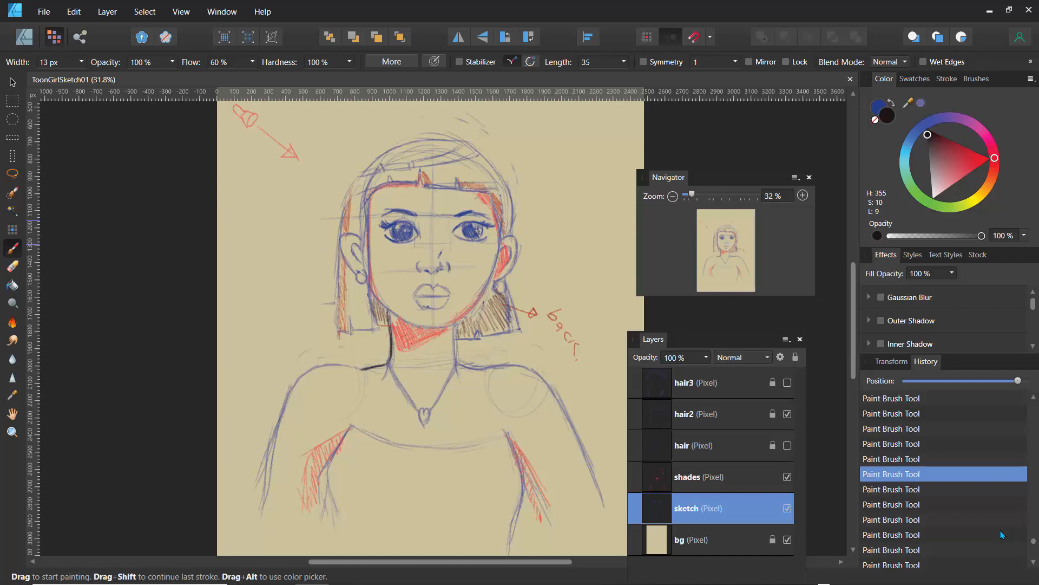
# Step: Switch to the vector workspace with the Pen tool and group all layers from hair3 down to sketch, excluding bg
pyautogui.click(24, 38)
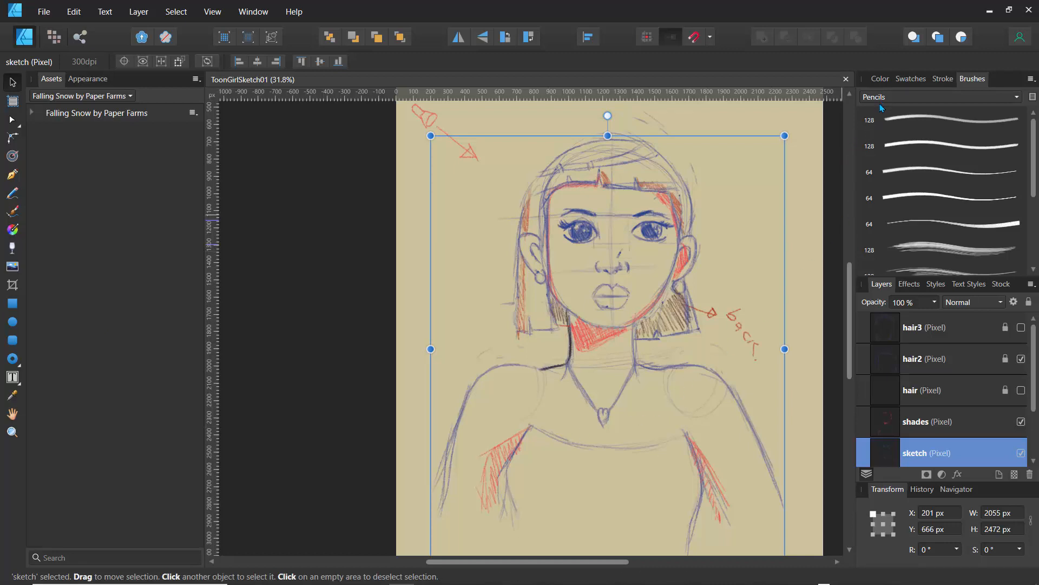
pyautogui.click(12, 175)
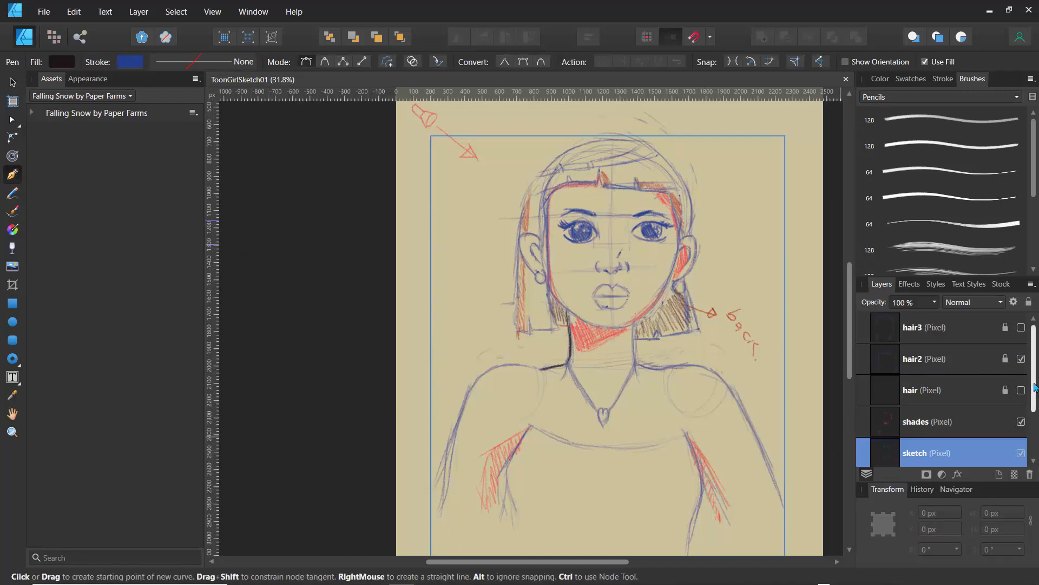
pyautogui.moveTo(1034, 390)
pyautogui.mouseDown()
pyautogui.moveTo(1036, 436)
pyautogui.moveTo(1035, 385)
pyautogui.mouseUp()
pyautogui.click(889, 339)
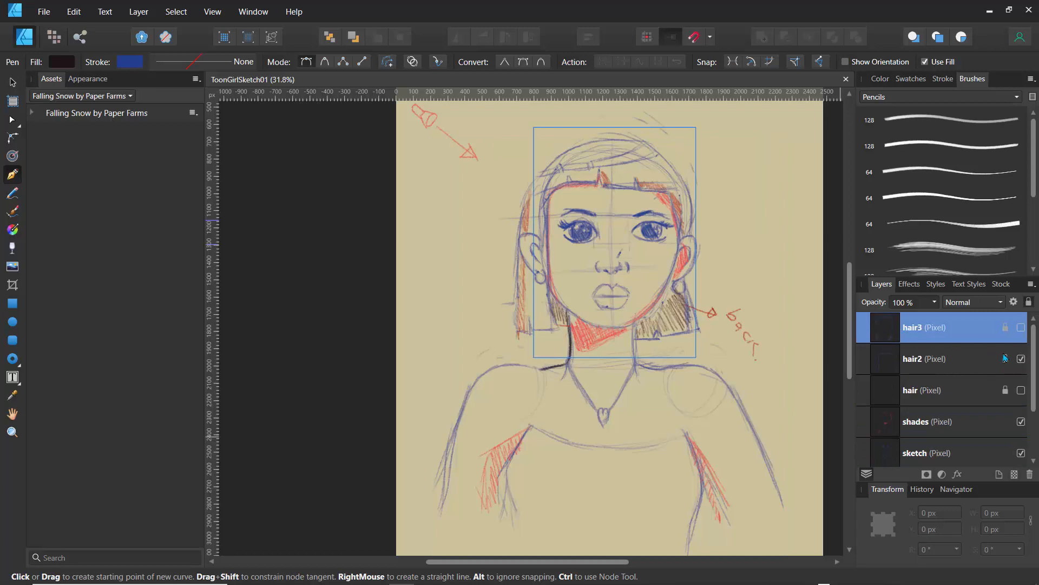
pyautogui.moveTo(1033, 362); pyautogui.dragTo(1036, 417)
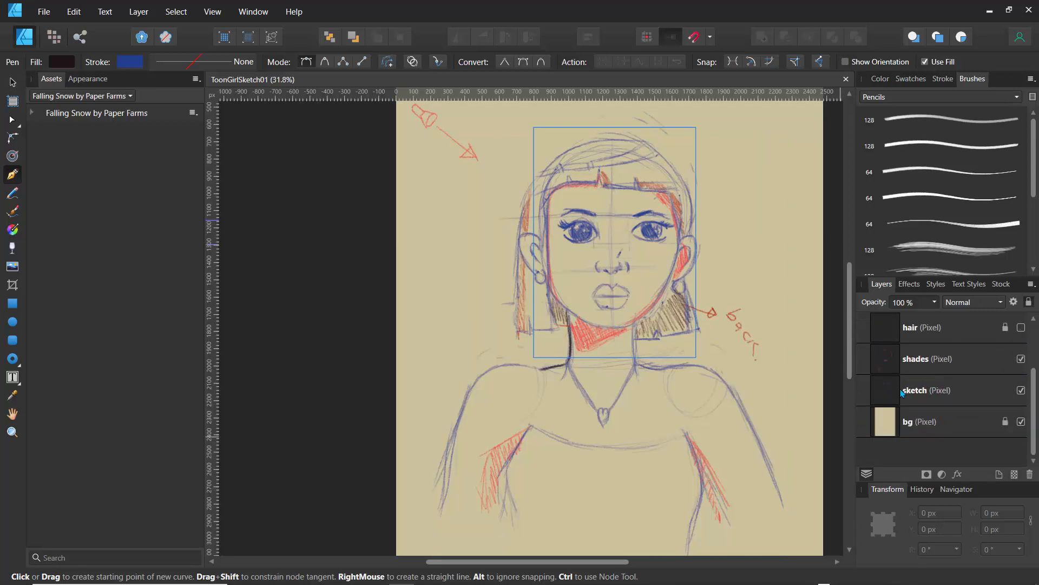
pyautogui.keyDown('shift'); pyautogui.click(923, 402); pyautogui.keyUp('shift')
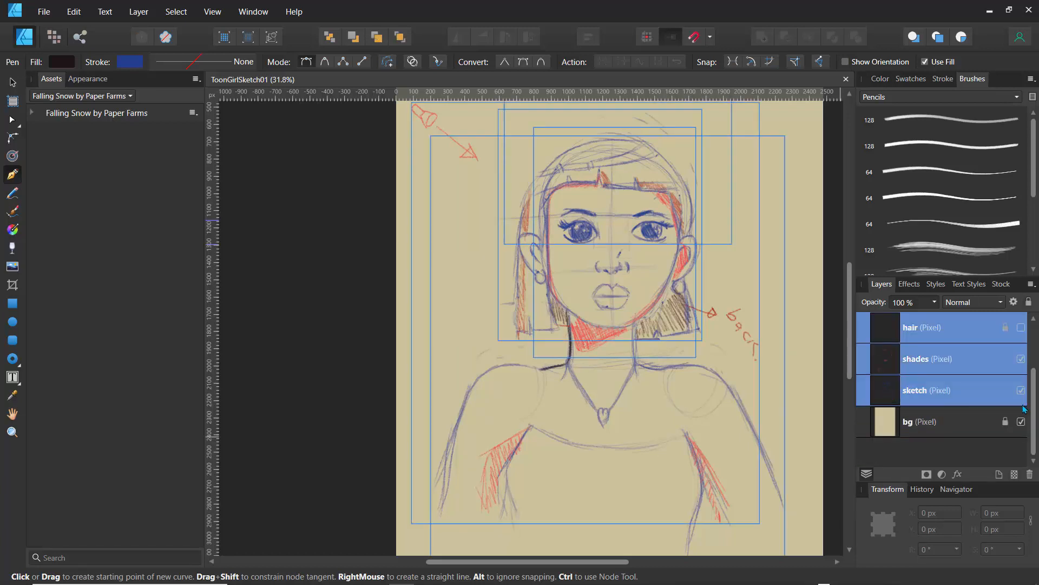
pyautogui.scroll(2, 1034, 423)
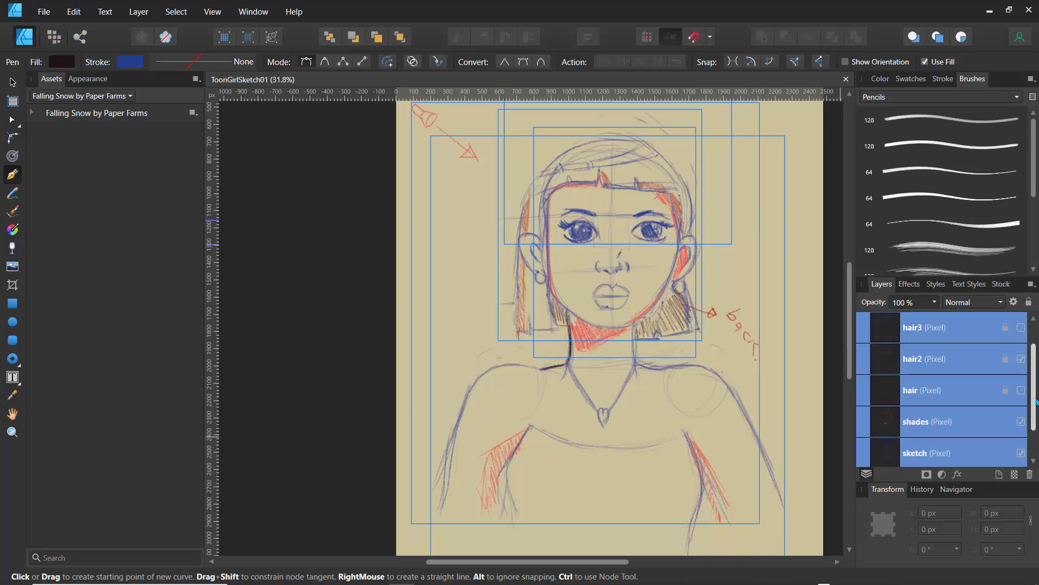
pyautogui.hotkey('ctrl', 'g')
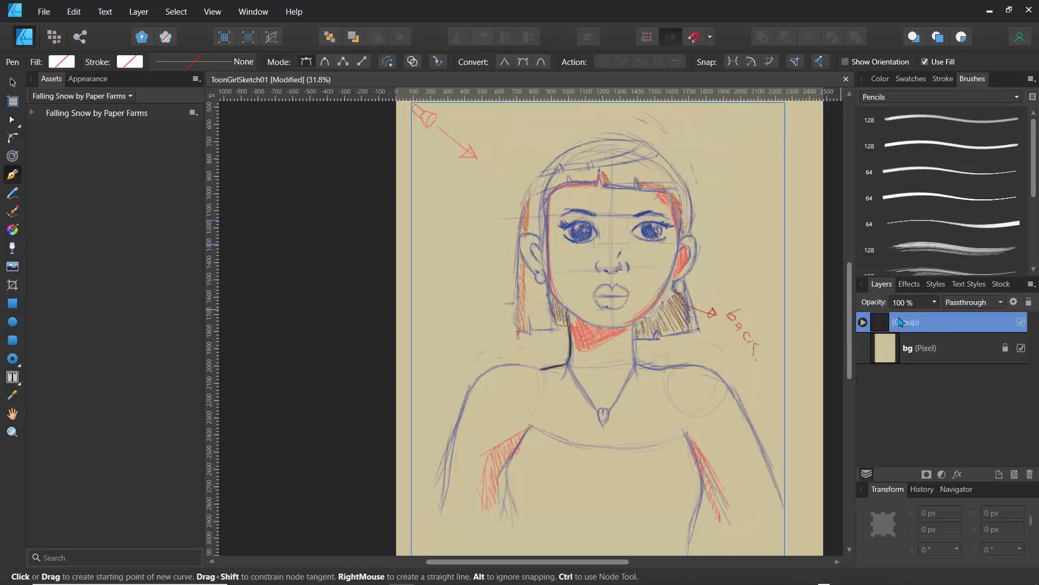
# Step: Rename the new layer group as Girl
pyautogui.doubleClick(901, 322)
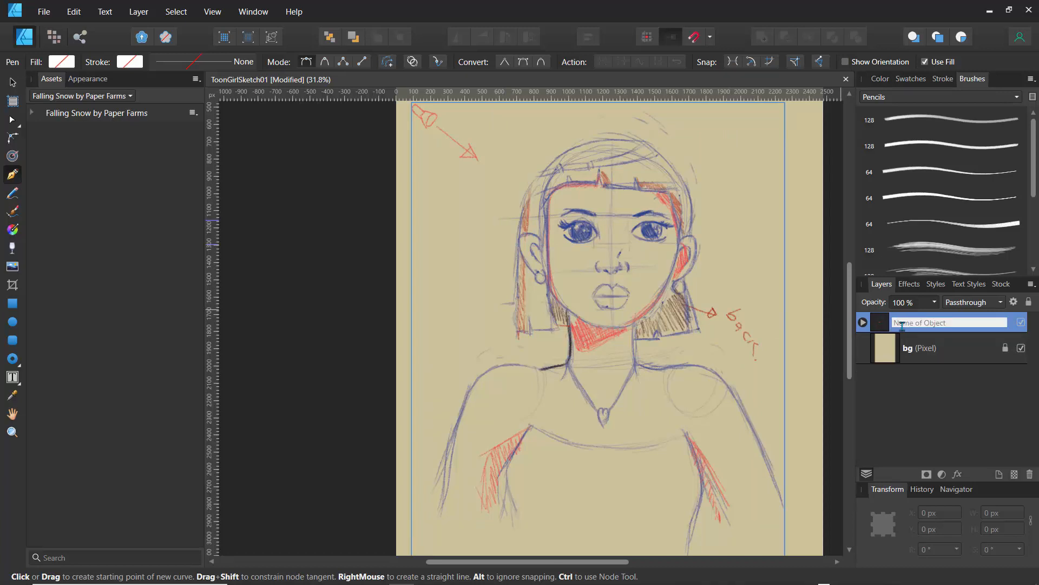
pyautogui.write('Girl')
pyautogui.press('Return')
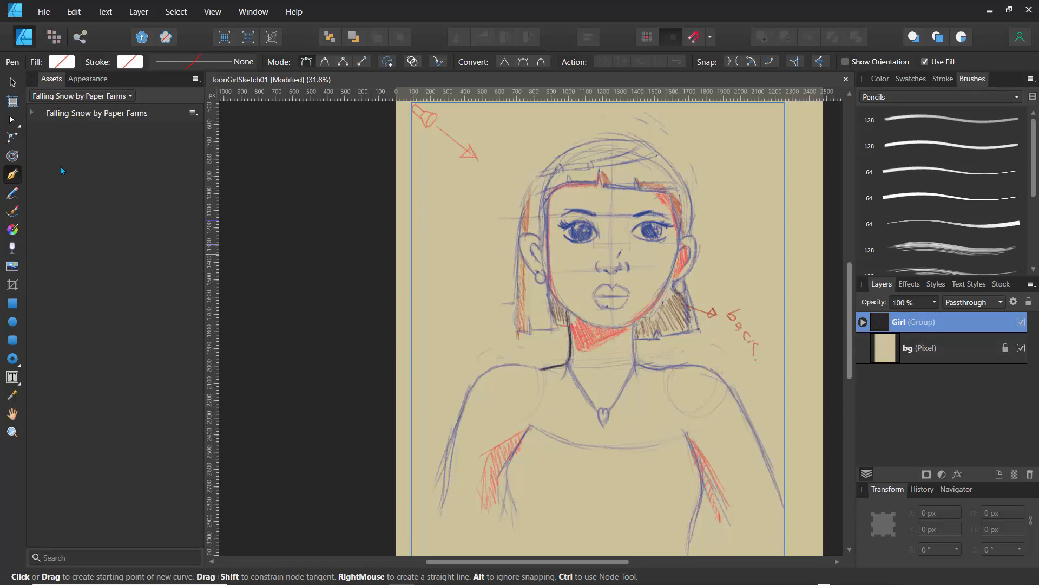
pyautogui.click(129, 64)
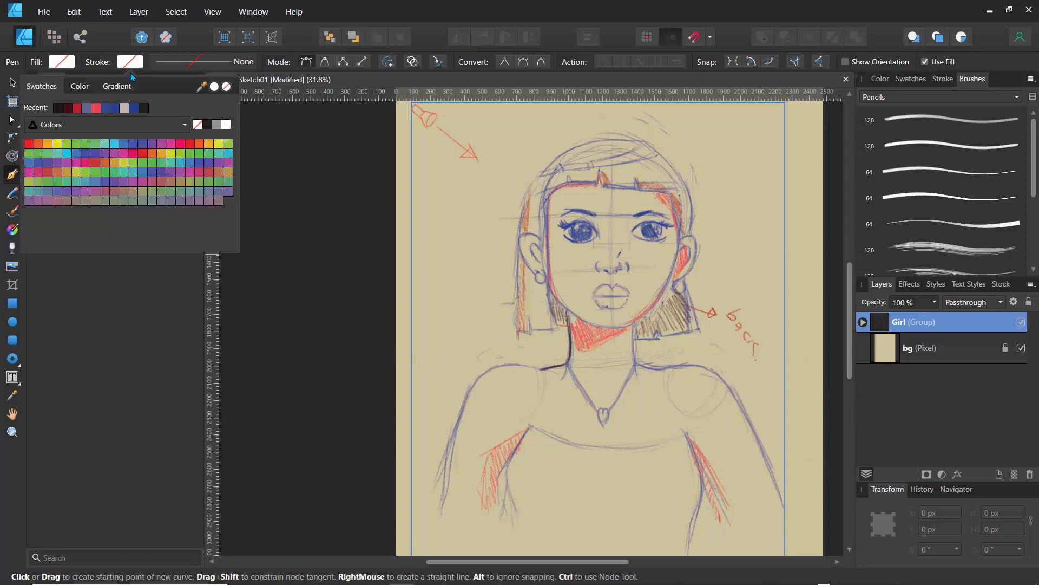
pyautogui.click(58, 109)
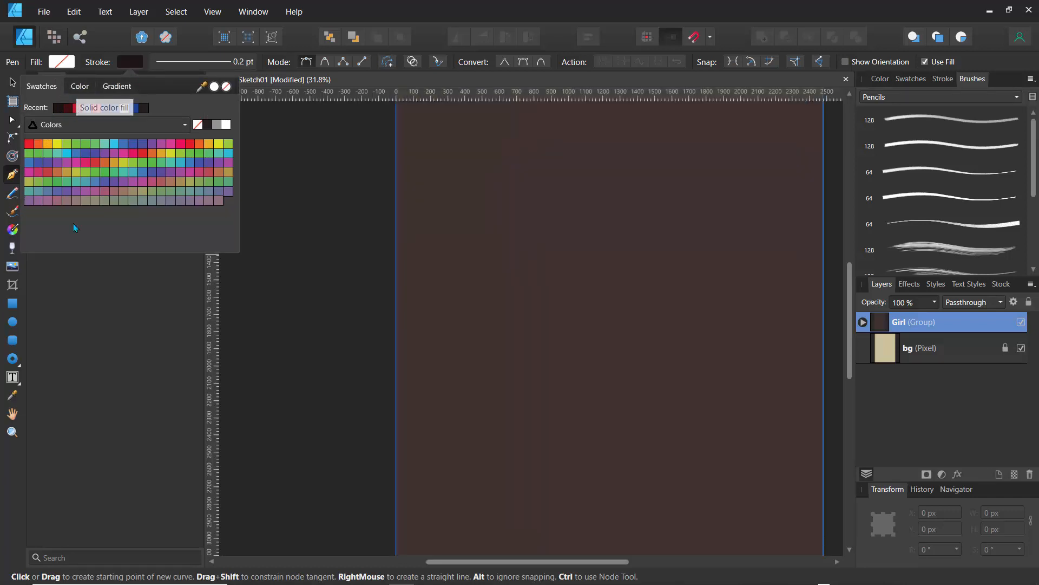
pyautogui.hotkey('ctrl', 'z')
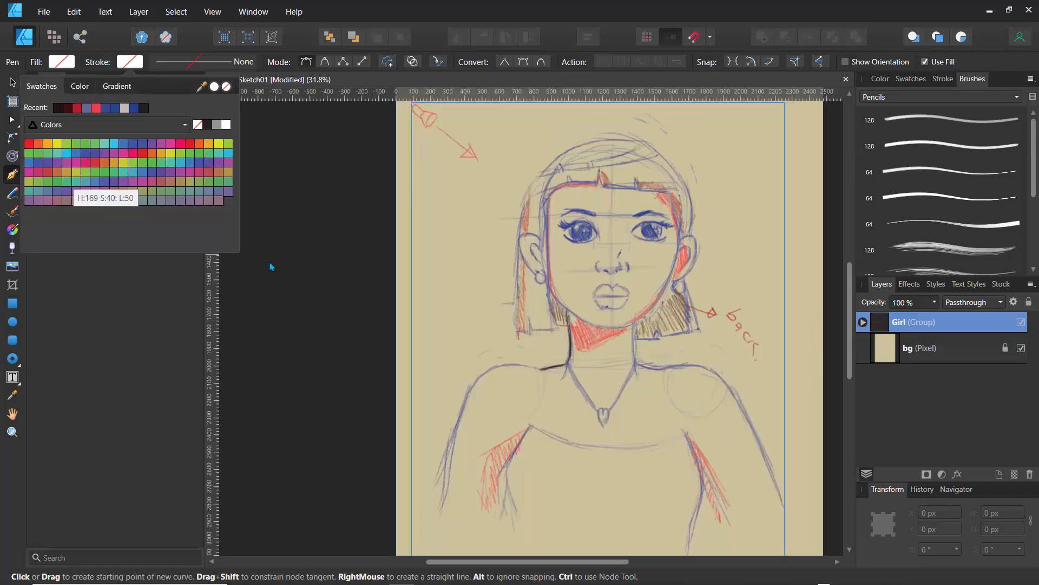
# Step: Deselect the Girl group and set the Pen tool's fill to none
pyautogui.click(12, 82)
pyautogui.click(251, 180)
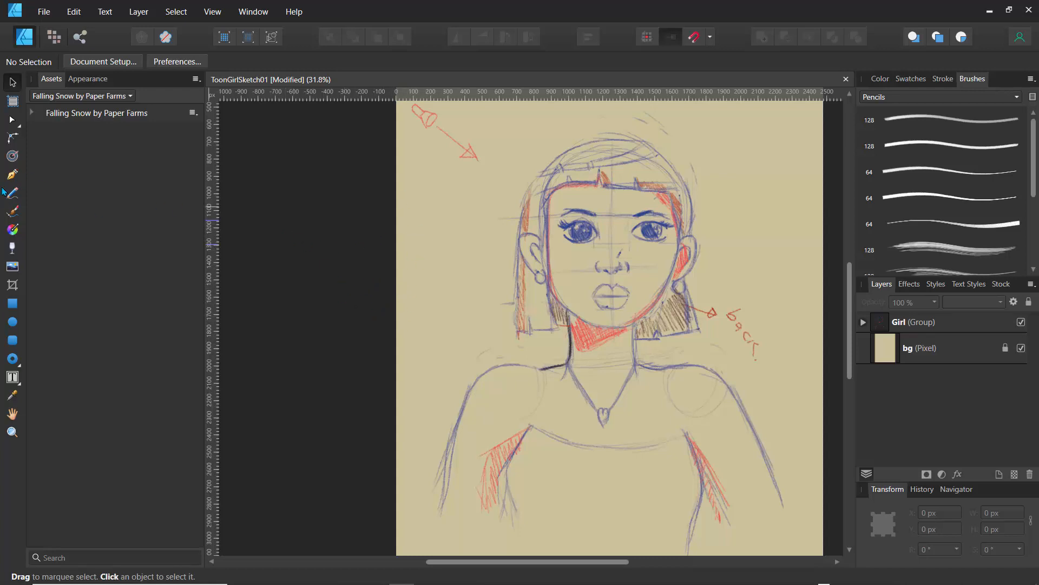
pyautogui.click(12, 174)
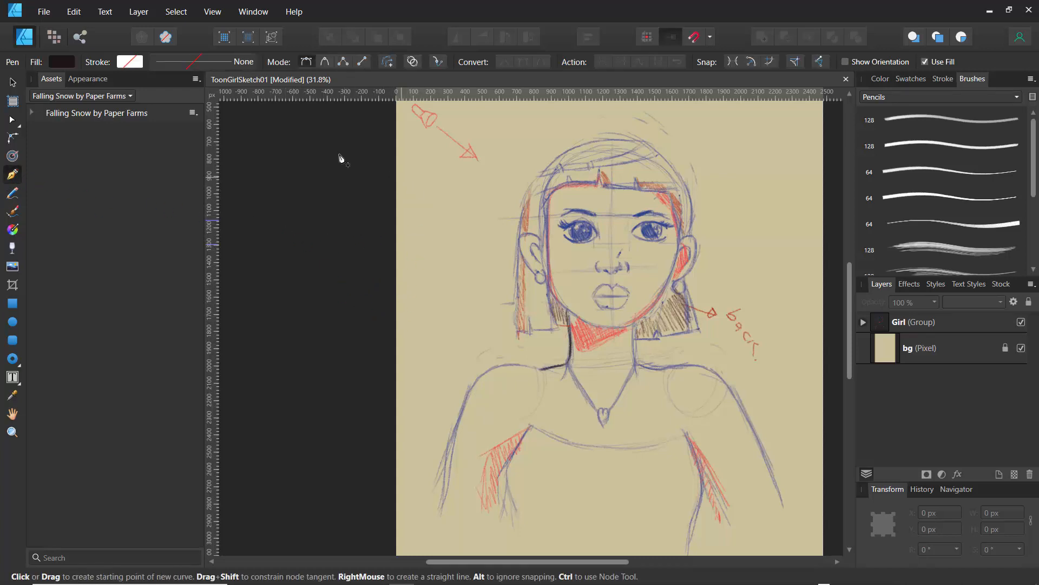
pyautogui.click(61, 67)
pyautogui.click(213, 88)
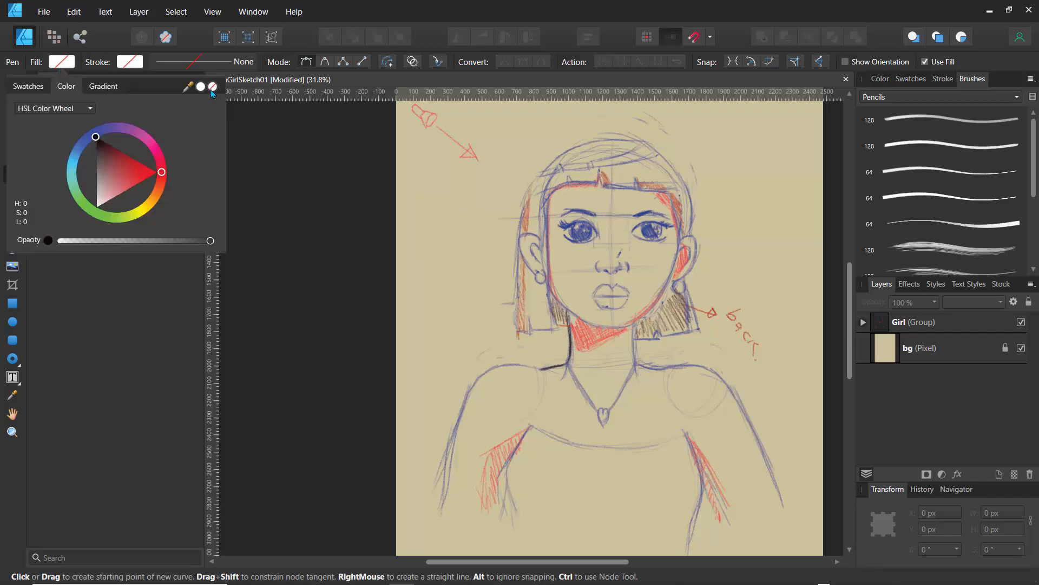
# Step: Choose a near-black stroke colour and draw a slanted straight test line on the empty canvas beside the girl's head, below the red arrow
pyautogui.click(124, 67)
pyautogui.click(127, 67)
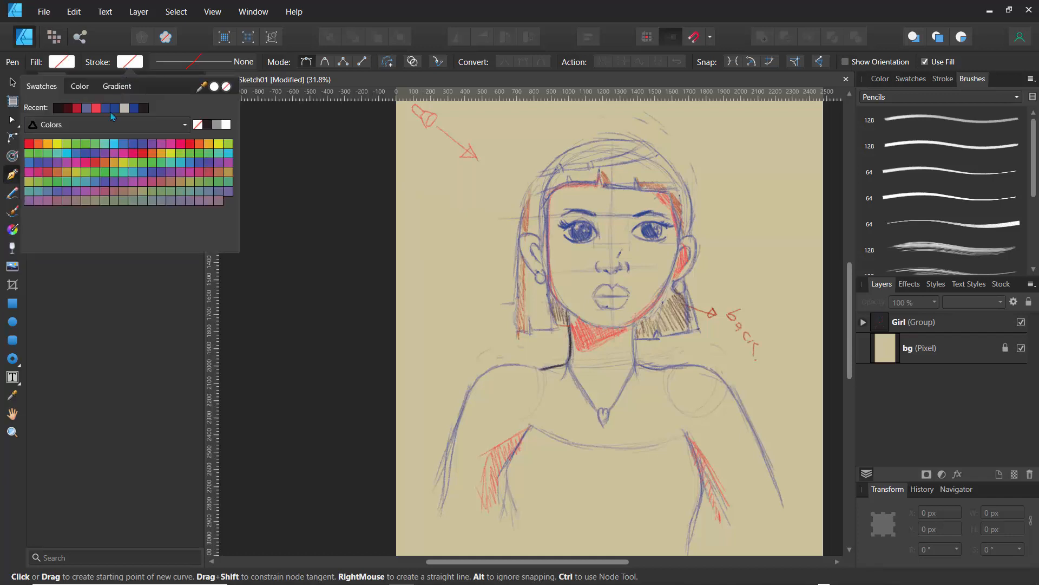
pyautogui.click(79, 86)
pyautogui.click(109, 136)
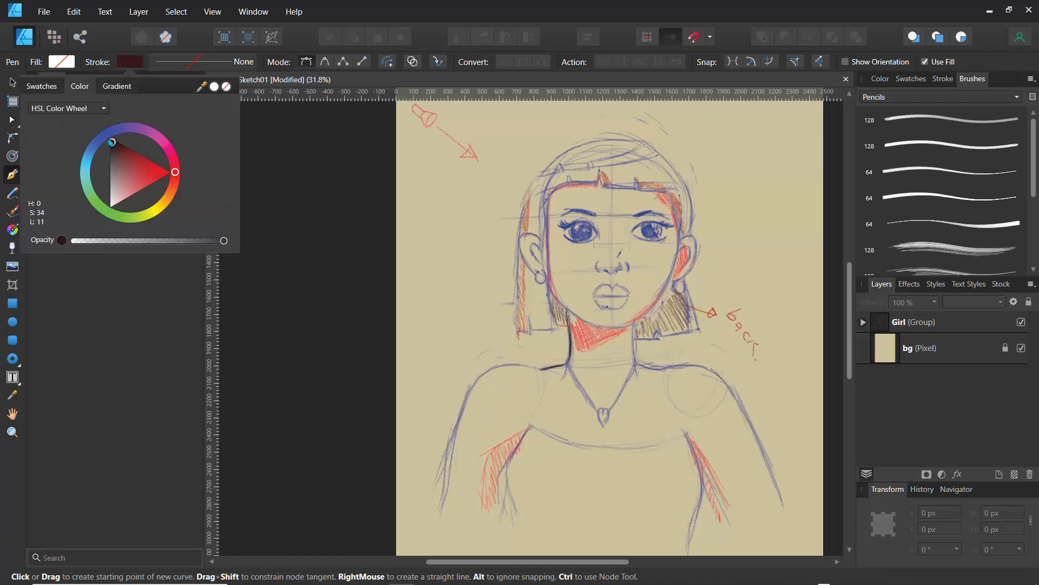
pyautogui.click(432, 168)
pyautogui.click(468, 260)
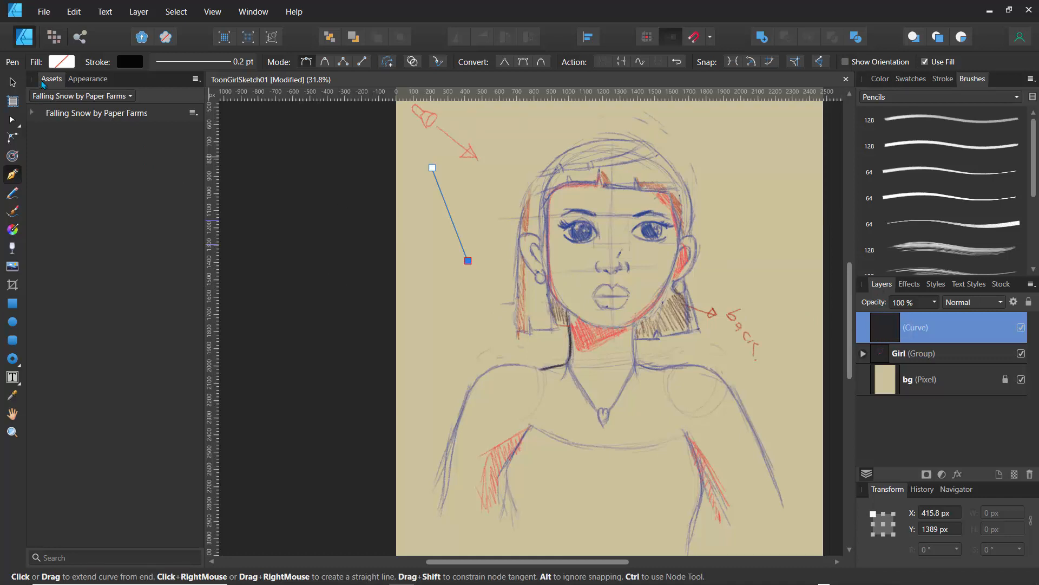
# Step: Hide the Appearance and Assets studio panels to widen the canvas area
pyautogui.click(212, 11)
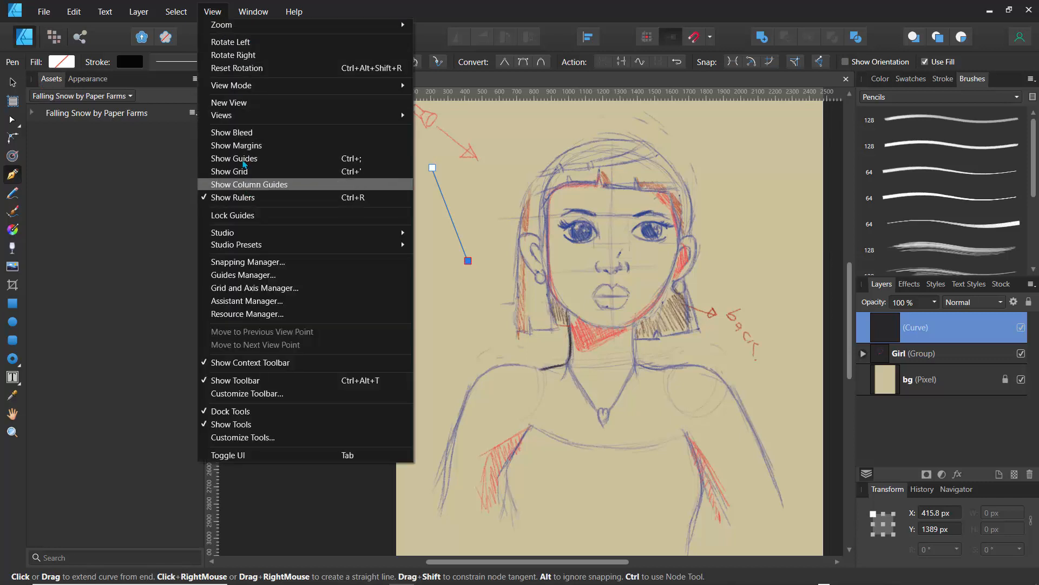
pyautogui.moveTo(257, 233)
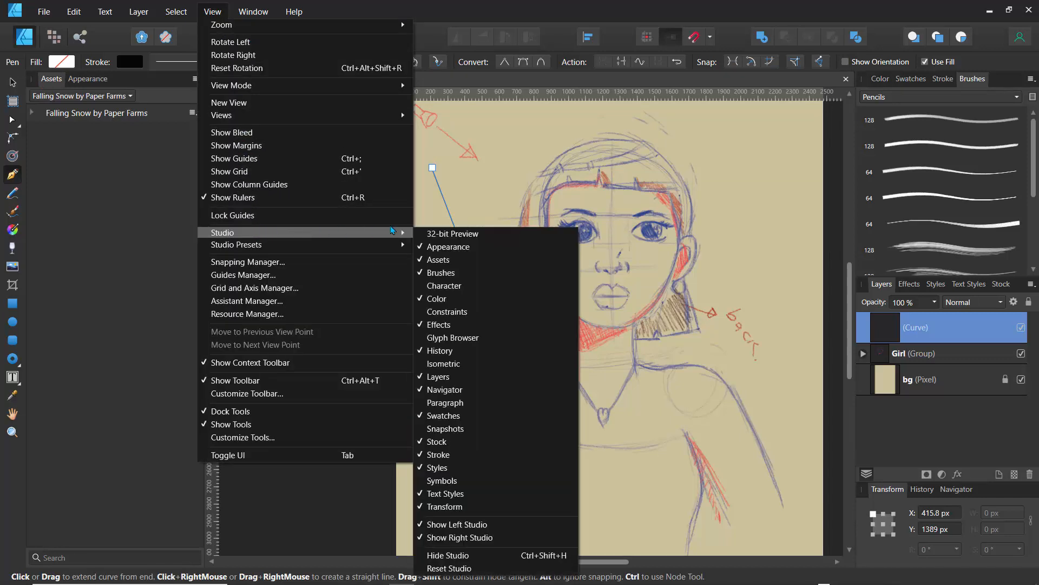
pyautogui.click(428, 253)
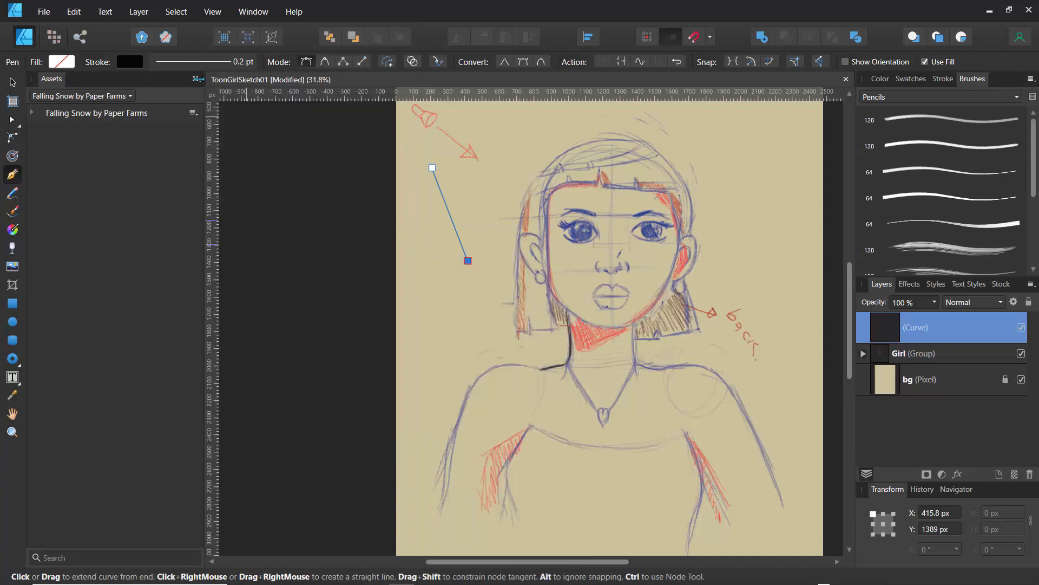
pyautogui.click(211, 16)
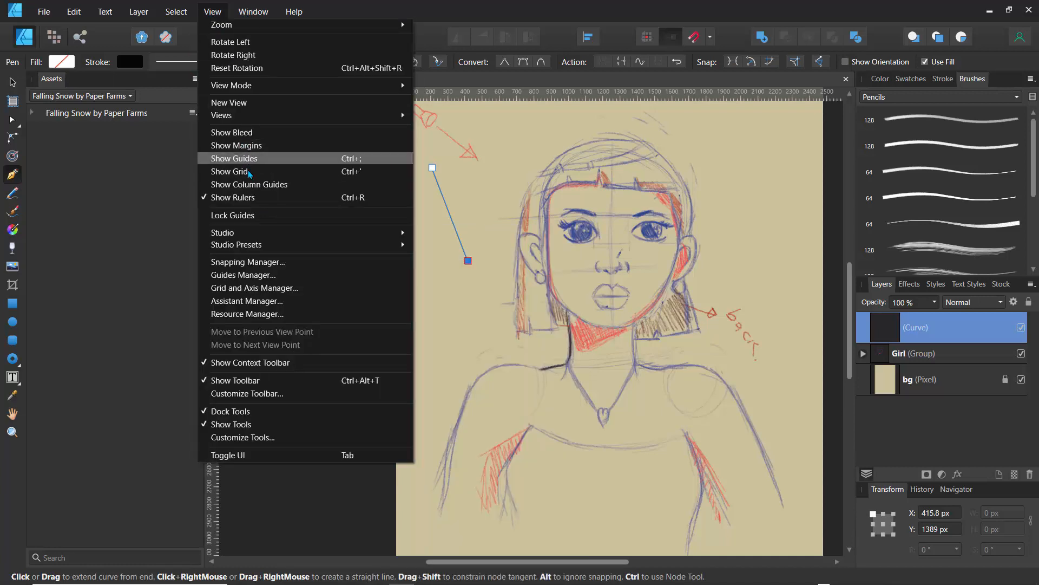
pyautogui.moveTo(274, 234)
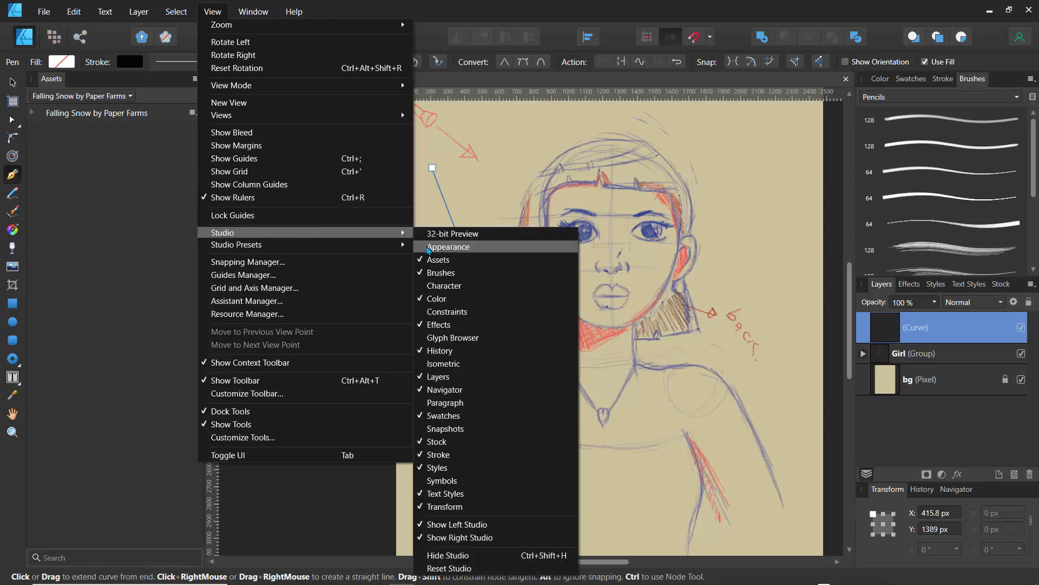
pyautogui.click(431, 260)
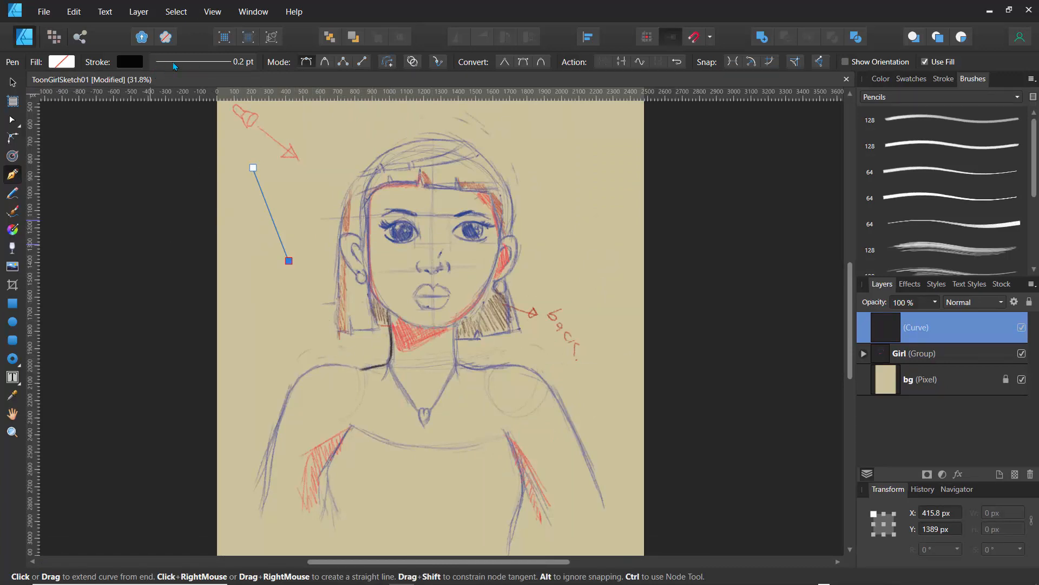
# Step: Try stroke widths of 1.4 pt, 5.6 pt and 2.8 pt on the test line
pyautogui.click(177, 64)
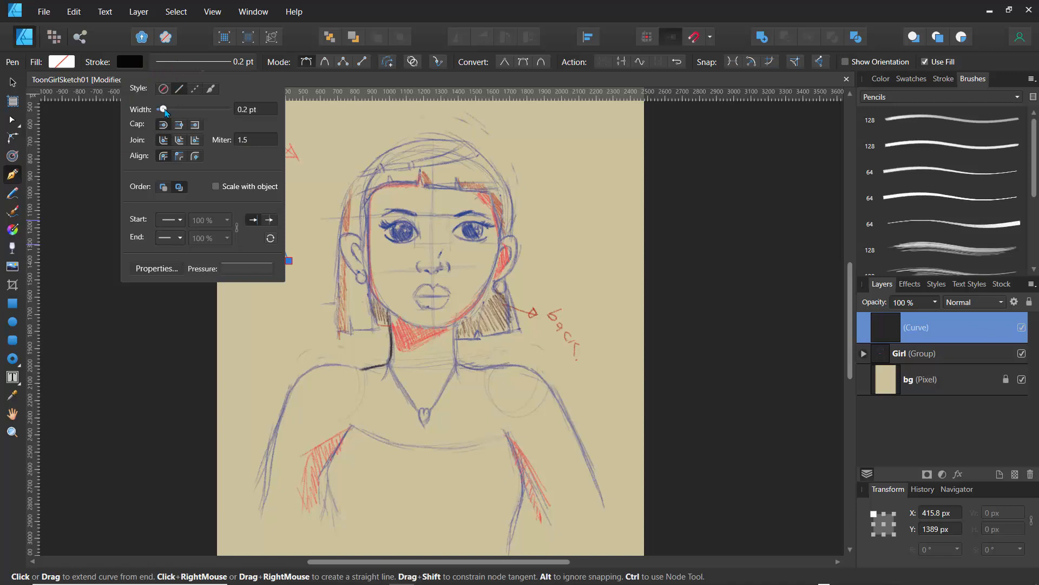
pyautogui.moveTo(162, 109); pyautogui.dragTo(175, 109)
pyautogui.click(194, 88)
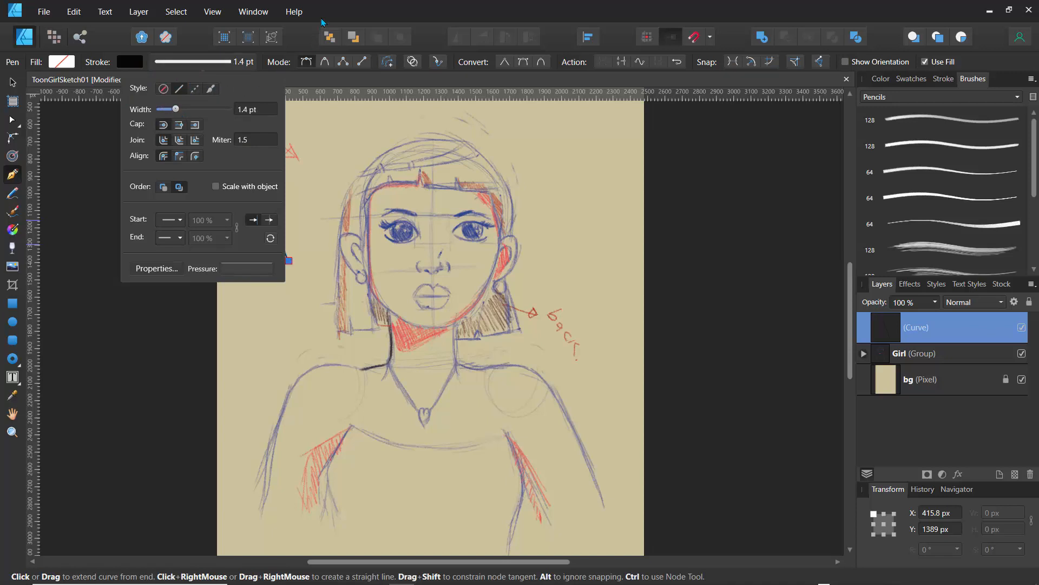
pyautogui.click(252, 168)
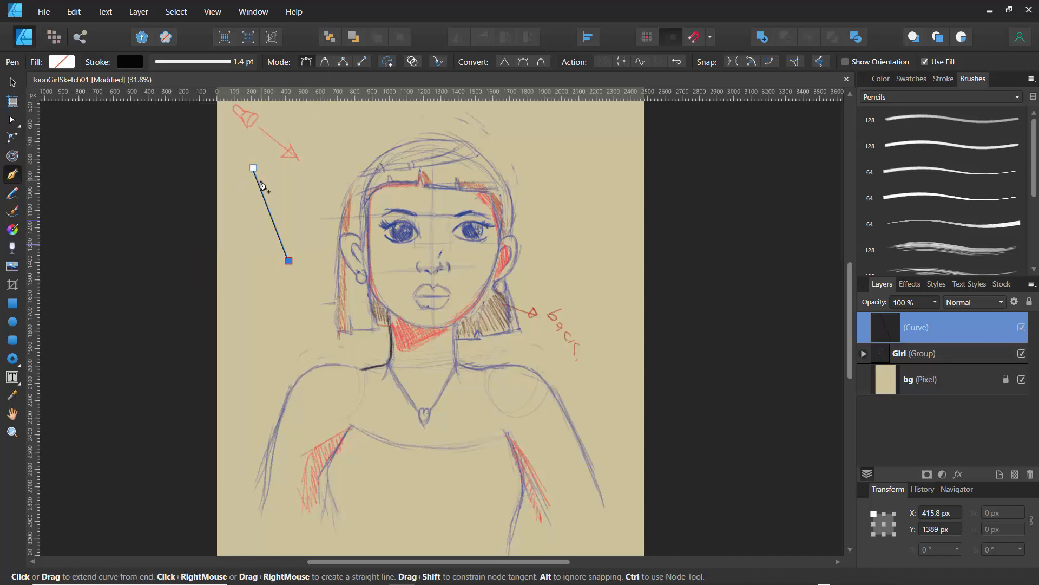
pyautogui.click(187, 62)
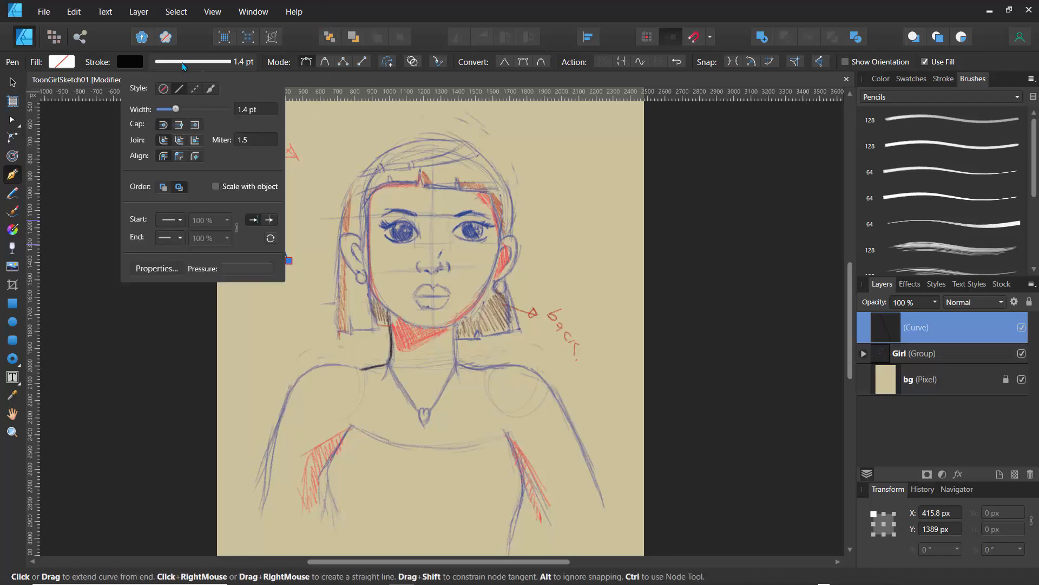
pyautogui.moveTo(183, 110); pyautogui.dragTo(182, 112)
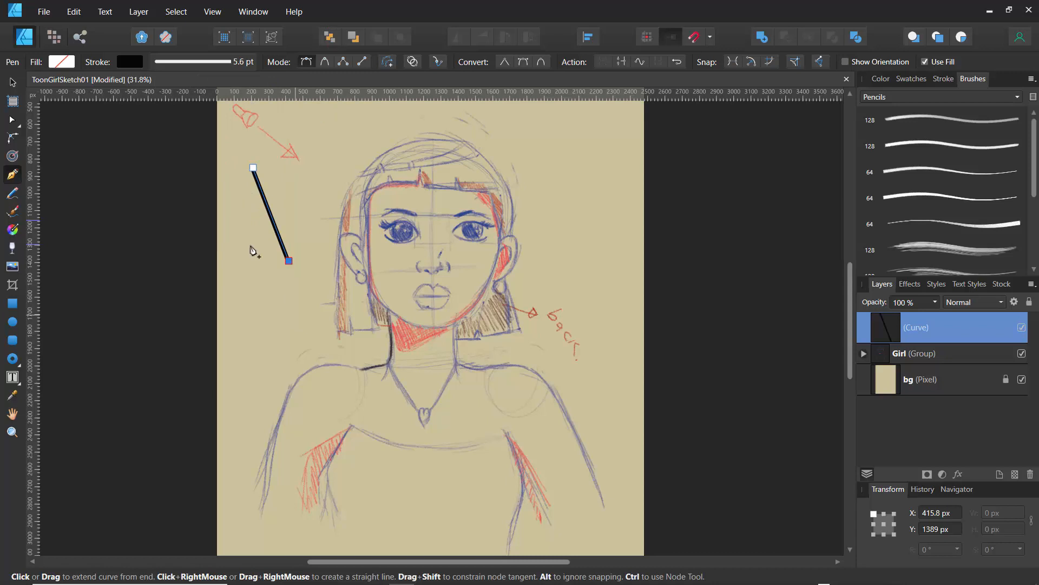
pyautogui.click(205, 67)
pyautogui.moveTo(182, 109); pyautogui.dragTo(182, 114)
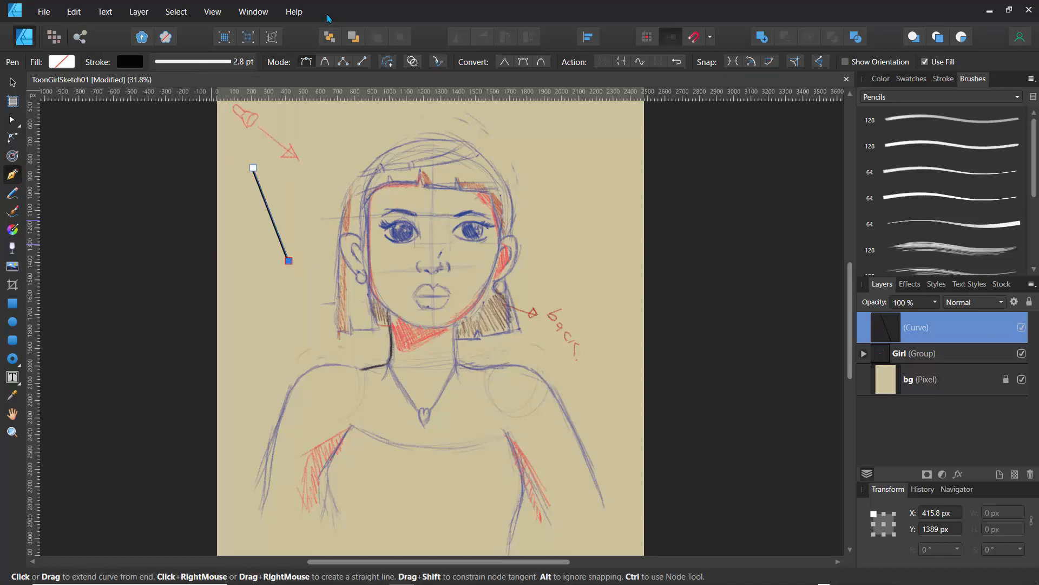
# Step: Set the test line's stroke width to exactly 3 pt
pyautogui.click(189, 65)
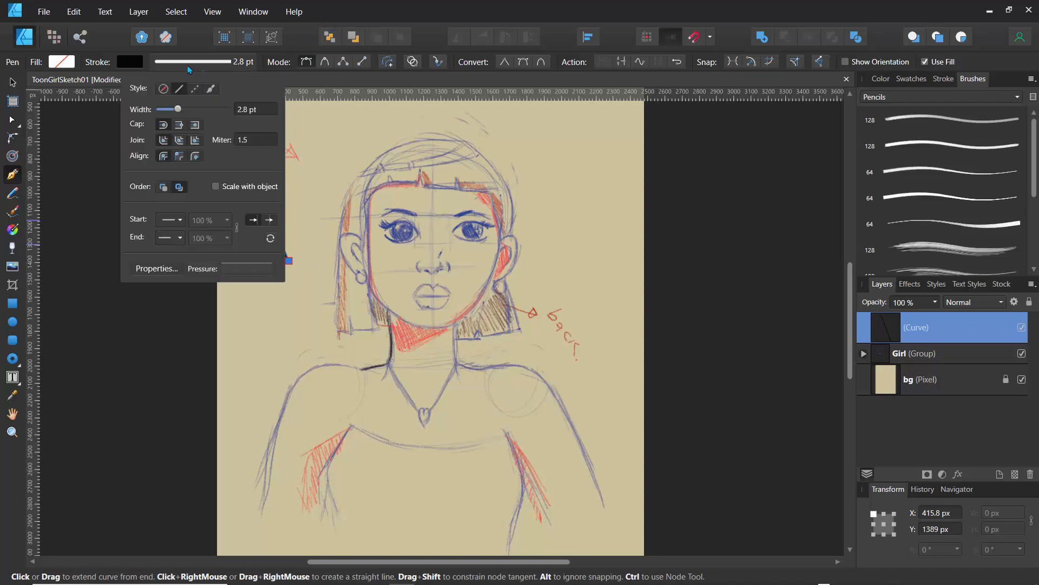
pyautogui.click(250, 112)
pyautogui.write('3')
pyautogui.press('Return')
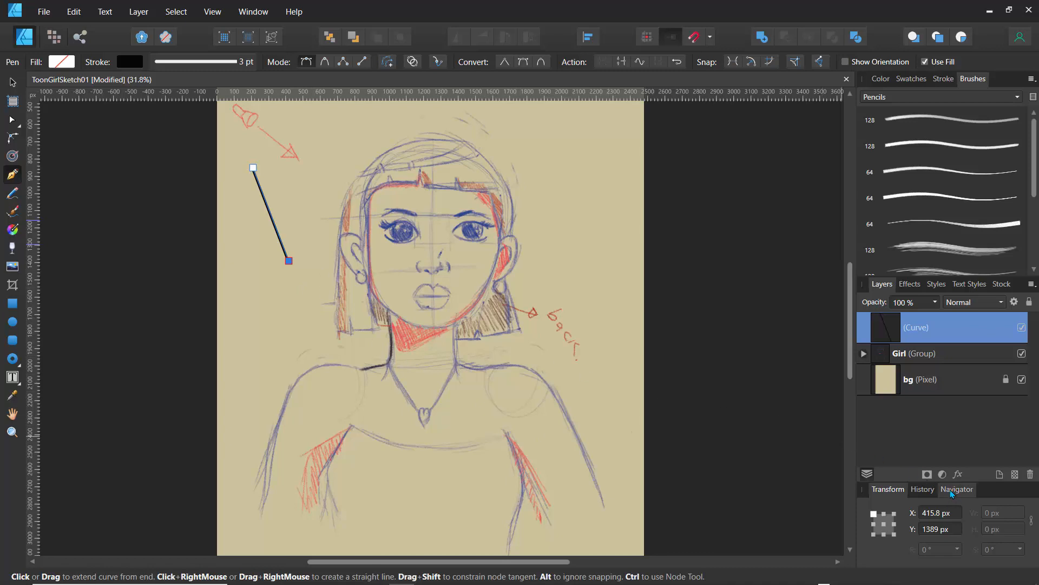
# Step: Float the Navigator panel beside the drawing and zoom to 61% on the test line and the girl's face
pyautogui.moveTo(956, 488); pyautogui.dragTo(76, 130)
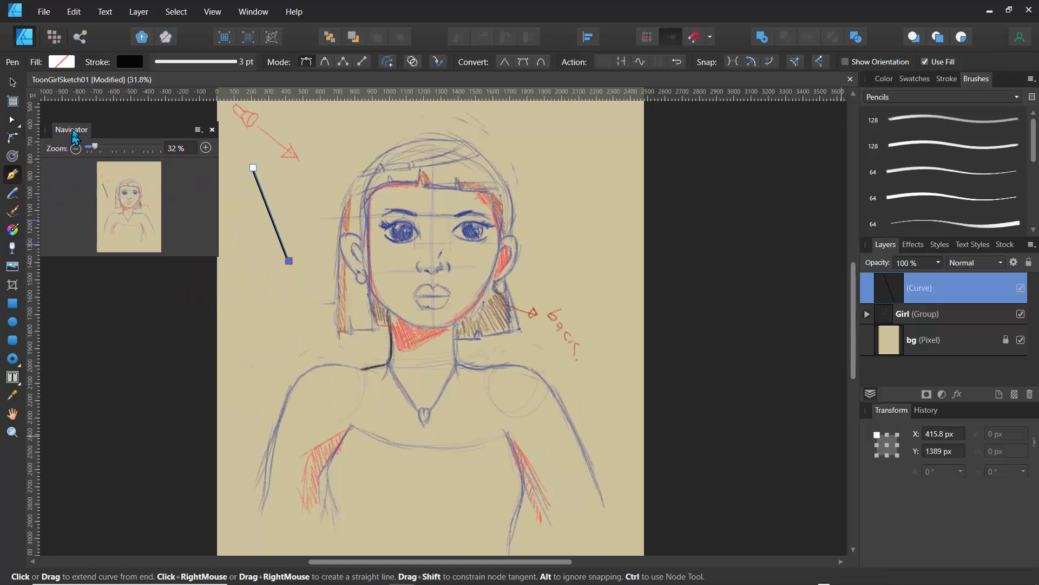
pyautogui.click(120, 147)
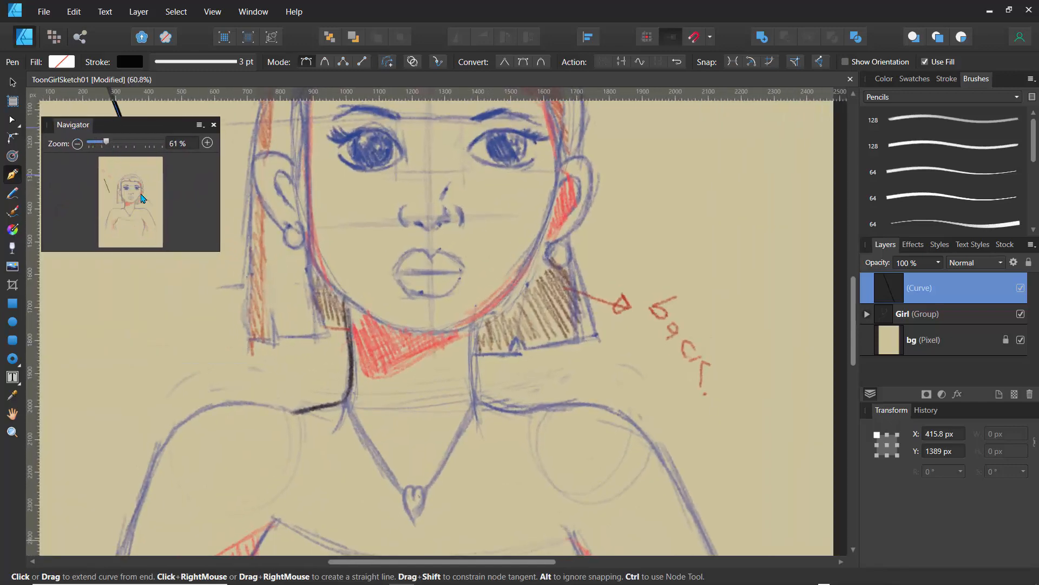
pyautogui.moveTo(142, 196)
pyautogui.mouseDown()
pyautogui.moveTo(163, 219)
pyautogui.moveTo(122, 194)
pyautogui.mouseUp()
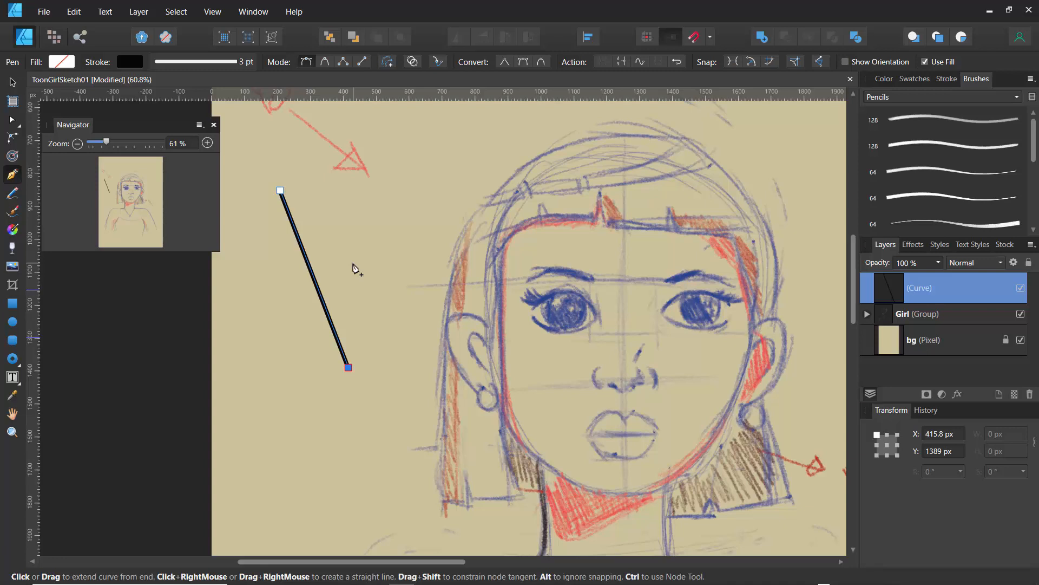
# Step: Add a midpoint to the pressure curve of the test line's stroke
pyautogui.click(228, 64)
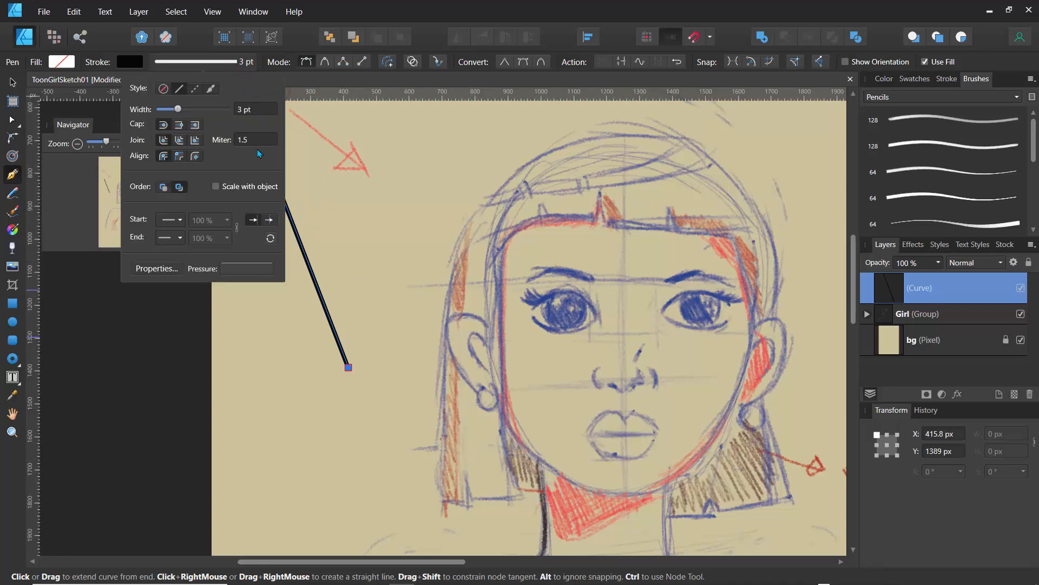
pyautogui.click(235, 268)
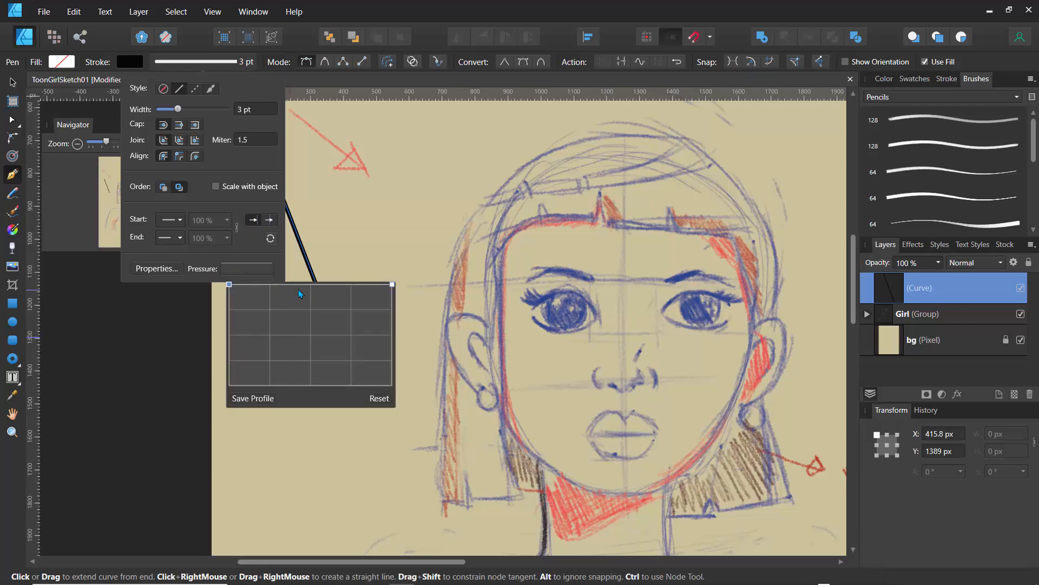
pyautogui.click(299, 285)
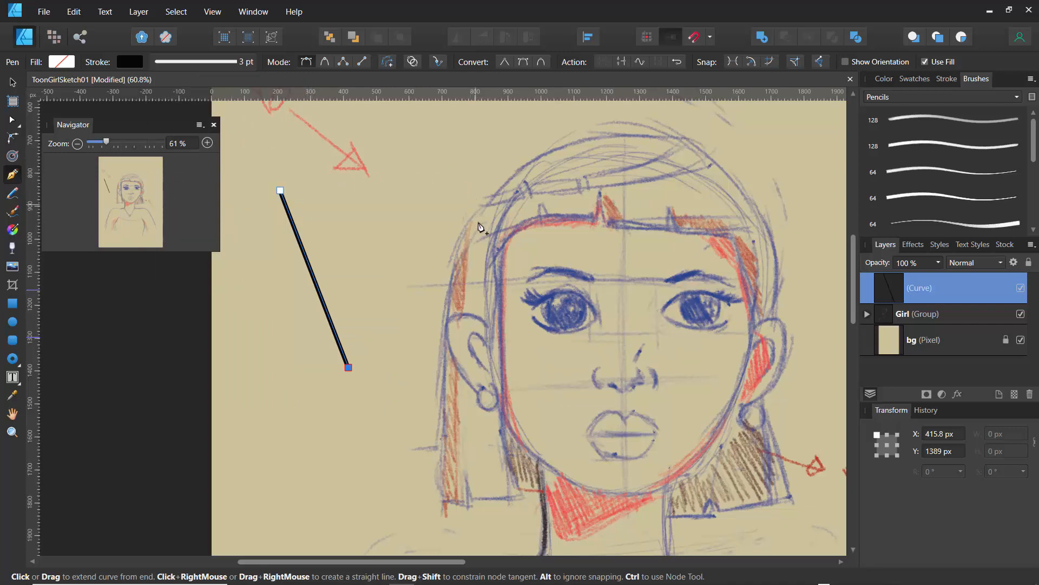
# Step: Draw a second straight test line across the hair and lower both ends of its pressure curve to about a quarter of the height
pyautogui.keyDown('ctrl'); pyautogui.click(433, 209); pyautogui.keyUp('ctrl')
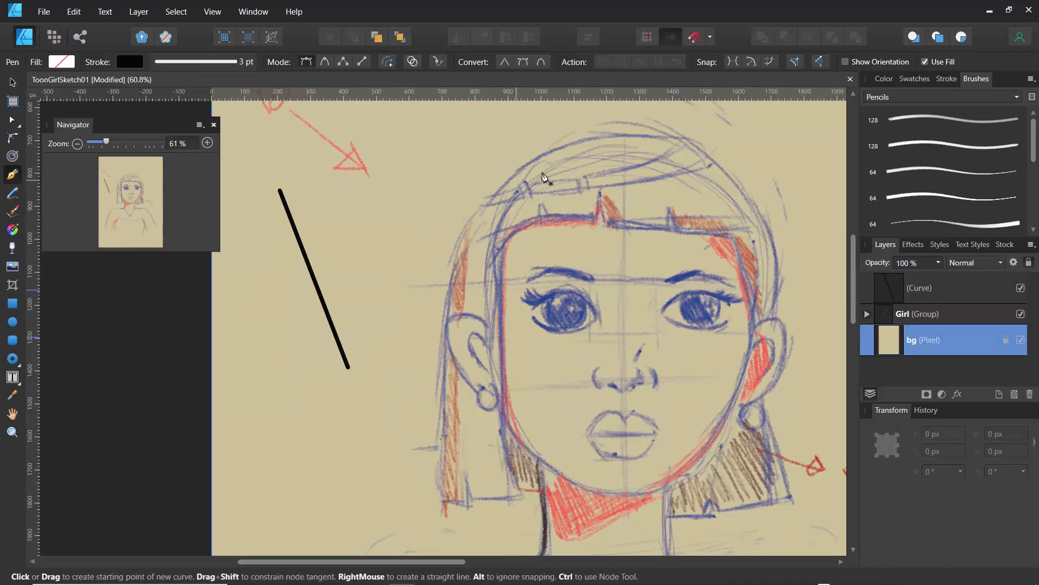
pyautogui.click(586, 175)
pyautogui.click(461, 273)
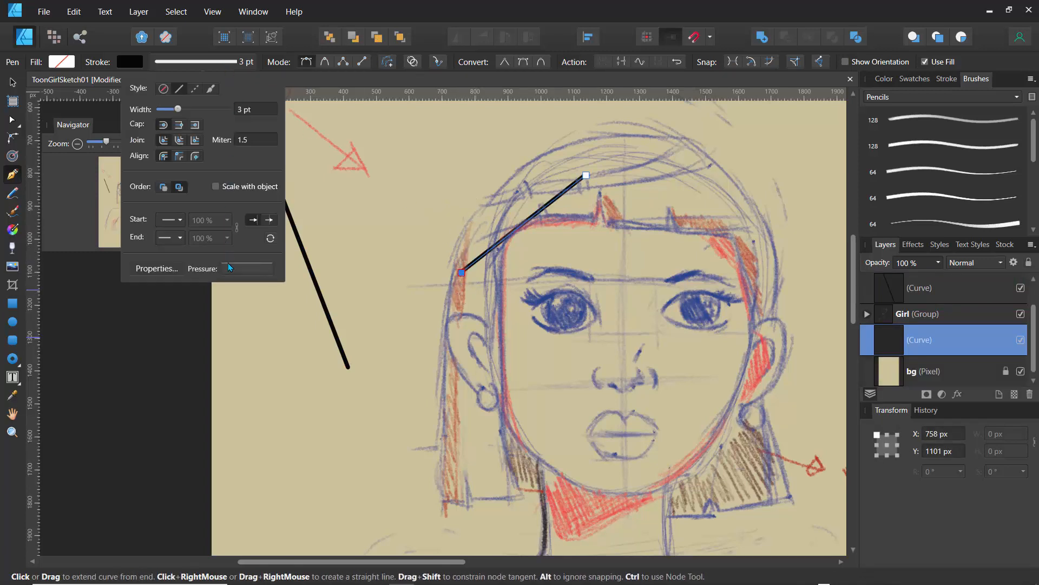
pyautogui.click(230, 269)
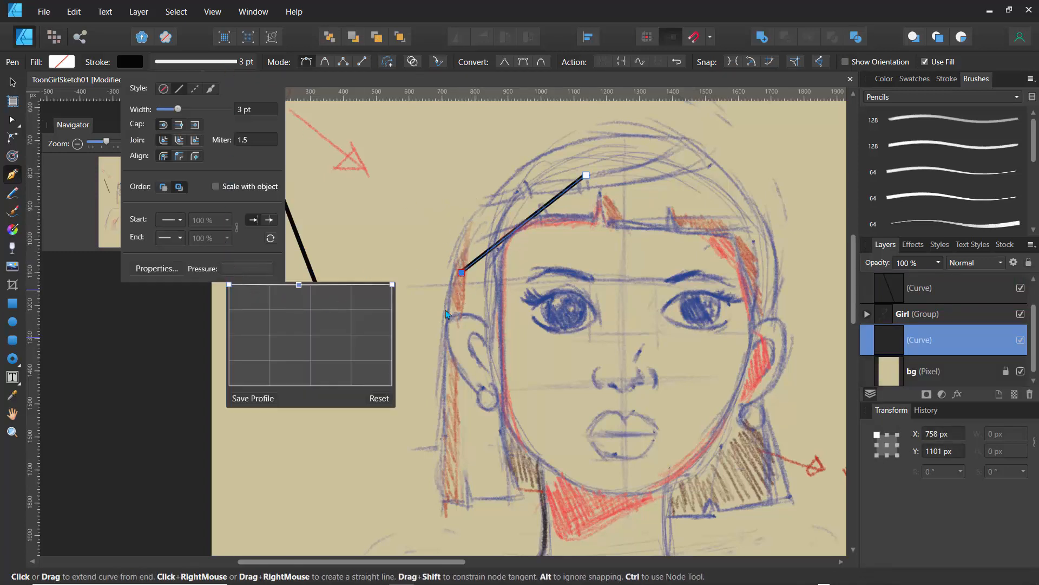
pyautogui.moveTo(229, 286)
pyautogui.mouseDown()
pyautogui.moveTo(251, 372)
pyautogui.moveTo(246, 350)
pyautogui.mouseUp()
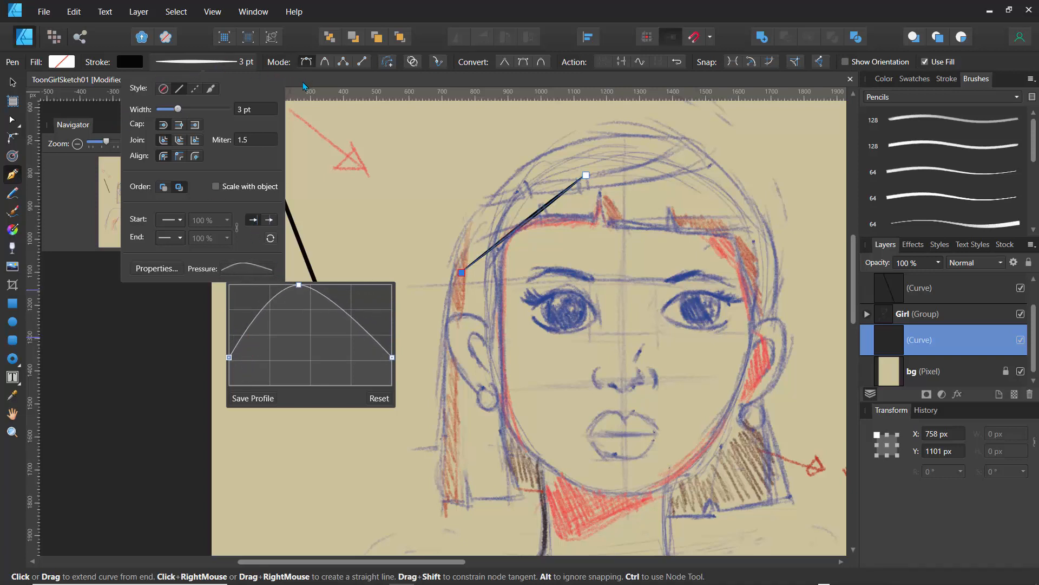
# Step: Extend the tapered test line beside the face with a straight segment and smooth wavy segments
pyautogui.click(108, 144)
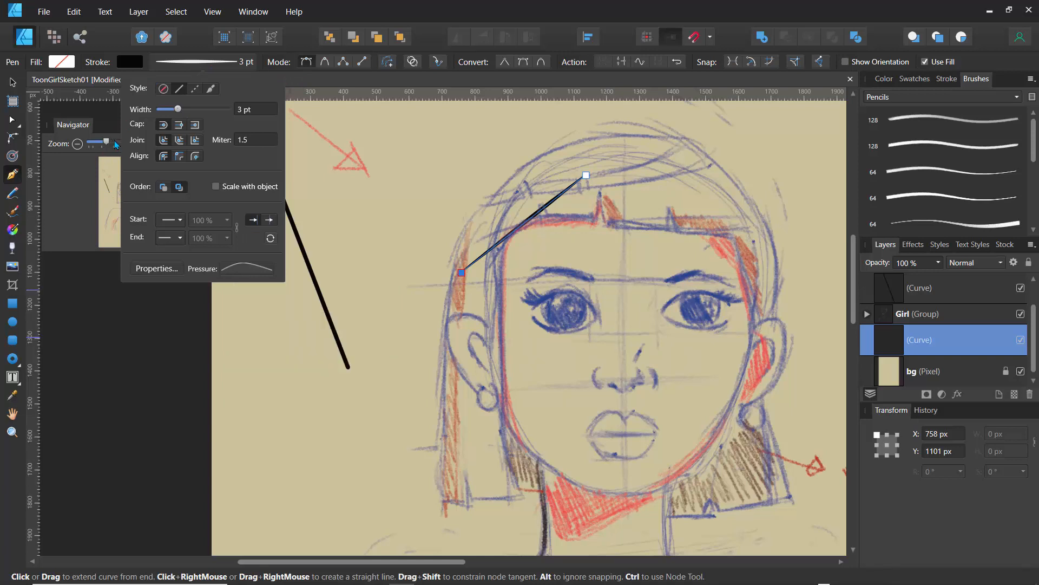
pyautogui.moveTo(108, 144); pyautogui.dragTo(118, 144)
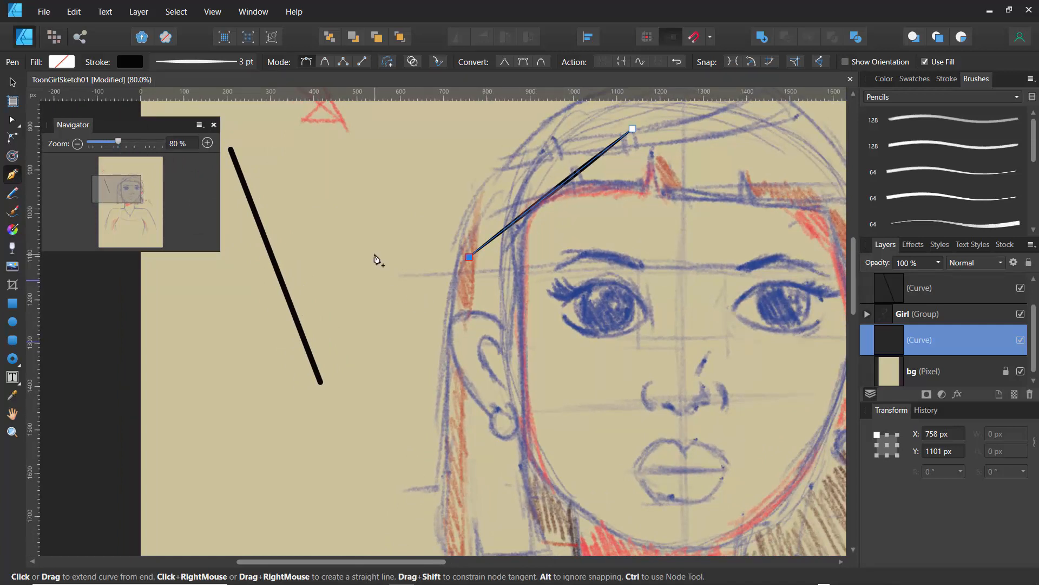
pyautogui.click(384, 206)
pyautogui.moveTo(363, 251); pyautogui.dragTo(371, 307)
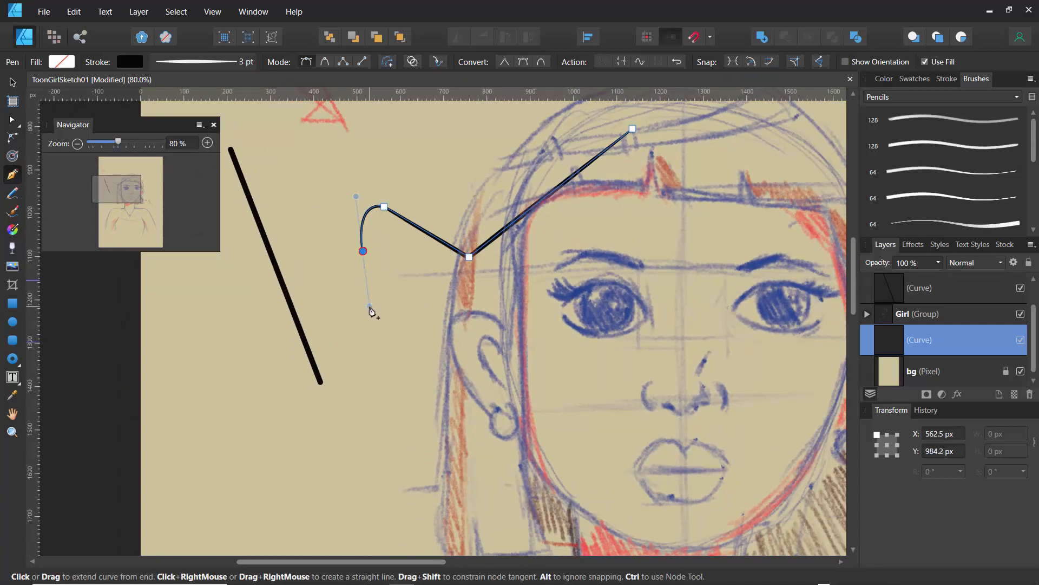
pyautogui.moveTo(405, 379); pyautogui.dragTo(456, 460)
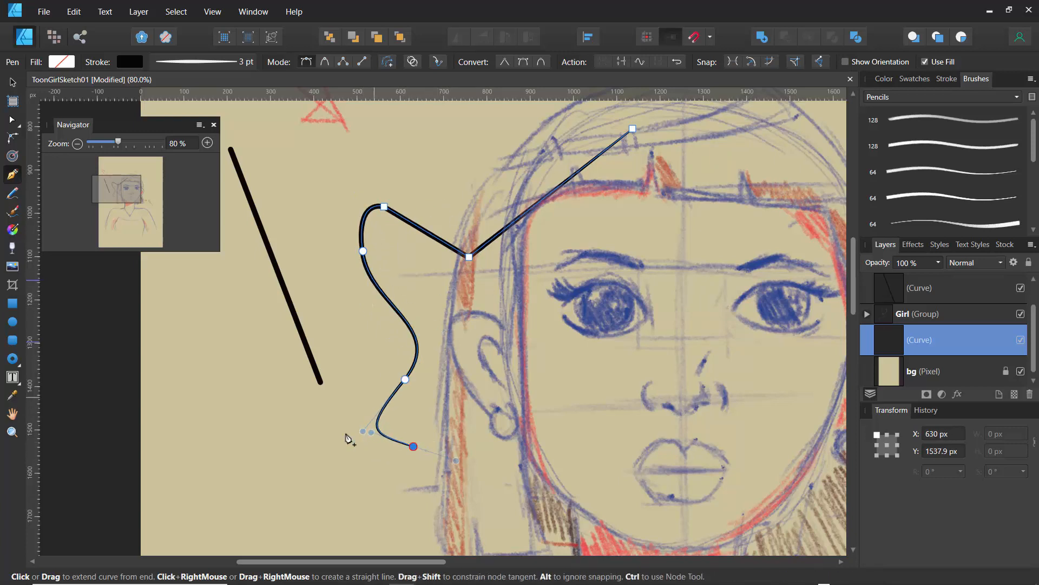
# Step: Set the wavy test curve's stroke width to 4.2 pt and save its tapered pressure profile
pyautogui.click(182, 65)
pyautogui.moveTo(180, 112); pyautogui.dragTo(182, 115)
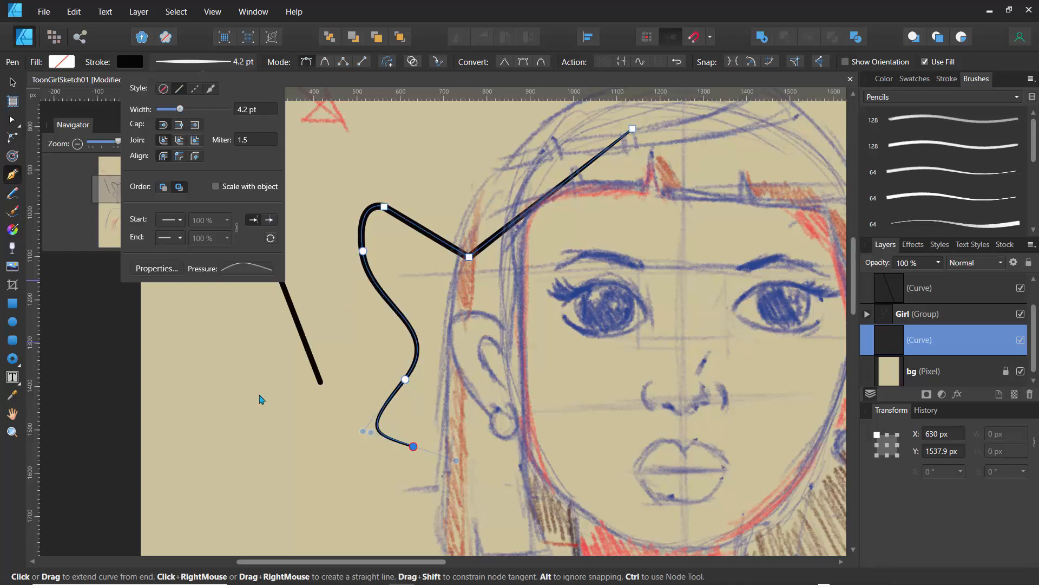
pyautogui.click(238, 268)
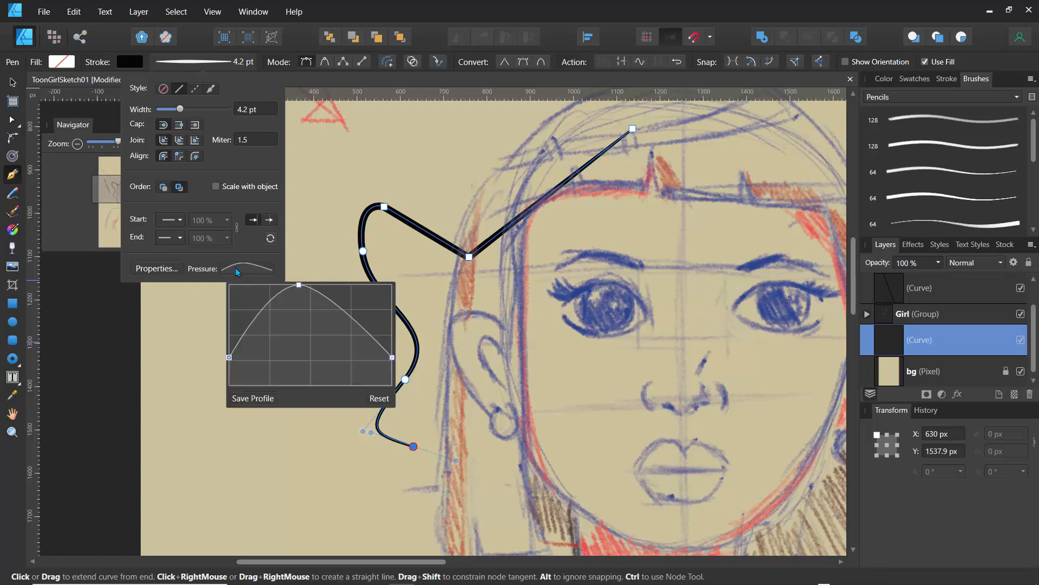
pyautogui.click(254, 399)
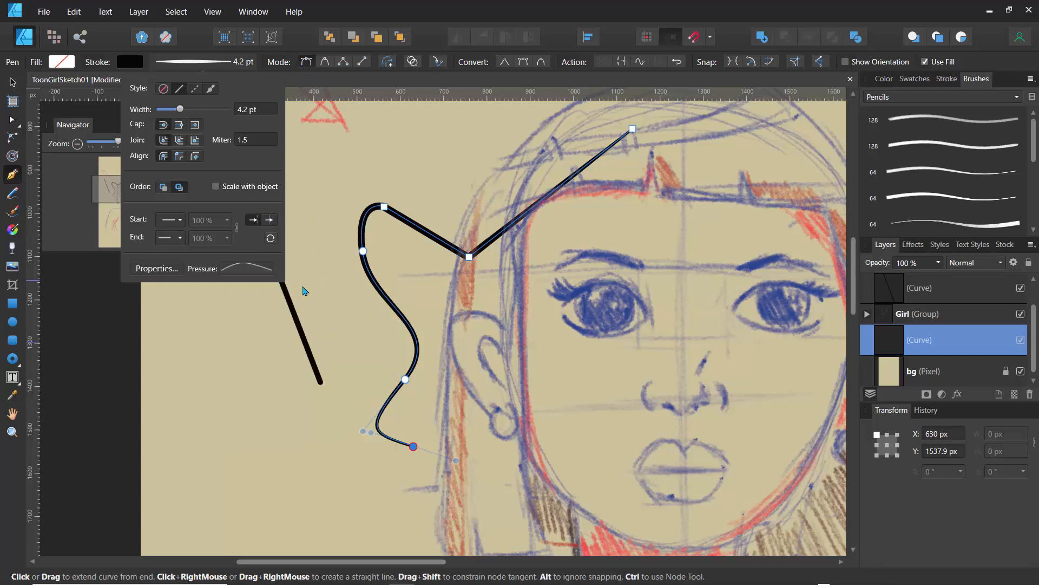
# Step: Delete the straight test line and the wavy test curve
pyautogui.click(308, 355)
pyautogui.press('Delete')
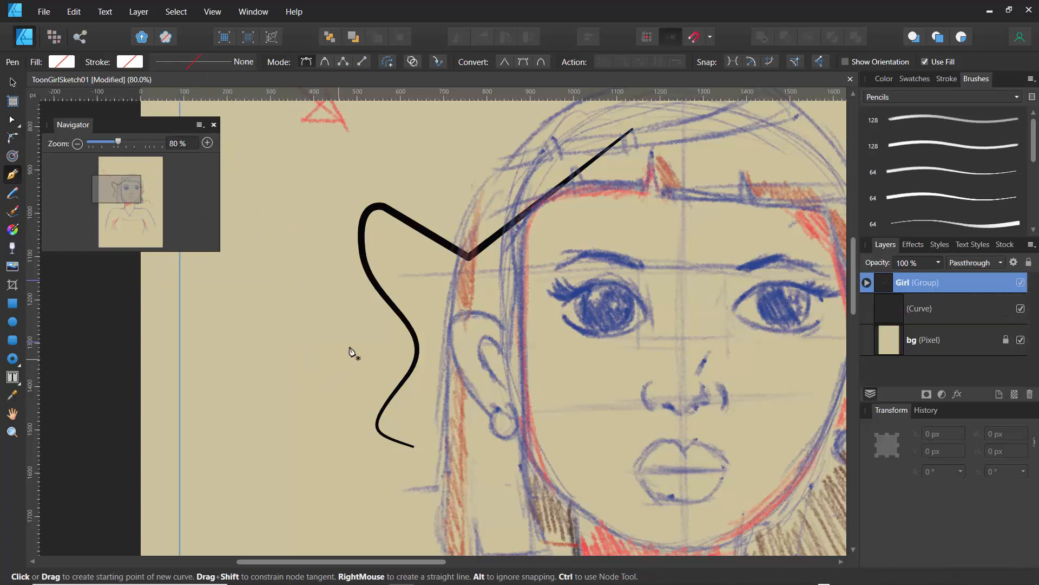
pyautogui.press('ctrl')
pyautogui.keyDown('ctrl'); pyautogui.click(369, 278); pyautogui.keyUp('ctrl')
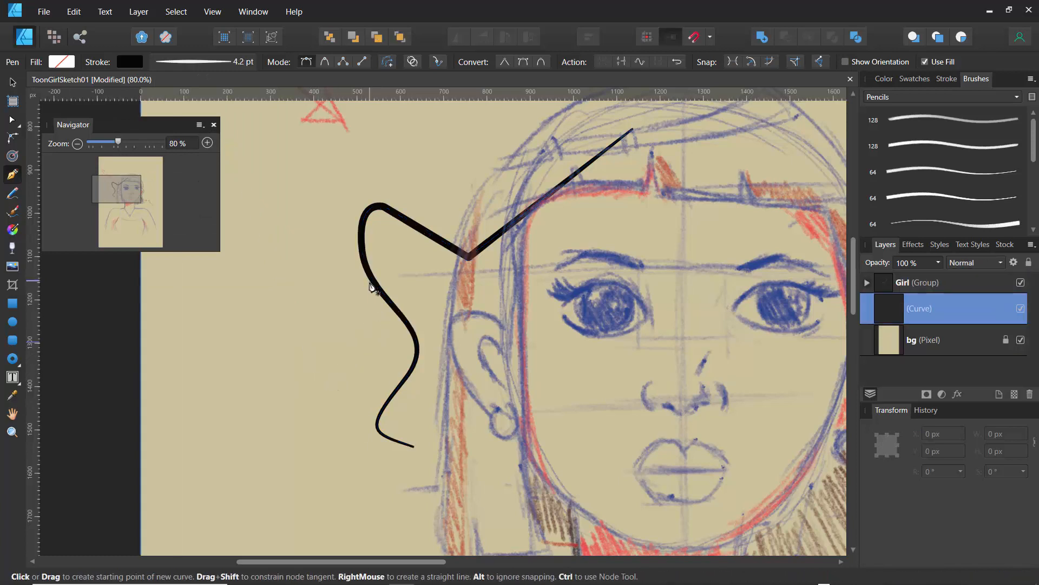
pyautogui.press('Delete')
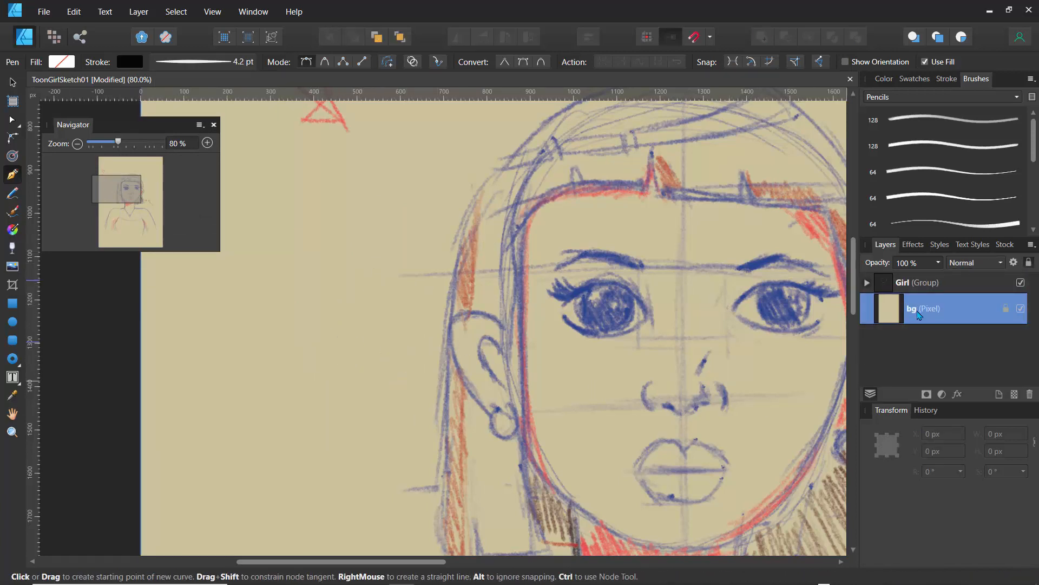
# Step: Draw an ellipse of about 829 × 1024 px over the girl's face and convert it to curves
pyautogui.moveTo(122, 142); pyautogui.dragTo(105, 145)
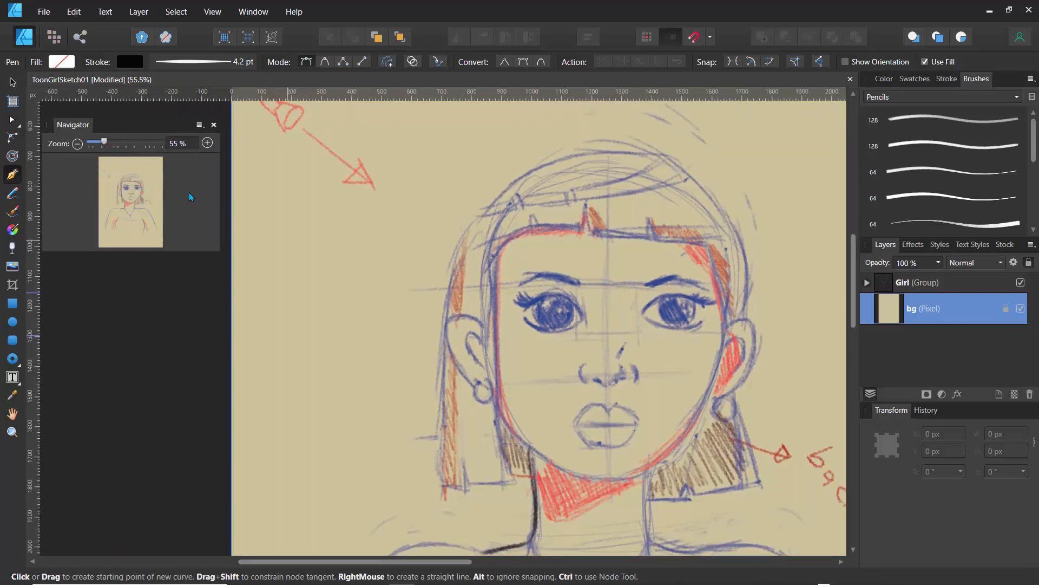
pyautogui.moveTo(399, 301); pyautogui.dragTo(298, 304)
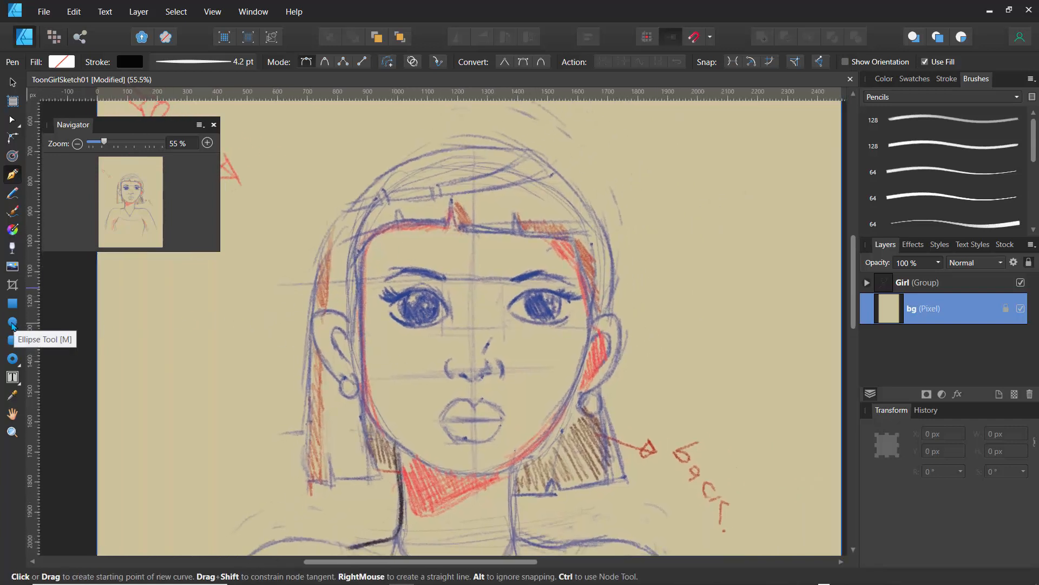
pyautogui.click(12, 322)
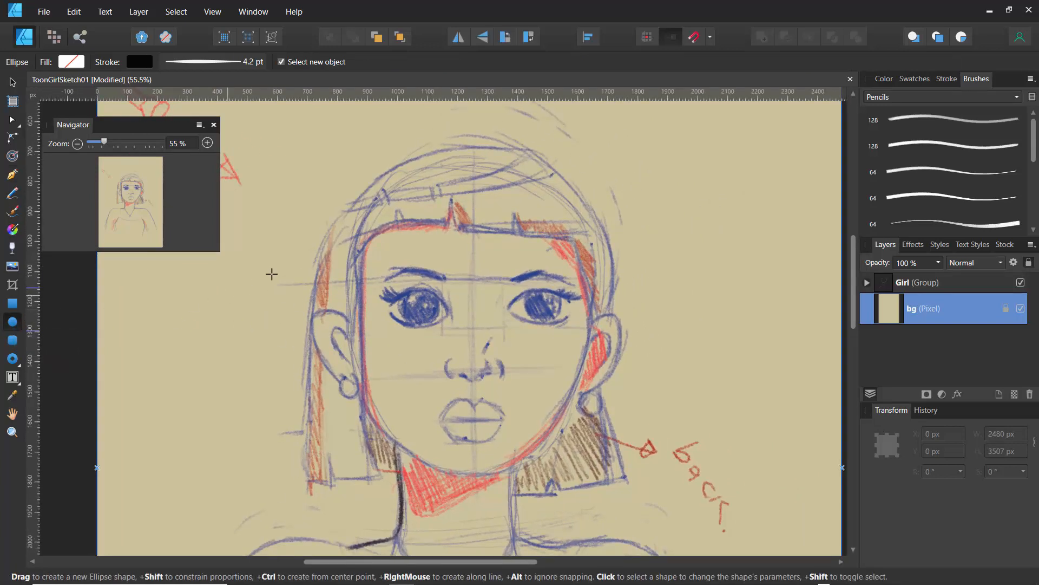
pyautogui.moveTo(345, 159); pyautogui.dragTo(595, 476)
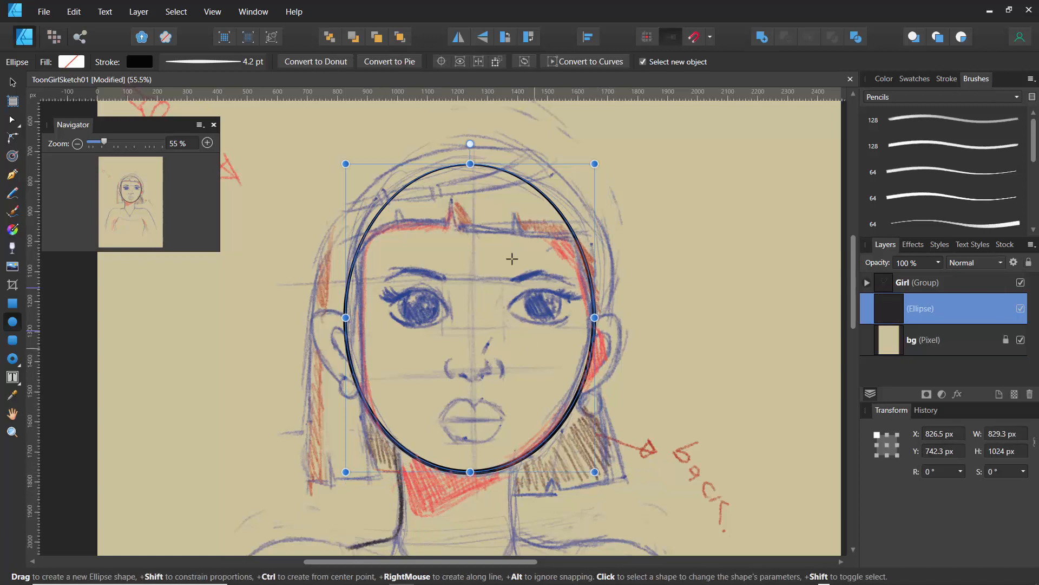
pyautogui.click(574, 65)
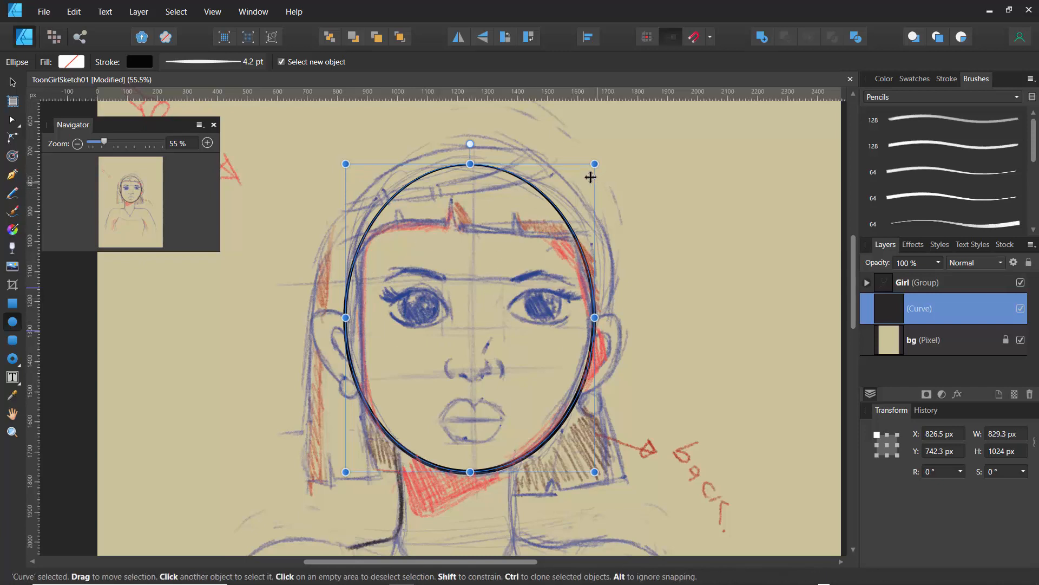
# Step: Stretch the face outline upward to about 1082 px high and nudge its left side node slightly down
pyautogui.moveTo(594, 164); pyautogui.dragTo(596, 152)
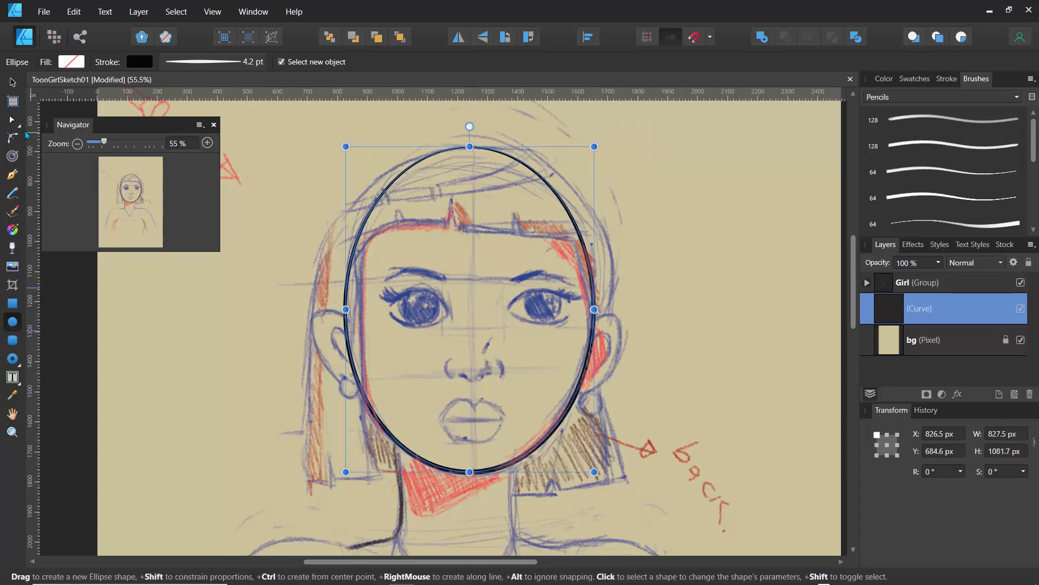
pyautogui.click(15, 121)
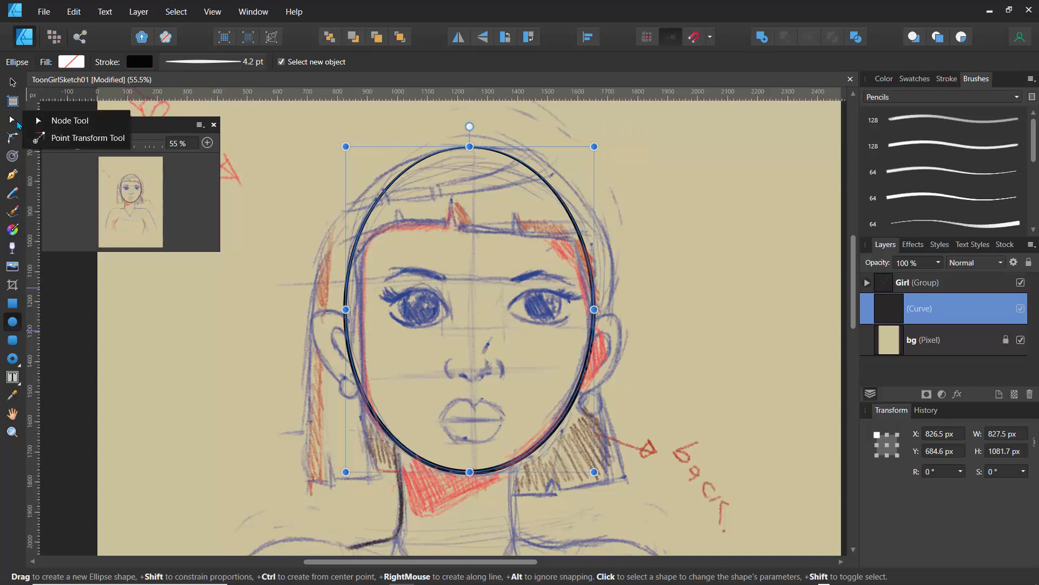
pyautogui.click(15, 121)
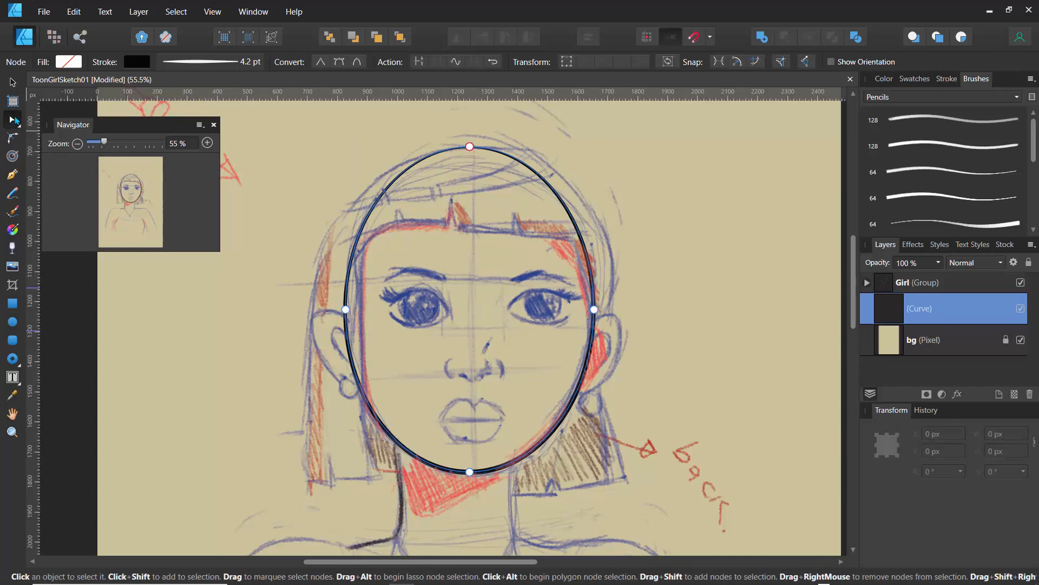
pyautogui.click(346, 310)
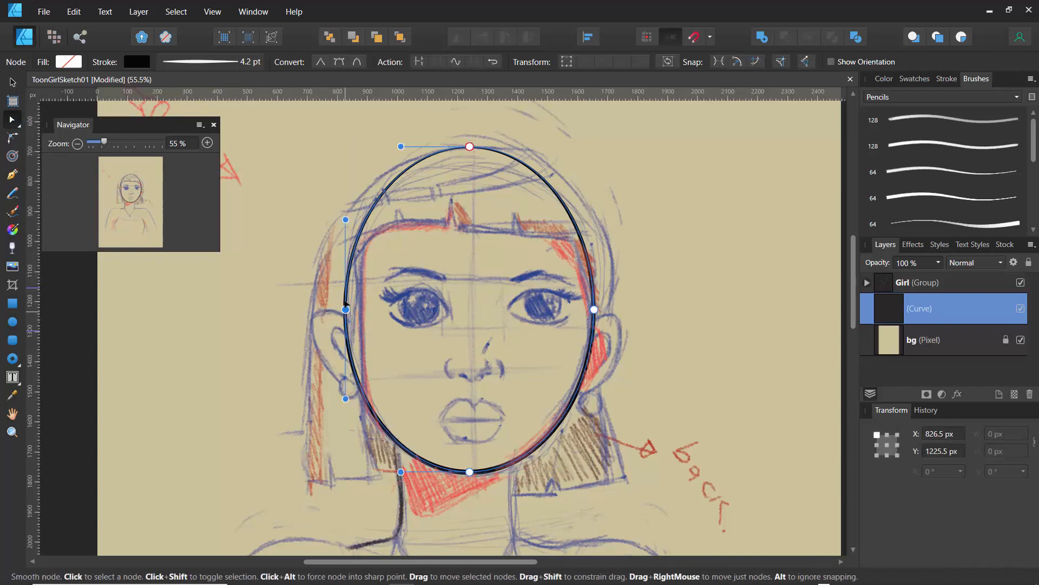
pyautogui.moveTo(345, 303); pyautogui.dragTo(346, 307)
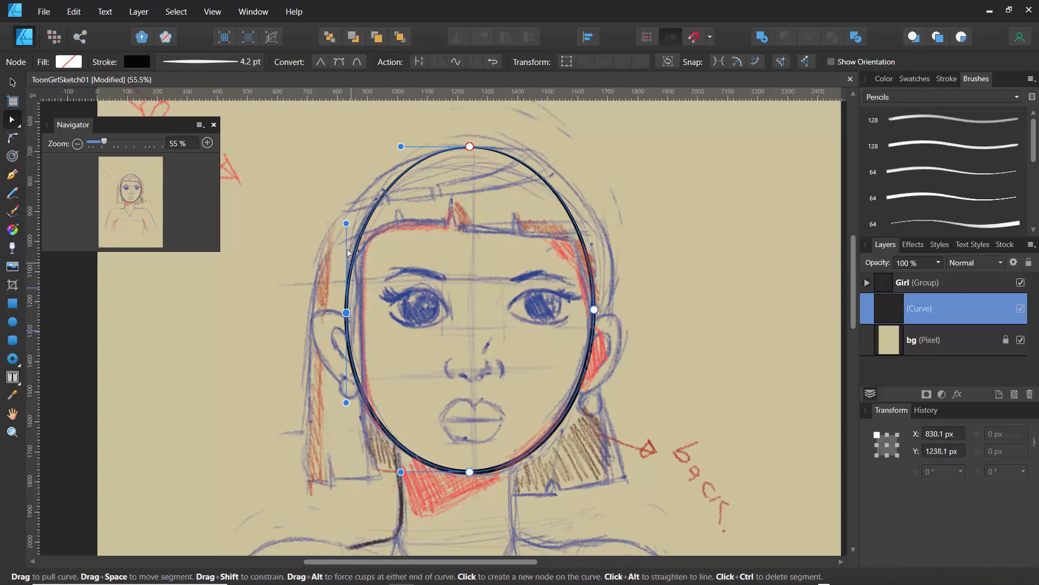
# Step: Add three horizontal guides across the eye area and align the face outline's left and right nodes to the middle guide
pyautogui.click(307, 104)
pyautogui.moveTo(307, 104); pyautogui.dragTo(354, 296)
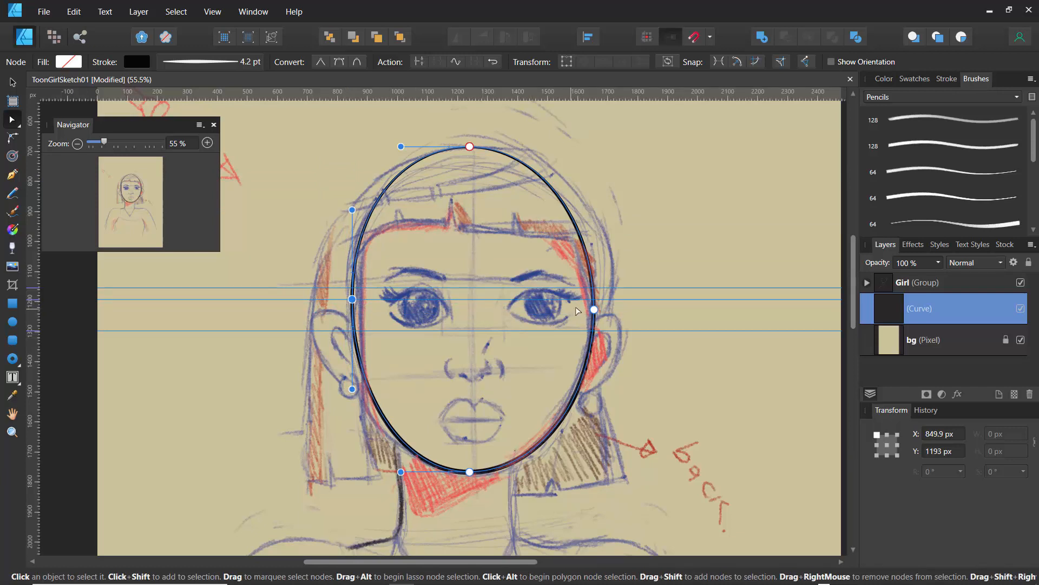
pyautogui.moveTo(594, 310); pyautogui.dragTo(595, 300)
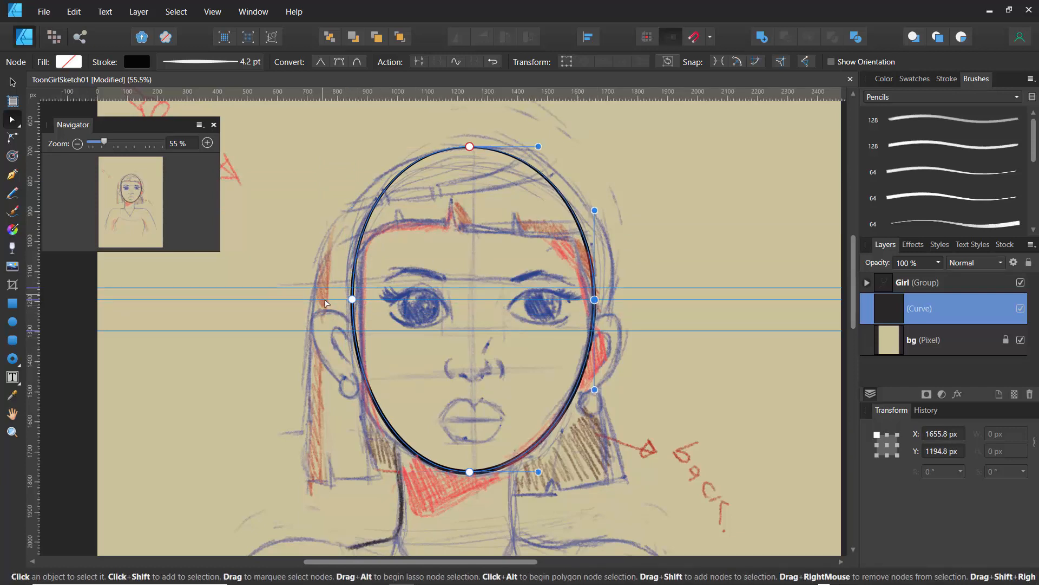
# Step: Reshape the left side of the face outline by angling both handles of its left node outward independently as a cusp
pyautogui.click(352, 299)
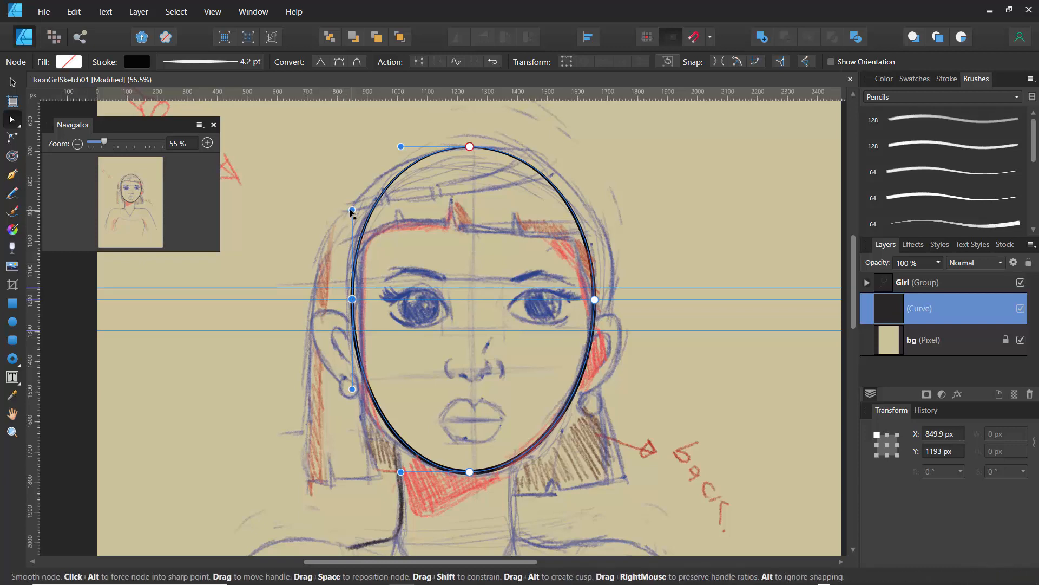
pyautogui.moveTo(352, 209); pyautogui.dragTo(343, 207)
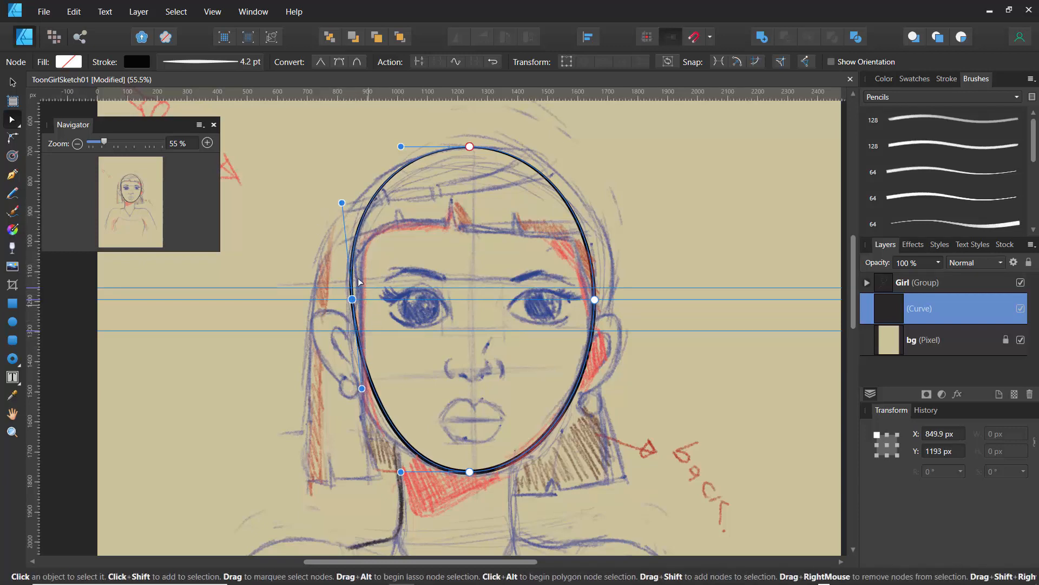
pyautogui.keyDown('alt'); pyautogui.click(342, 202); pyautogui.keyUp('alt')
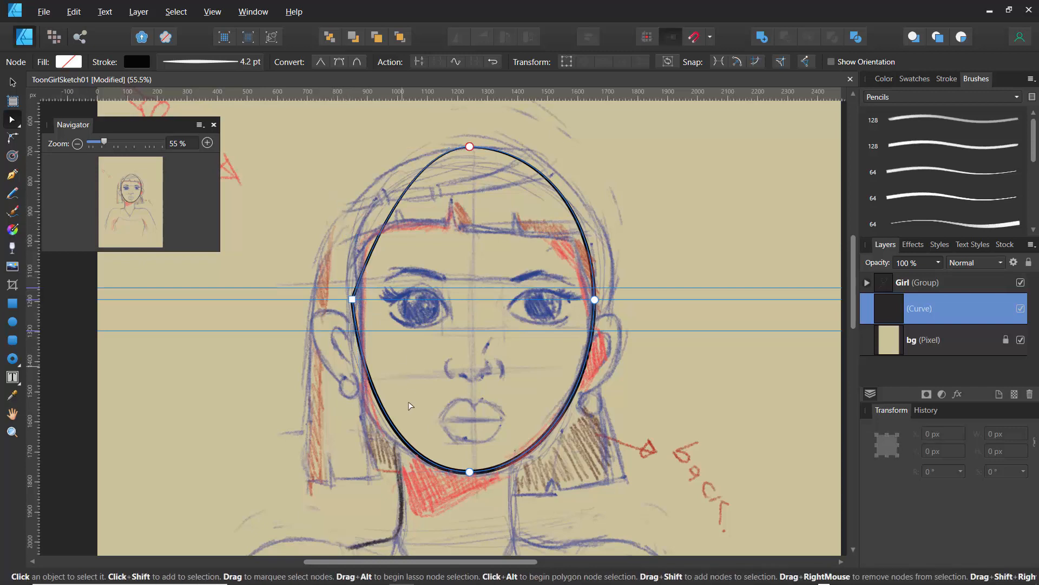
pyautogui.hotkey('ctrl', 'z')
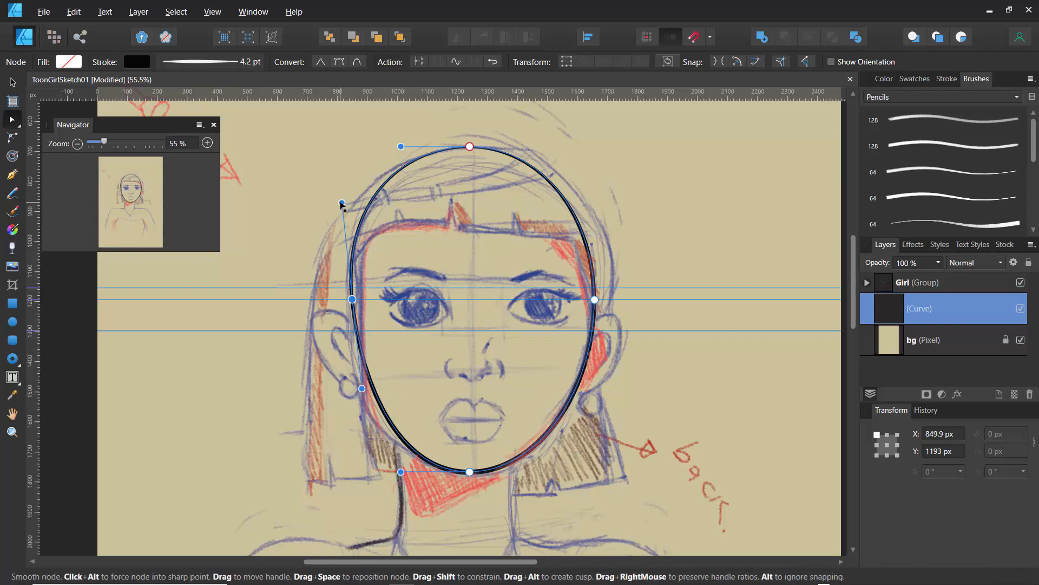
pyautogui.moveTo(342, 202); pyautogui.dragTo(331, 197)
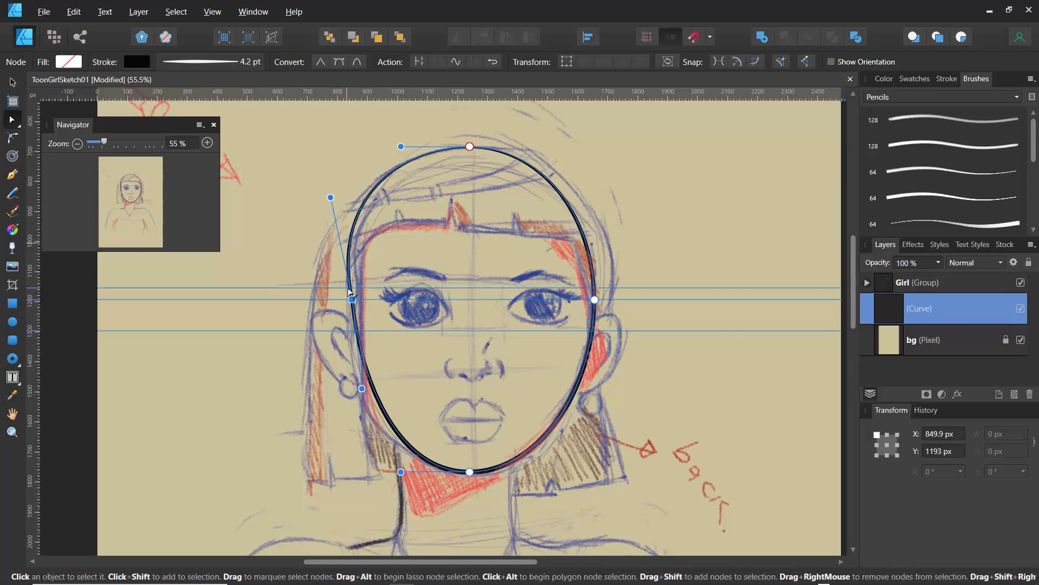
pyautogui.moveTo(361, 389); pyautogui.dragTo(345, 418)
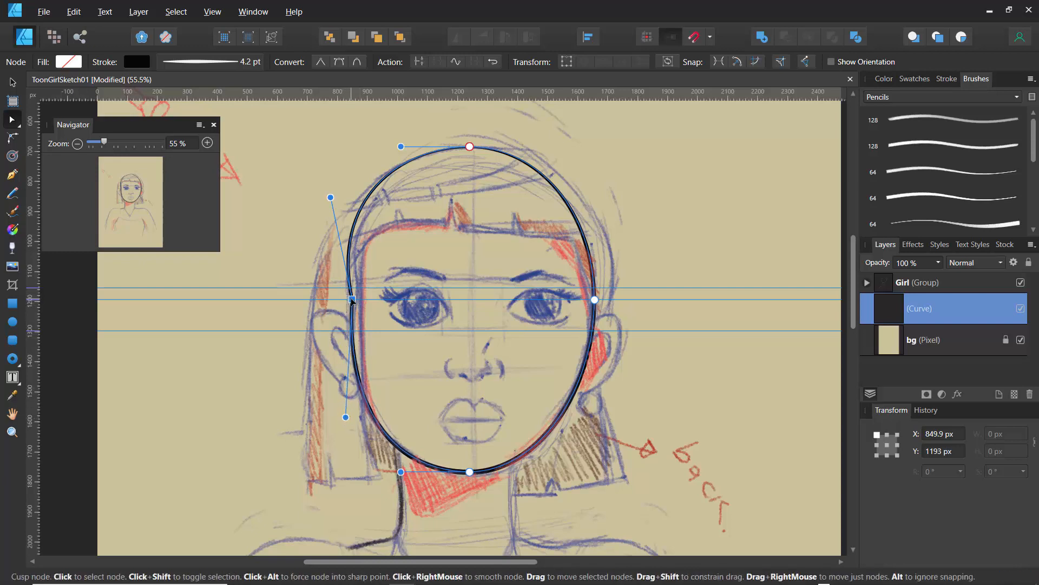
# Step: Nudge the face outline's left node up and outward, then angle the right node's handles outward independently and shift that node slightly inward
pyautogui.moveTo(352, 301); pyautogui.dragTo(351, 298)
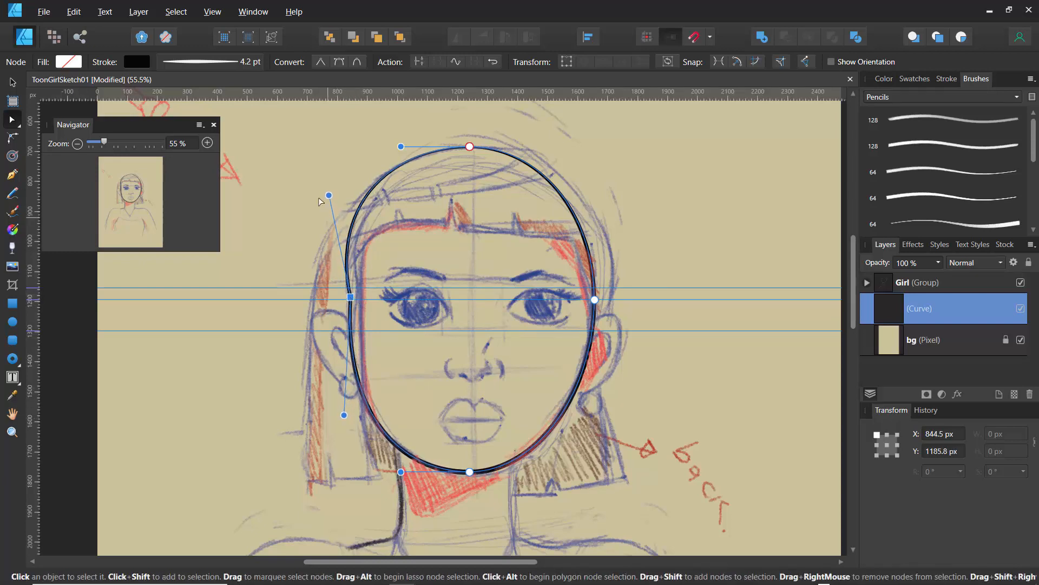
pyautogui.moveTo(330, 195); pyautogui.dragTo(332, 191)
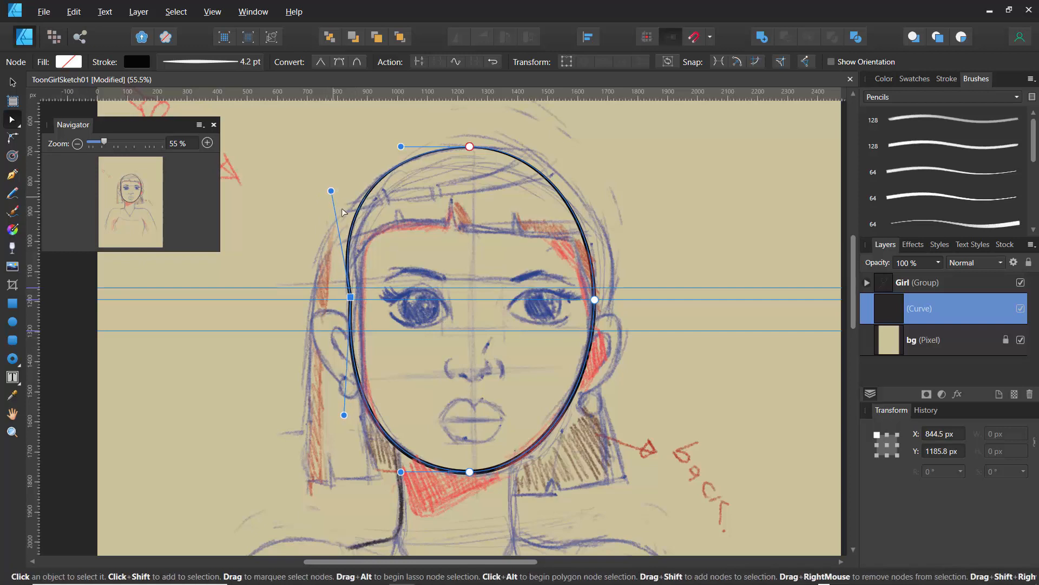
pyautogui.click(595, 300)
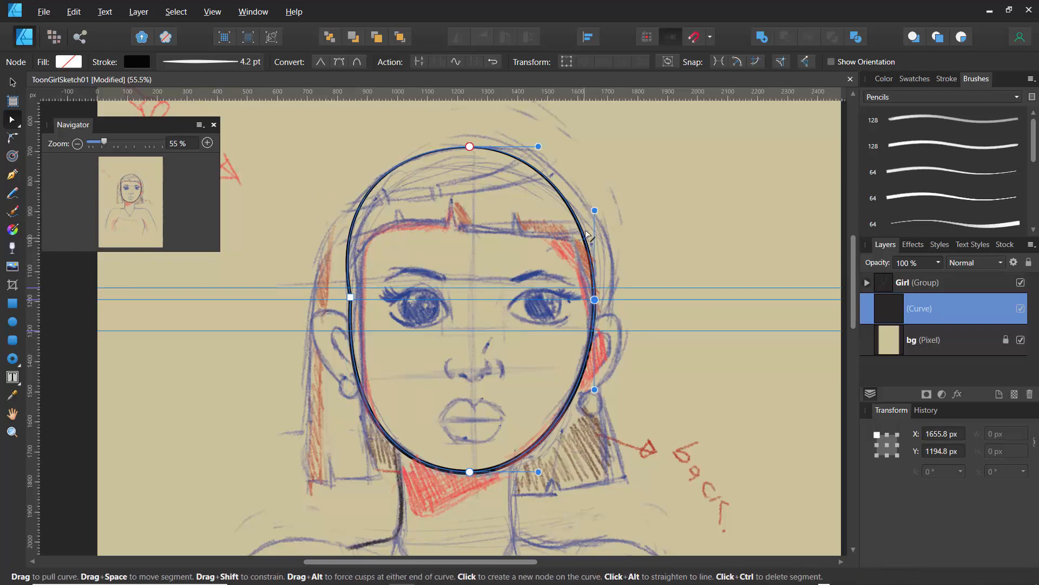
pyautogui.moveTo(602, 211); pyautogui.dragTo(612, 213)
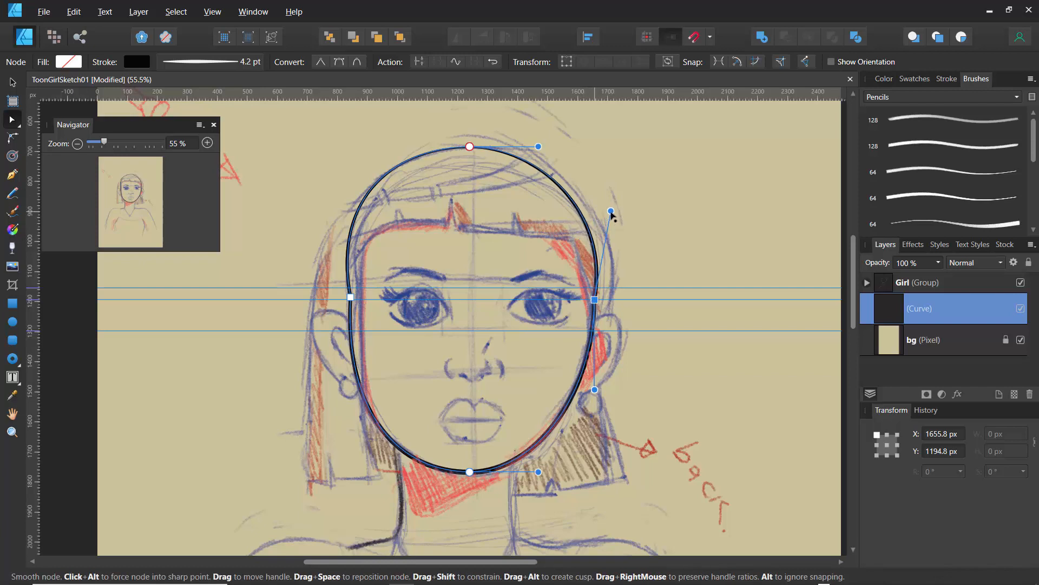
pyautogui.moveTo(595, 390); pyautogui.dragTo(610, 388)
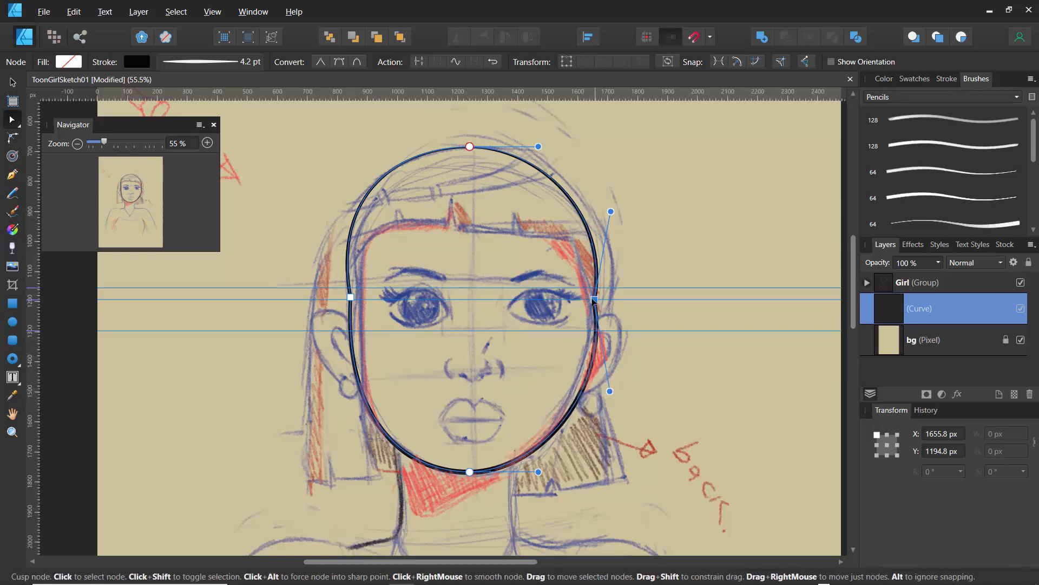
pyautogui.moveTo(595, 300); pyautogui.dragTo(592, 298)
# Step: Move the face outline's top node slightly right and up to about X 1261.8 px, Y 679.2 px
pyautogui.click(469, 147)
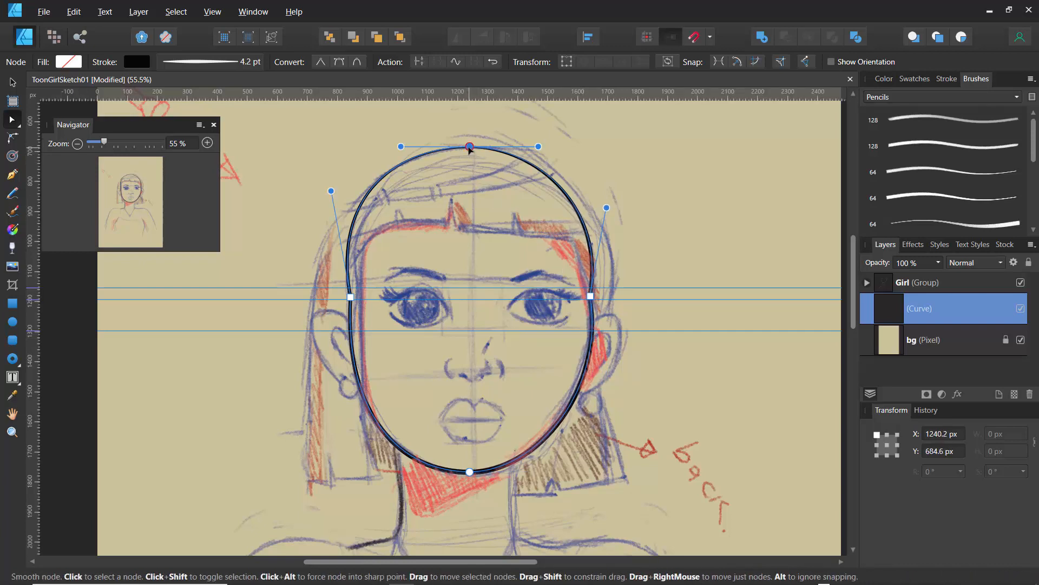
pyautogui.moveTo(476, 147); pyautogui.dragTo(476, 145)
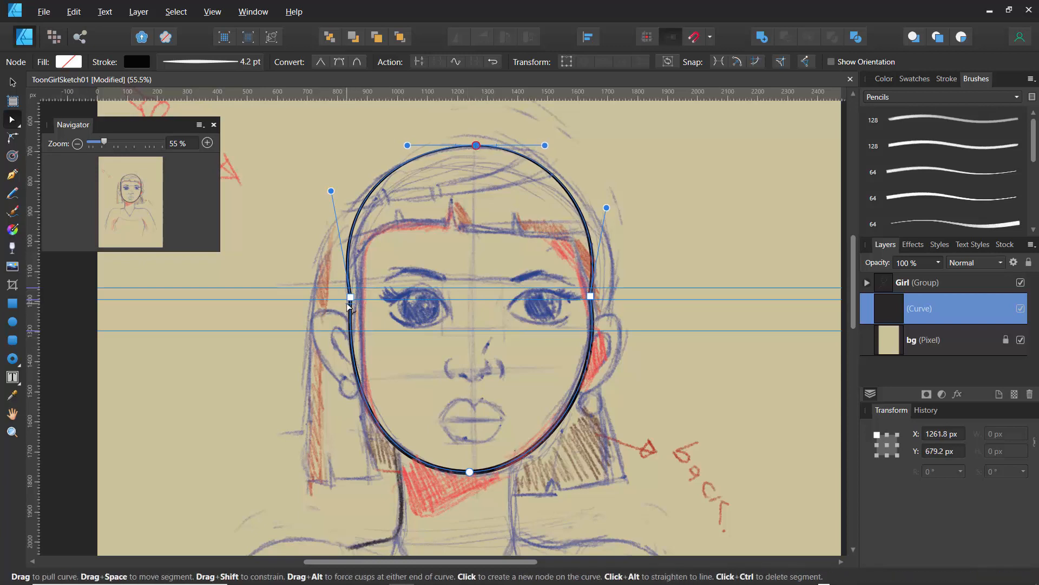
pyautogui.click(298, 237)
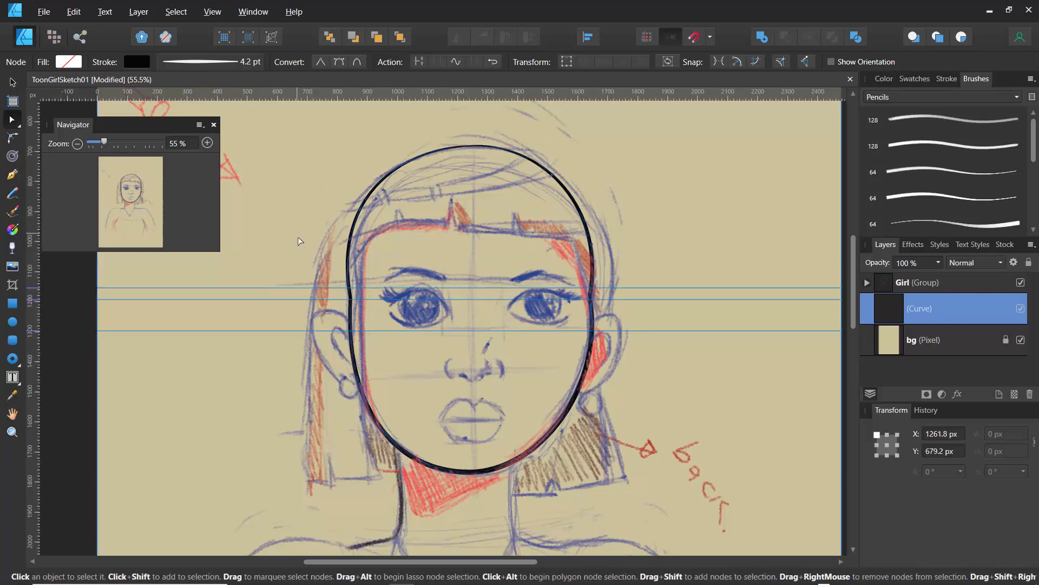
pyautogui.click(298, 237)
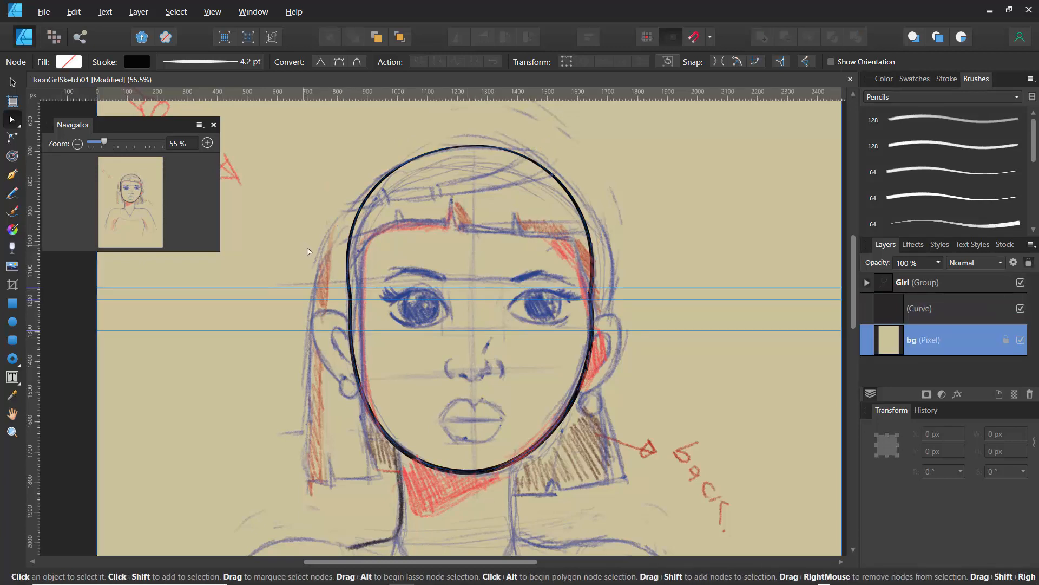
# Step: Move the face outline's left node inward to about X 858.9 px, Y 1178.6 px and refine its upper handle
pyautogui.click(351, 300)
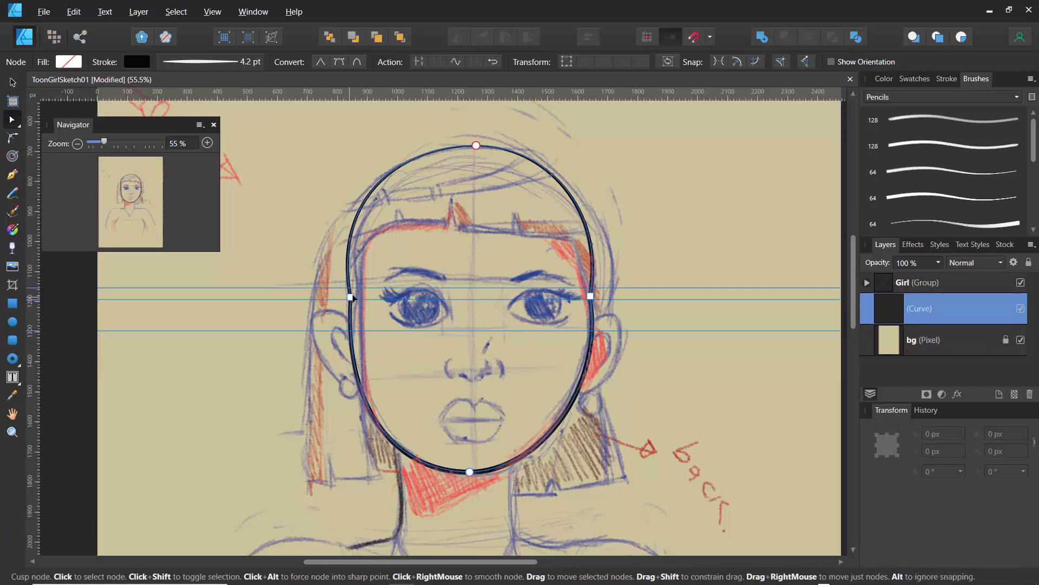
pyautogui.moveTo(351, 297); pyautogui.dragTo(355, 297)
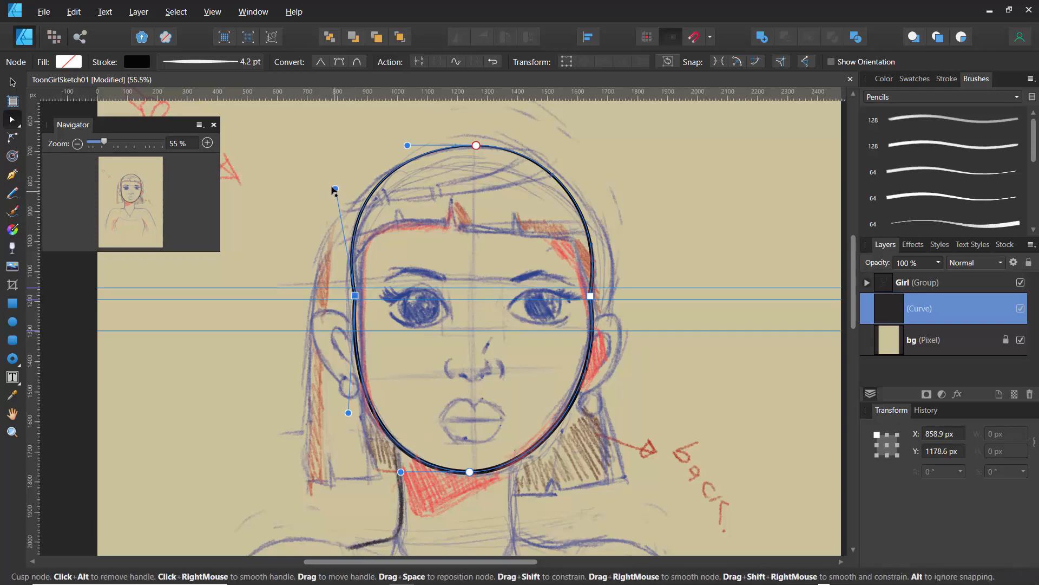
pyautogui.moveTo(333, 190)
pyautogui.mouseDown()
pyautogui.moveTo(325, 182)
pyautogui.moveTo(335, 190)
pyautogui.mouseUp()
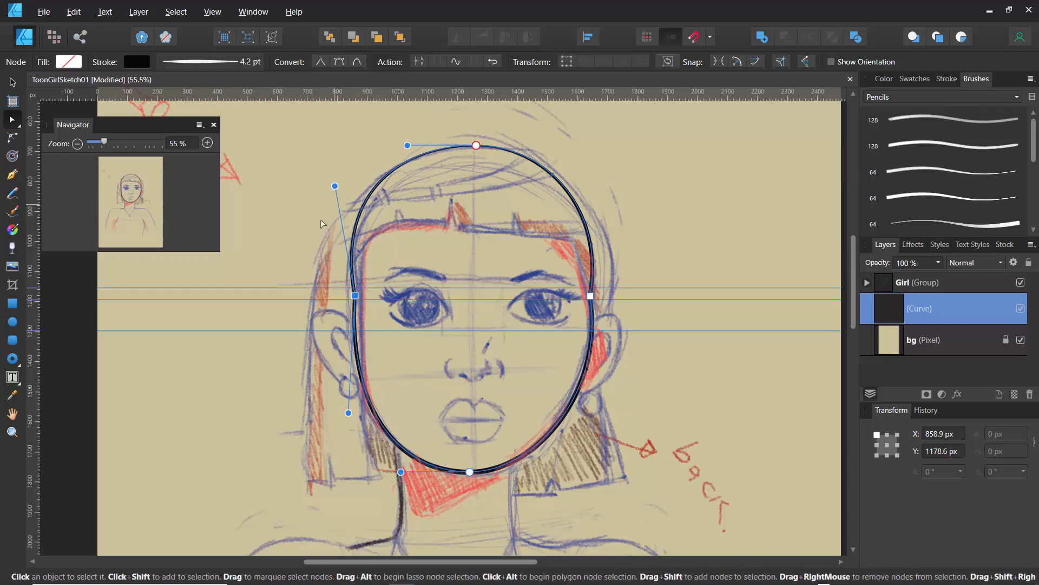
pyautogui.click(300, 275)
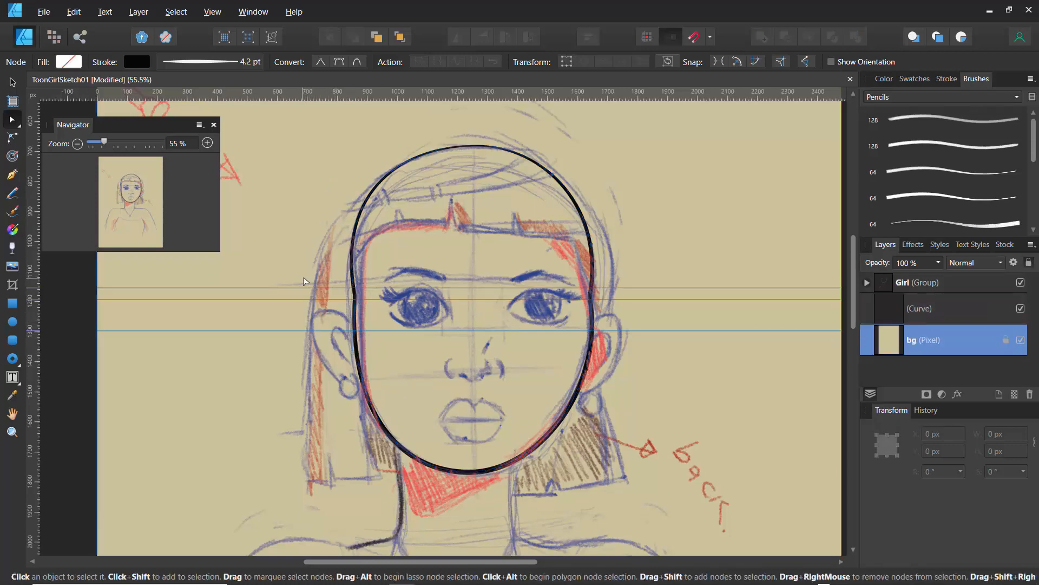
# Step: Apply the second size-64 brush from the Pencils category to the face outline
pyautogui.click(354, 249)
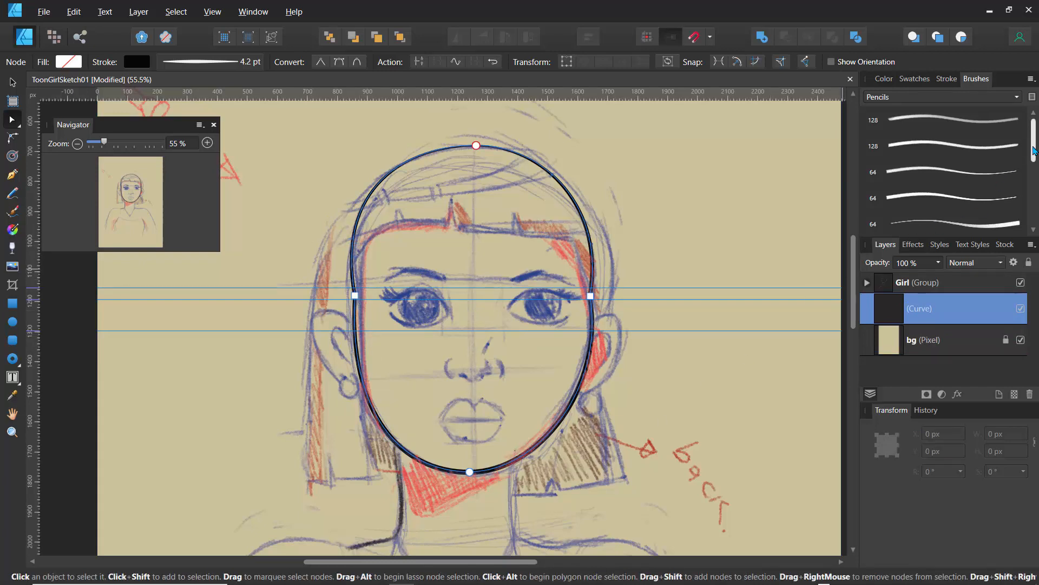
pyautogui.scroll(-2, 1030, 146)
pyautogui.scroll(2, 1033, 140)
pyautogui.click(957, 203)
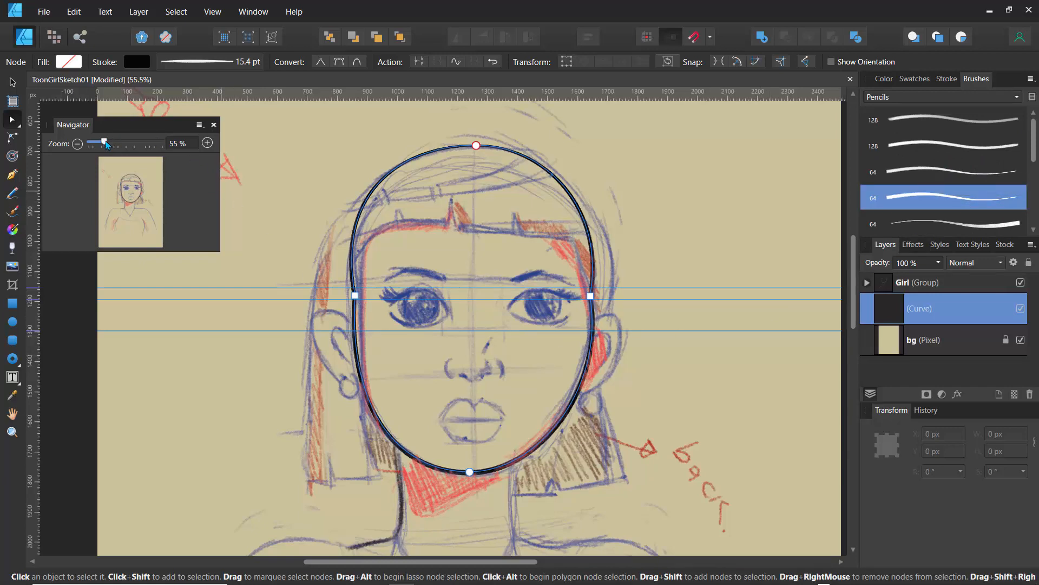
# Step: Rename the face outline's layer as face
pyautogui.moveTo(106, 144)
pyautogui.mouseDown()
pyautogui.moveTo(168, 164)
pyautogui.moveTo(111, 157)
pyautogui.mouseUp()
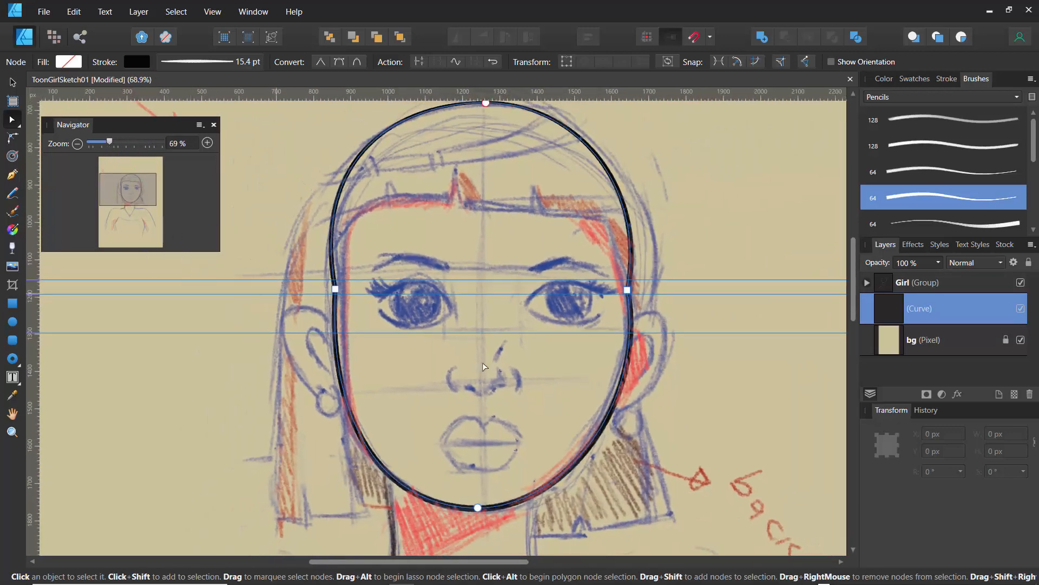
pyautogui.doubleClick(924, 311)
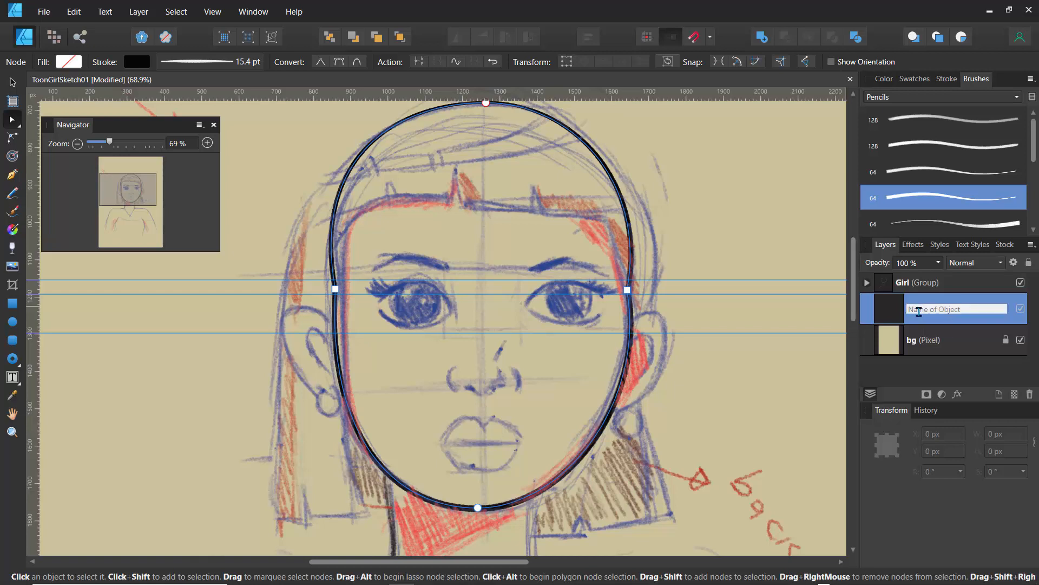
pyautogui.write('face')
pyautogui.press('Escape')
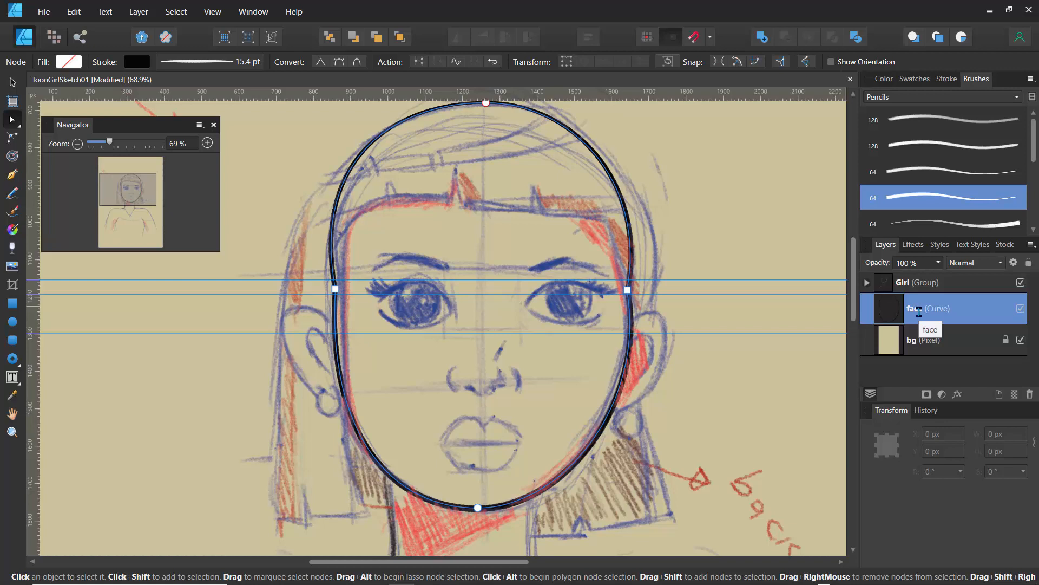
# Step: Draw a closed three-node Pen shape over the left ear, with two nodes on the face edge and one at the ear's upper outer corner
pyautogui.click(12, 175)
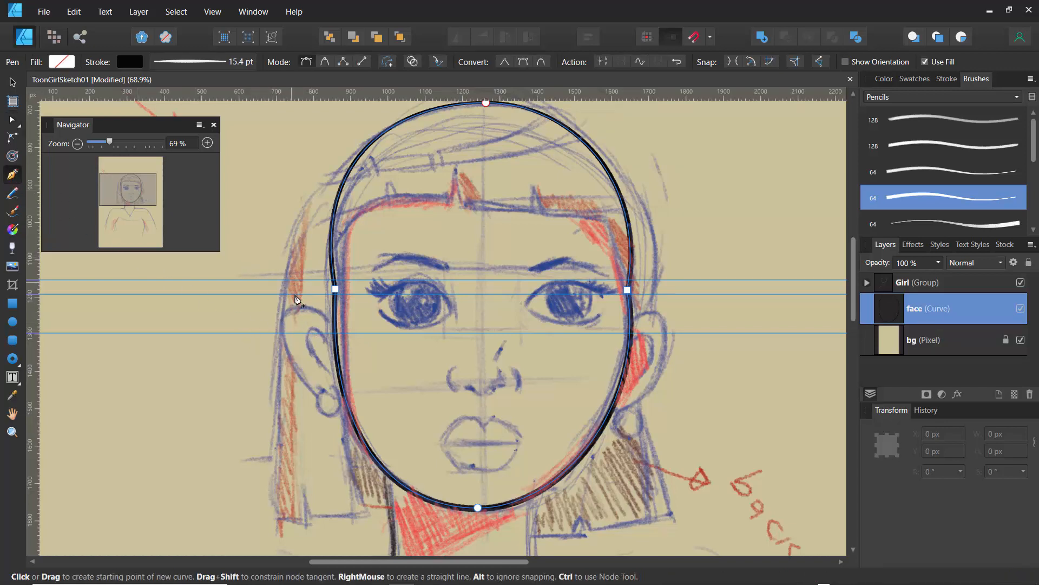
pyautogui.keyDown('ctrl'); pyautogui.click(270, 247); pyautogui.keyUp('ctrl')
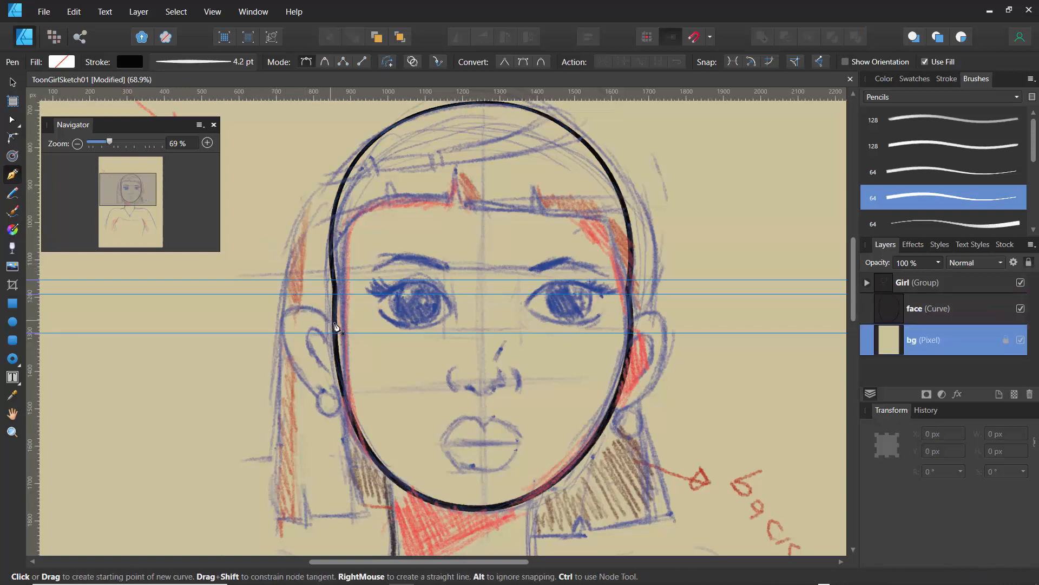
pyautogui.moveTo(334, 326); pyautogui.dragTo(285, 307)
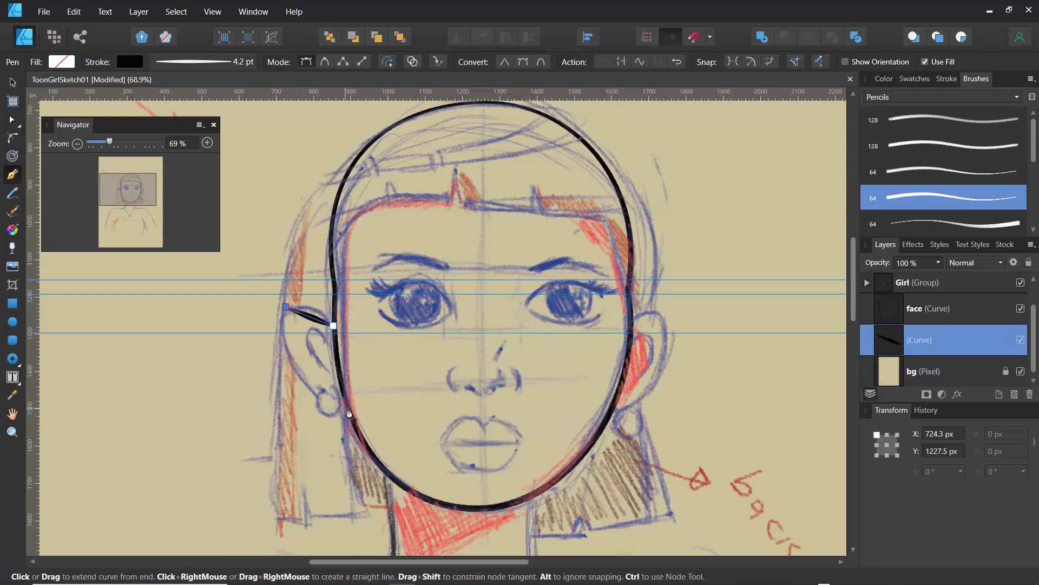
pyautogui.click(348, 407)
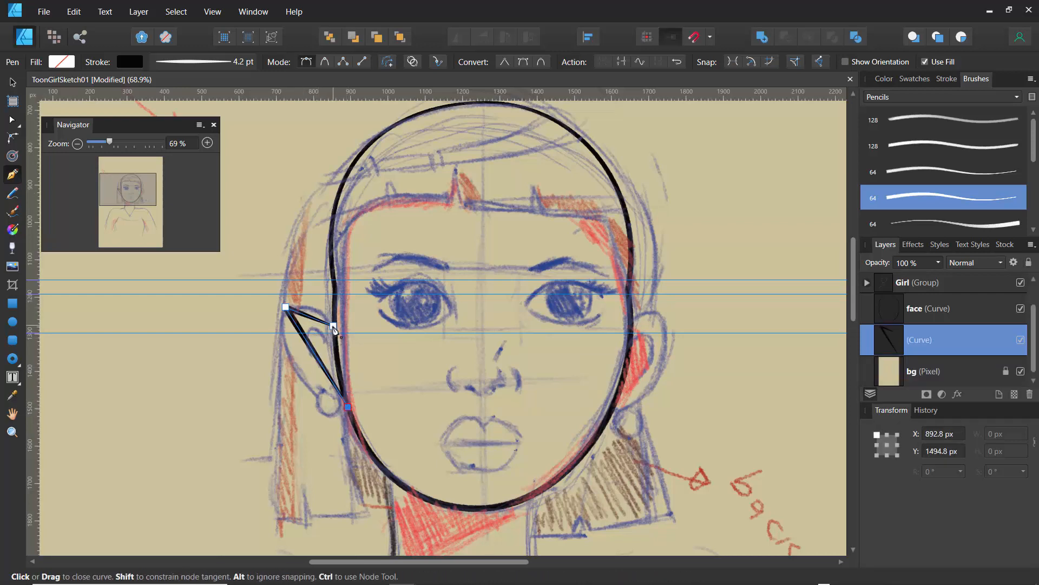
pyautogui.click(334, 326)
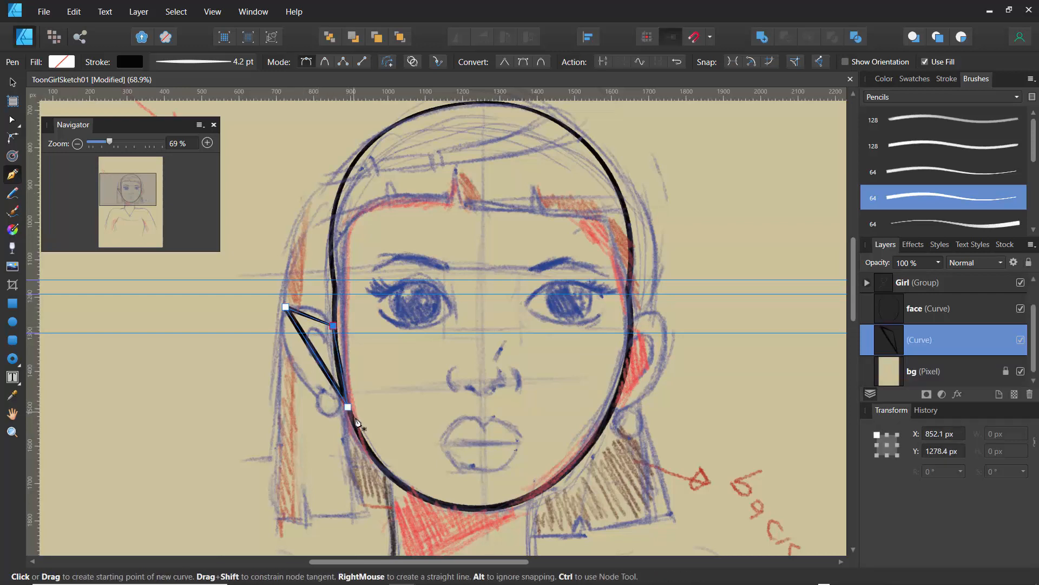
# Step: Bend the upper and outer sides of the left ear shape outward into curves following the sketch
pyautogui.click(13, 121)
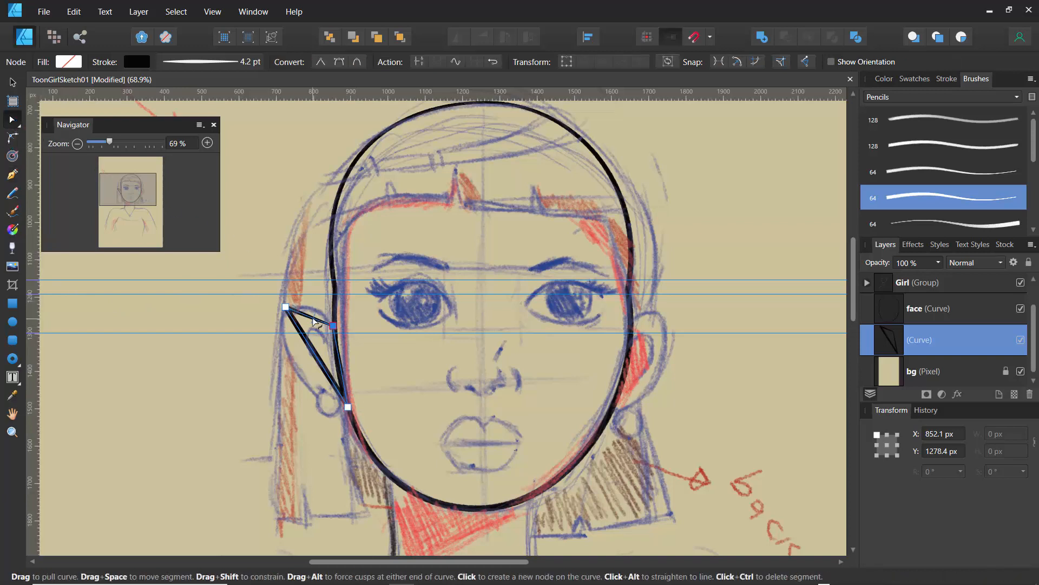
pyautogui.moveTo(312, 314); pyautogui.dragTo(312, 309)
pyautogui.moveTo(314, 360); pyautogui.dragTo(294, 378)
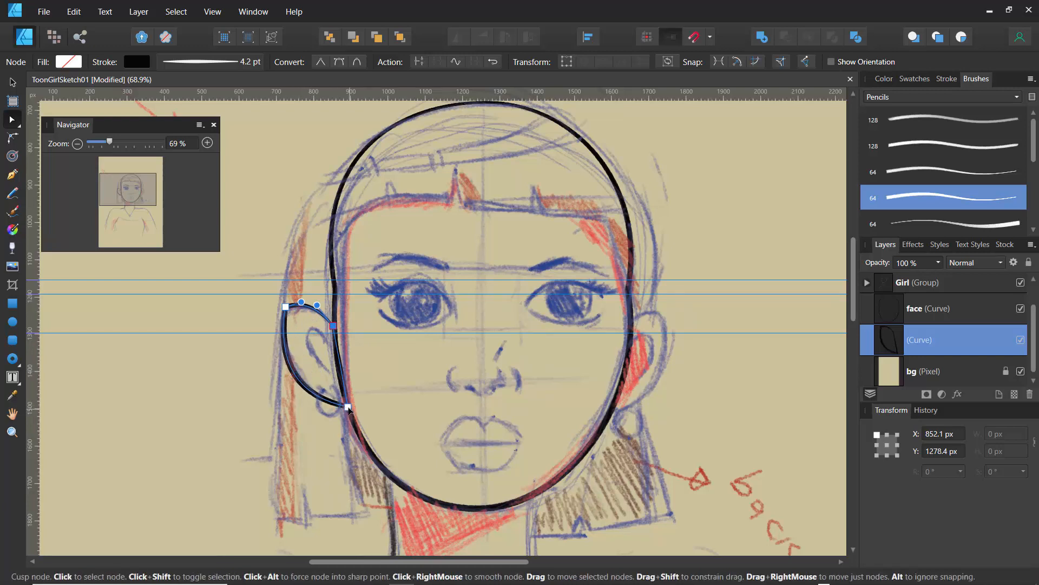
pyautogui.click(348, 407)
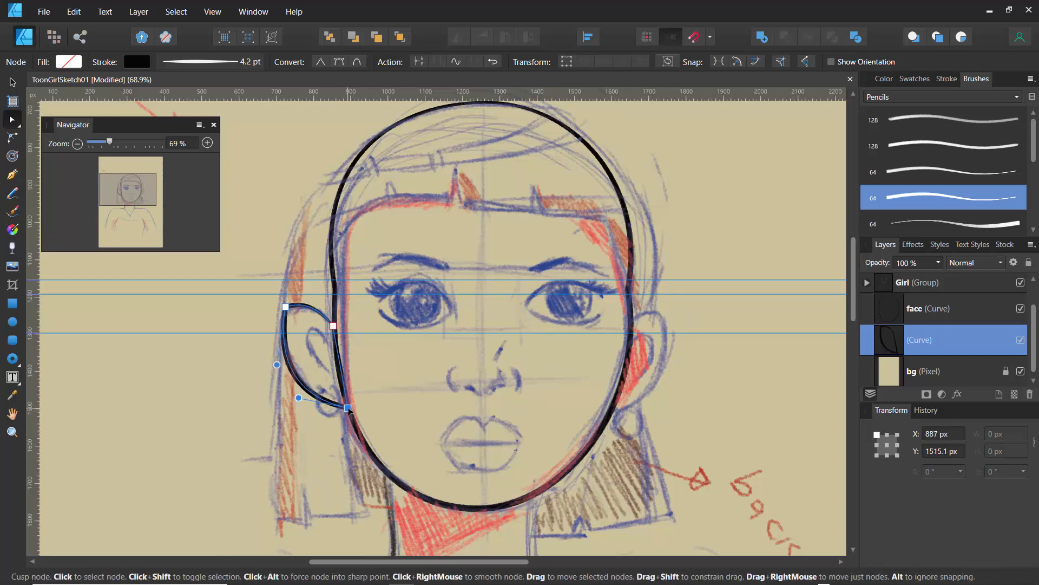
# Step: Convert the ear's upper outer node to smooth, move it to about X 722.9 px, Y 1243.5 px, and adjust the handles along the outer curve
pyautogui.click(285, 307)
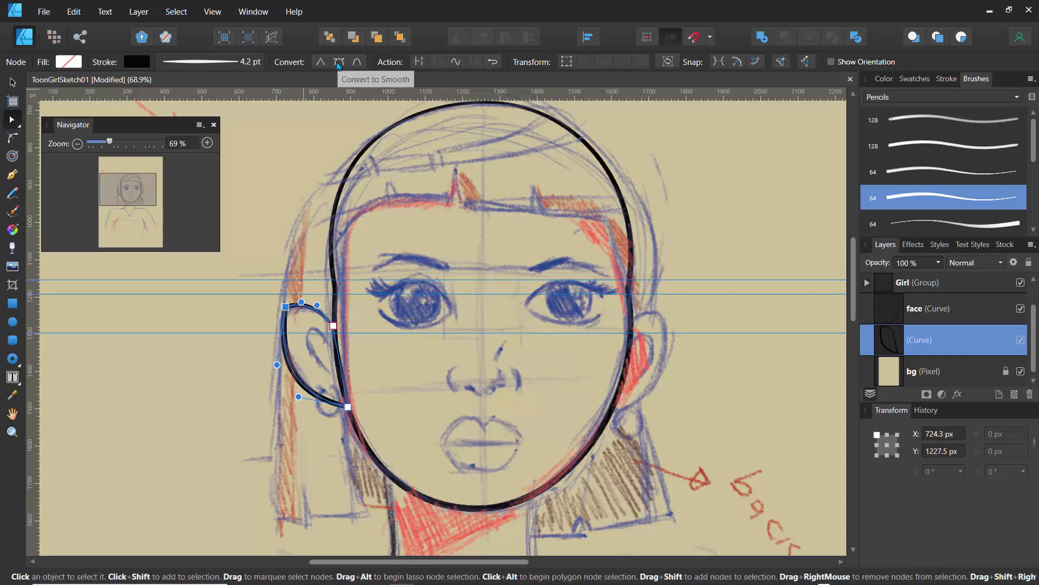
pyautogui.click(339, 64)
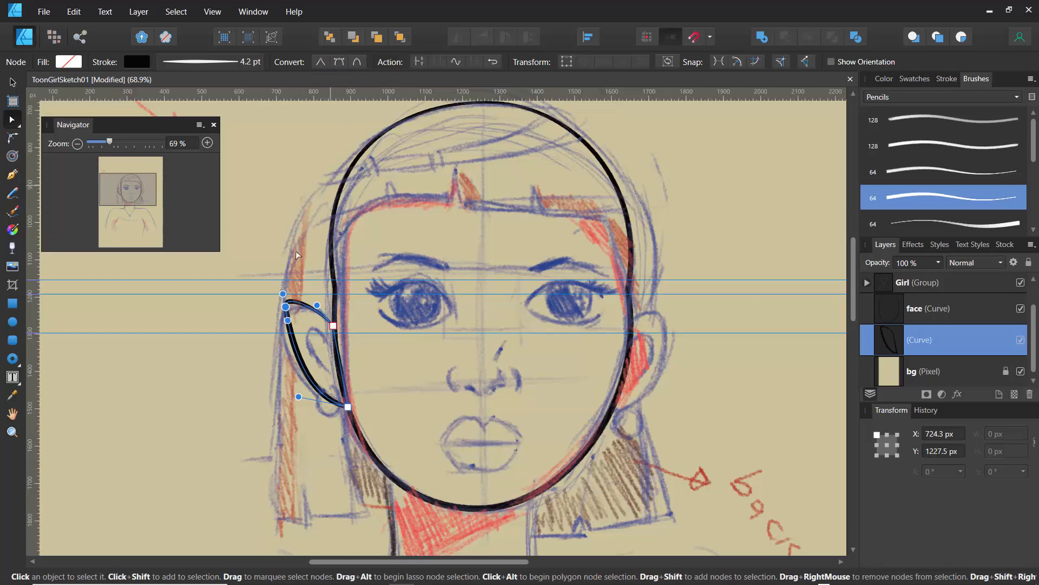
pyautogui.moveTo(290, 323); pyautogui.dragTo(279, 366)
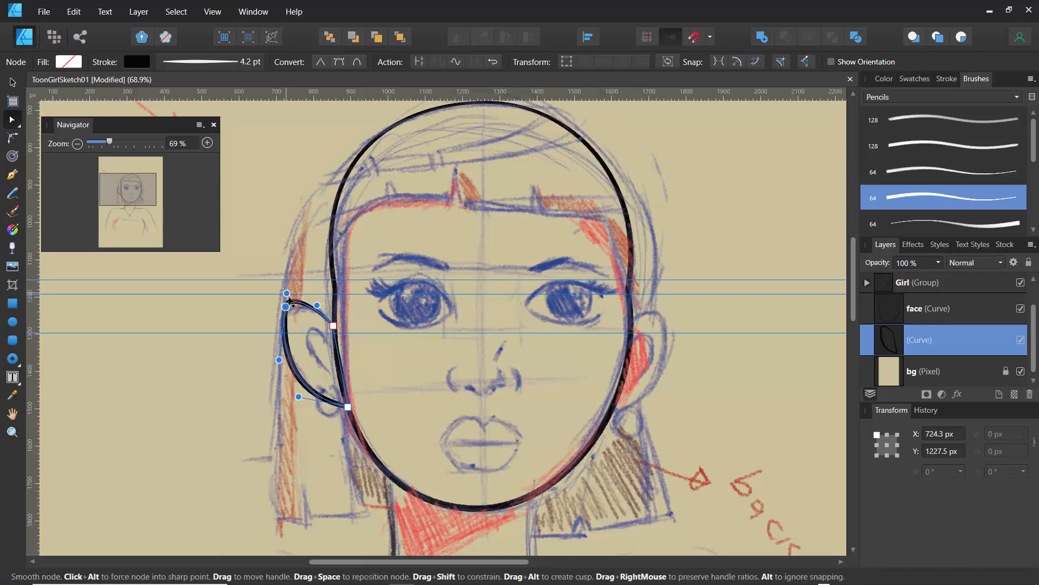
pyautogui.moveTo(288, 294); pyautogui.dragTo(284, 320)
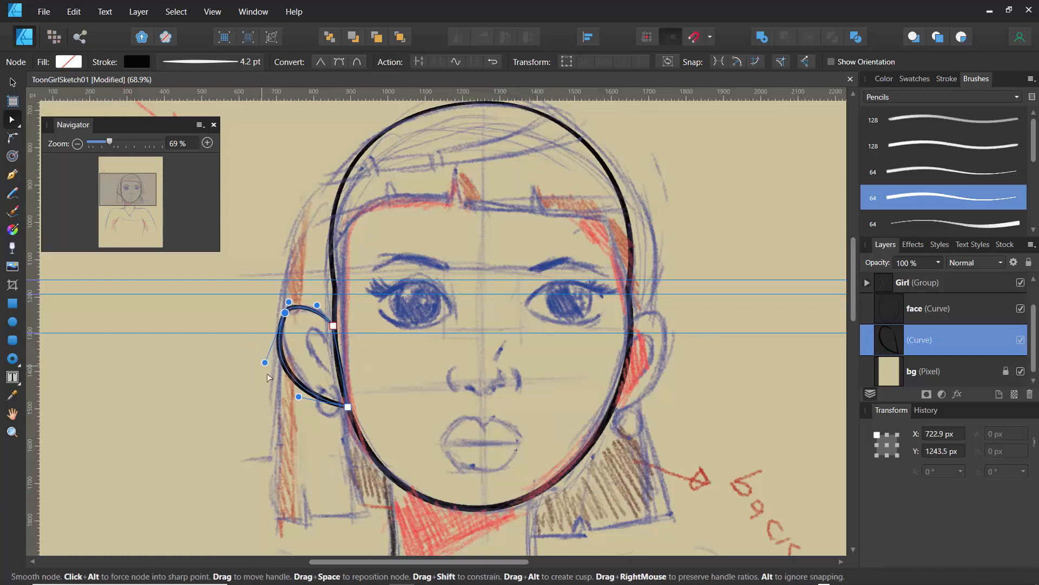
pyautogui.moveTo(299, 397); pyautogui.dragTo(330, 407)
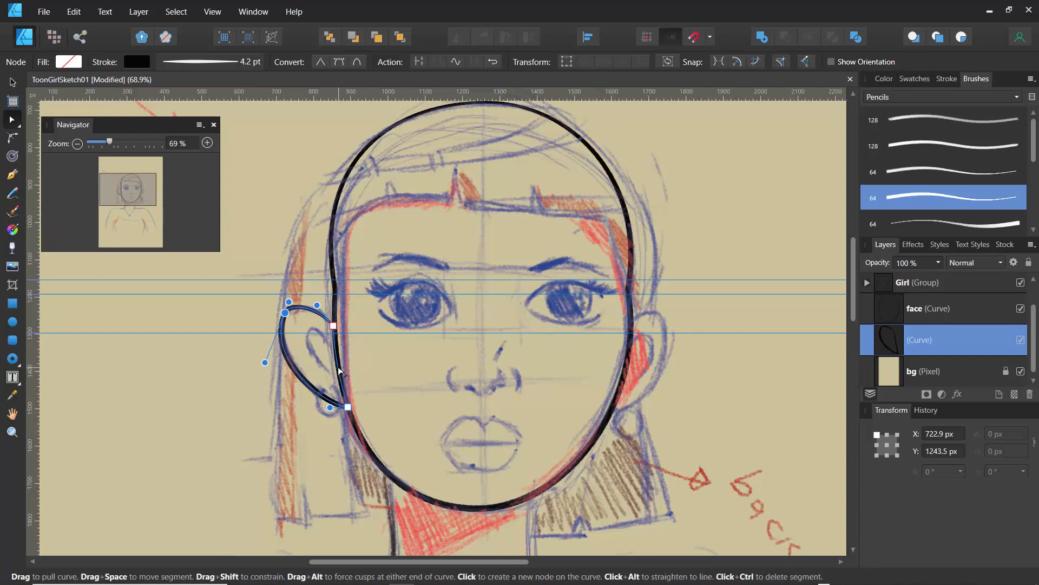
pyautogui.click(270, 345)
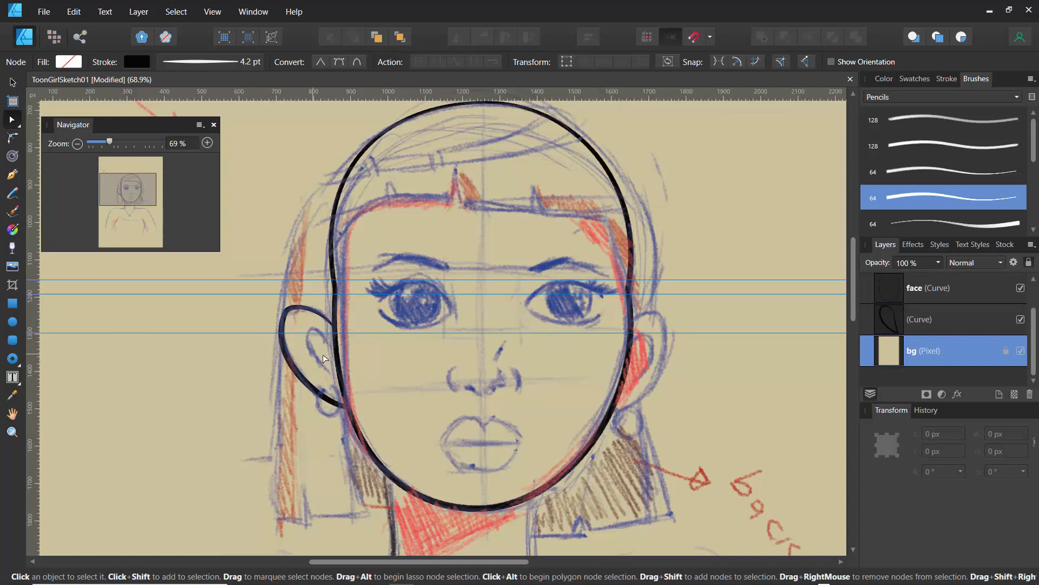
# Step: Draw a two-node Pen line inside the left ear, shift its upper node toward the face and bend it outward along the sketched inner fold
pyautogui.press('p')
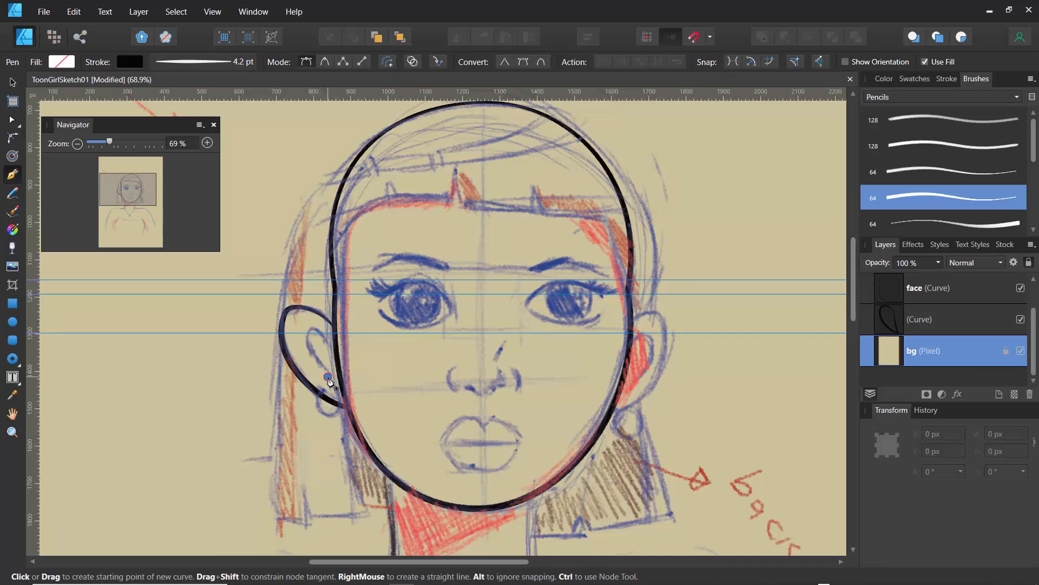
pyautogui.click(328, 376)
pyautogui.click(308, 321)
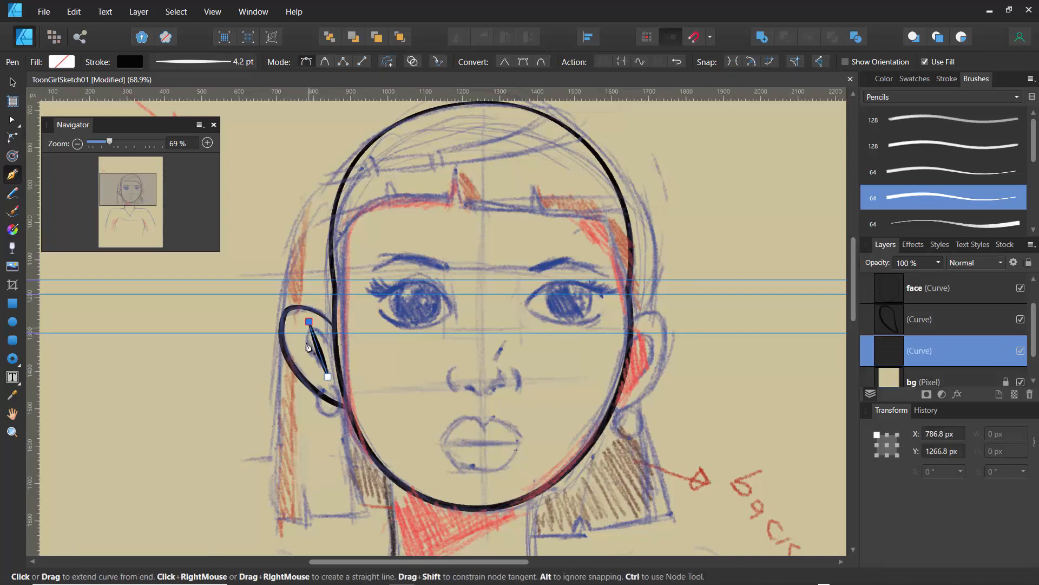
pyautogui.click(15, 124)
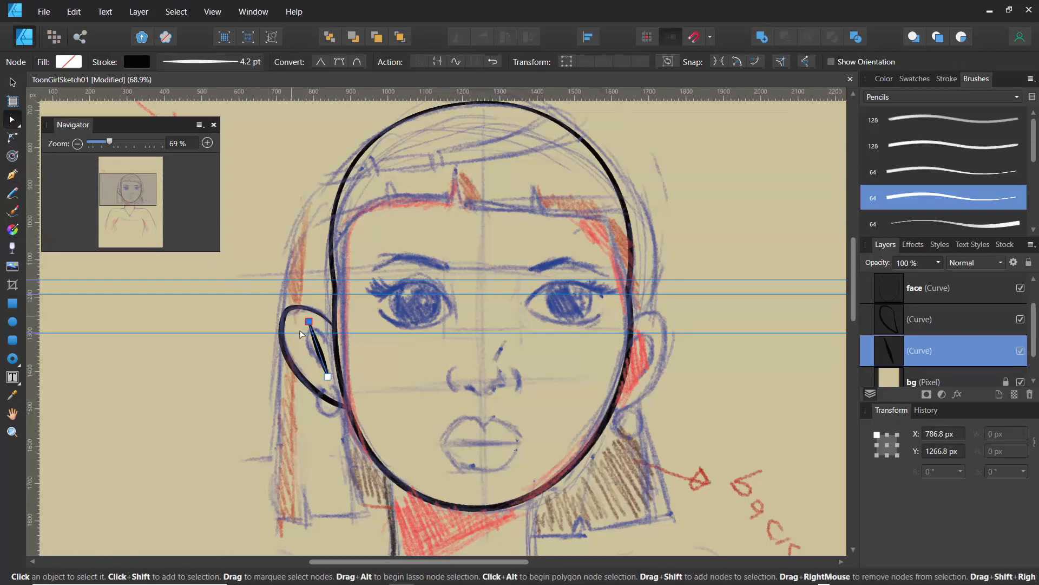
pyautogui.moveTo(316, 350)
pyautogui.mouseDown()
pyautogui.moveTo(306, 353)
pyautogui.moveTo(316, 331)
pyautogui.moveTo(323, 340)
pyautogui.moveTo(302, 317)
pyautogui.moveTo(324, 339)
pyautogui.mouseUp()
pyautogui.click(267, 320)
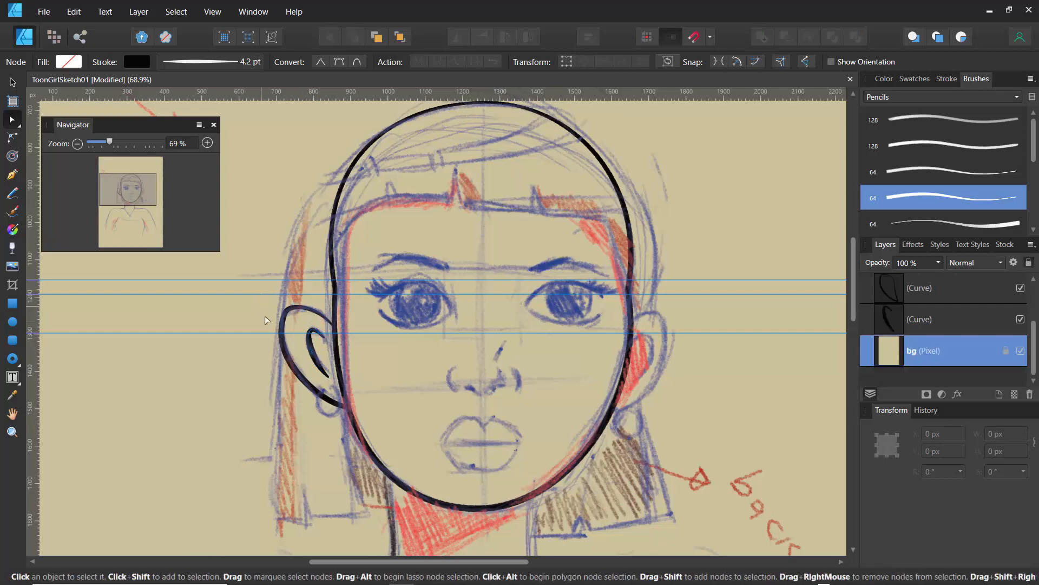
# Step: Select the outer ear curve's layer, then float the Layers panel over the canvas and enlarge it to list every layer
pyautogui.click(887, 288)
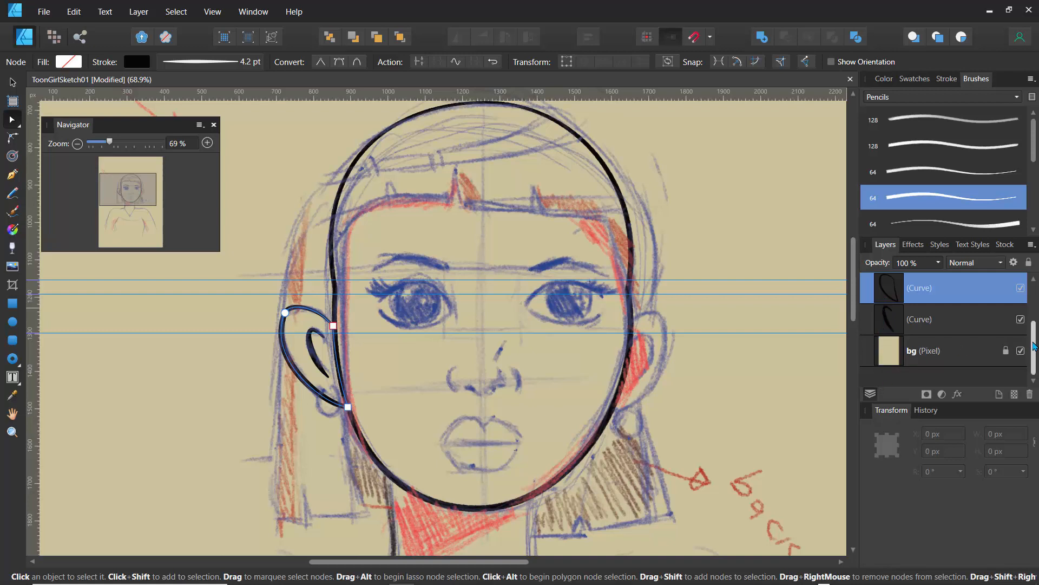
pyautogui.moveTo(1034, 347)
pyautogui.mouseDown()
pyautogui.moveTo(1034, 321)
pyautogui.moveTo(1035, 336)
pyautogui.mouseUp()
pyautogui.moveTo(886, 245); pyautogui.dragTo(835, 116)
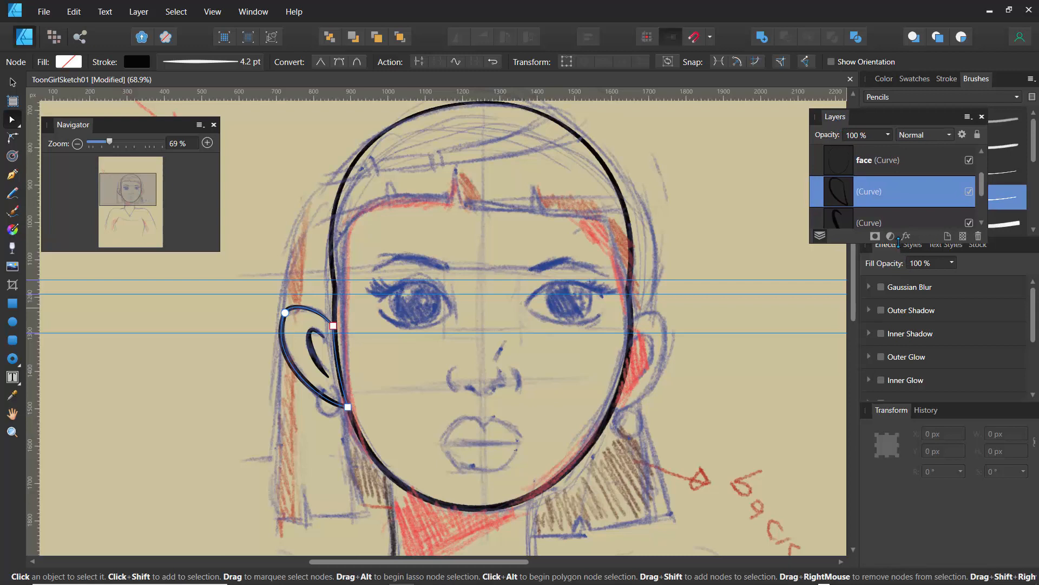
pyautogui.moveTo(898, 242); pyautogui.dragTo(926, 441)
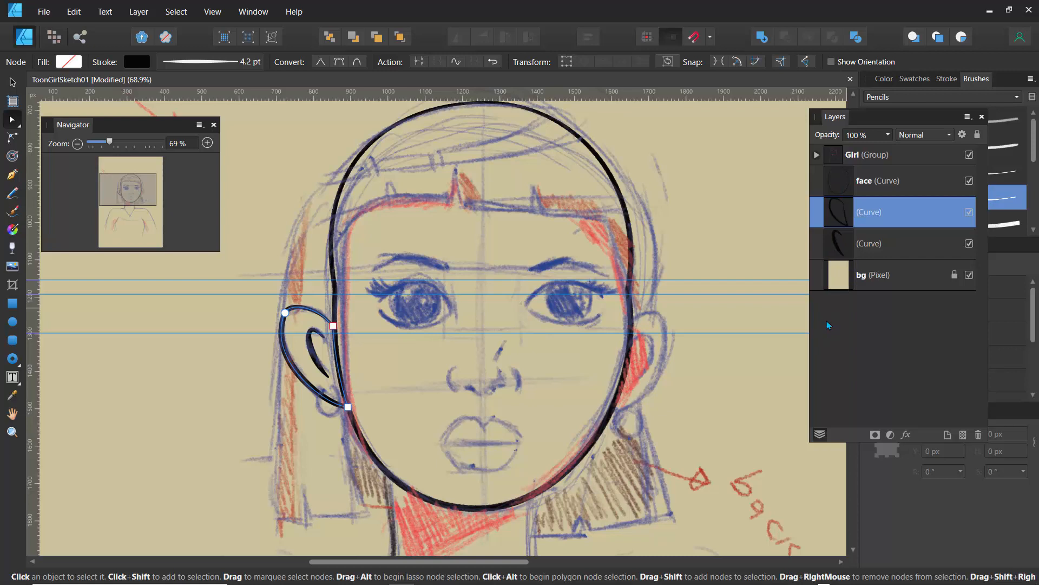
# Step: Group the outer and inner ear curves and name the group earleft
pyautogui.keyDown('shift'); pyautogui.click(841, 255); pyautogui.keyUp('shift')
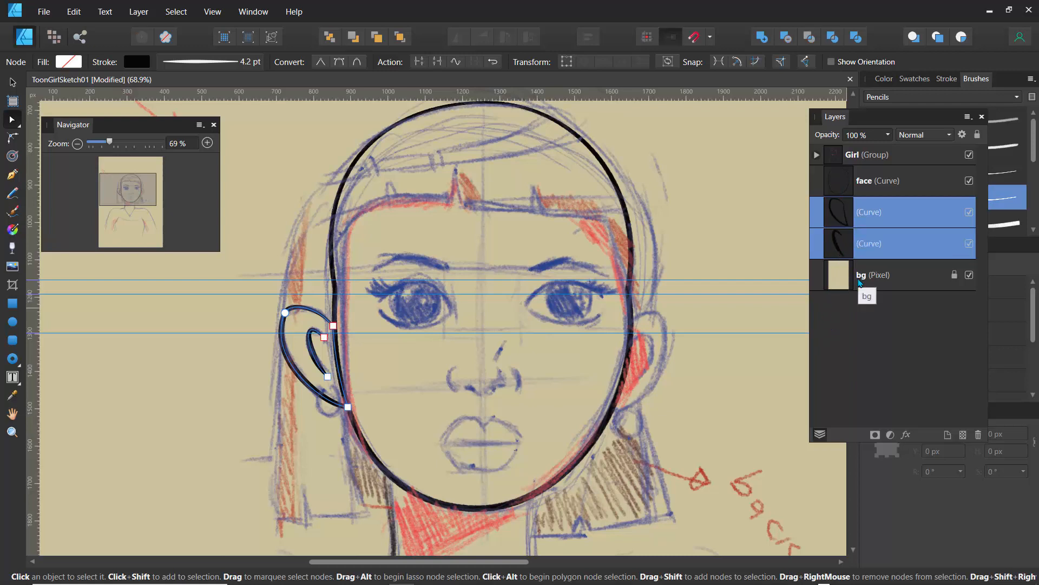
pyautogui.hotkey('ctrl', 'g')
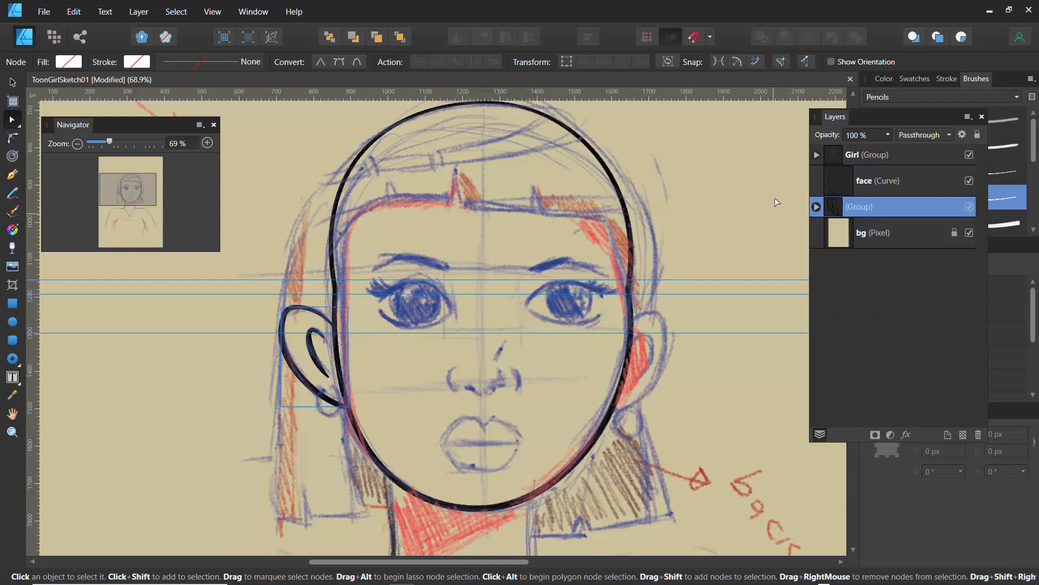
pyautogui.doubleClick(865, 208)
pyautogui.write('earleft')
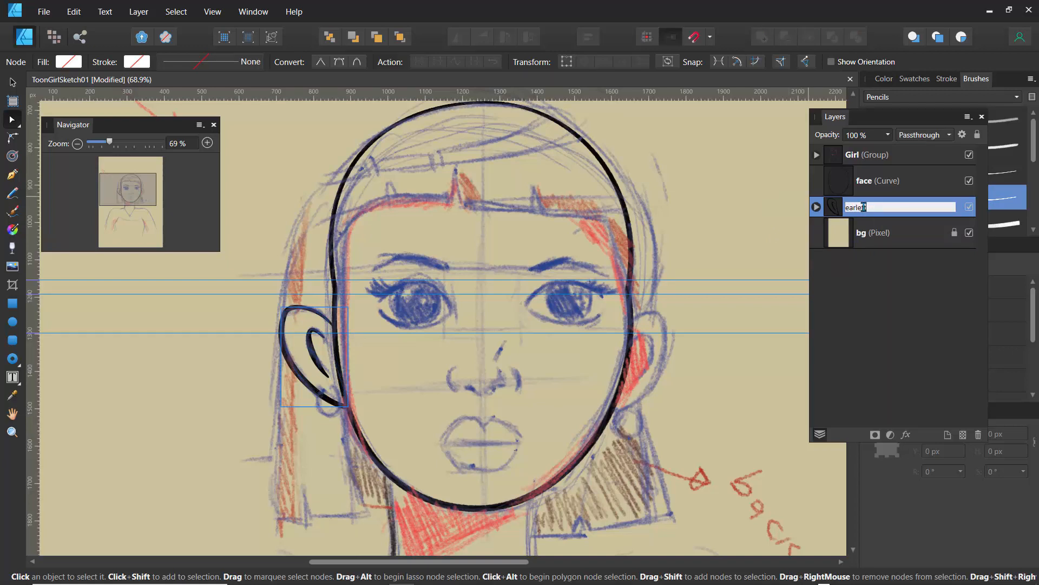
pyautogui.press('Return')
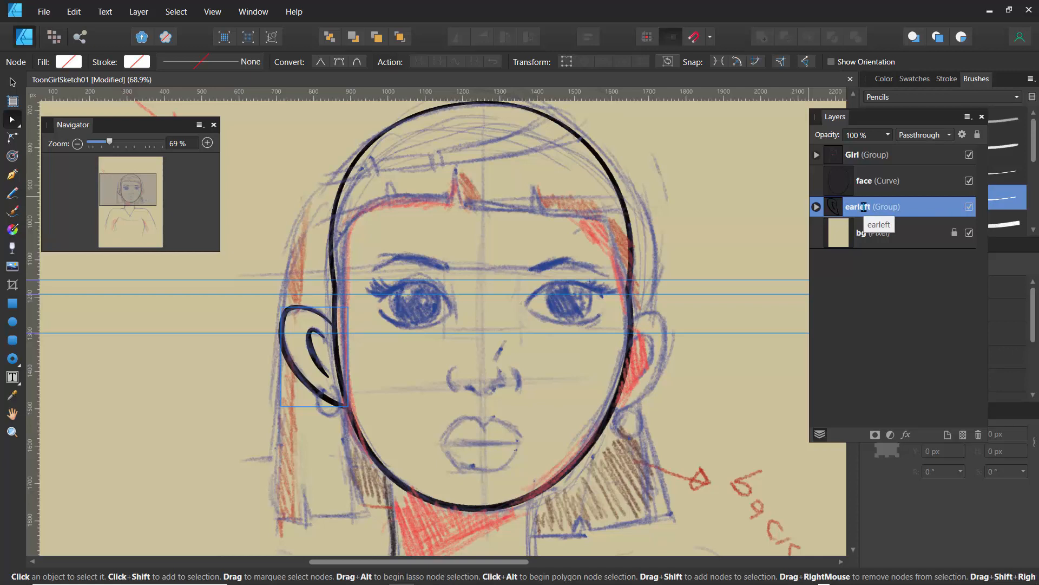
# Step: Duplicate the earleft group, flip the copy horizontally and move it to the opposite side of the face, against the face outline
pyautogui.rightClick(839, 212)
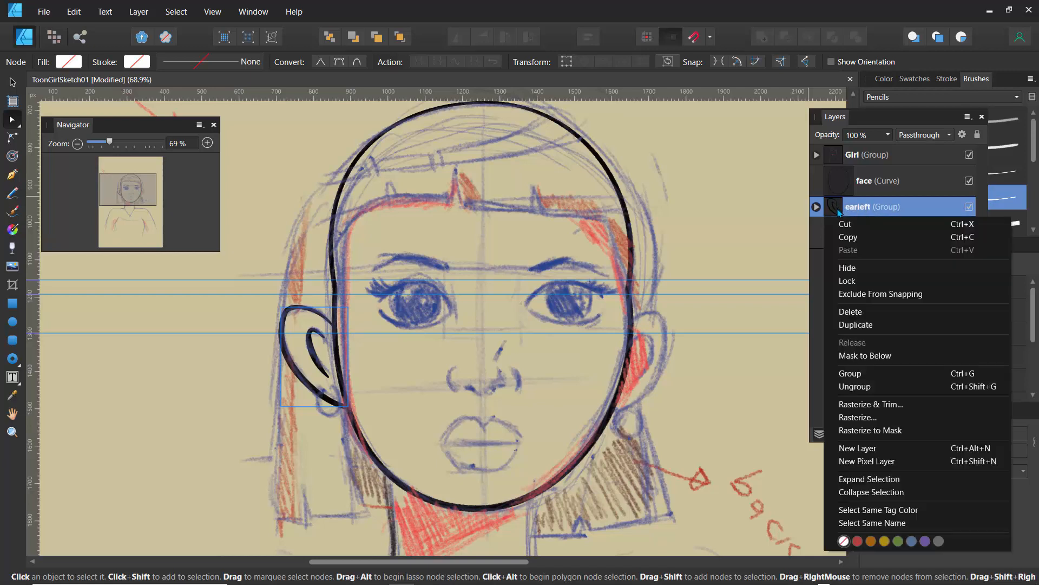
pyautogui.click(863, 327)
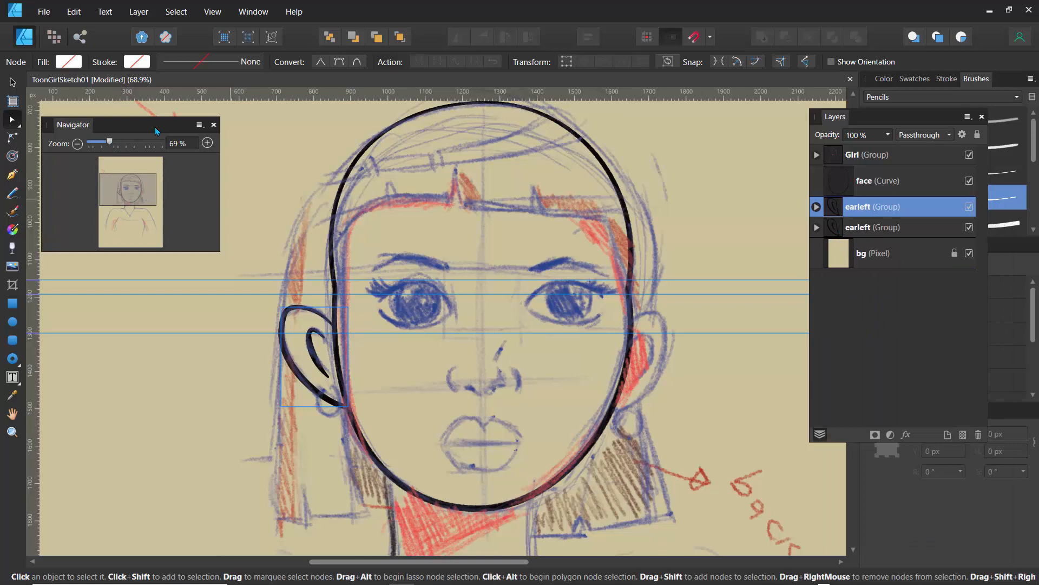
pyautogui.click(12, 83)
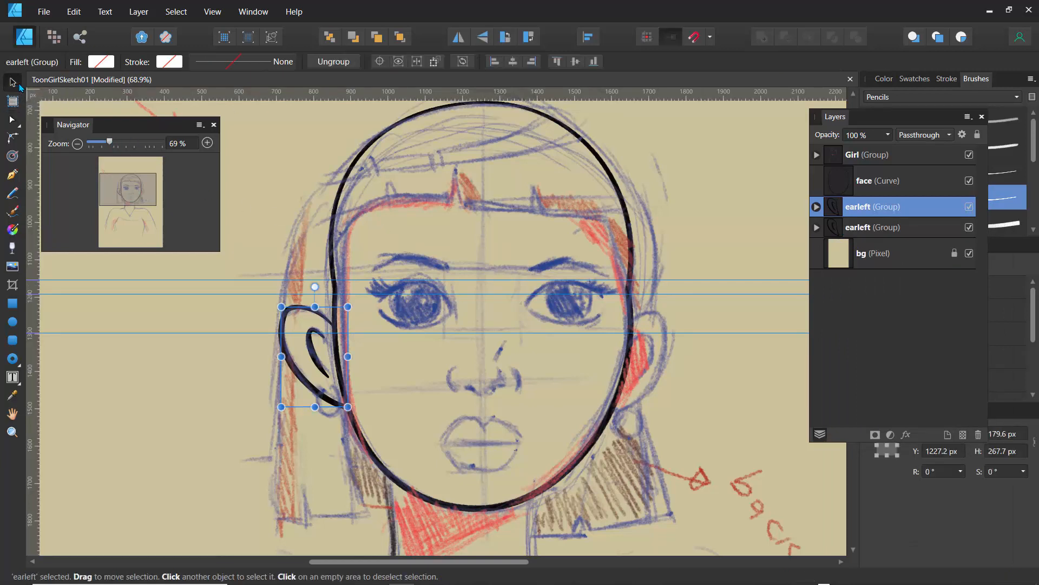
pyautogui.click(458, 42)
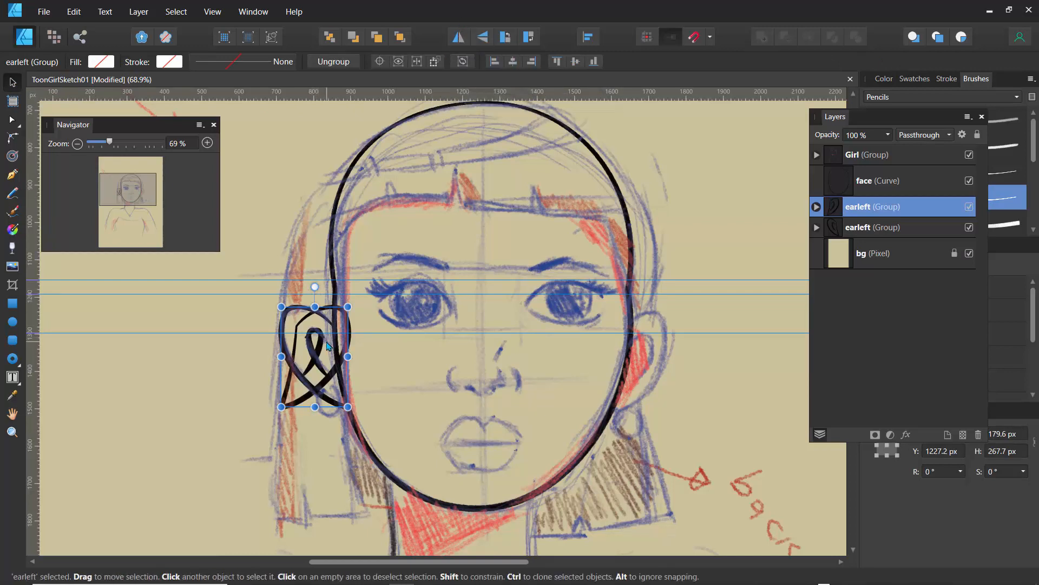
pyautogui.moveTo(328, 345); pyautogui.dragTo(659, 351)
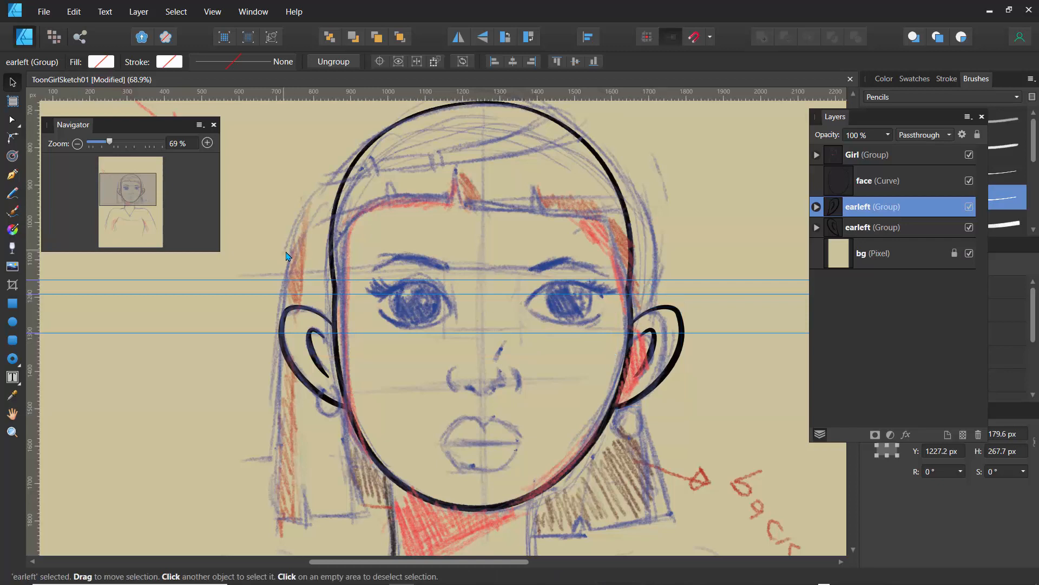
pyautogui.click(316, 282)
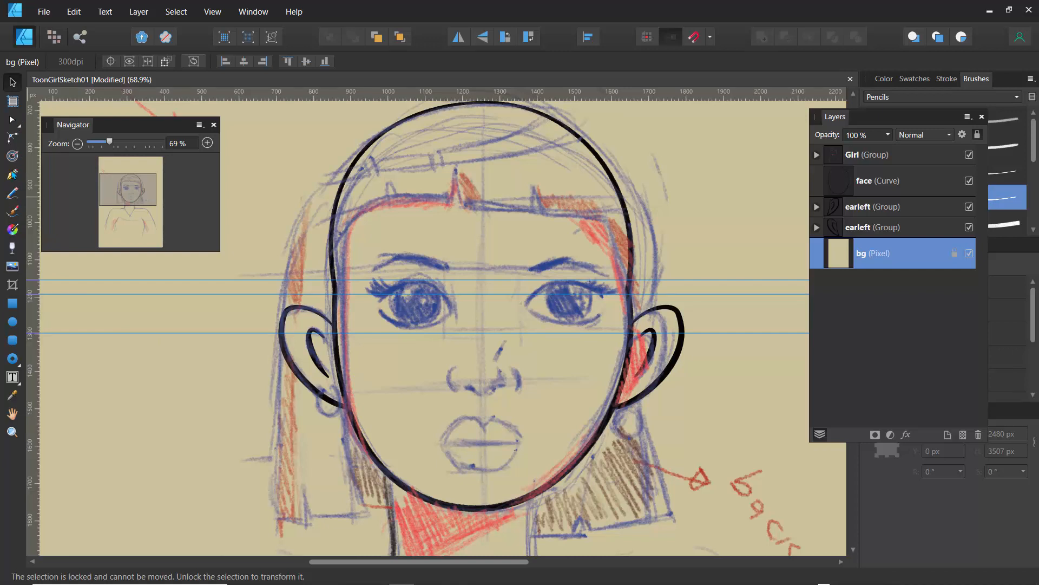
# Step: Draw a closed five-node Pen shape for the upper lip, with two peaks, a center dip and a node at each mouth corner
pyautogui.press('p')
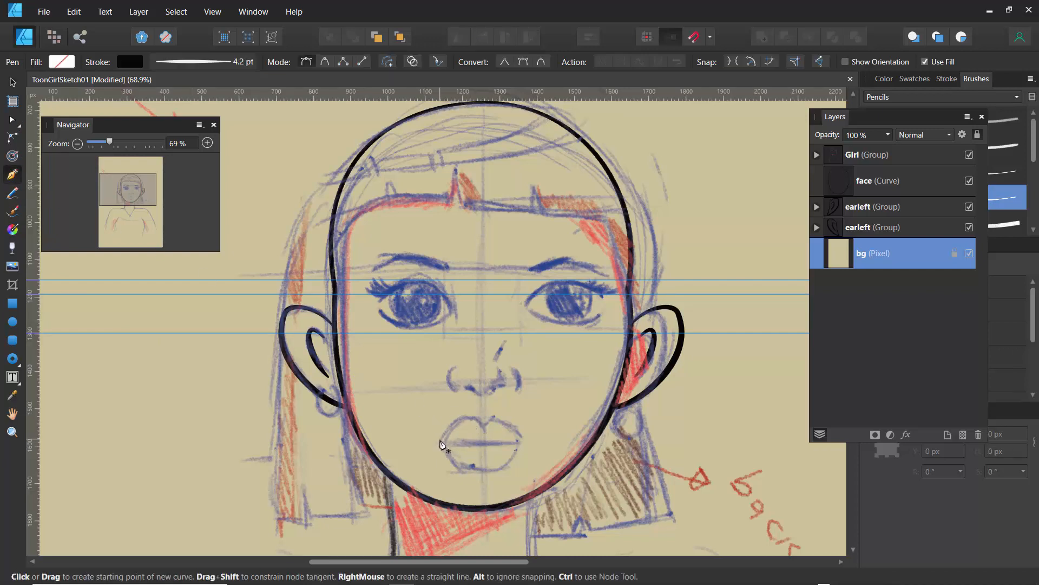
pyautogui.click(440, 440)
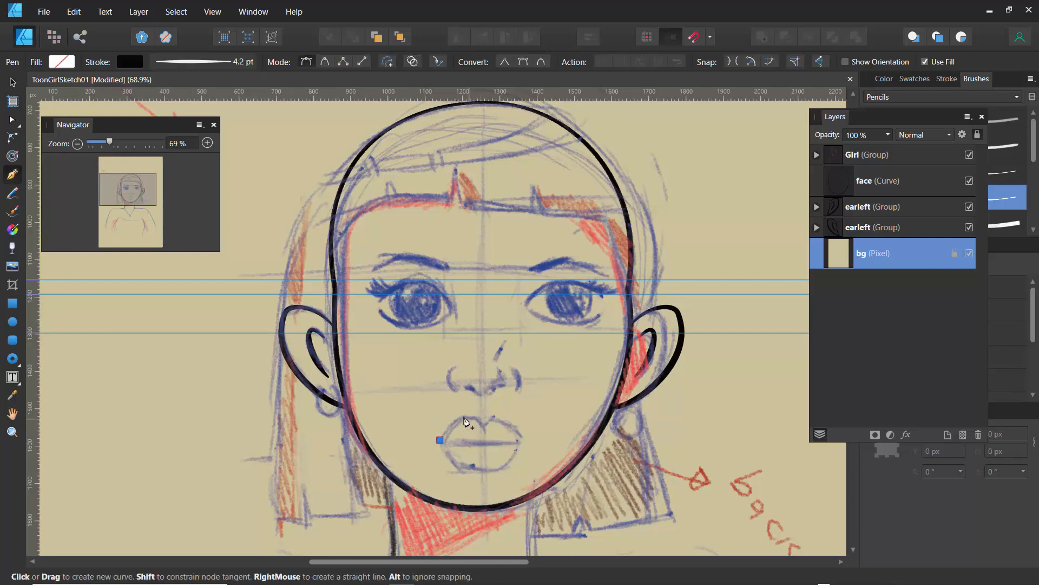
pyautogui.click(465, 409)
pyautogui.click(481, 422)
pyautogui.click(493, 408)
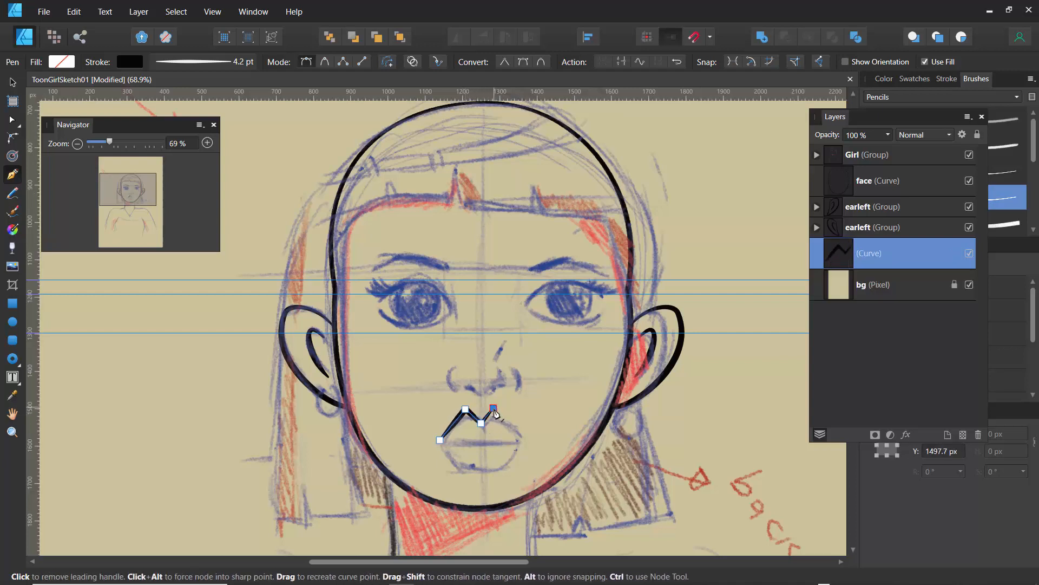
pyautogui.click(523, 437)
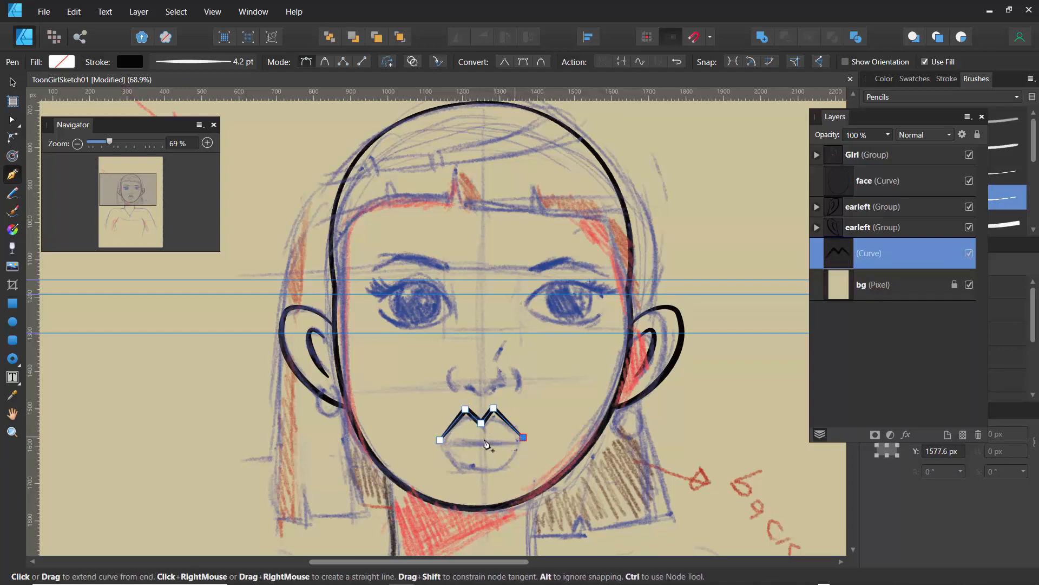
pyautogui.click(440, 441)
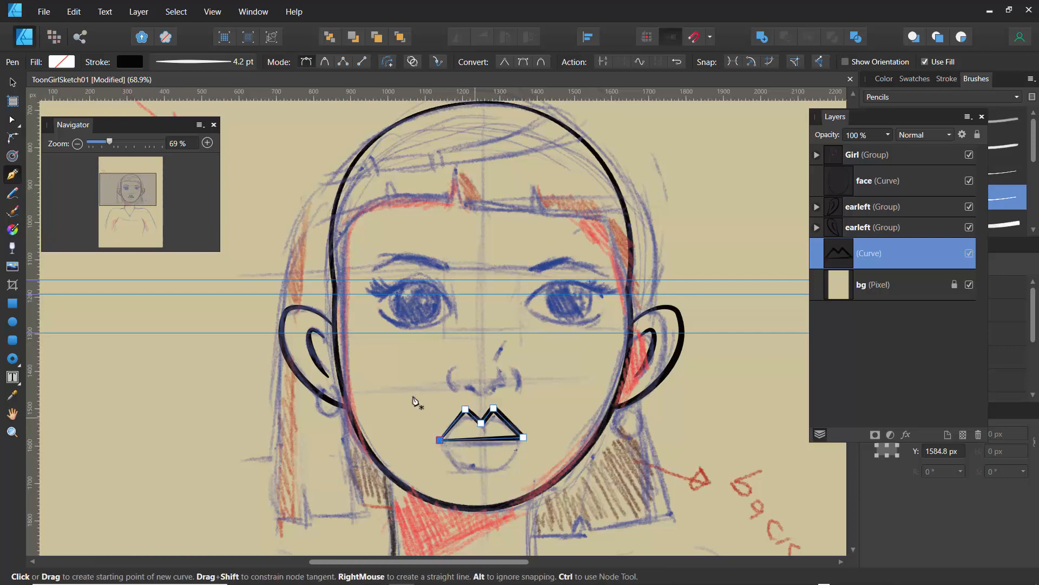
# Step: Bend the upper lip's outer sides and the two sides of its center dip into rounded curves
pyautogui.click(11, 119)
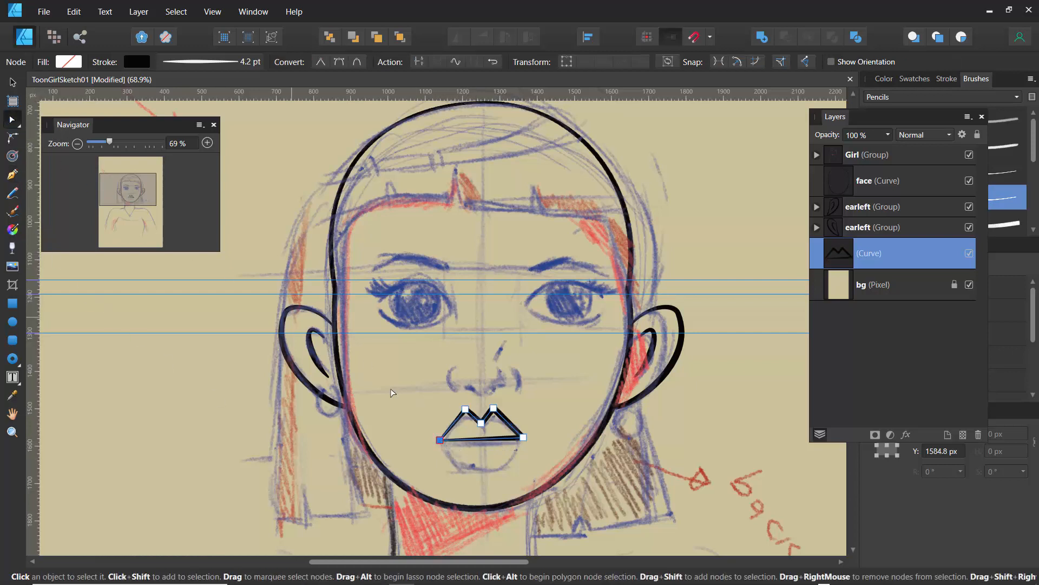
pyautogui.moveTo(452, 426); pyautogui.dragTo(443, 420)
pyautogui.moveTo(109, 143); pyautogui.dragTo(139, 148)
pyautogui.moveTo(129, 197); pyautogui.dragTo(128, 203)
pyautogui.moveTo(140, 145); pyautogui.dragTo(145, 143)
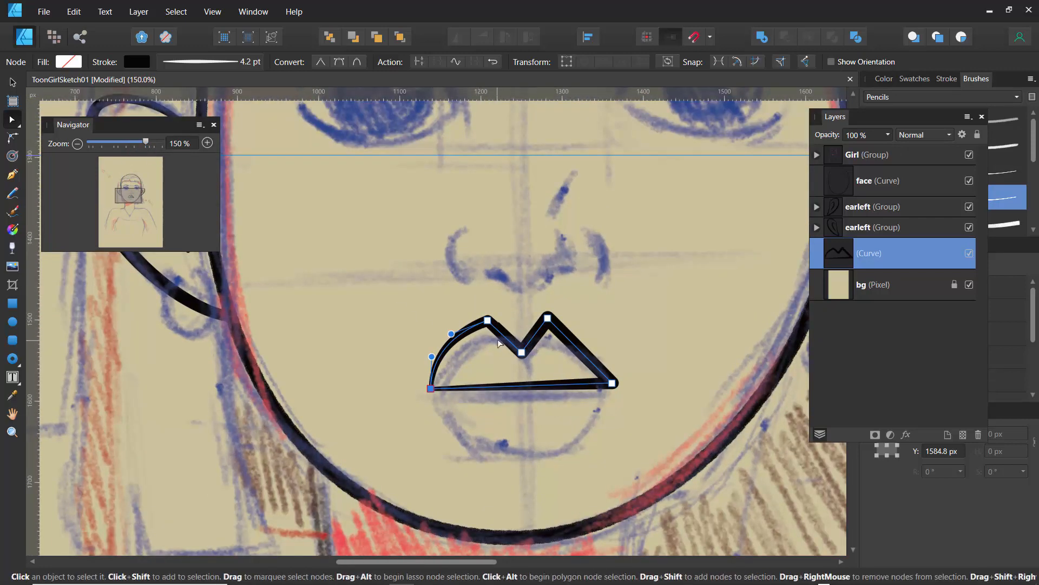
pyautogui.moveTo(504, 336); pyautogui.dragTo(591, 346)
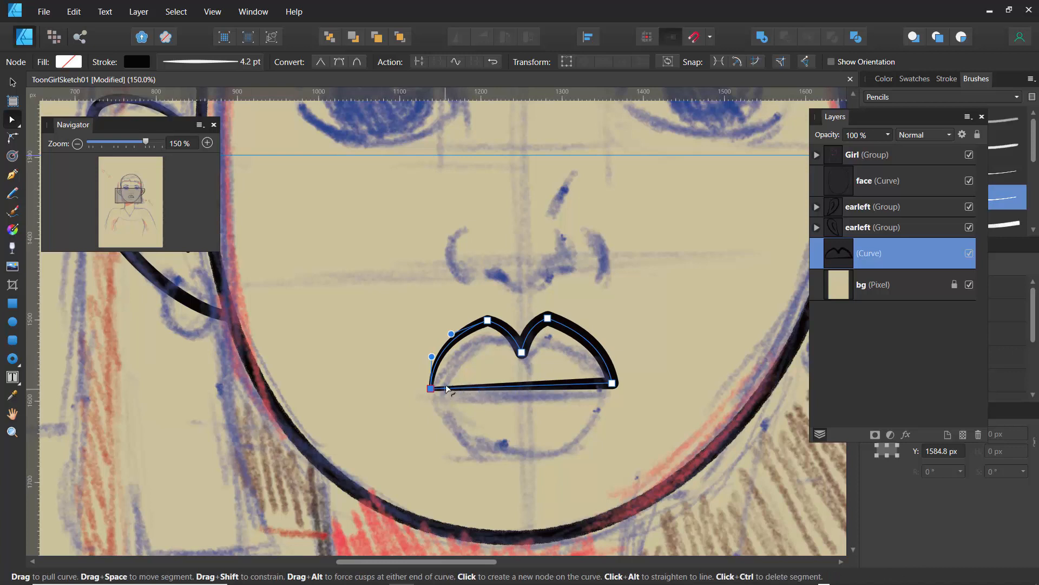
# Step: Resize the upper lip shape from its corners and sides to fit the sketched mouth, then deselect it
pyautogui.click(11, 83)
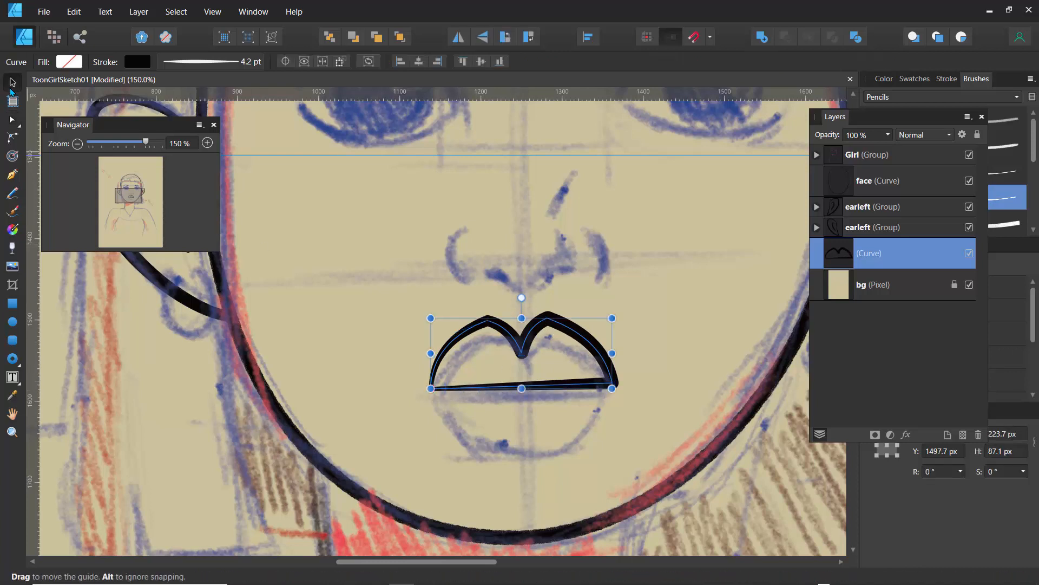
pyautogui.moveTo(430, 318); pyautogui.dragTo(442, 336)
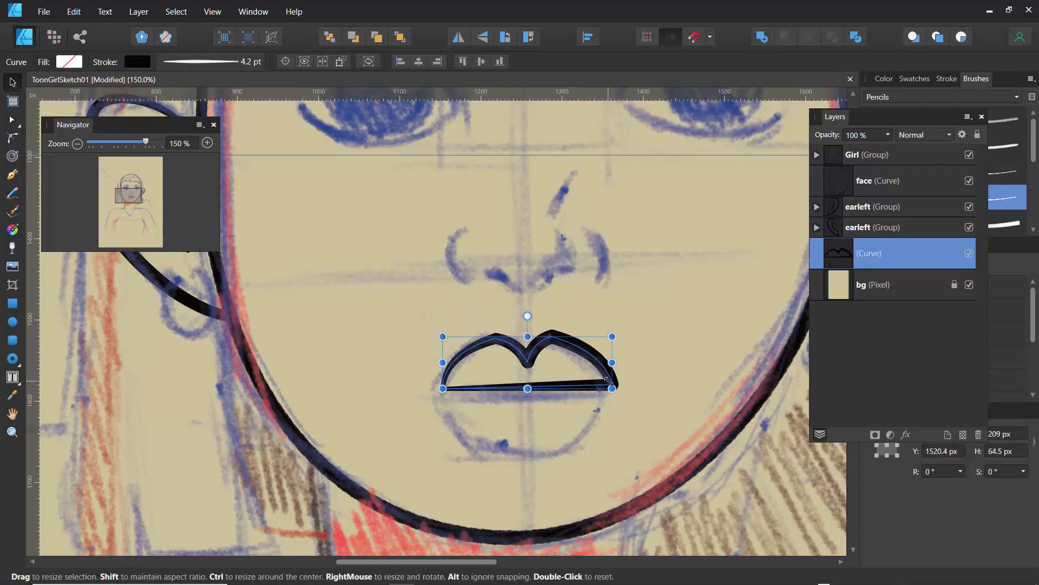
pyautogui.moveTo(611, 389); pyautogui.dragTo(607, 391)
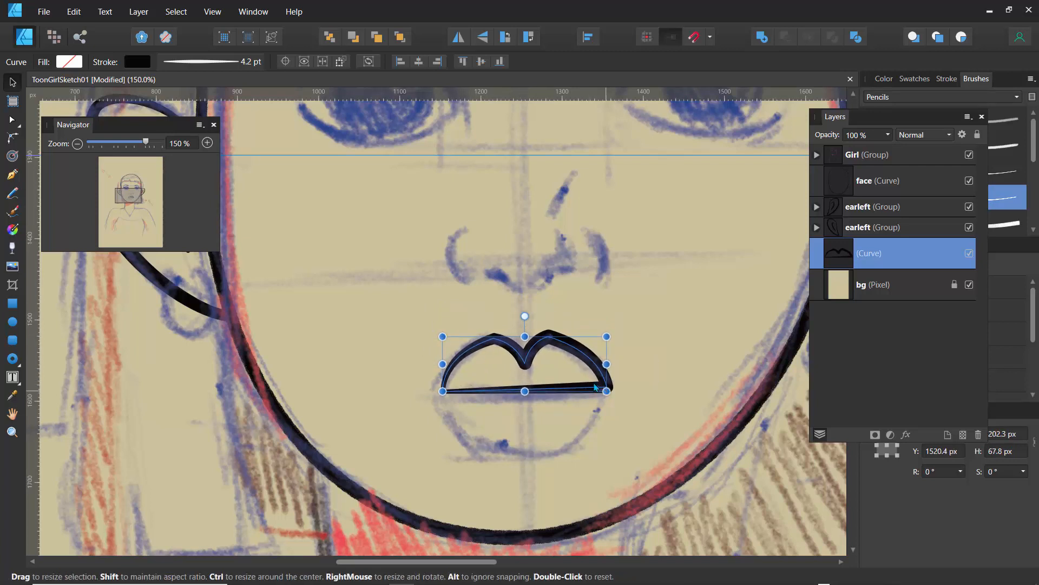
pyautogui.moveTo(525, 337); pyautogui.dragTo(525, 341)
pyautogui.moveTo(441, 366); pyautogui.dragTo(425, 356)
pyautogui.click(419, 354)
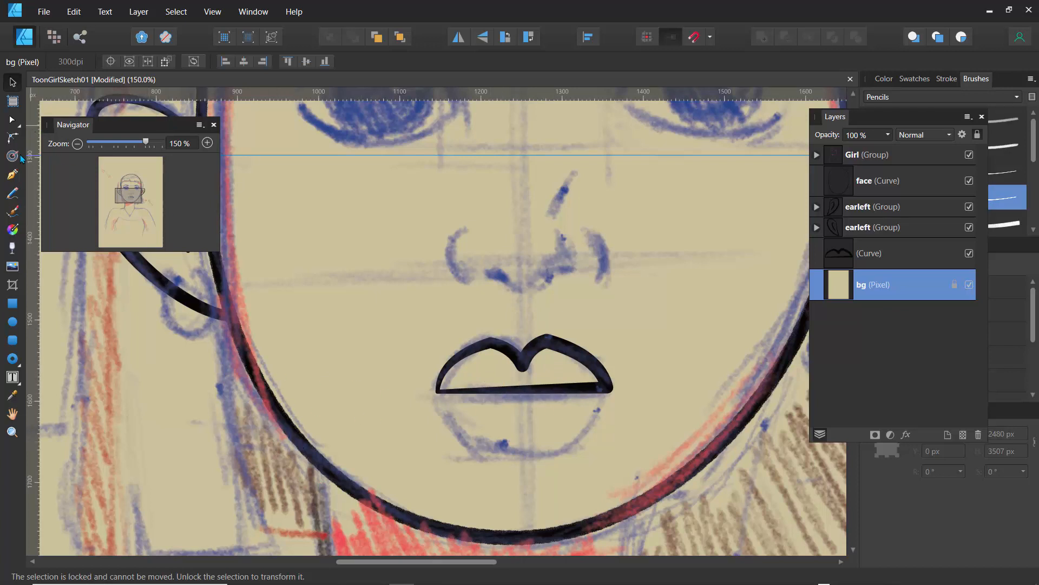
# Step: Draw a closed three-node Pen shape for the lower lip, with nodes at both mouth corners and the lip's lowest point
pyautogui.click(11, 177)
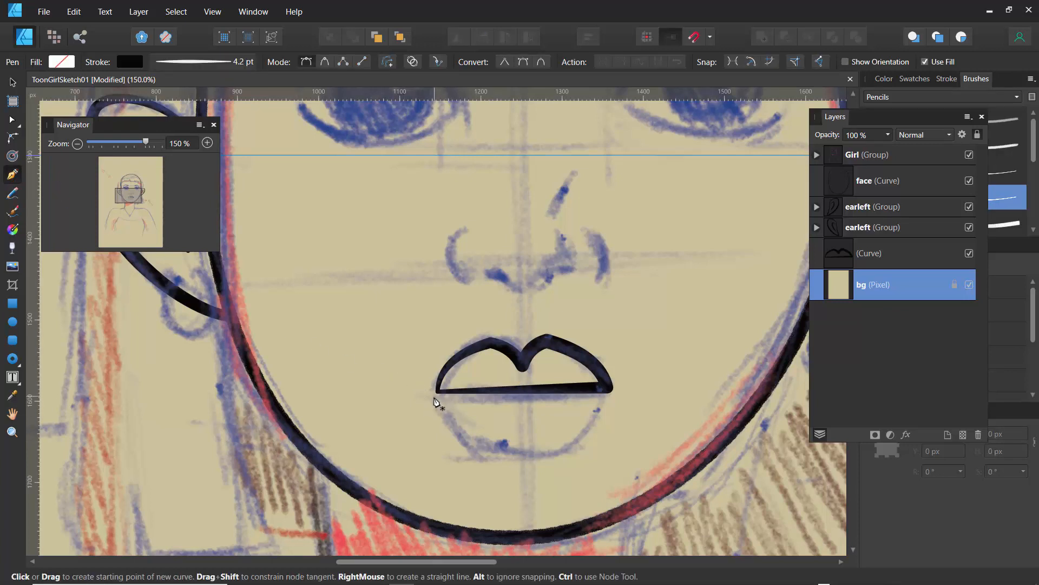
pyautogui.click(433, 396)
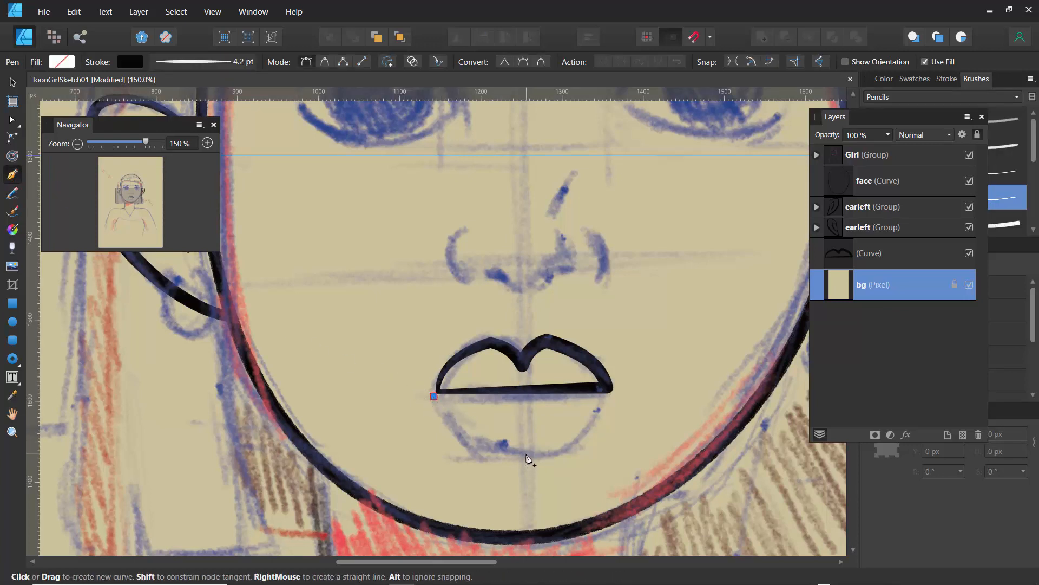
pyautogui.click(526, 453)
pyautogui.click(602, 395)
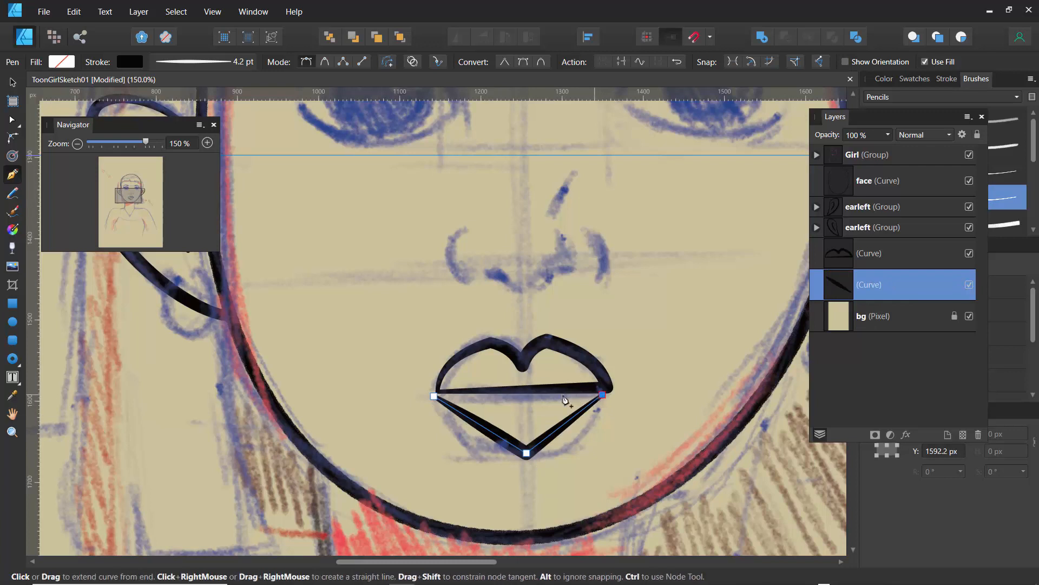
pyautogui.click(434, 396)
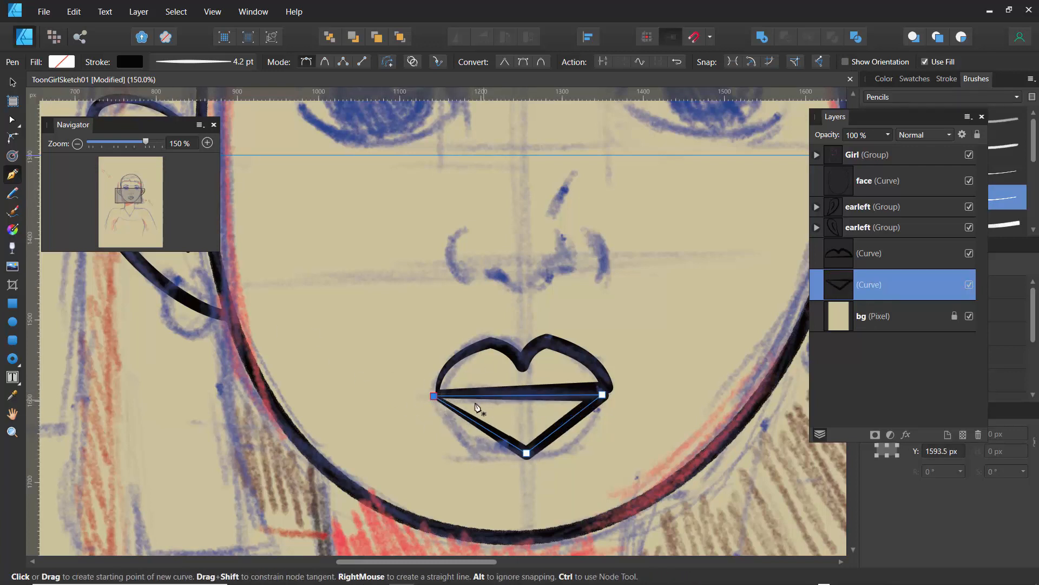
# Step: Convert the lower lip's bottom center node to smooth
pyautogui.press('ctrl')
pyautogui.keyDown('ctrl'); pyautogui.click(526, 453); pyautogui.keyUp('ctrl')
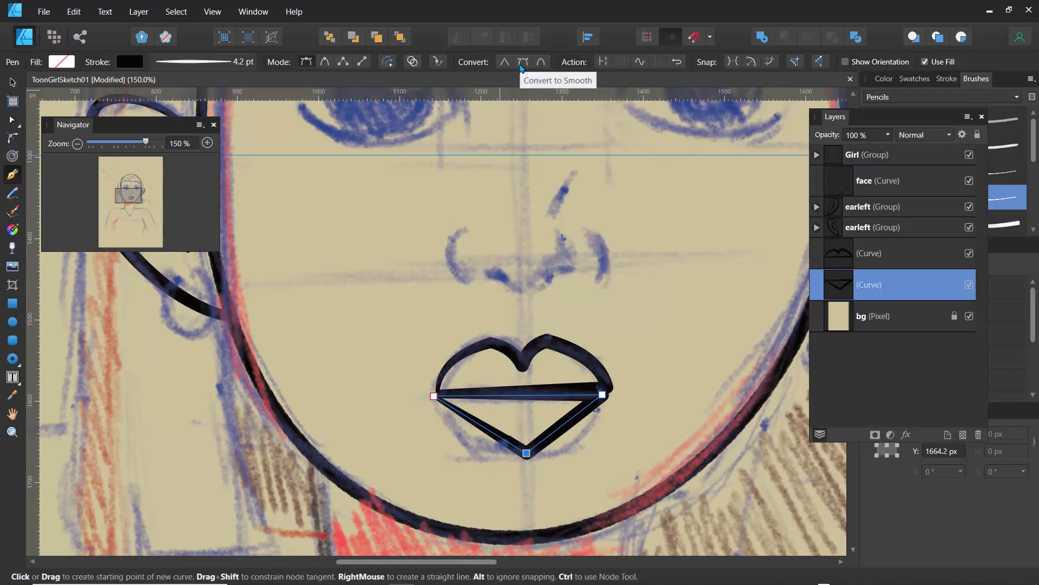
pyautogui.click(523, 61)
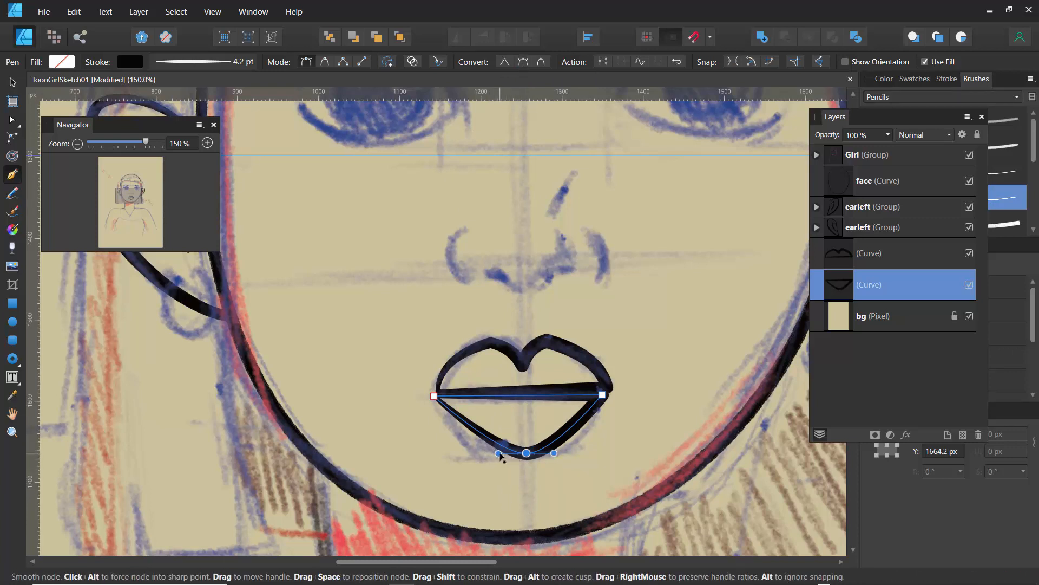
# Step: Lengthen both handles of the lower lip's bottom center node to widen its curve, then deselect the shape
pyautogui.moveTo(499, 455); pyautogui.dragTo(475, 457)
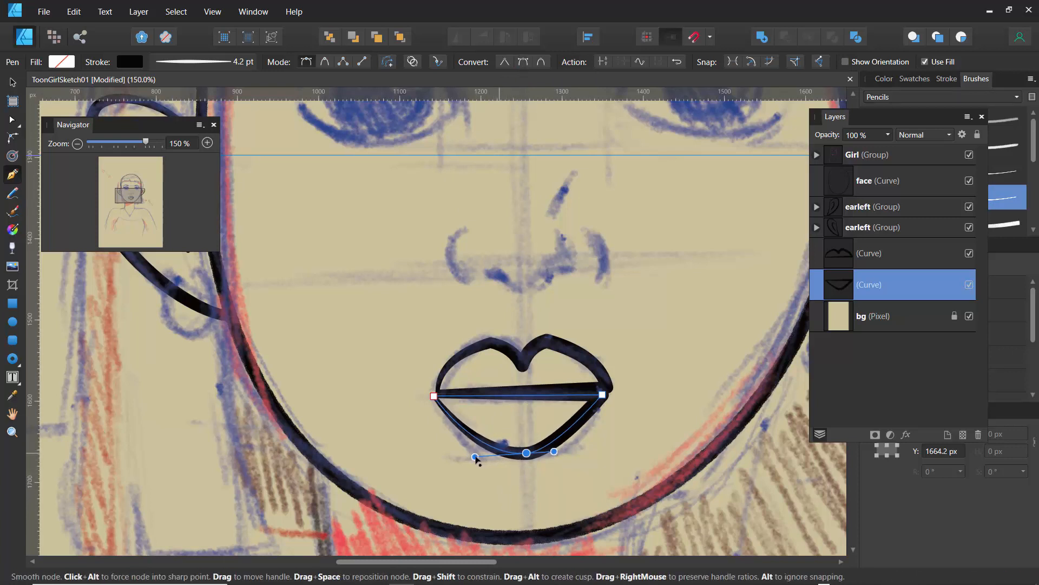
pyautogui.moveTo(554, 450); pyautogui.dragTo(570, 451)
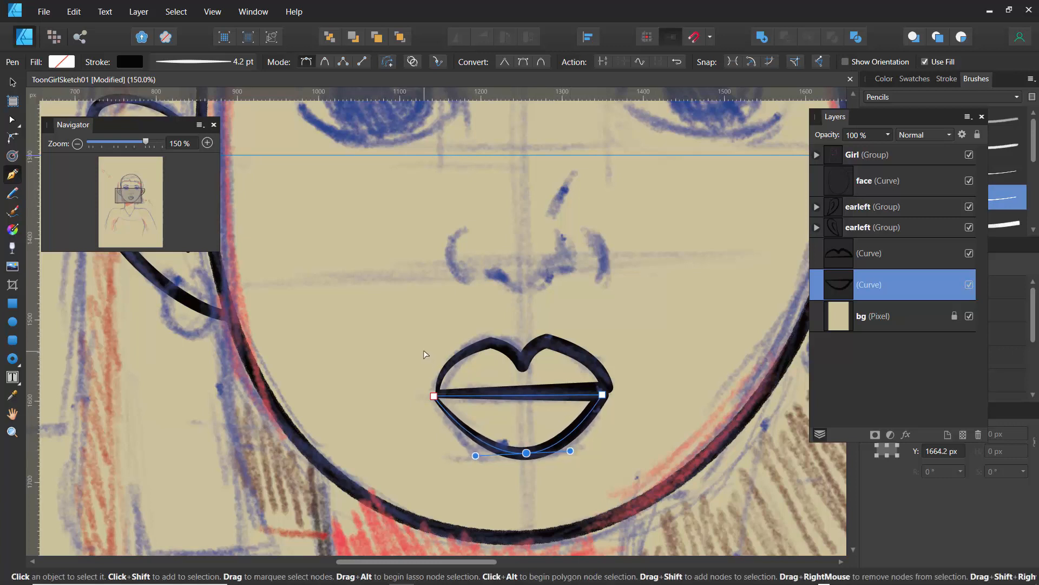
pyautogui.hotkey('ctrl', 'd')
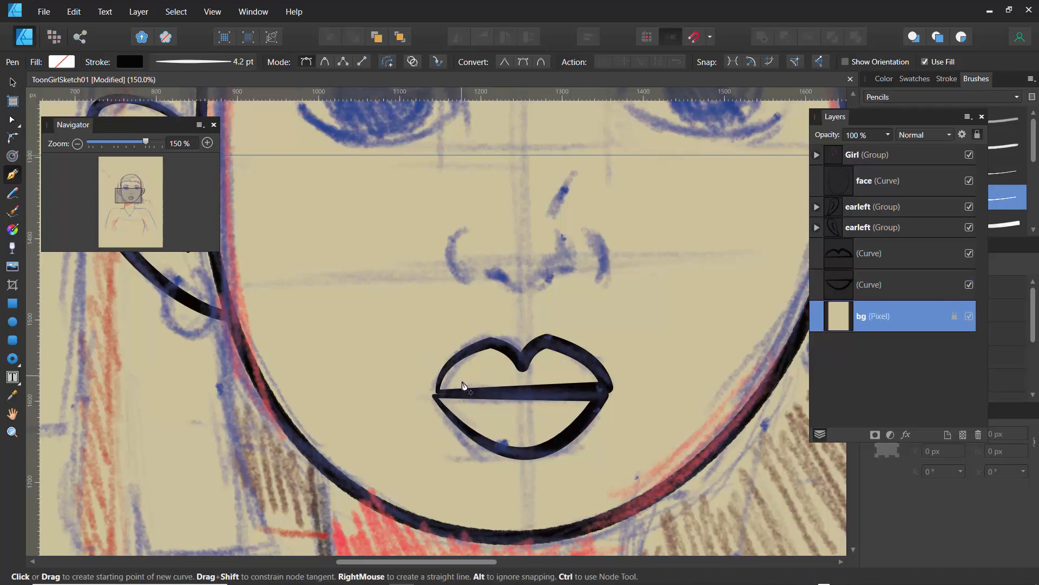
pyautogui.moveTo(145, 142); pyautogui.dragTo(121, 154)
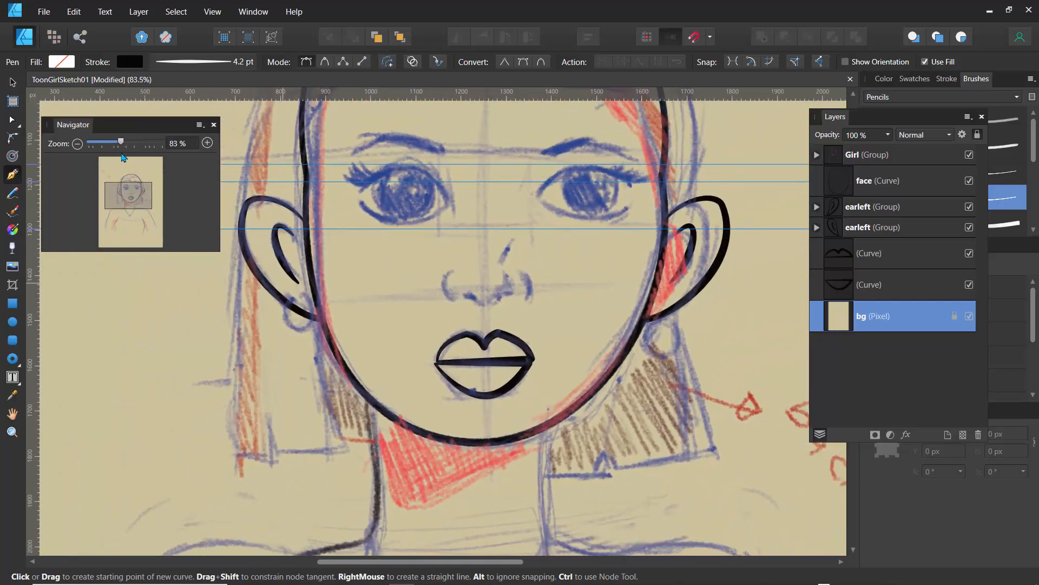
pyautogui.click(12, 82)
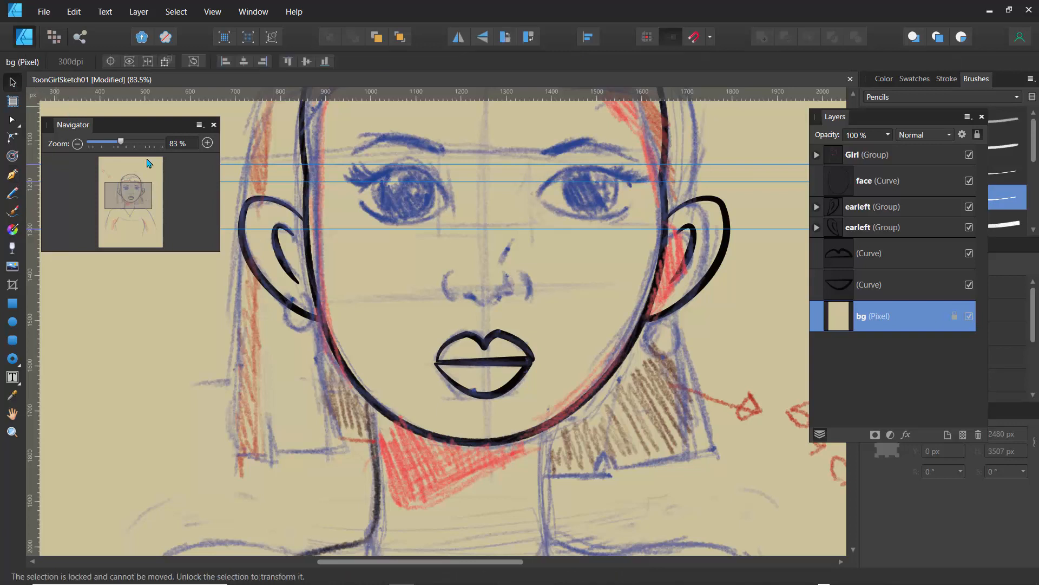
pyautogui.click(486, 344)
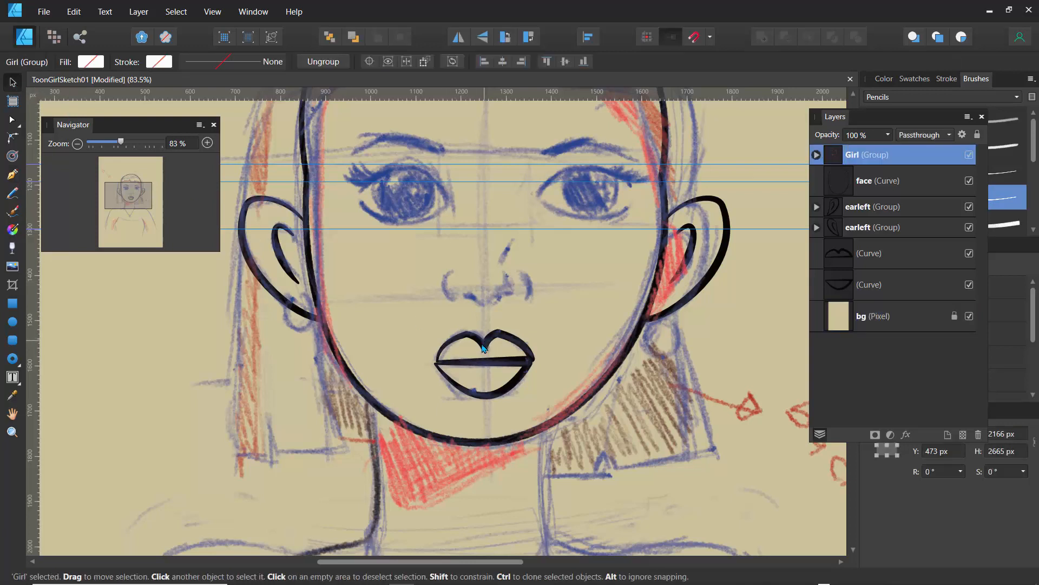
pyautogui.doubleClick(484, 348)
pyautogui.press('a')
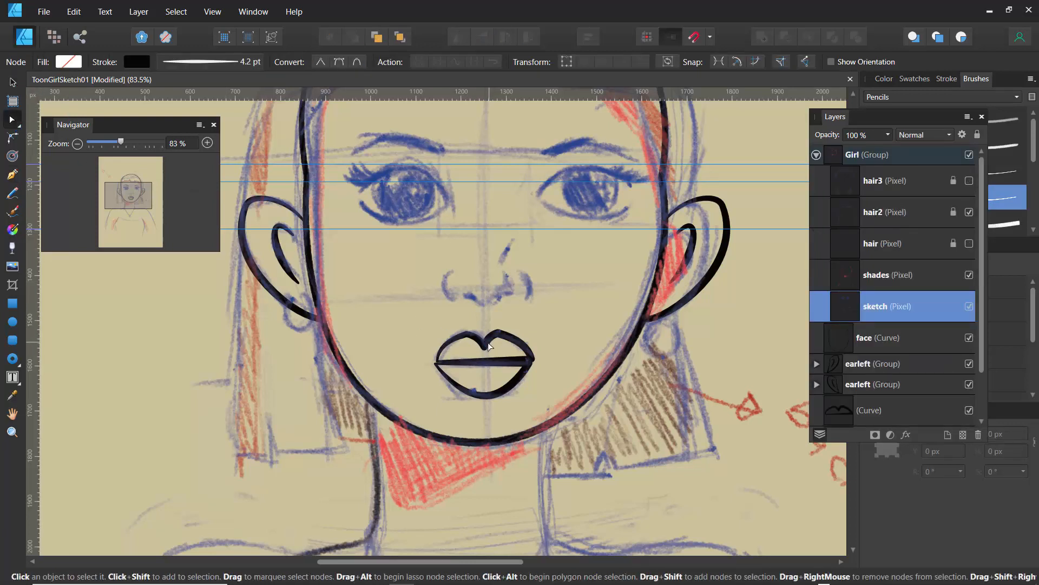
pyautogui.press('v')
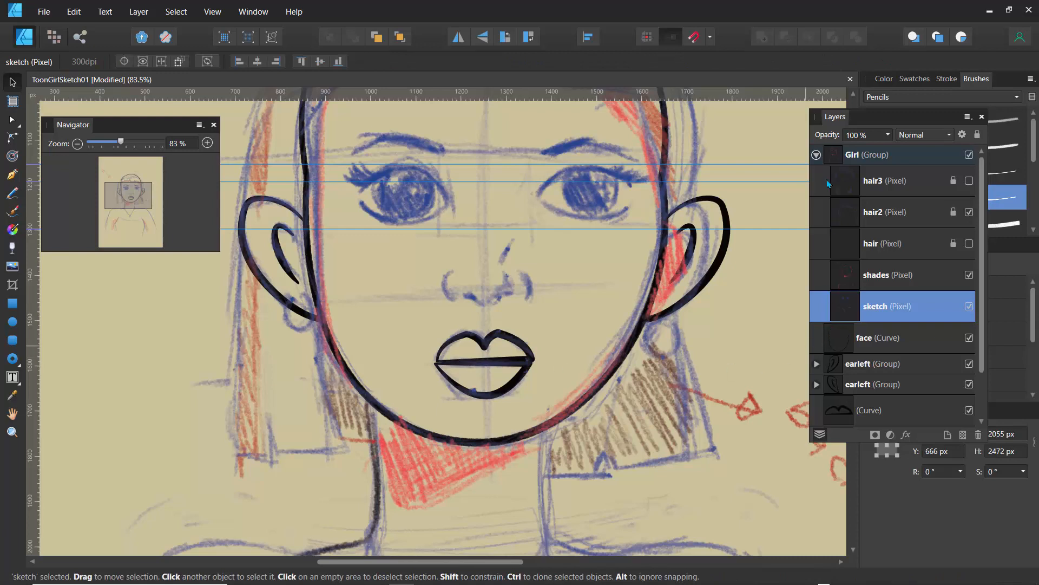
pyautogui.click(816, 156)
# Step: Set the upper lip curve's stroke width to 2.8 pt
pyautogui.click(837, 258)
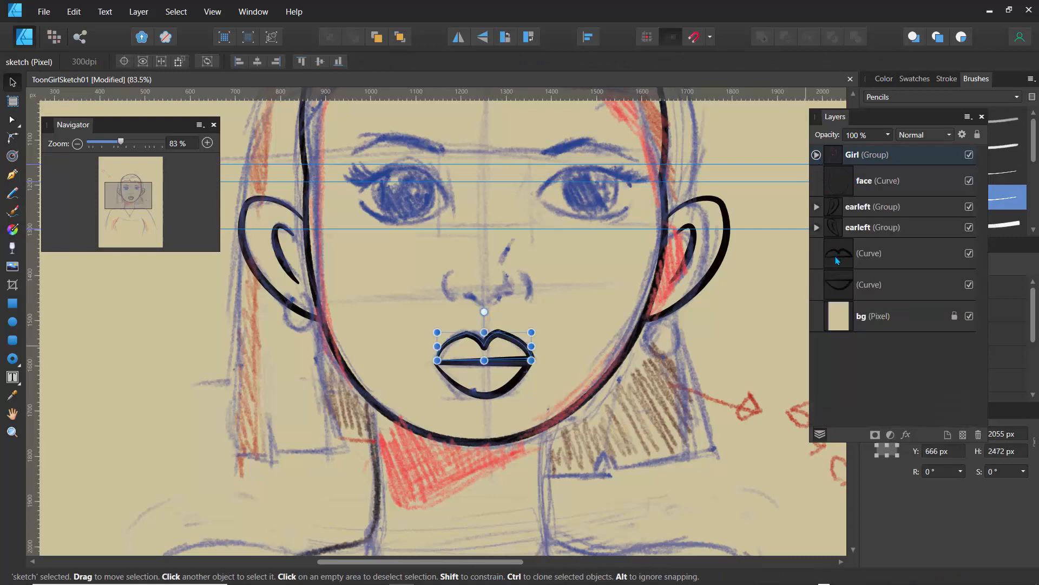
pyautogui.click(842, 282)
pyautogui.click(843, 259)
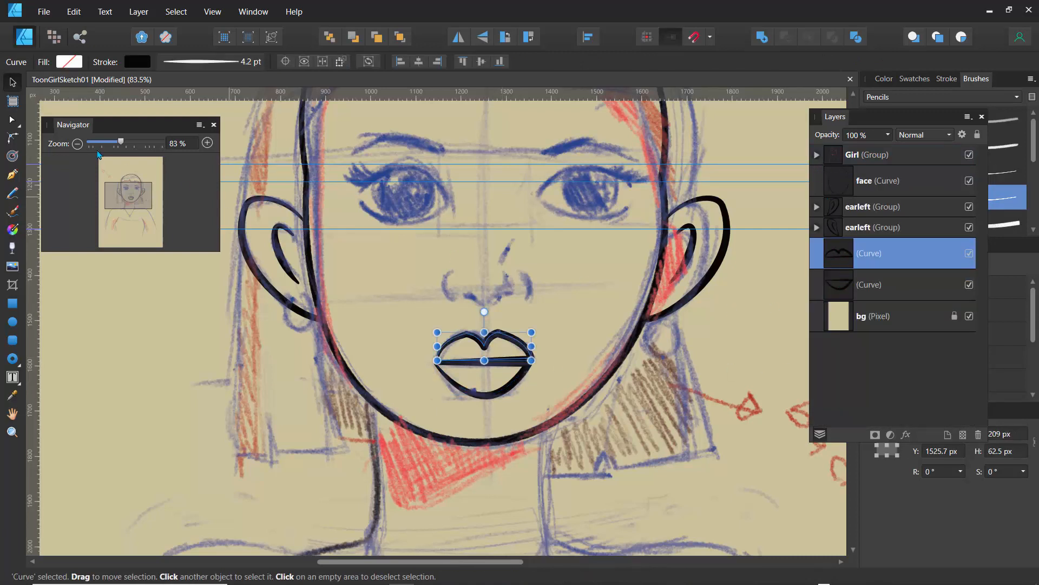
pyautogui.click(198, 69)
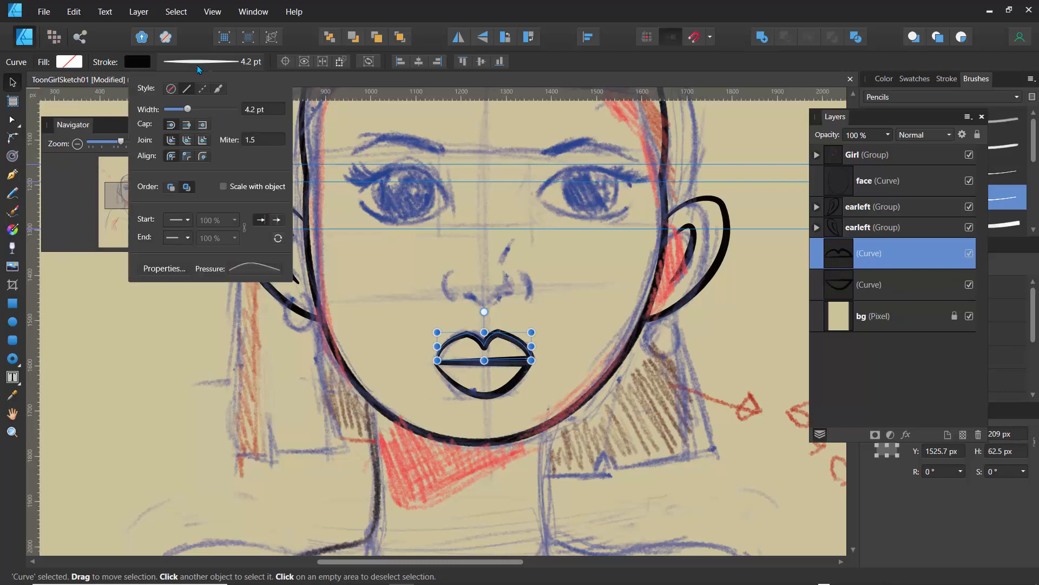
pyautogui.click(195, 68)
pyautogui.click(193, 68)
pyautogui.moveTo(187, 109); pyautogui.dragTo(187, 116)
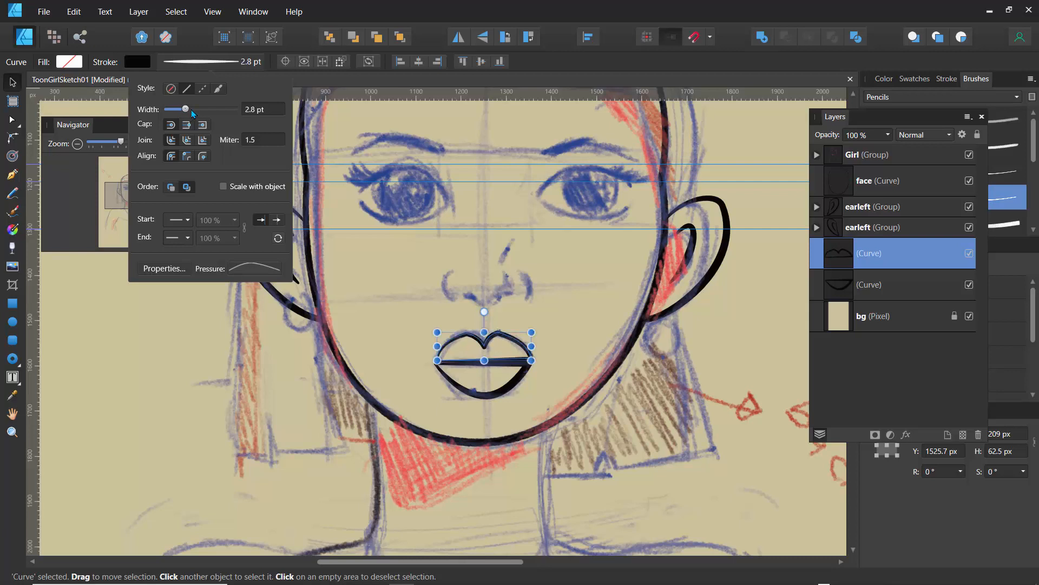
# Step: Set the lower lip curve's stroke width to 2.8 pt
pyautogui.click(840, 285)
pyautogui.click(183, 61)
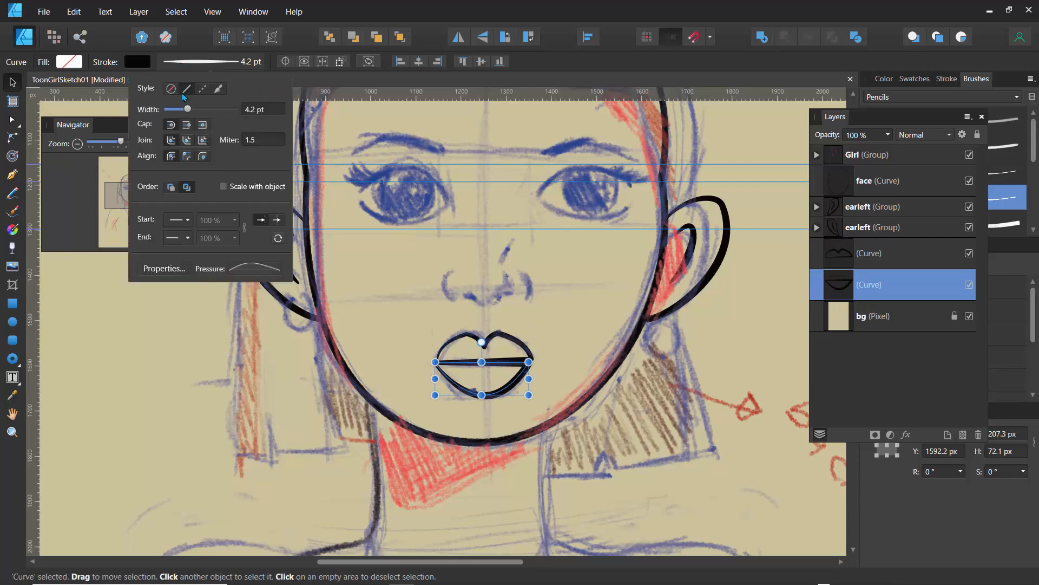
pyautogui.moveTo(187, 112); pyautogui.dragTo(187, 116)
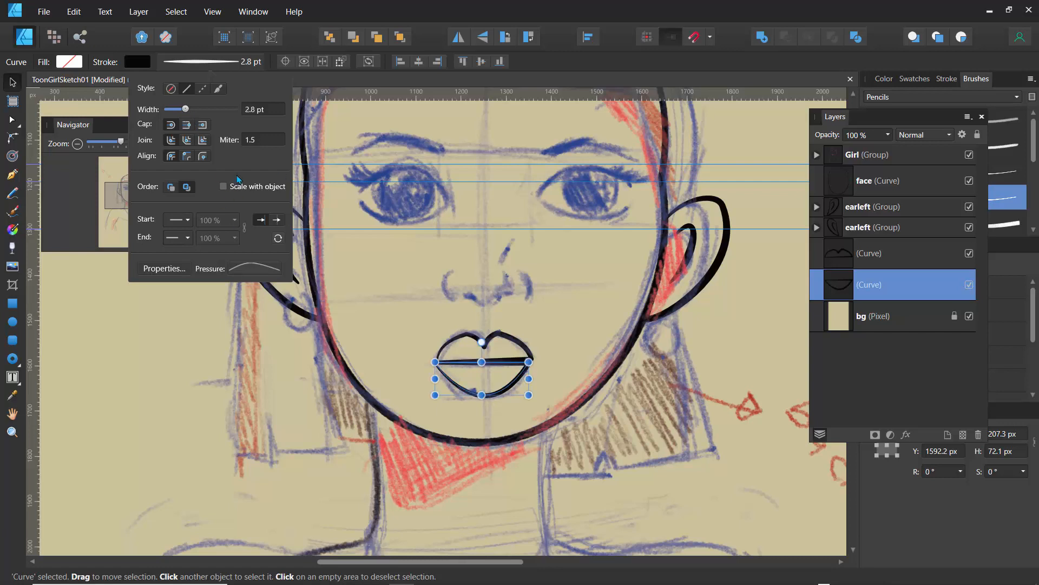
# Step: Group the upper and lower lip curves and name the group "lips"
pyautogui.click(837, 264)
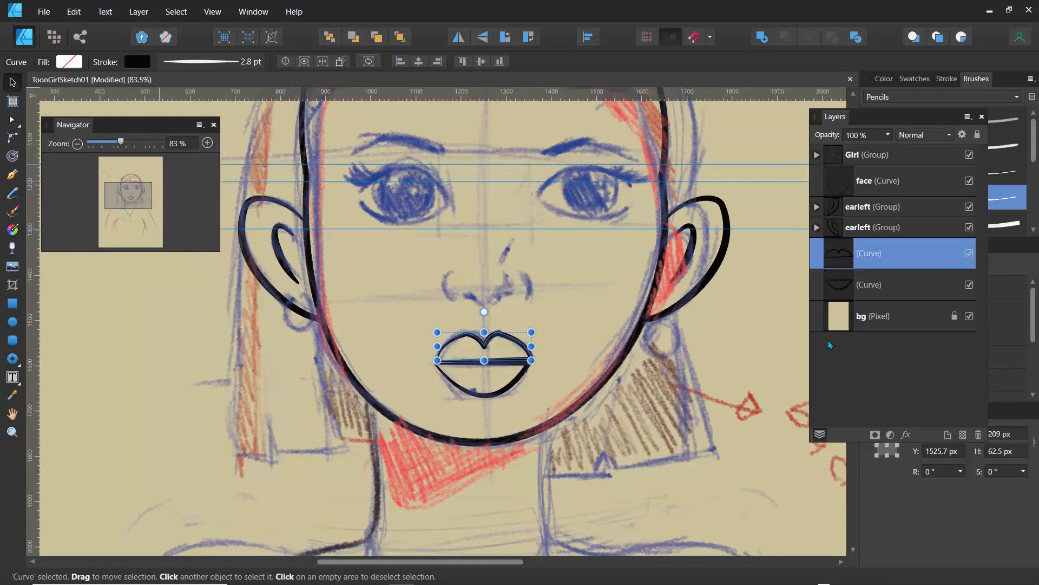
pyautogui.keyDown('shift'); pyautogui.click(840, 295); pyautogui.keyUp('shift')
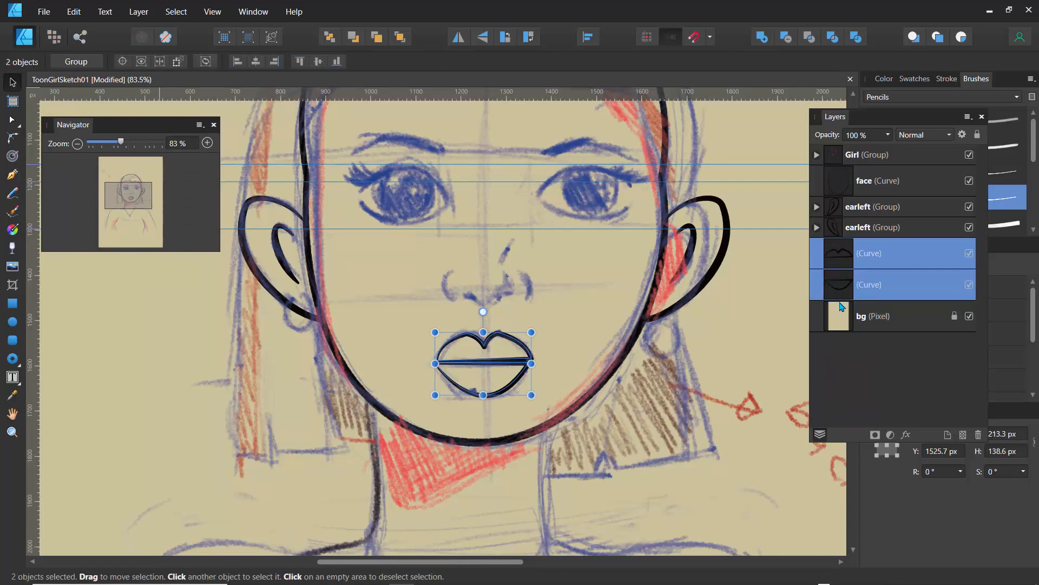
pyautogui.hotkey('ctrl', 'g')
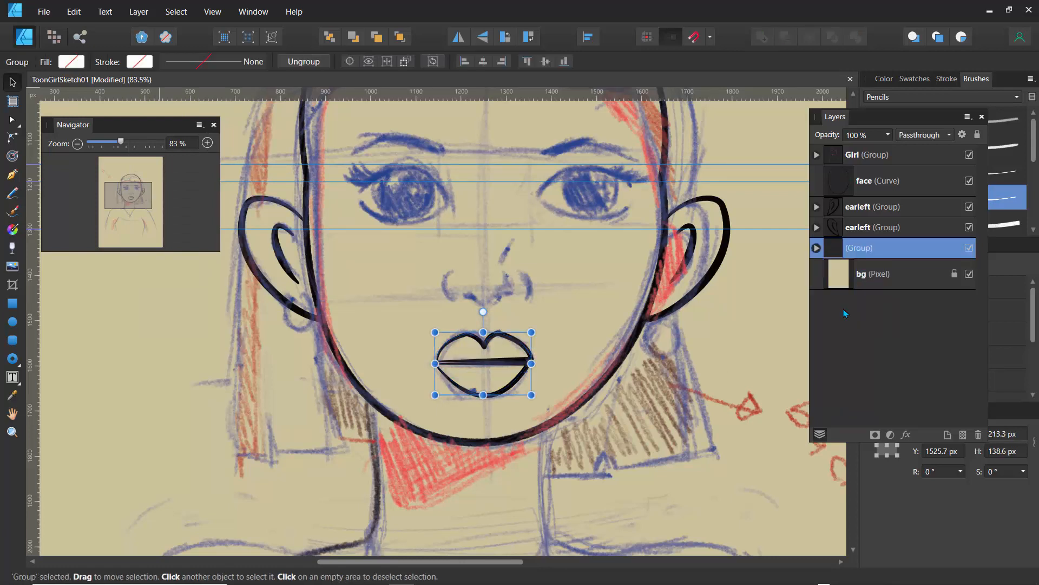
pyautogui.doubleClick(853, 251)
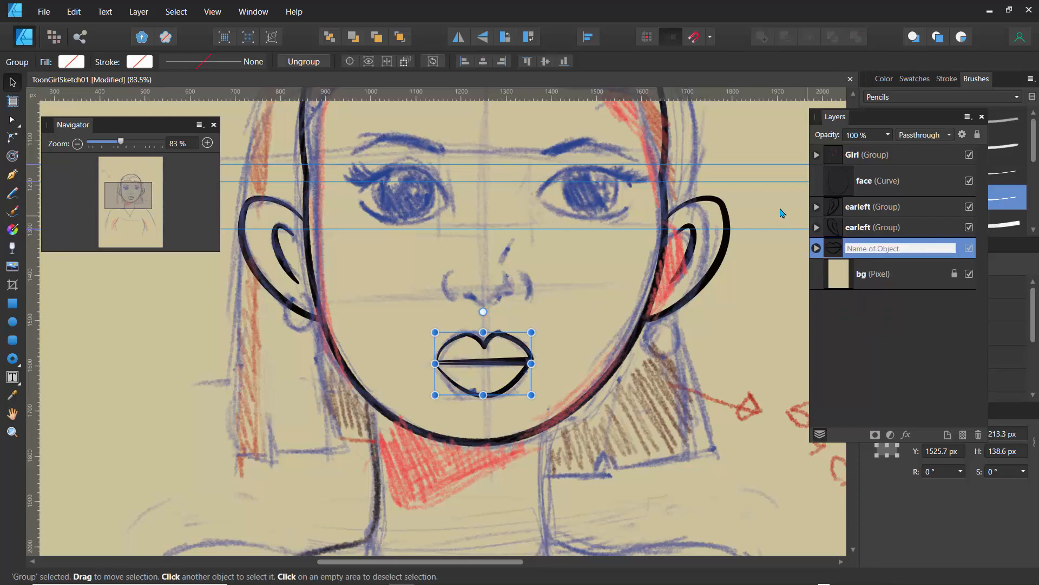
pyautogui.write('lips')
pyautogui.press('Return')
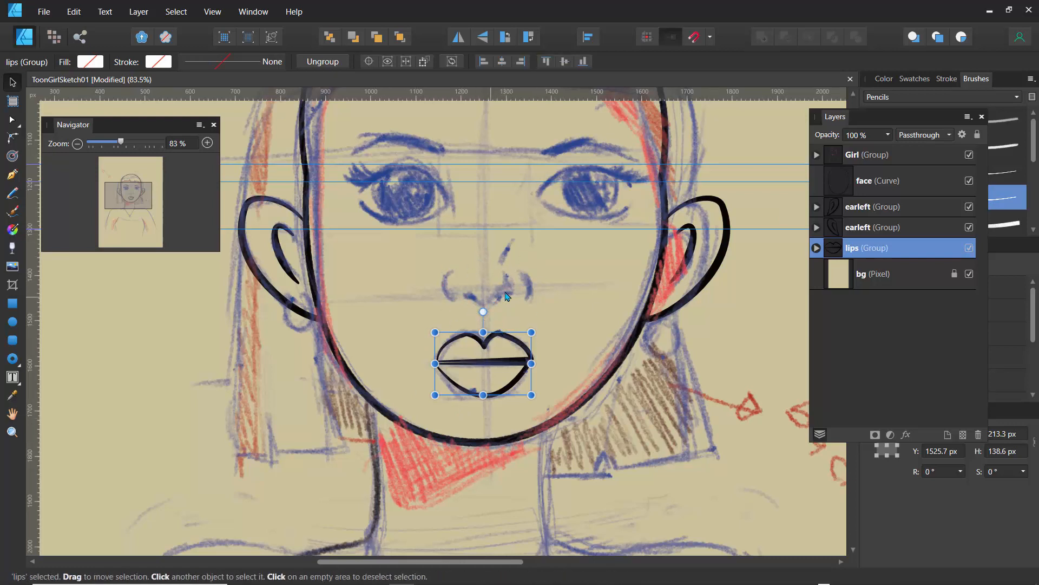
# Step: Draw a two-node Pen line over the sketch's left nostril wing and bend it outward to the left, then deselect it
pyautogui.click(12, 176)
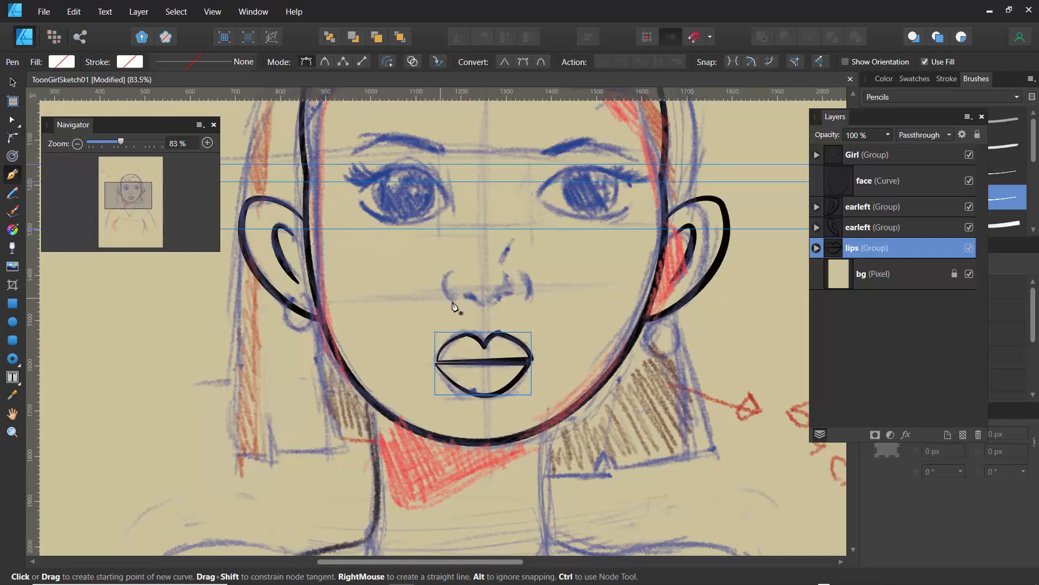
pyautogui.click(453, 269)
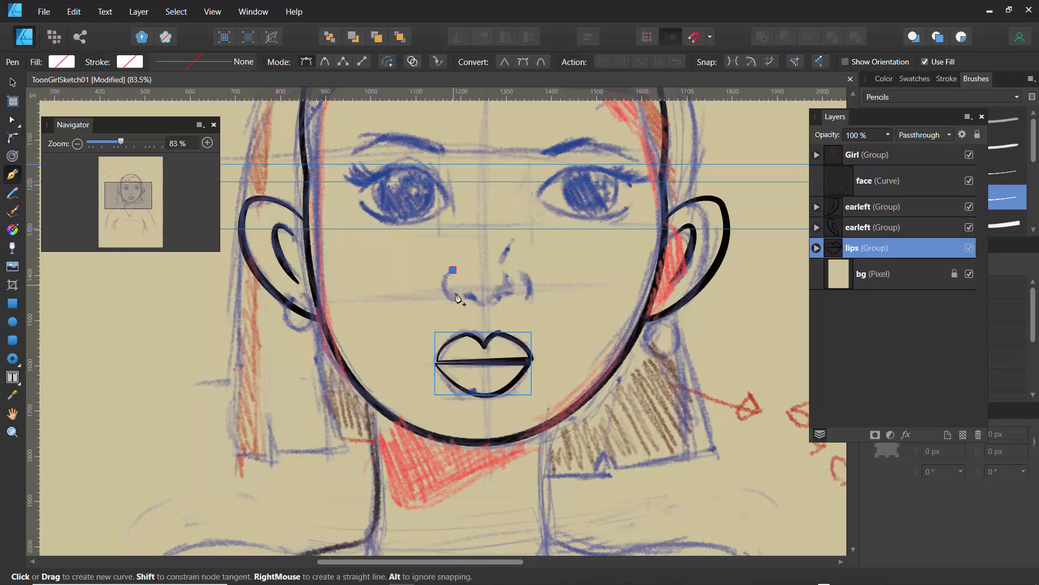
pyautogui.click(454, 297)
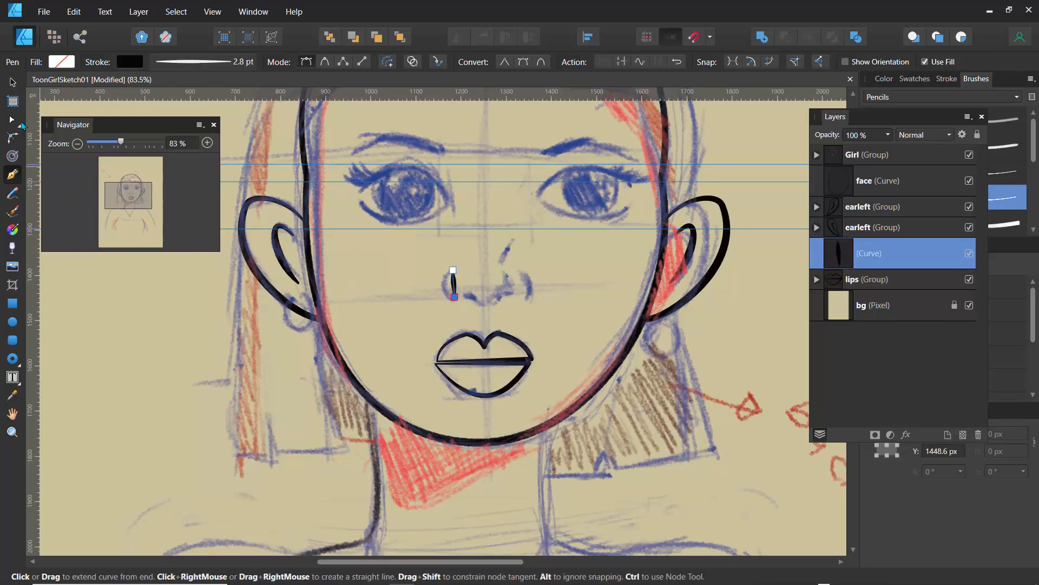
pyautogui.click(22, 124)
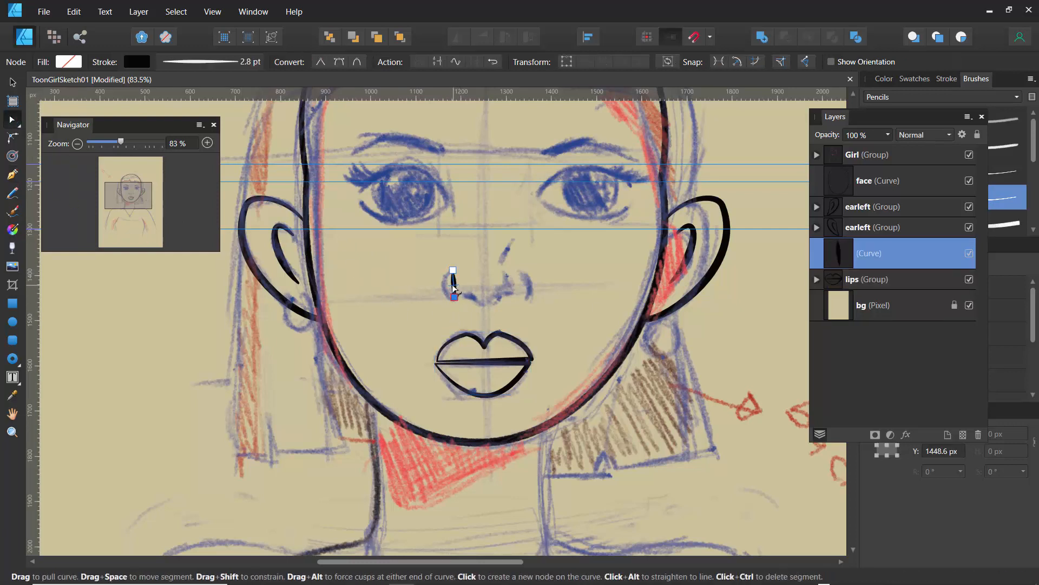
pyautogui.moveTo(453, 288); pyautogui.dragTo(442, 289)
pyautogui.click(426, 314)
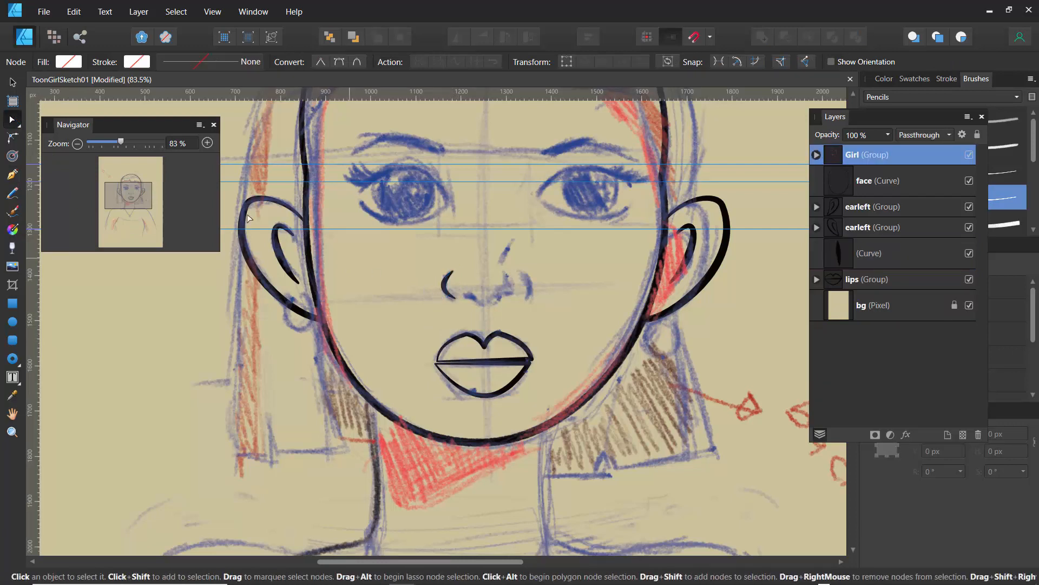
# Step: Draw a two-node Pen line over the sketch's right nostril wing and bend it outward to the right, then deselect it
pyautogui.click(13, 176)
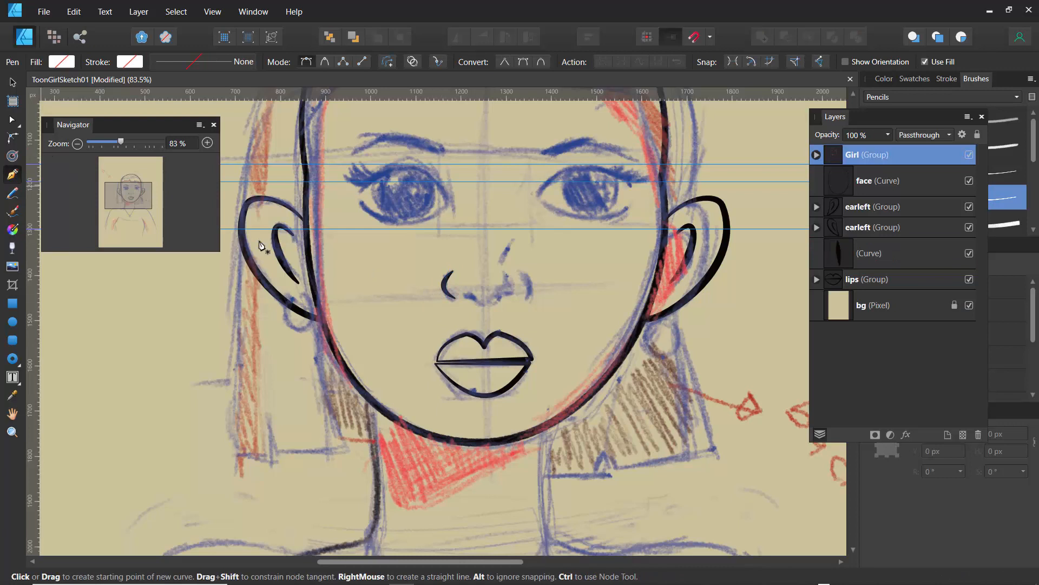
pyautogui.click(522, 271)
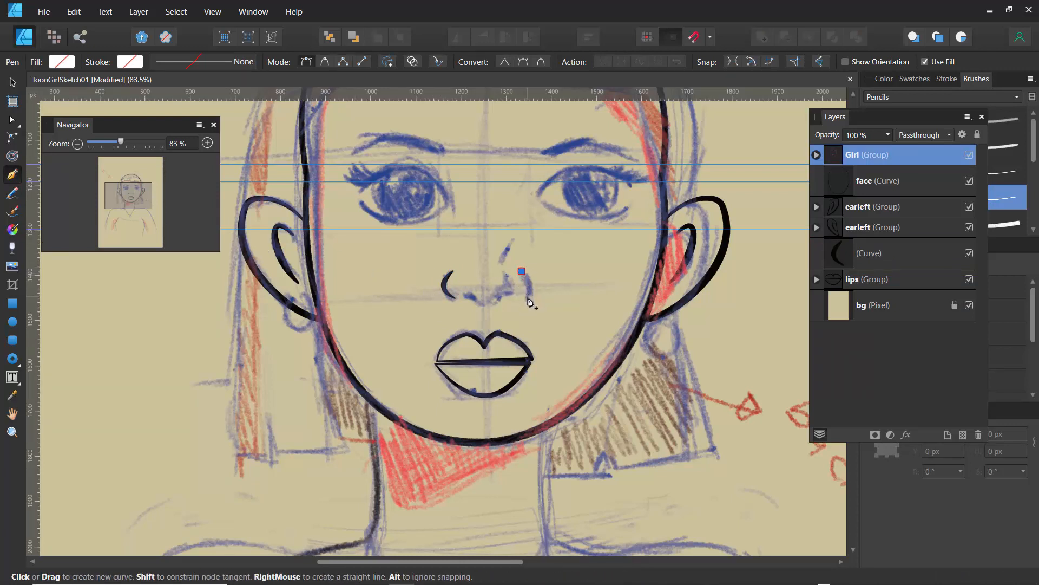
pyautogui.moveTo(529, 297); pyautogui.dragTo(528, 293)
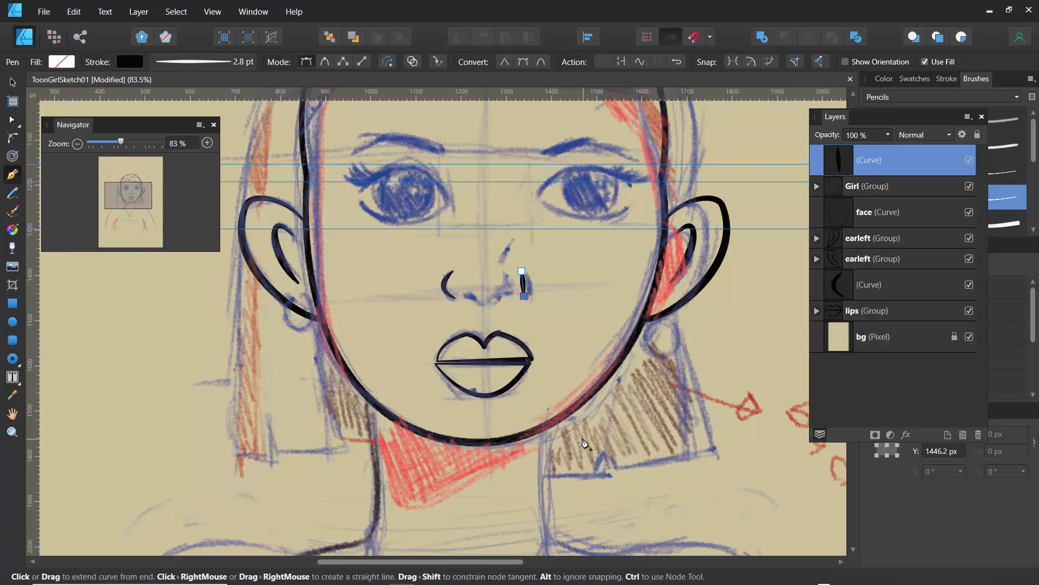
pyautogui.press('ctrl')
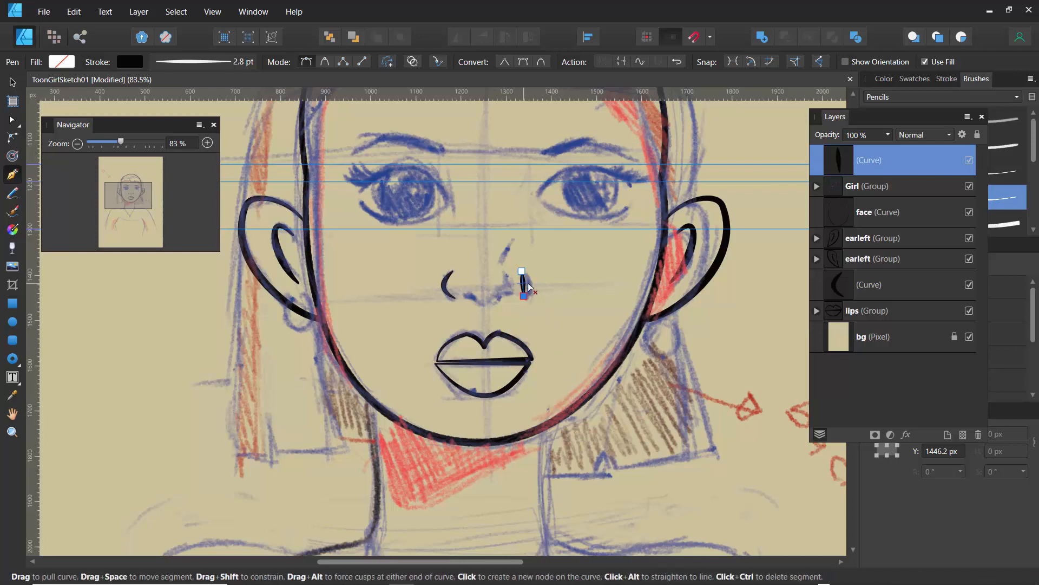
pyautogui.moveTo(529, 285); pyautogui.dragTo(536, 290)
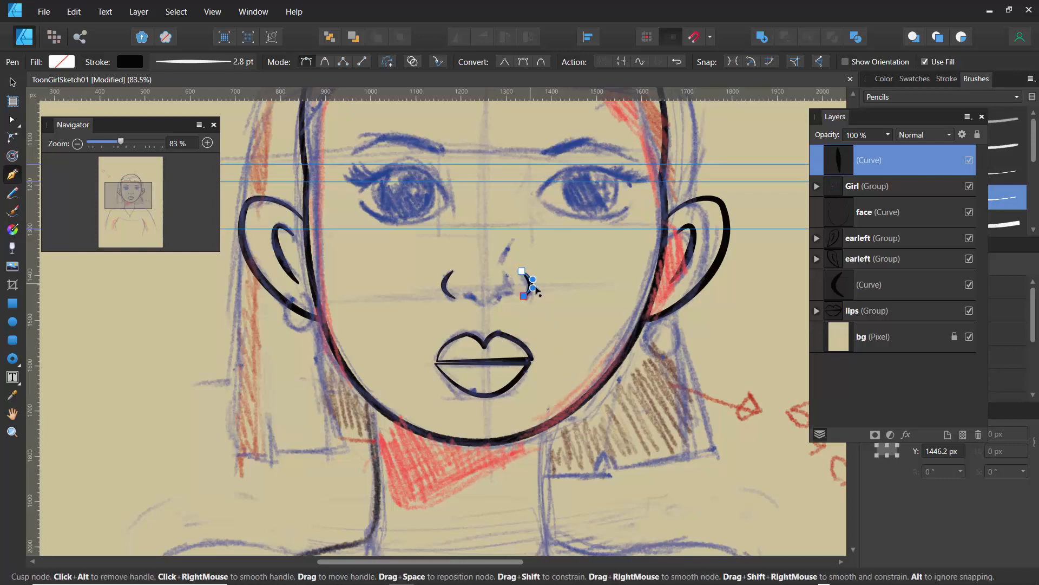
pyautogui.click(548, 286)
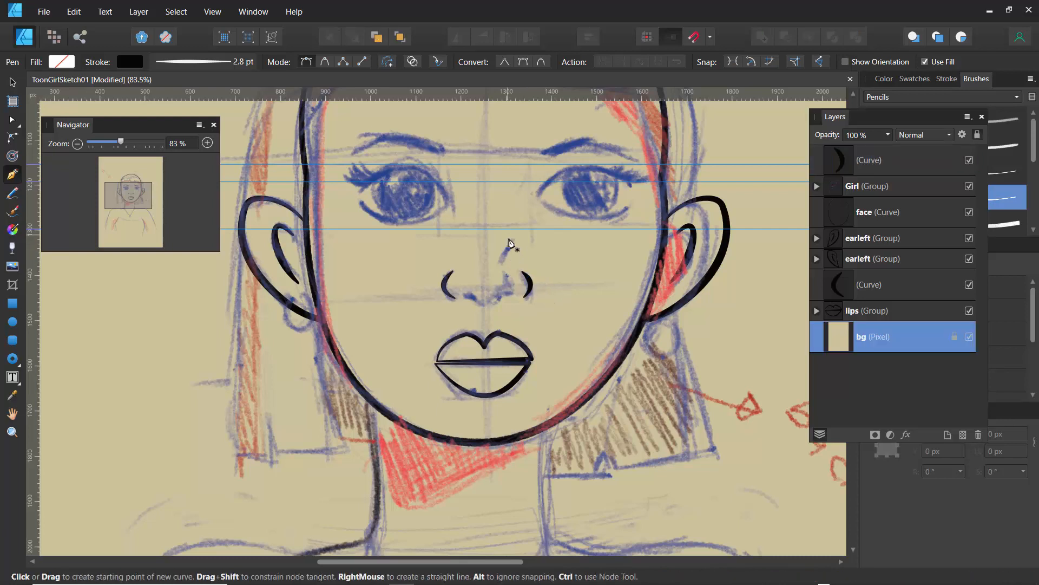
# Step: Draw a short slanted, slightly curved Pen stroke over the sketched nose bridge mark, then deselect it
pyautogui.click(513, 237)
pyautogui.click(501, 258)
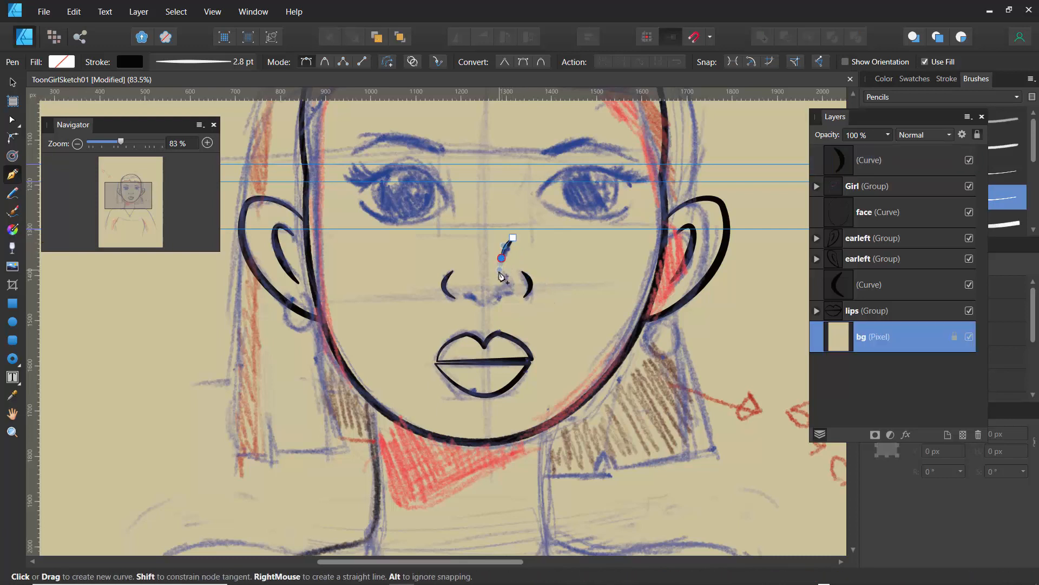
pyautogui.moveTo(500, 273); pyautogui.dragTo(499, 269)
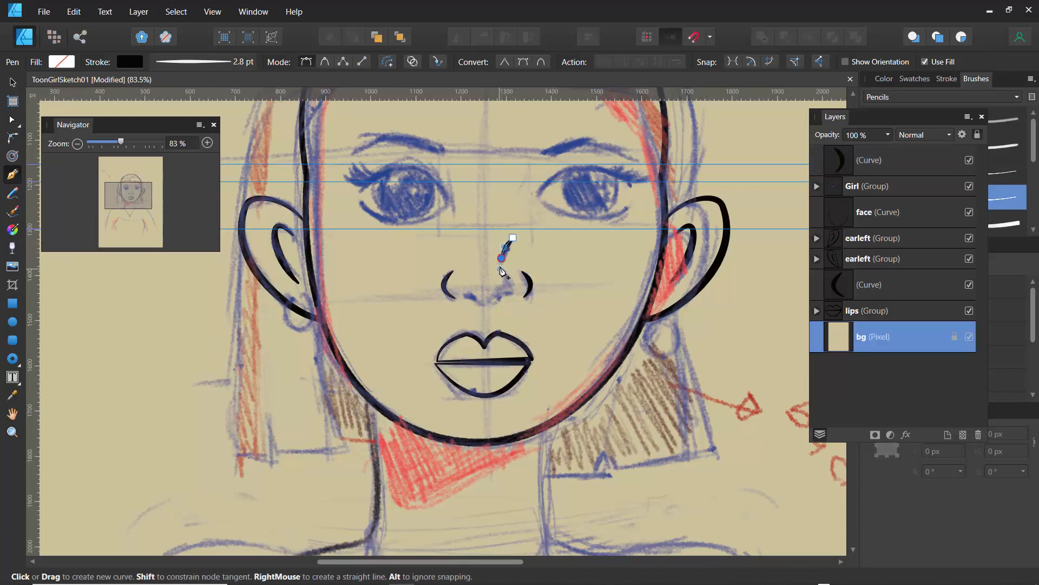
pyautogui.click(472, 252)
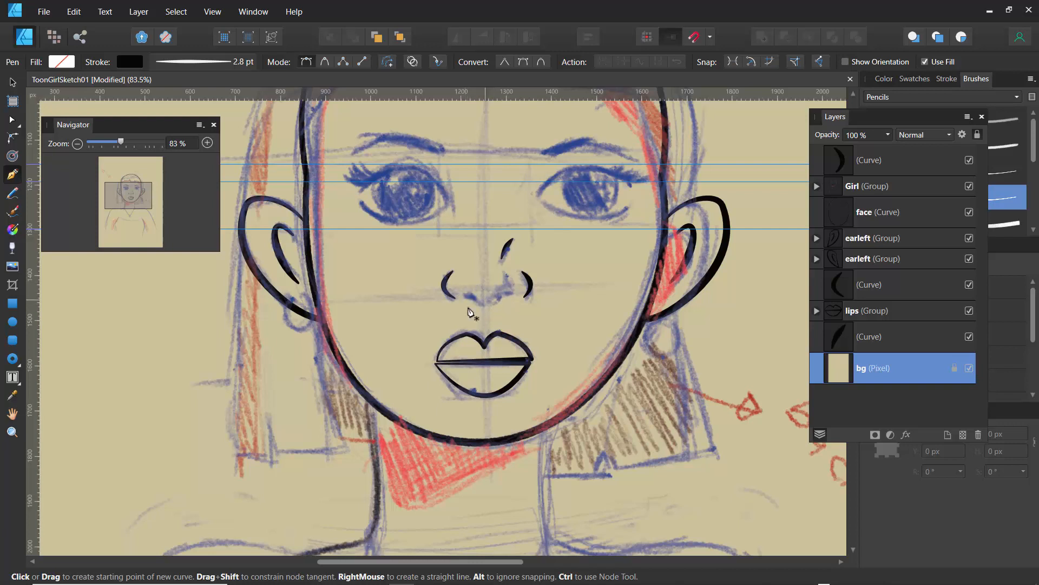
# Step: Draw a short wavy freehand stroke with the Pencil tool on the cheek left of the nose
pyautogui.click(12, 193)
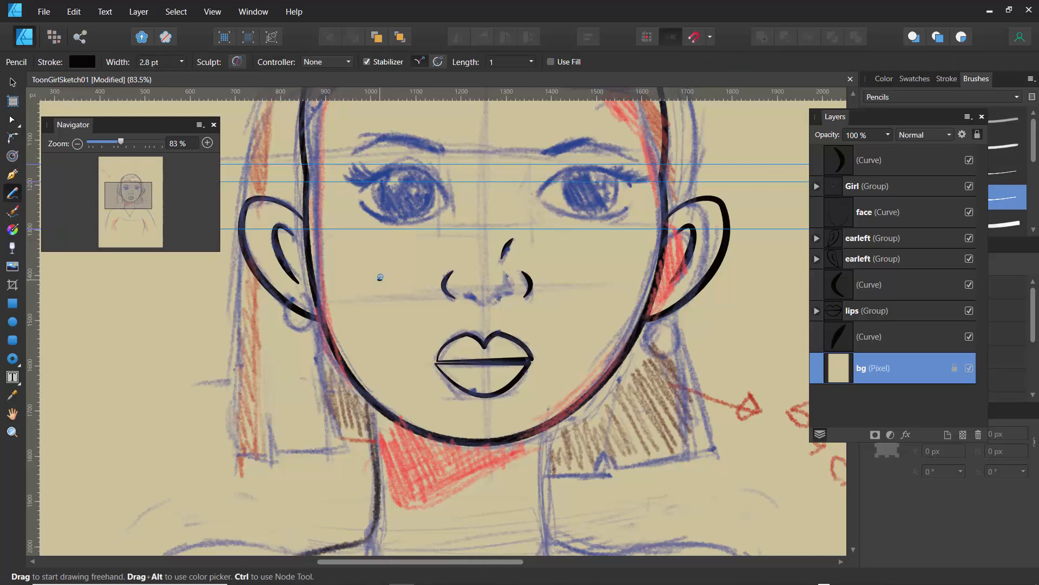
pyautogui.moveTo(397, 287); pyautogui.dragTo(414, 293)
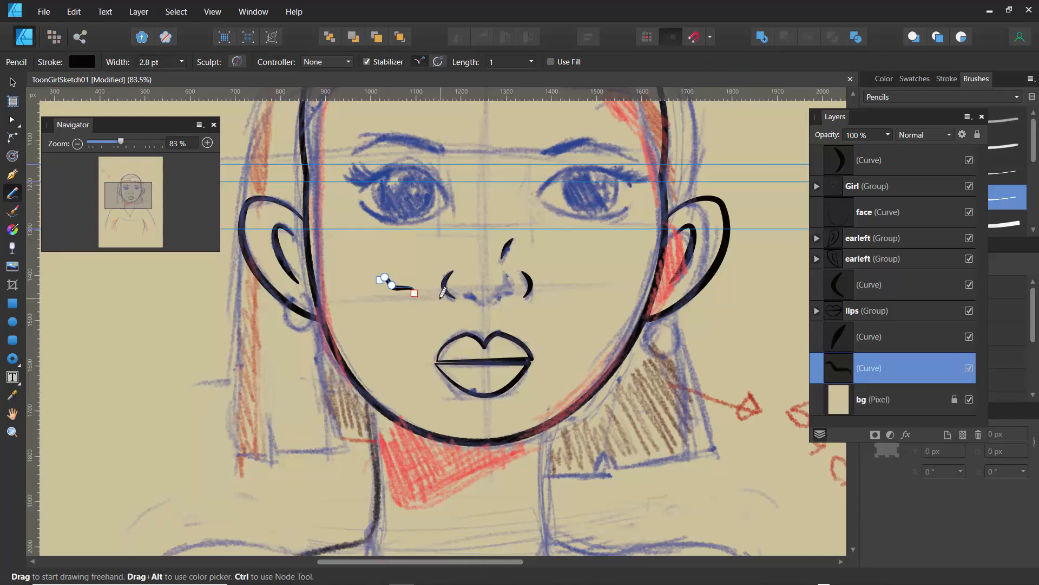
# Step: Undo the wavy cheek stroke and draw a wavy Pencil stroke along the sketched base of the nose between the nostrils
pyautogui.hotkey('ctrl', 'z')
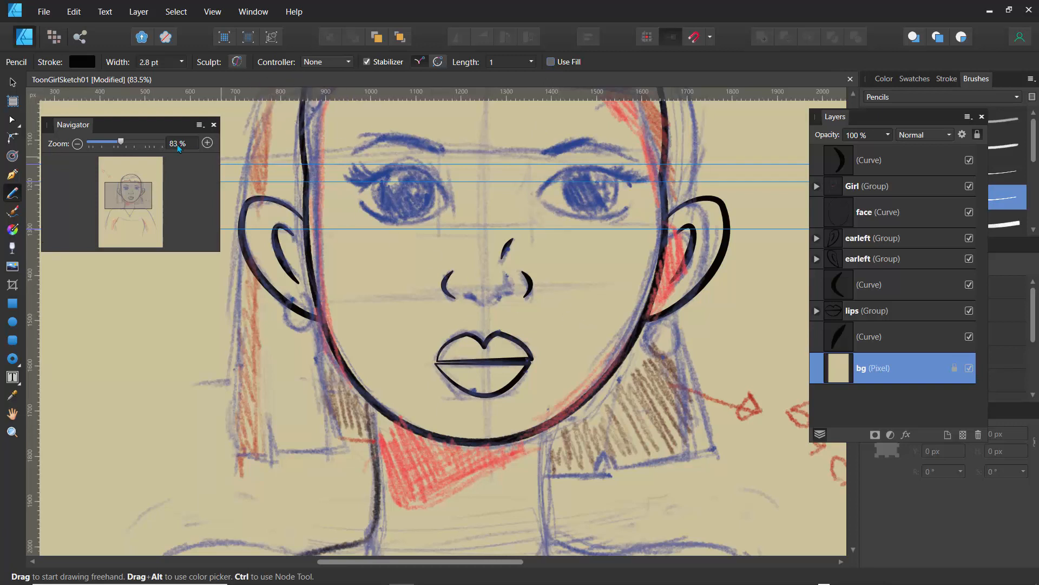
pyautogui.moveTo(121, 142); pyautogui.dragTo(141, 142)
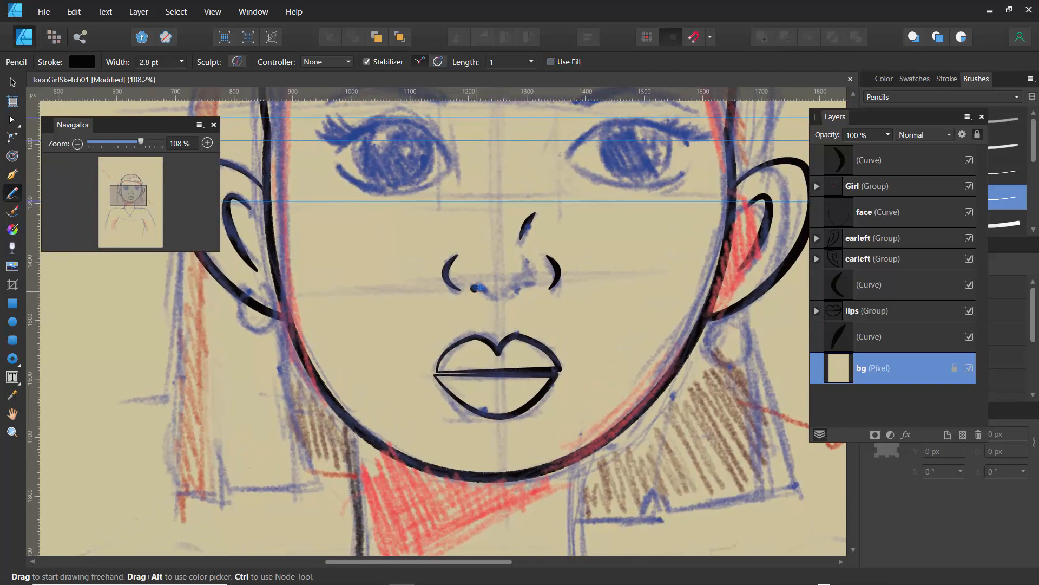
pyautogui.moveTo(501, 295); pyautogui.dragTo(530, 286)
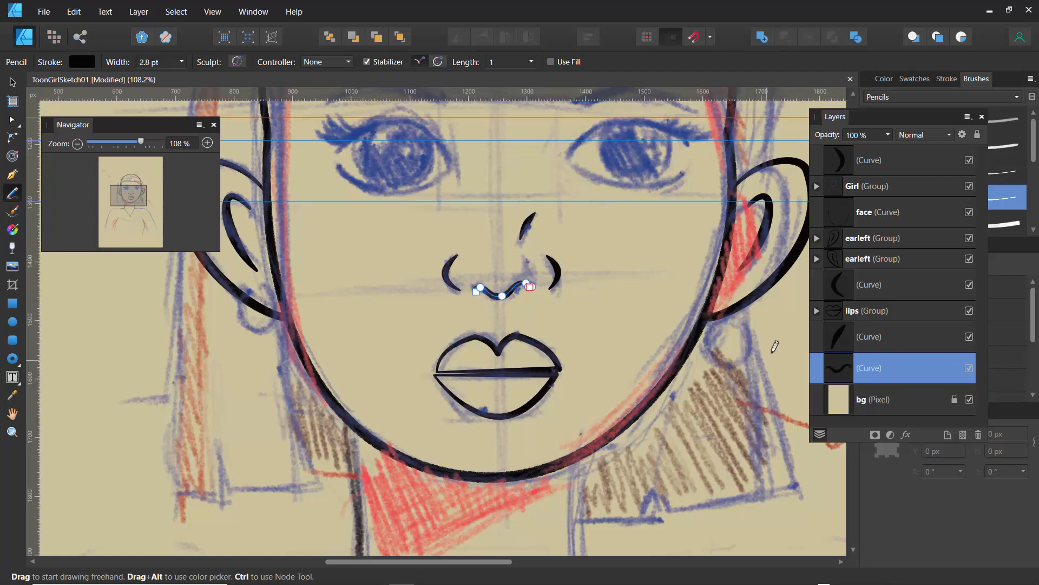
# Step: Move the left nostril curve below the lips group, then group it with the lips, nose bridge and nose base curves
pyautogui.click(840, 289)
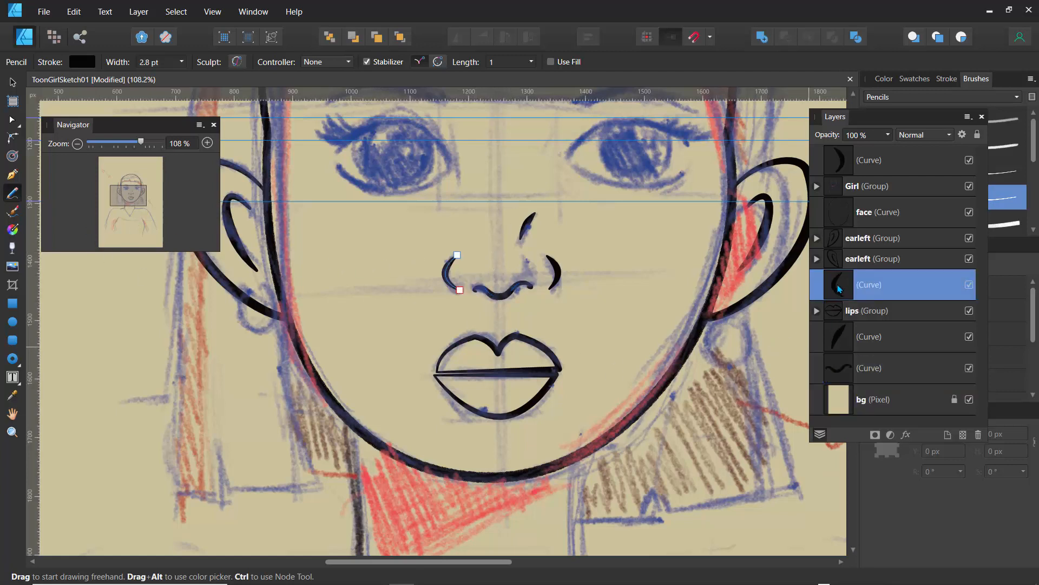
pyautogui.moveTo(842, 294); pyautogui.dragTo(828, 325)
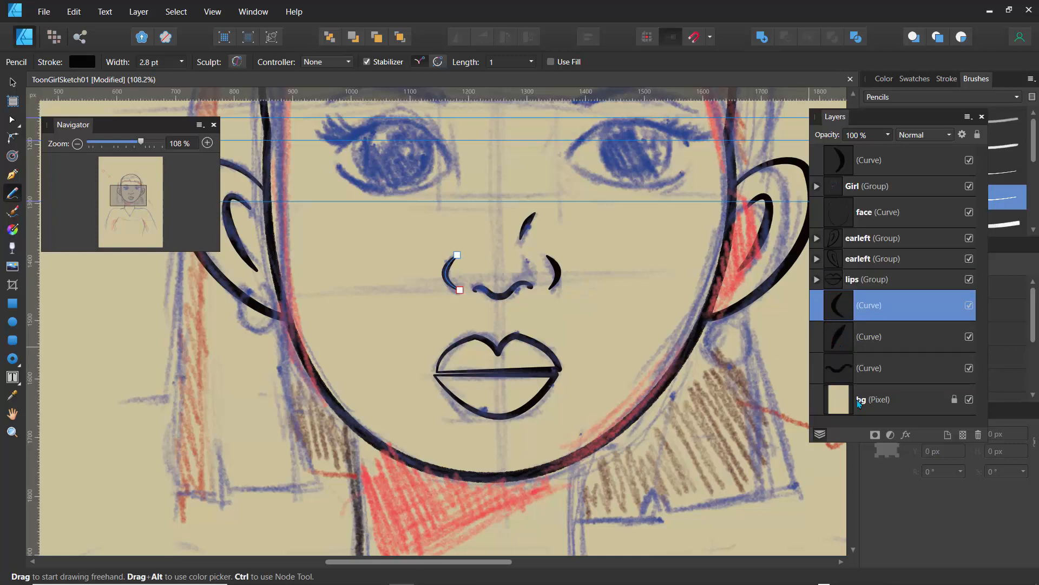
pyautogui.keyDown('shift'); pyautogui.click(847, 374); pyautogui.keyUp('shift')
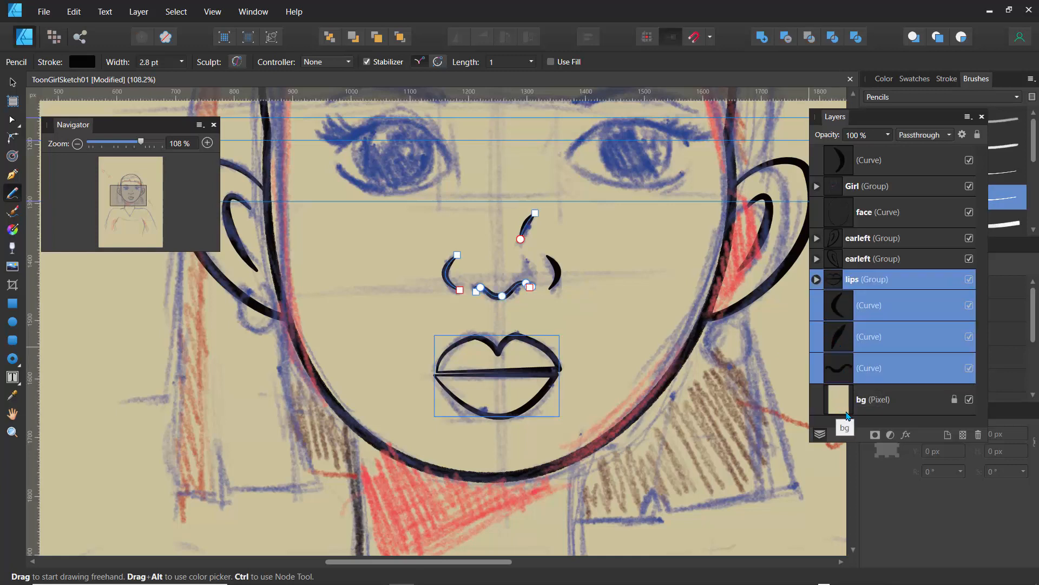
pyautogui.hotkey('ctrl', 'g')
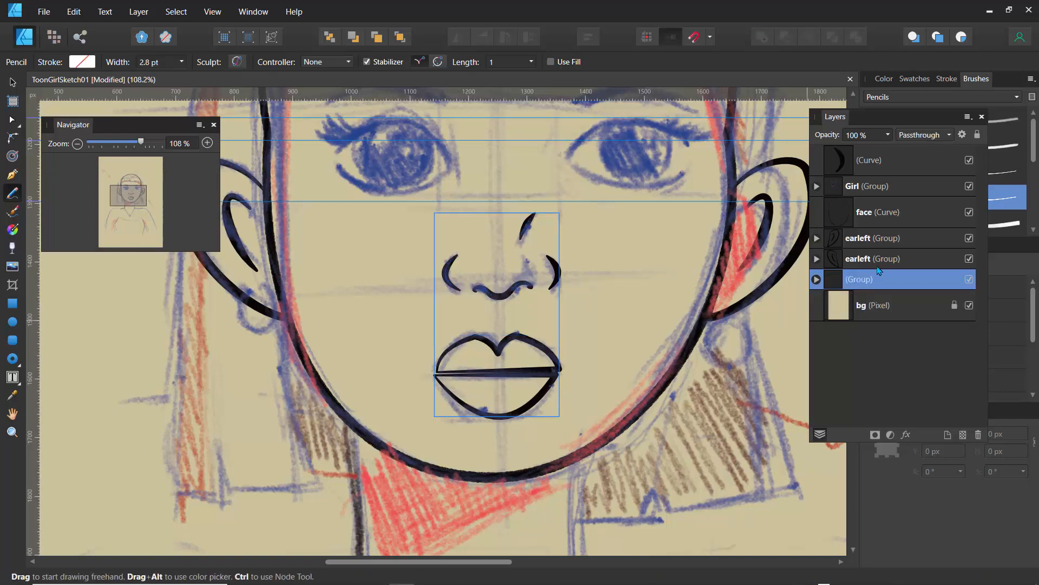
# Step: Rename the new group as nose
pyautogui.doubleClick(865, 280)
pyautogui.write('nose')
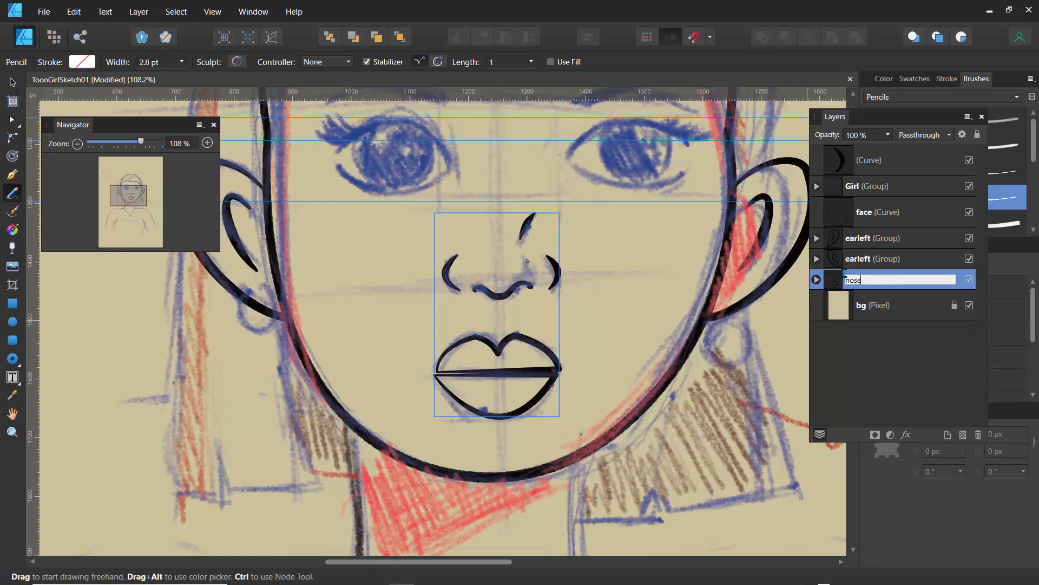
pyautogui.press('Return')
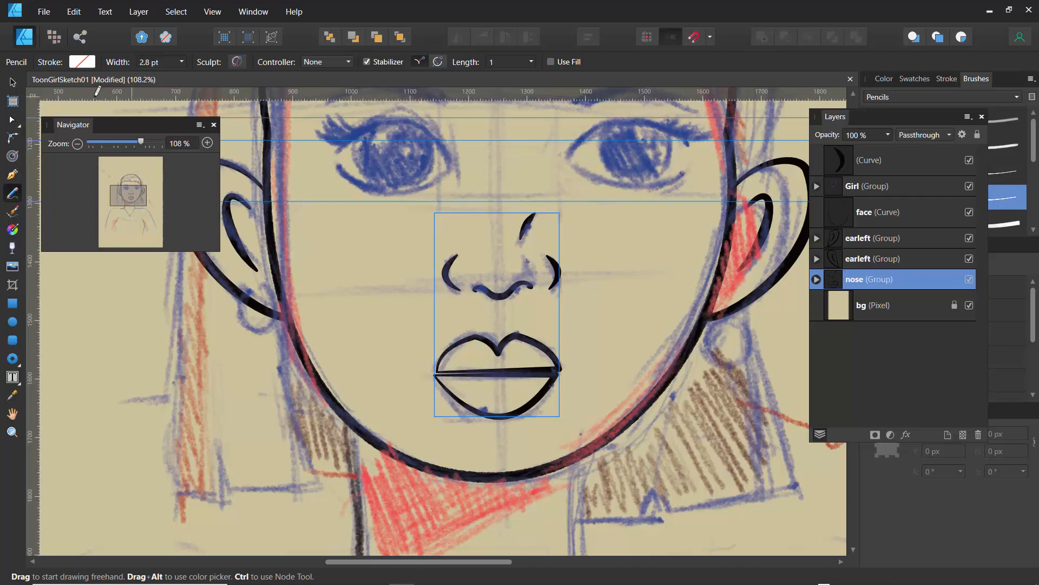
# Step: Save the document as a new file named ToonGirlSketch02Inking.afdesign in the scans folder
pyautogui.click(44, 12)
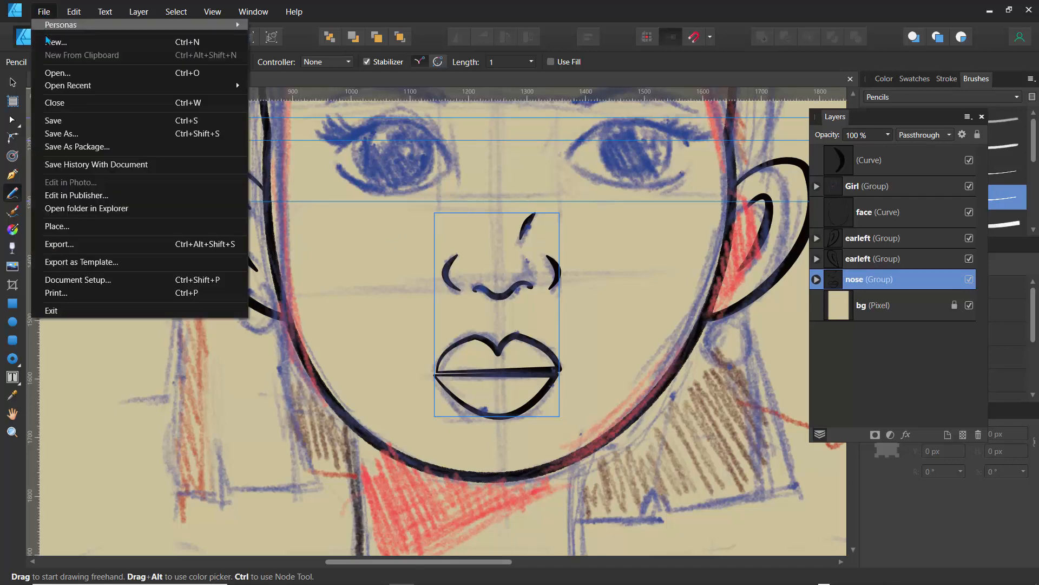
pyautogui.click(61, 135)
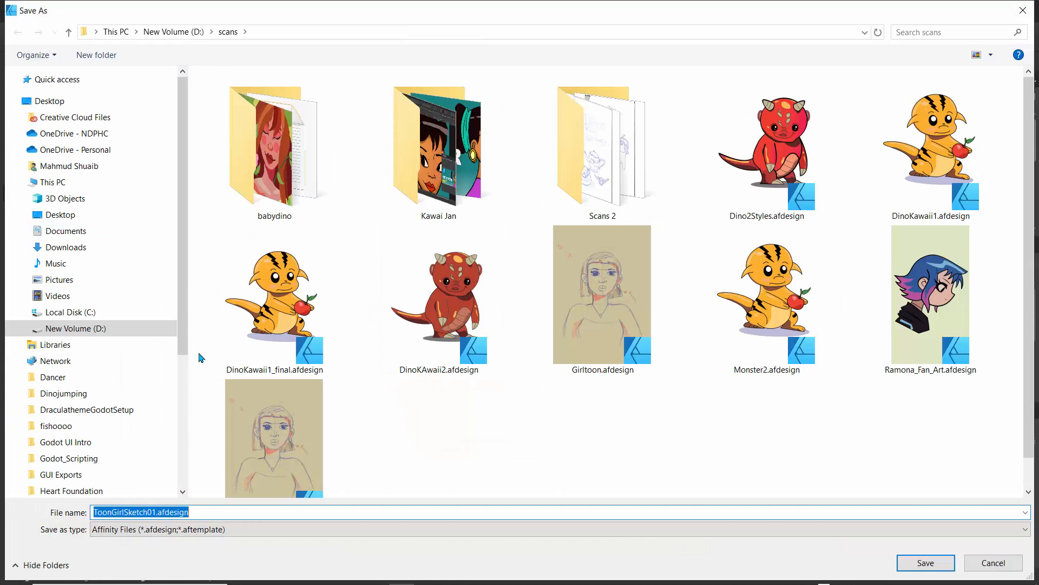
pyautogui.click(157, 512)
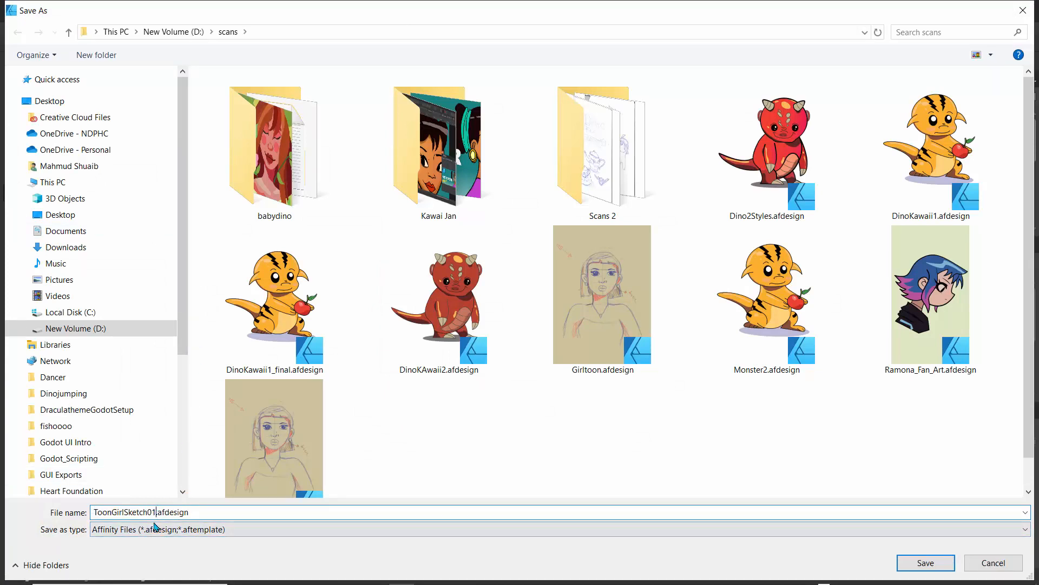
pyautogui.press('BackSpace')
pyautogui.write('2Inking')
pyautogui.press('Return')
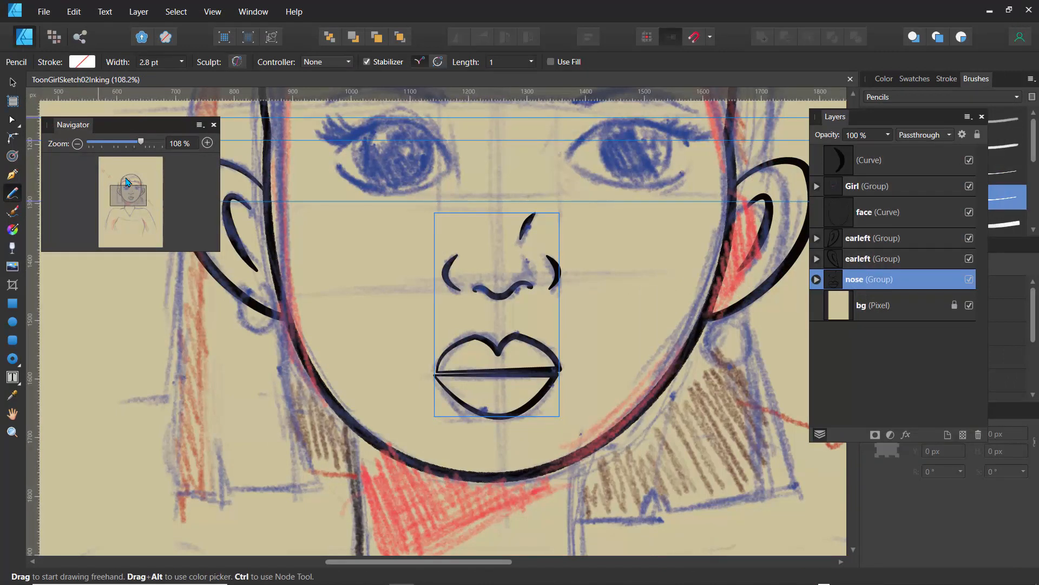
# Step: Hide the Girl sketch group and the guides so only the inked lines show
pyautogui.click(970, 187)
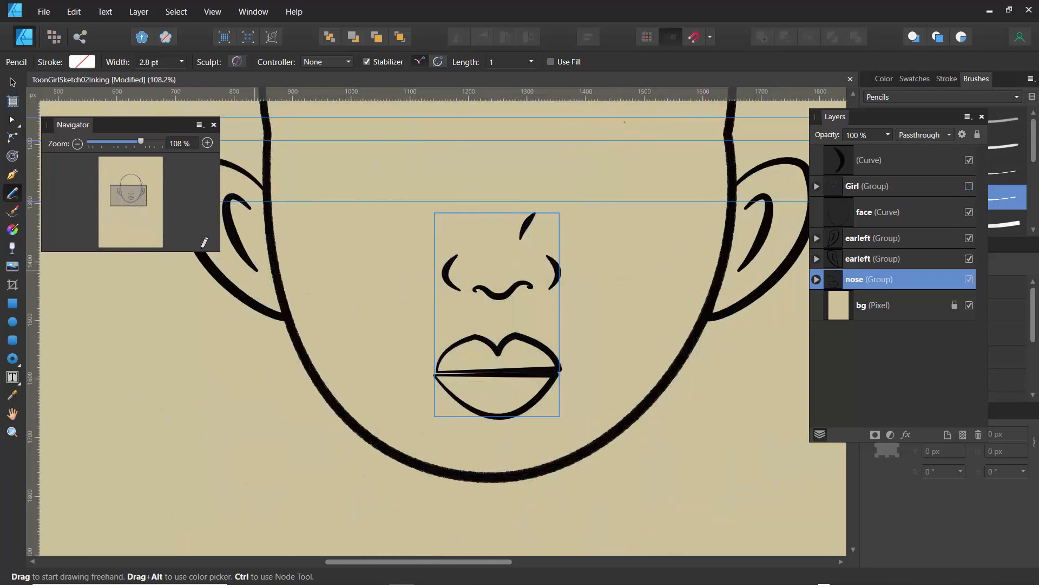
pyautogui.moveTo(139, 145); pyautogui.dragTo(110, 159)
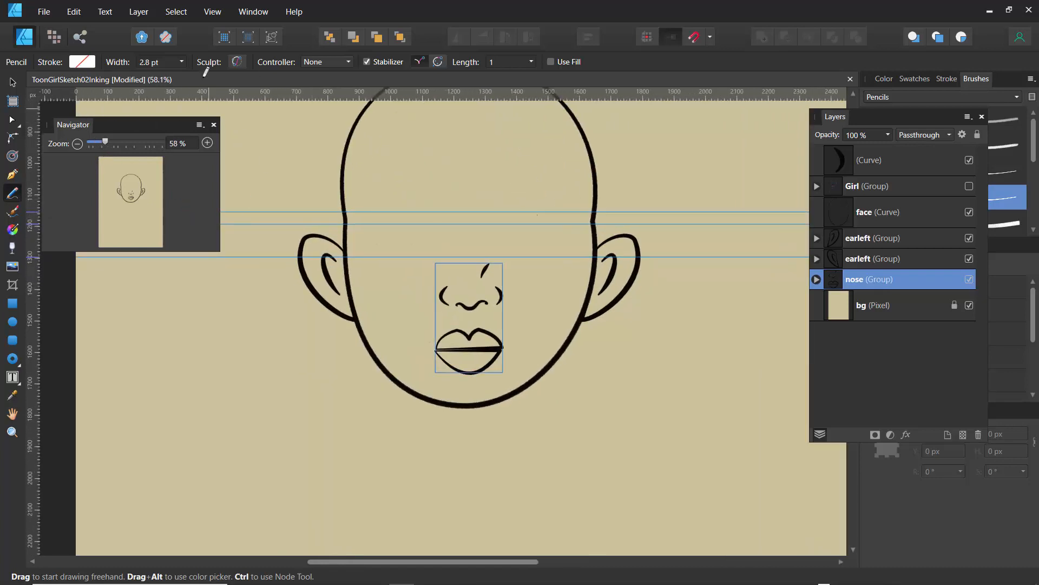
pyautogui.click(213, 12)
pyautogui.click(234, 158)
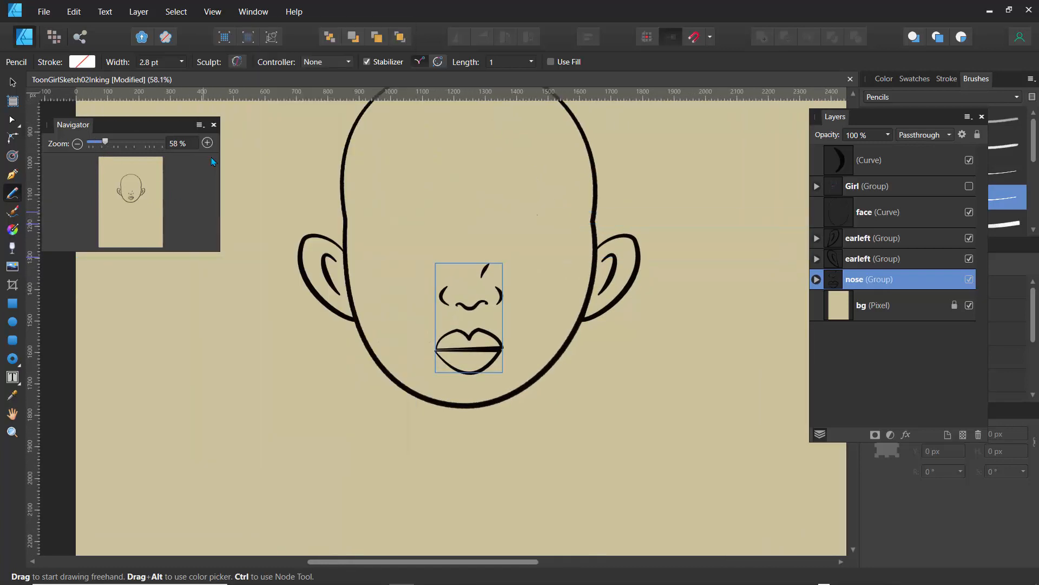
# Step: Find the ungrouped right nostril curve and move it into the nose group, just below the lips group
pyautogui.click(840, 258)
pyautogui.click(841, 238)
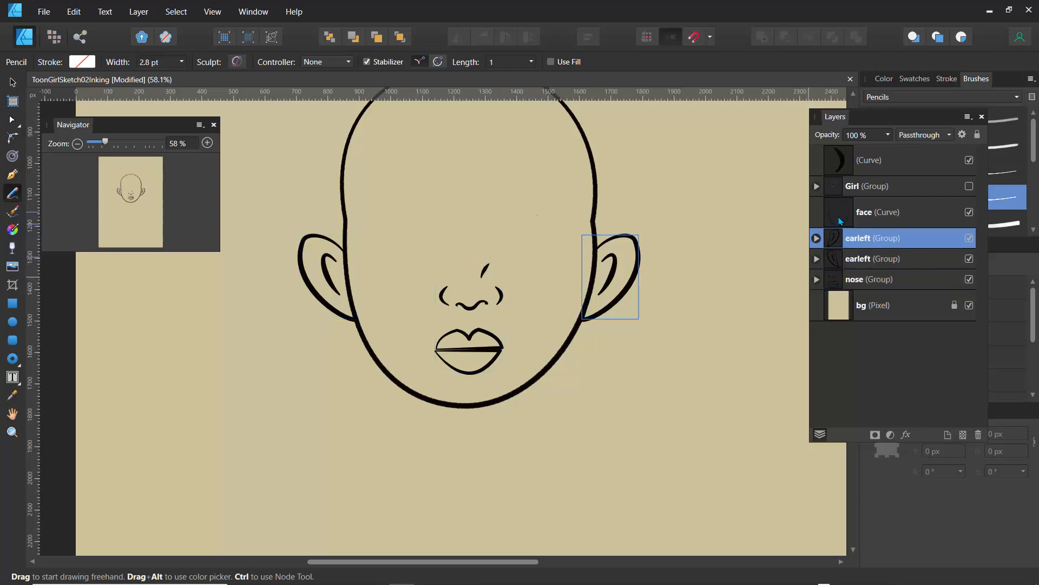
pyautogui.click(839, 219)
pyautogui.click(839, 195)
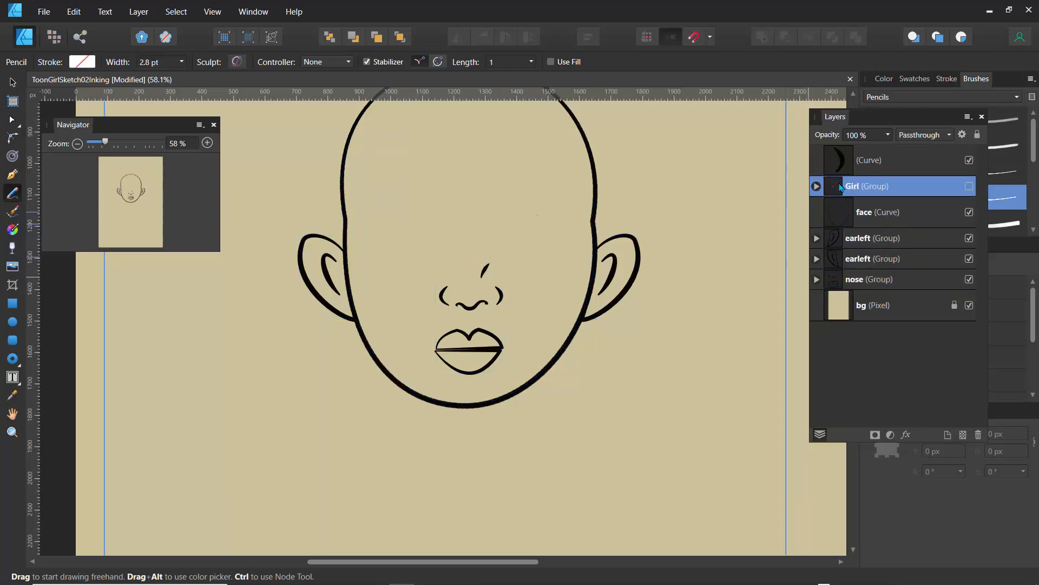
pyautogui.click(840, 174)
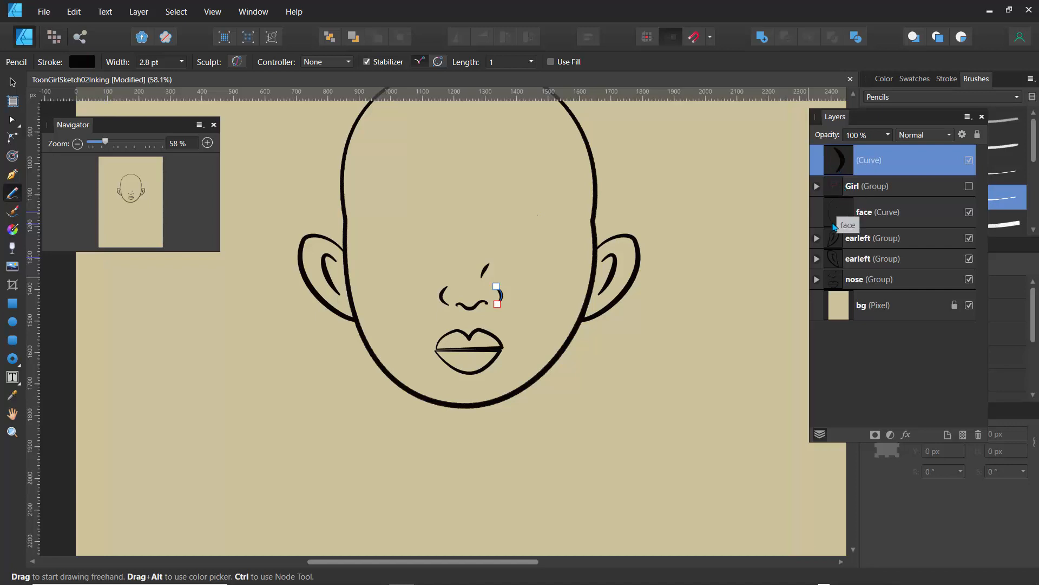
pyautogui.click(816, 279)
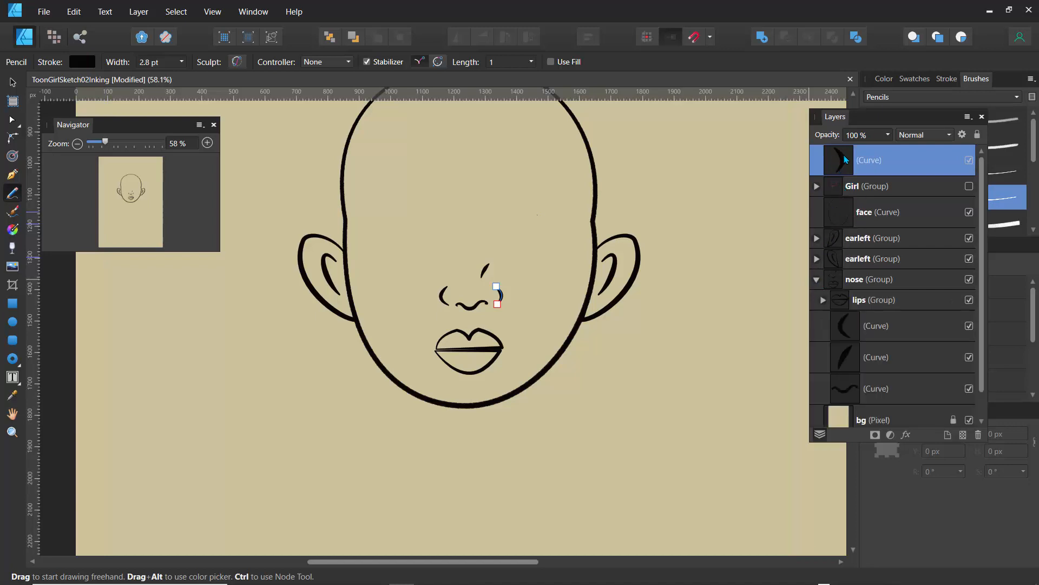
pyautogui.moveTo(846, 160); pyautogui.dragTo(839, 311)
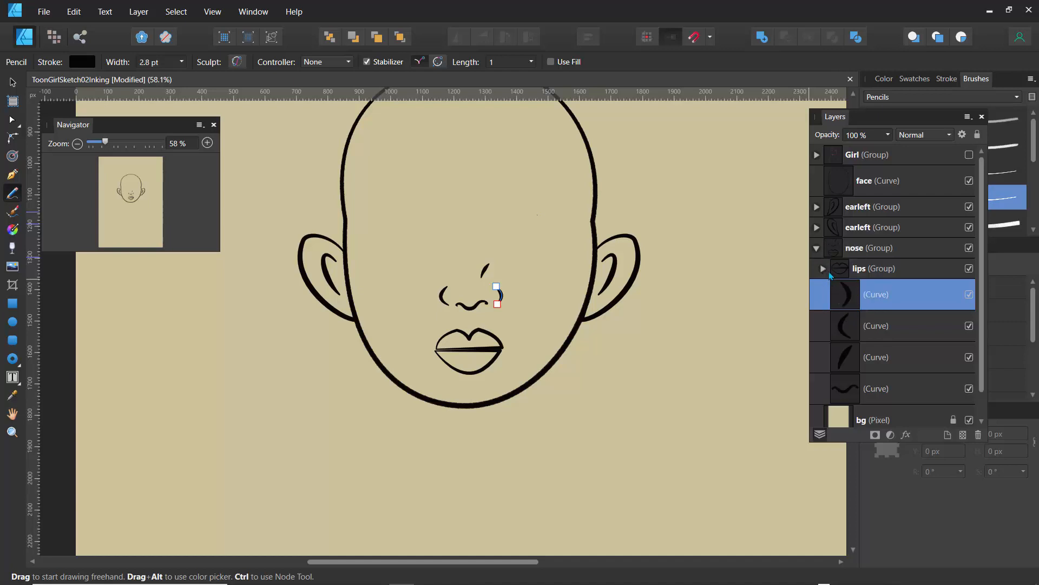
# Step: Move the lips group out of the nose group to just above it, and check both groups by toggling their visibility
pyautogui.moveTo(837, 284); pyautogui.dragTo(829, 242)
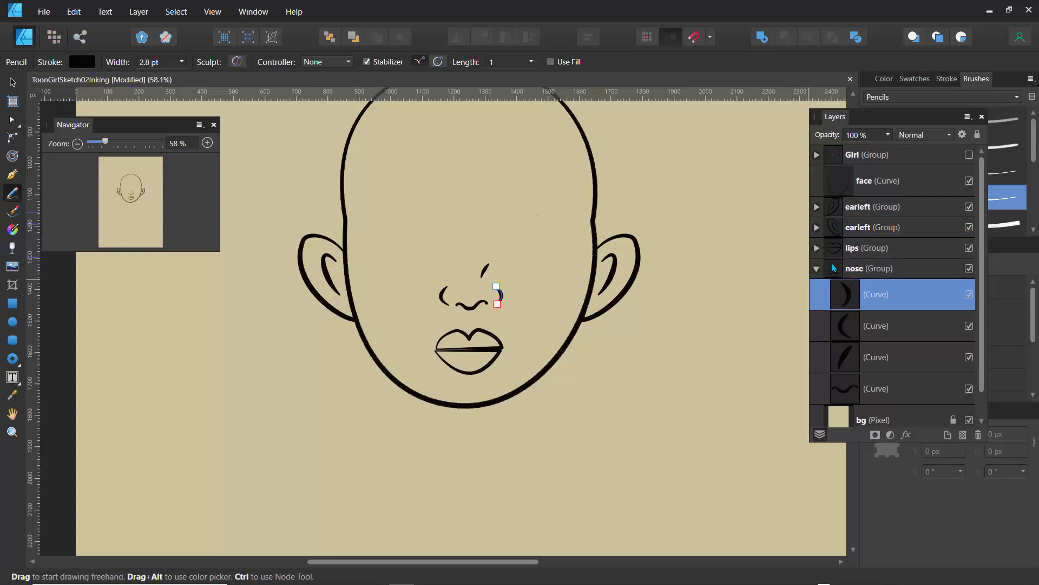
pyautogui.click(817, 269)
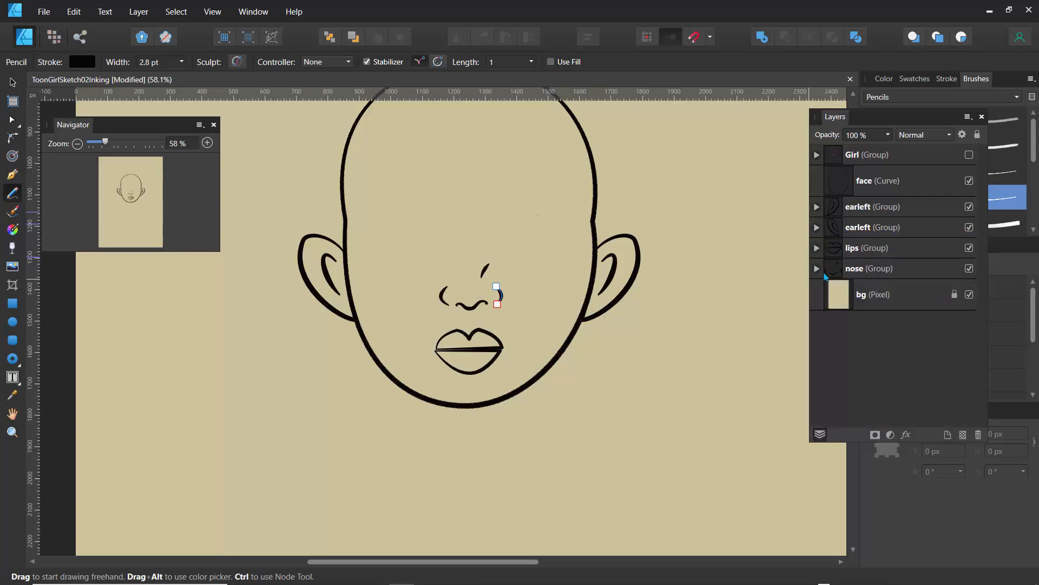
pyautogui.click(969, 269)
pyautogui.click(969, 249)
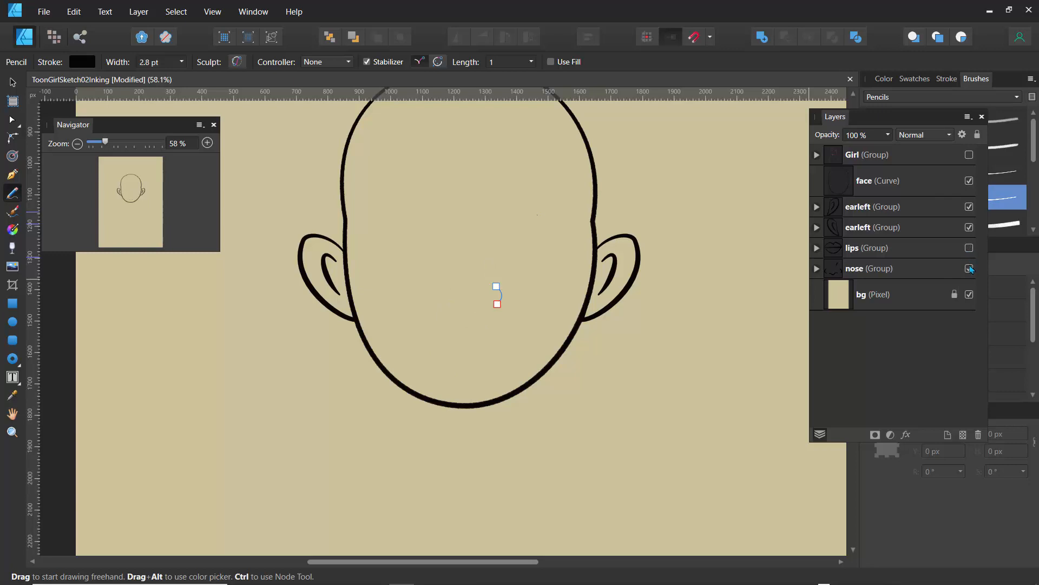
pyautogui.click(969, 269)
pyautogui.click(969, 249)
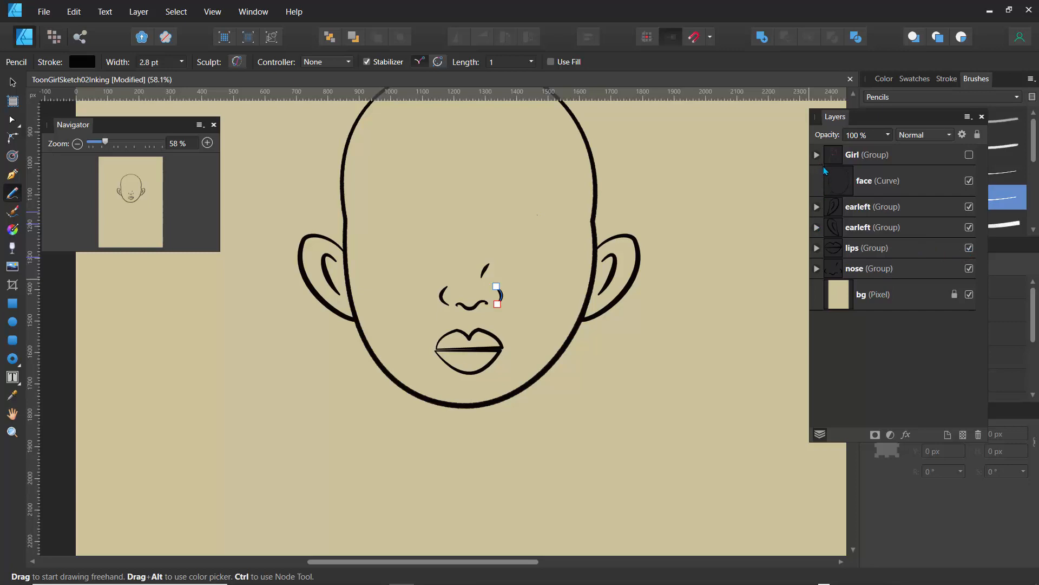
# Step: Show the Girl sketch group again and draw a closed three-node Pen outline over the sketch's left eye
pyautogui.click(835, 156)
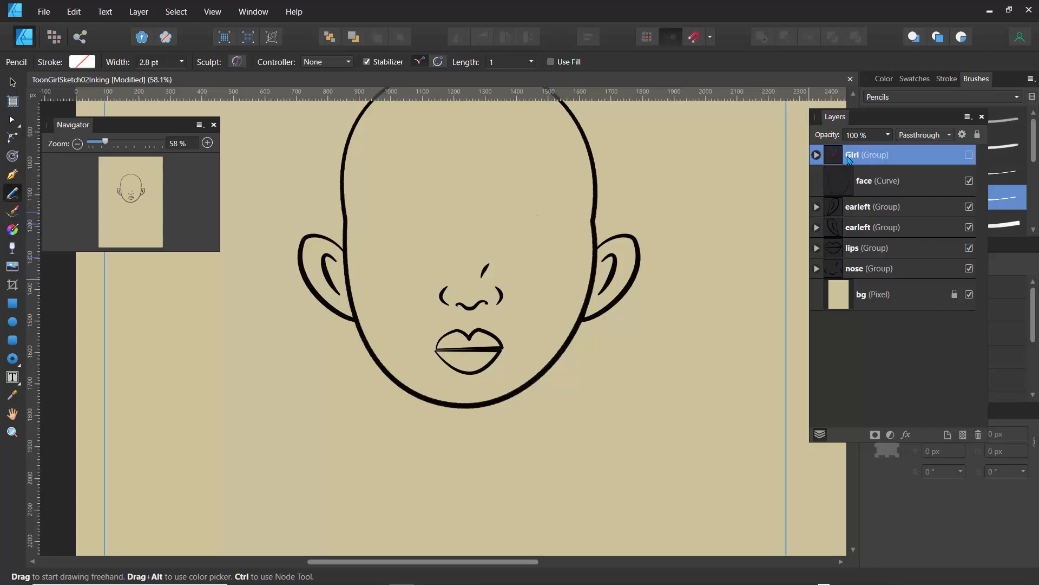
pyautogui.click(968, 155)
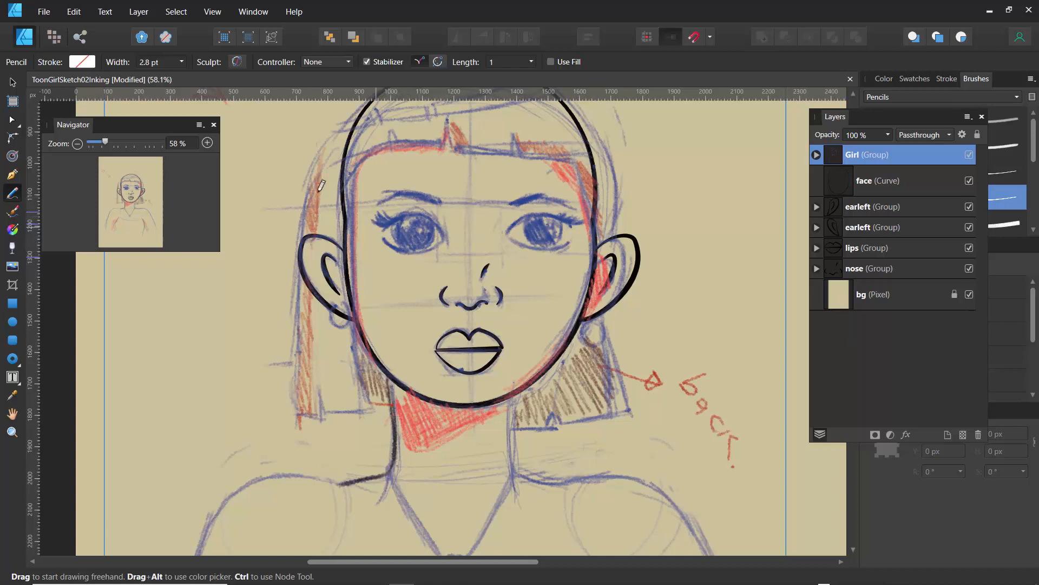
pyautogui.click(12, 174)
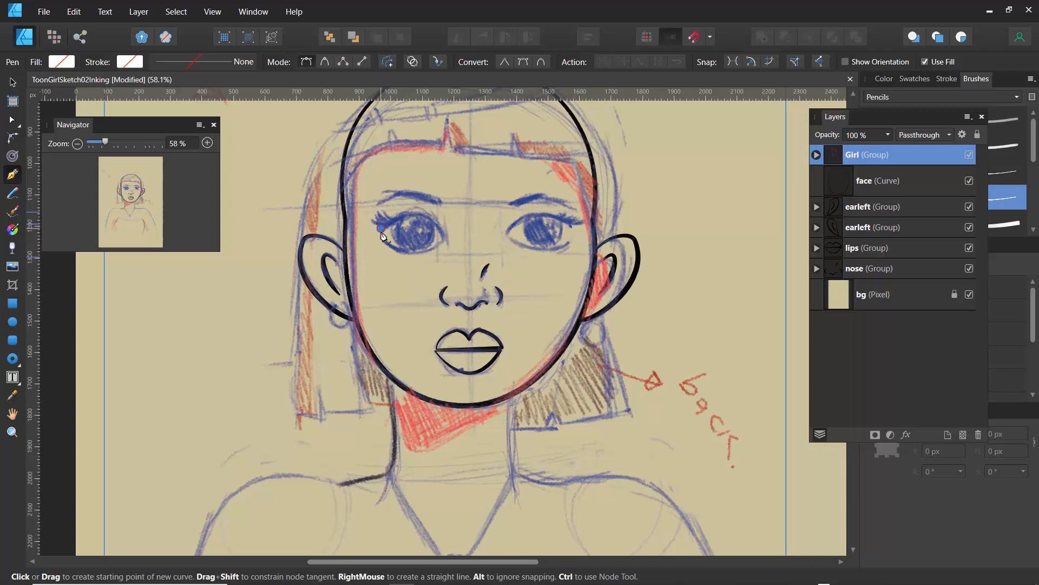
pyautogui.click(381, 228)
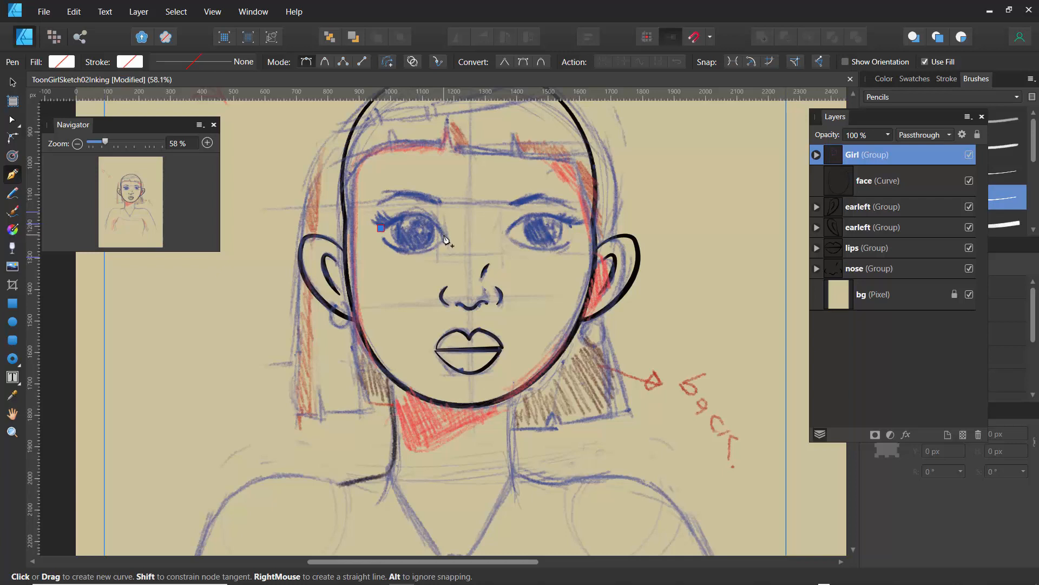
pyautogui.click(417, 212)
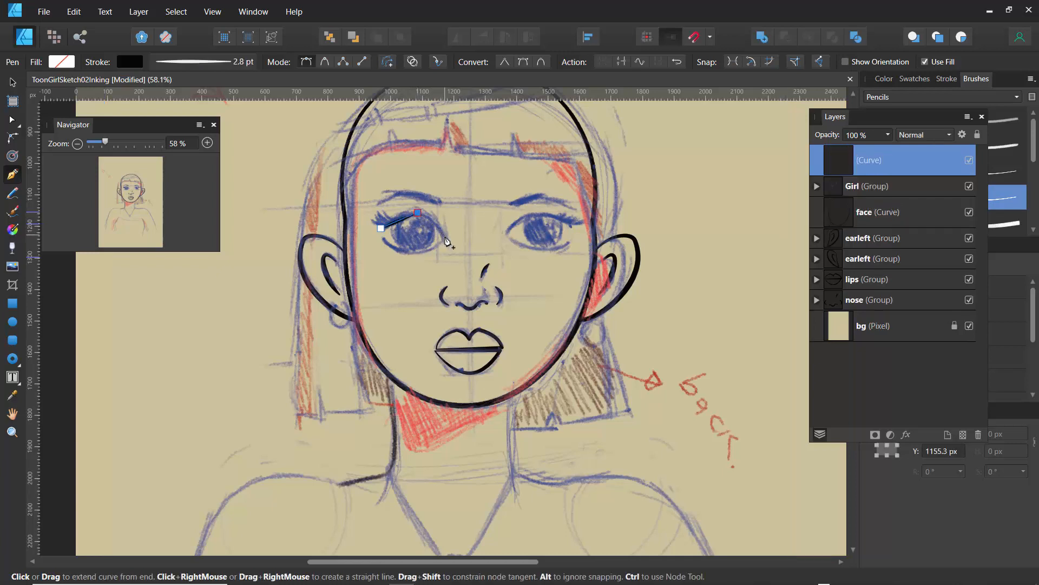
pyautogui.click(445, 238)
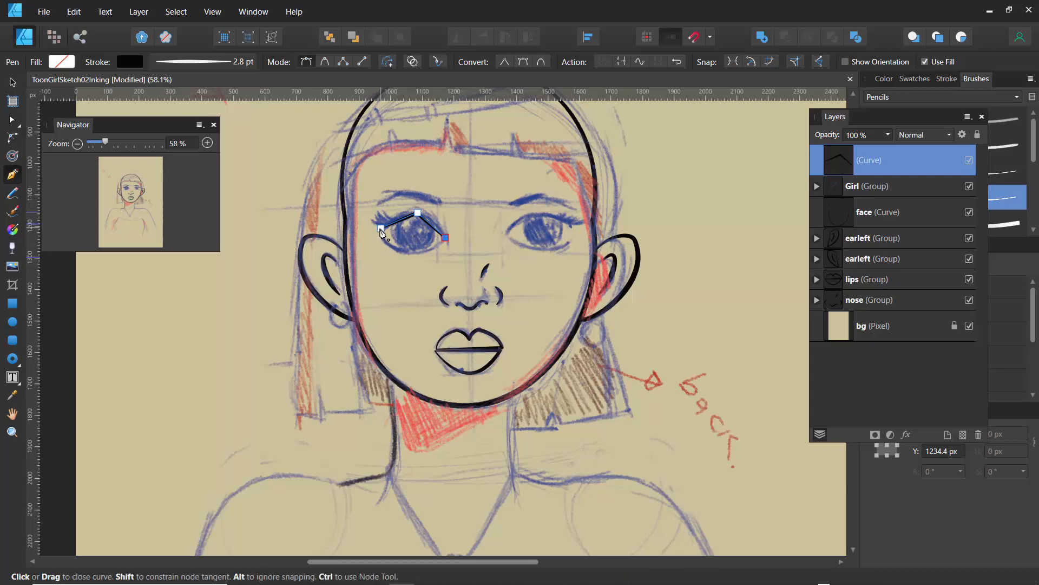
pyautogui.click(381, 229)
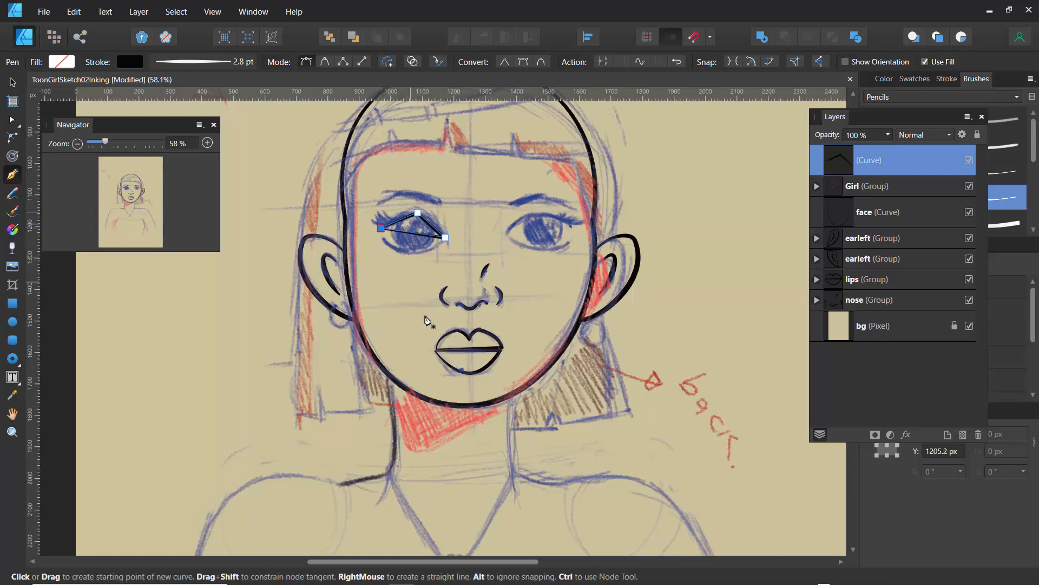
# Step: Convert the left eye outline's top node to smooth and bend its lower edge down along the sketched lower lid
pyautogui.click(12, 119)
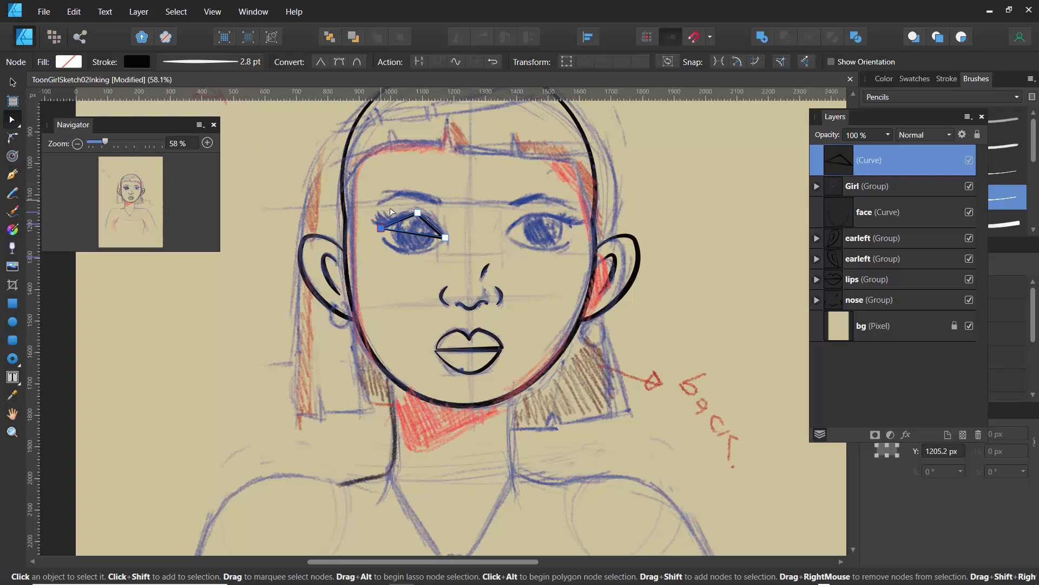
pyautogui.click(418, 212)
pyautogui.click(339, 61)
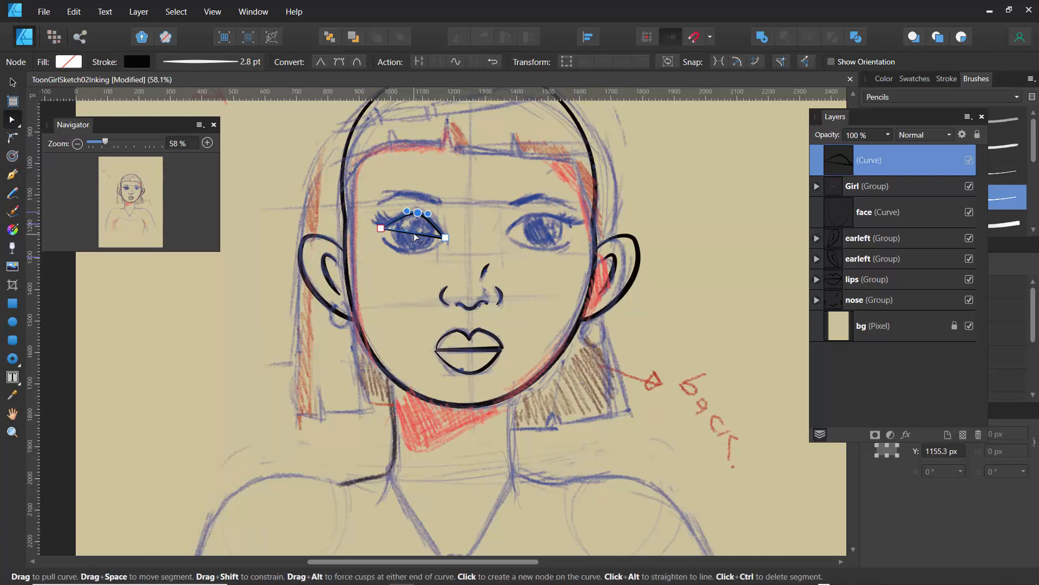
pyautogui.moveTo(409, 236); pyautogui.dragTo(410, 258)
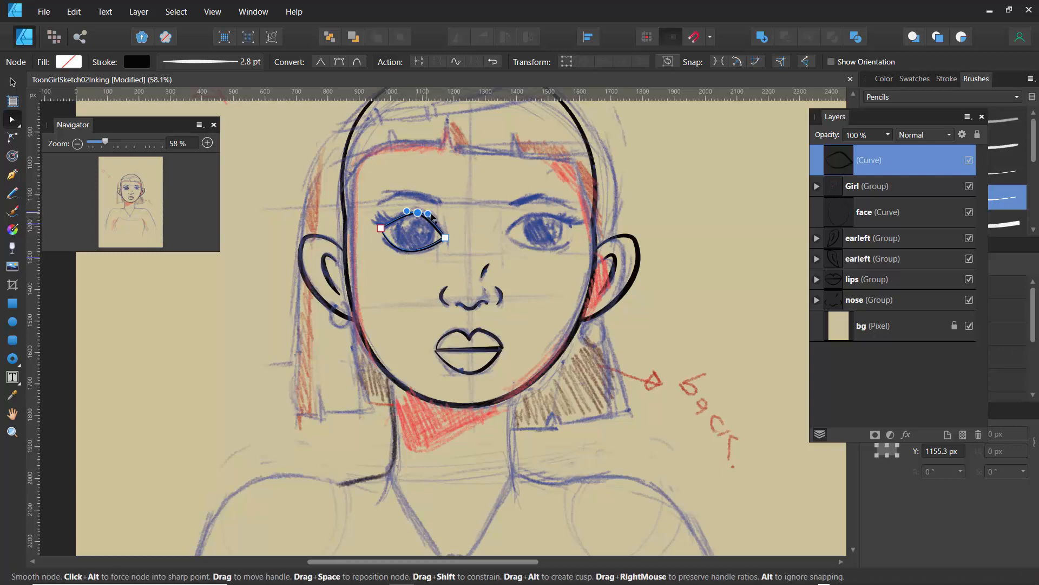
# Step: Adjust the top node's handle on the left eye outline and fill the outline with light beige (H 35, S 34, L 82)
pyautogui.moveTo(433, 217); pyautogui.dragTo(435, 221)
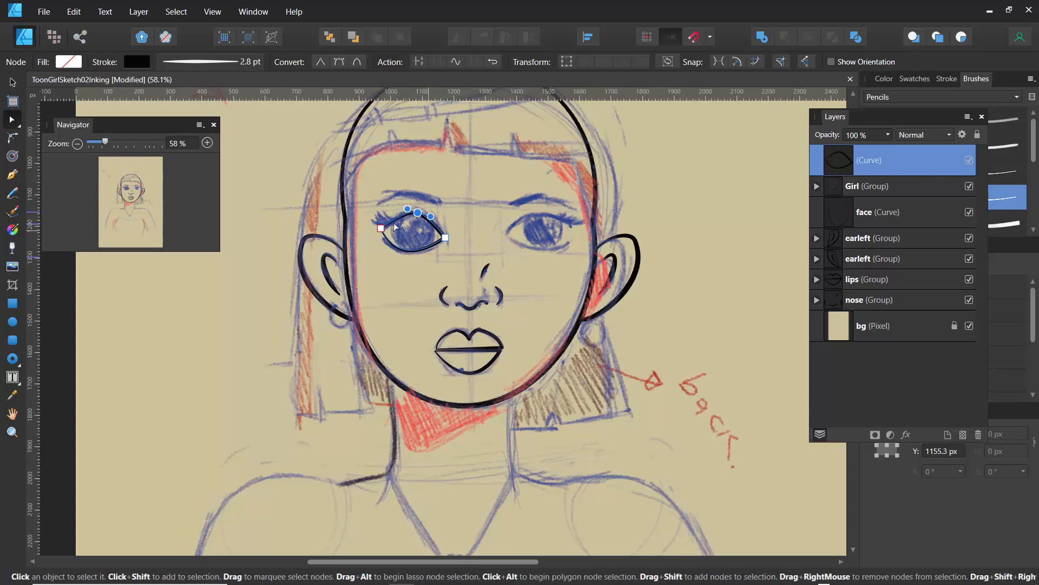
pyautogui.click(68, 61)
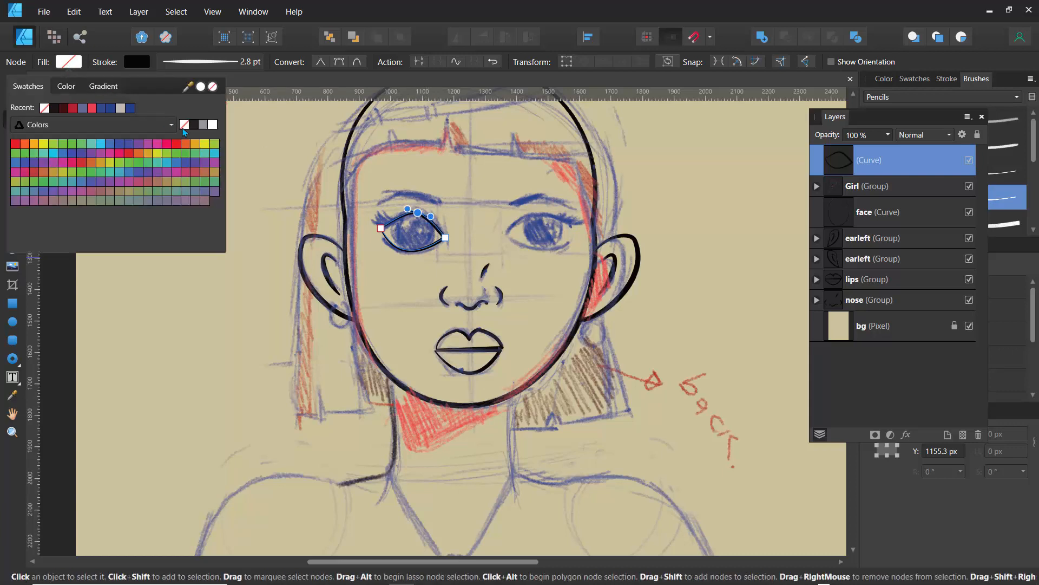
pyautogui.click(212, 126)
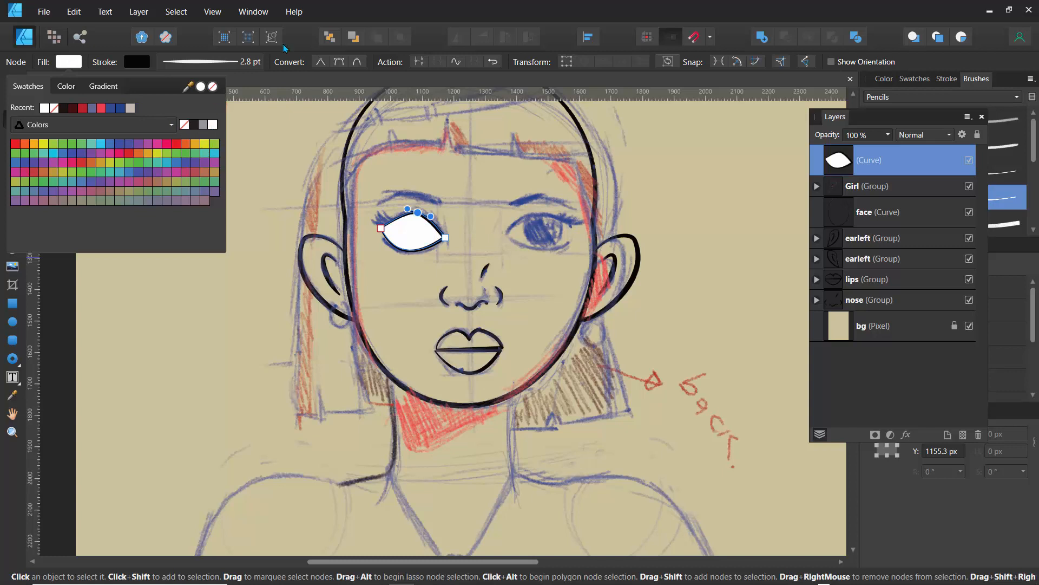
pyautogui.click(71, 62)
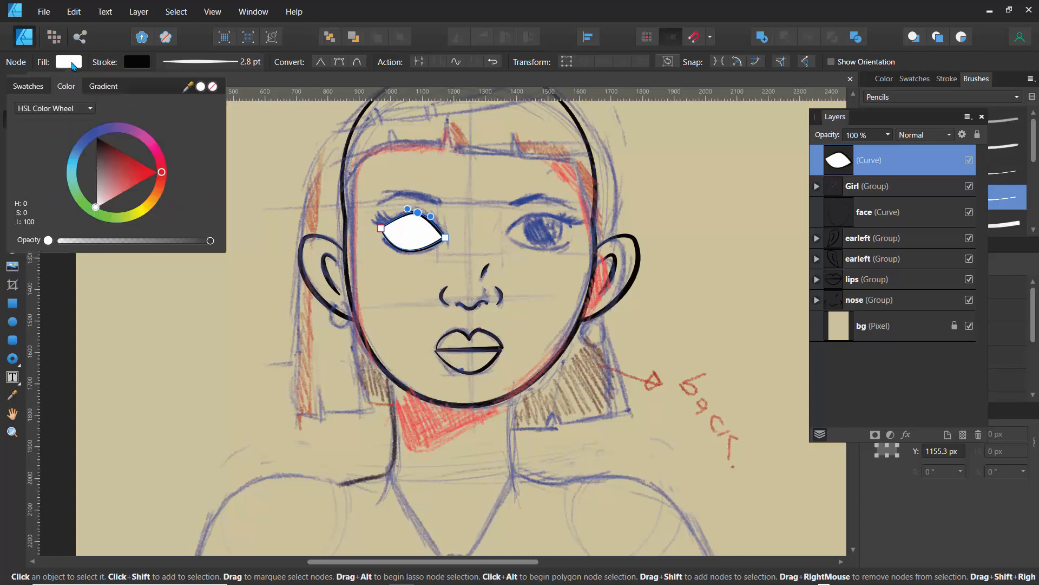
pyautogui.moveTo(101, 193)
pyautogui.mouseDown()
pyautogui.moveTo(144, 192)
pyautogui.moveTo(92, 183)
pyautogui.mouseUp()
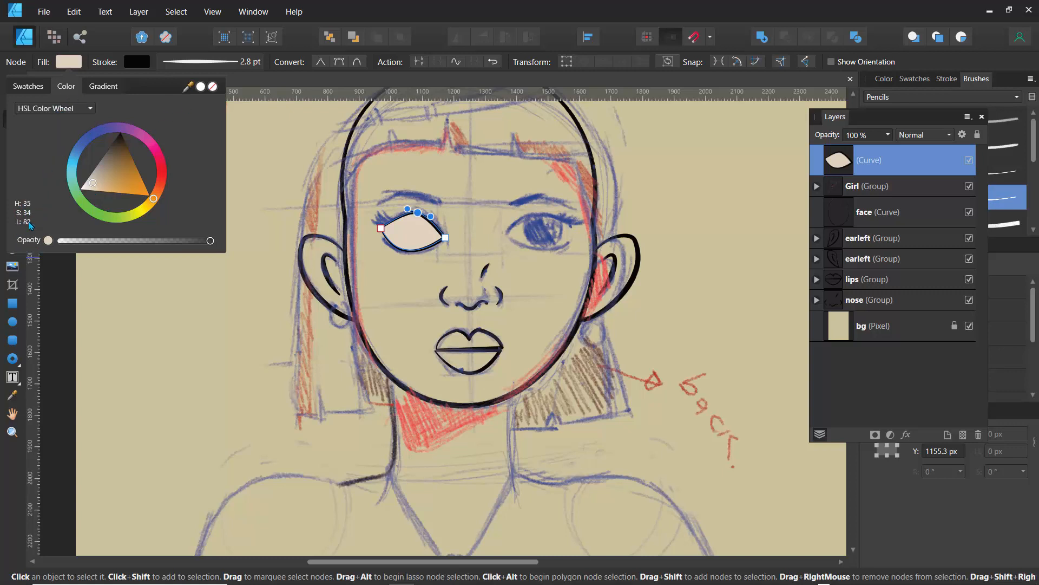
# Step: Examine the beige fill's values in the HSL Sliders and RGB Hex Sliders colour models
pyautogui.click(57, 110)
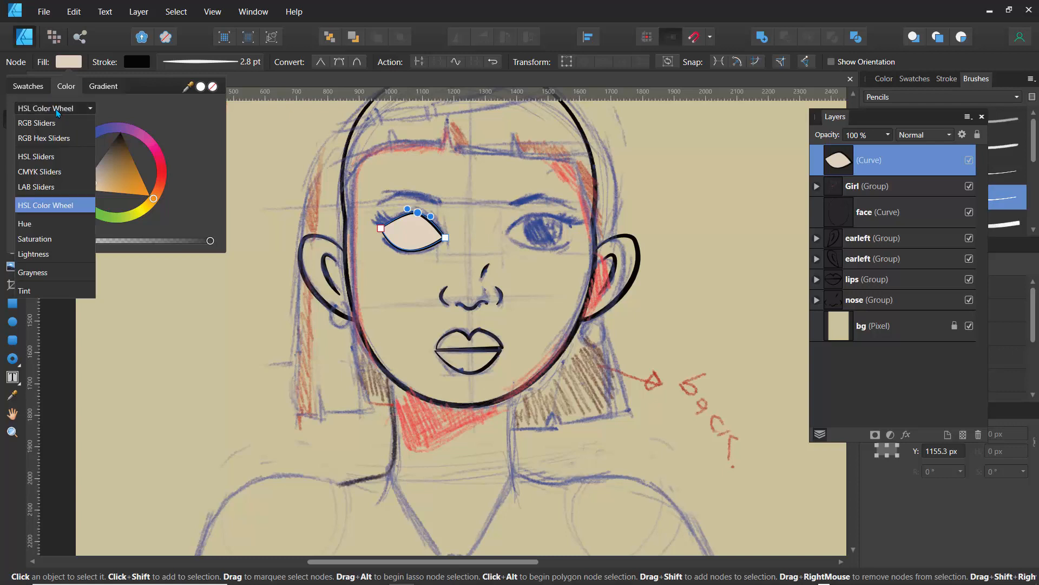
pyautogui.click(41, 157)
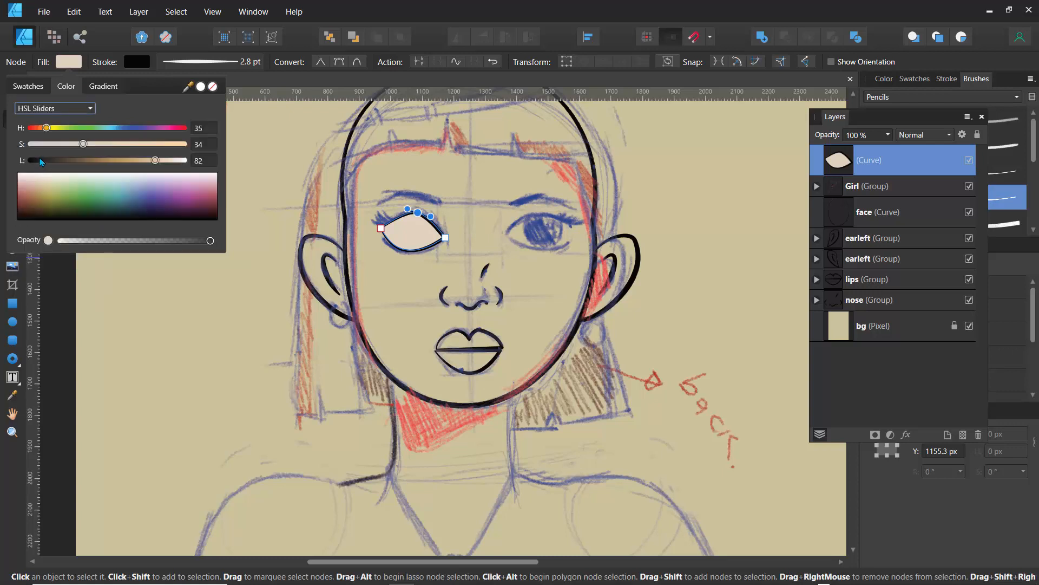
pyautogui.click(69, 112)
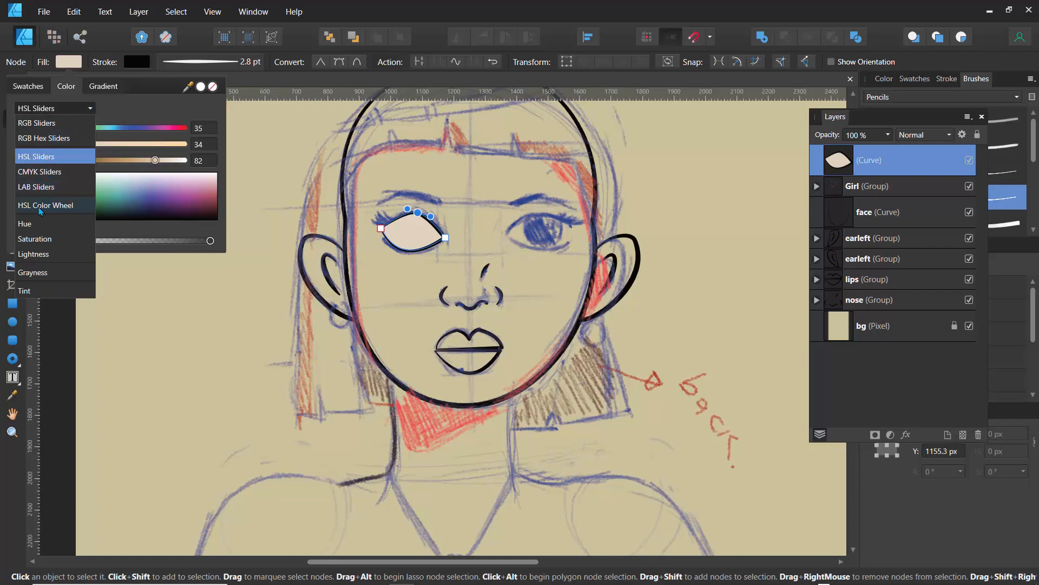
pyautogui.click(35, 143)
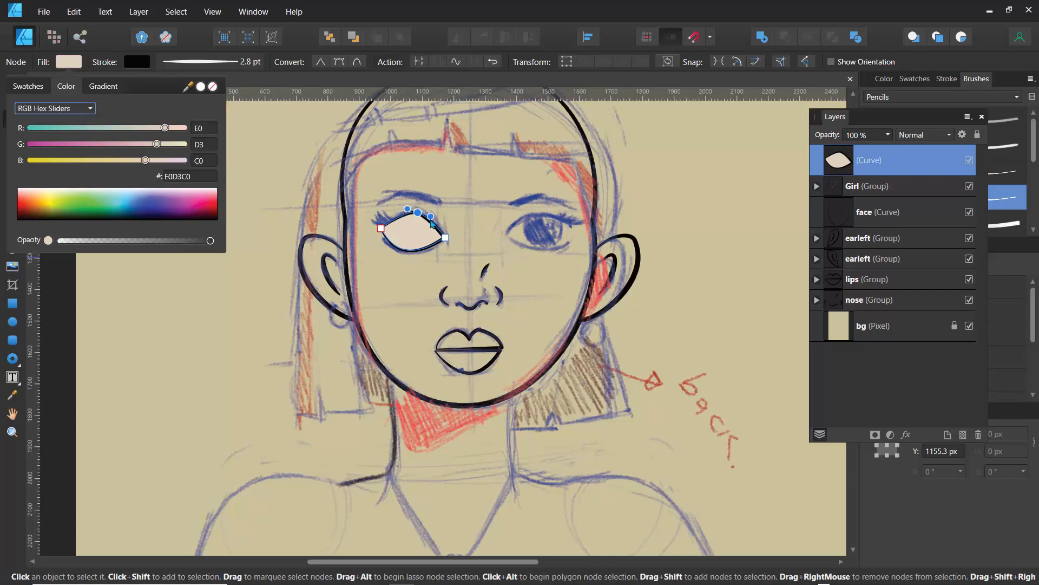
# Step: Hide the left eye curve and set a black fill with no stroke for the Ellipse tool
pyautogui.click(974, 167)
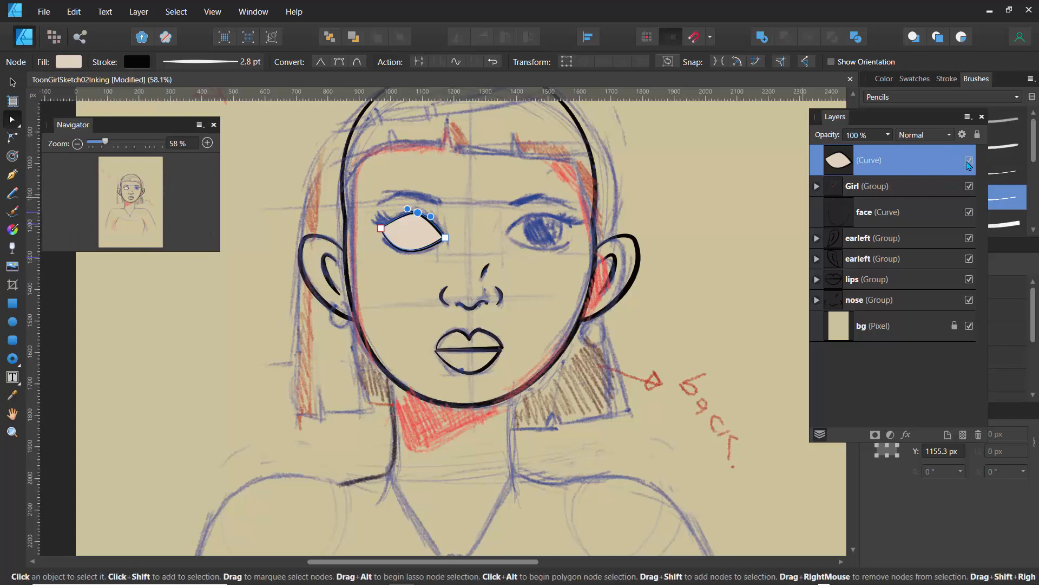
pyautogui.click(969, 161)
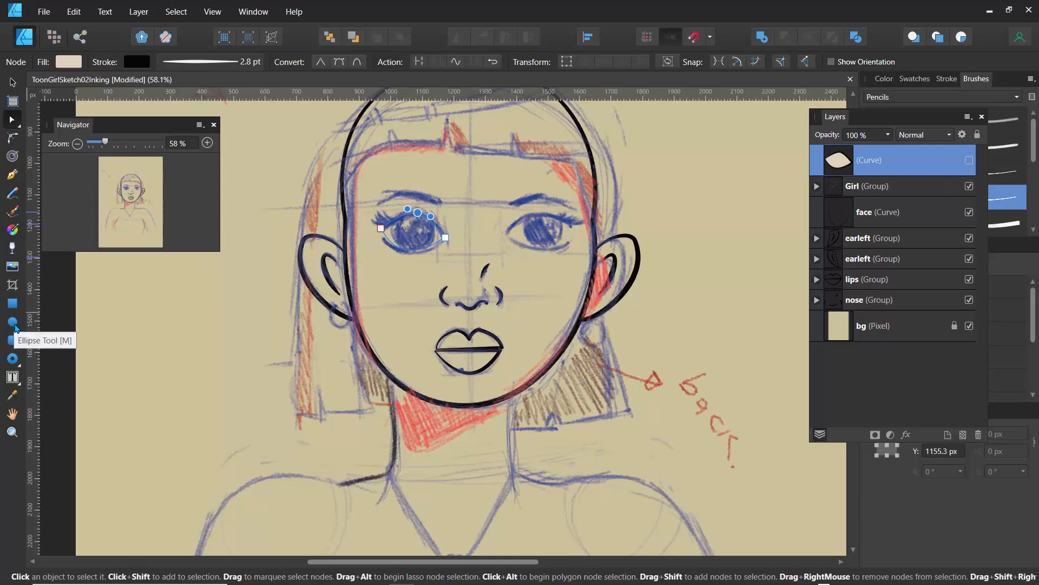
pyautogui.click(14, 324)
pyautogui.click(140, 62)
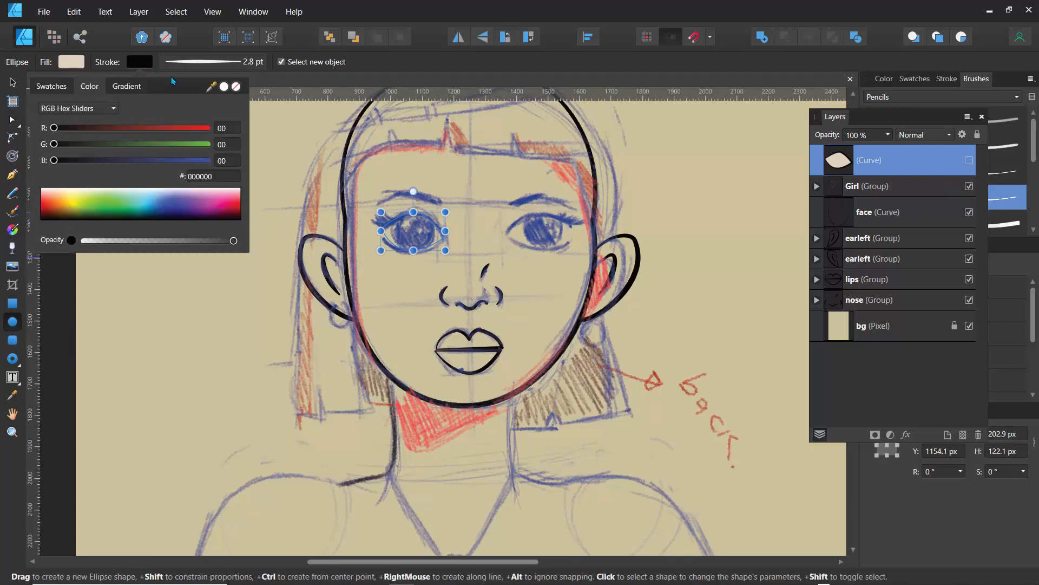
pyautogui.click(236, 87)
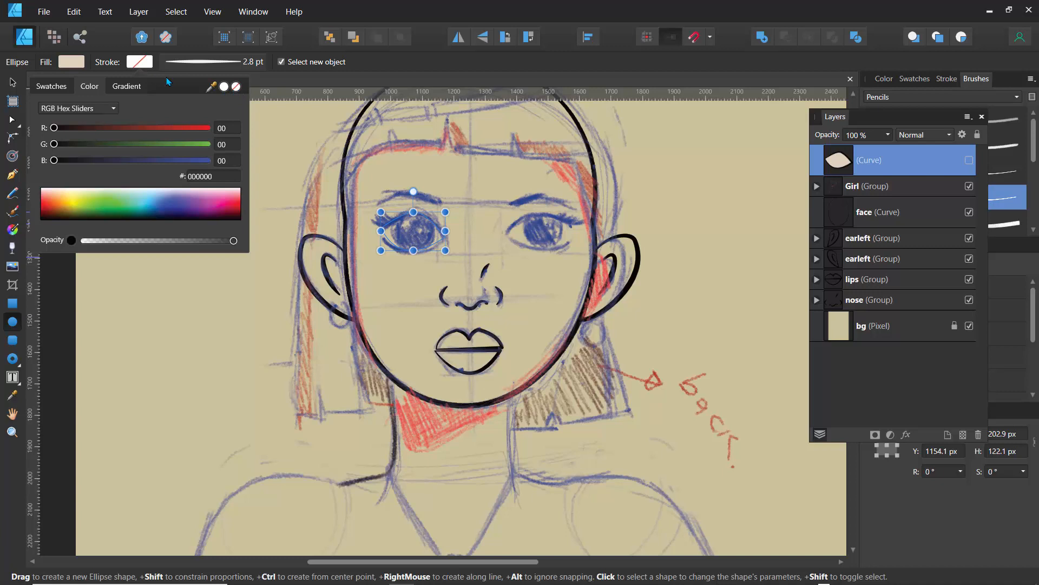
pyautogui.click(71, 62)
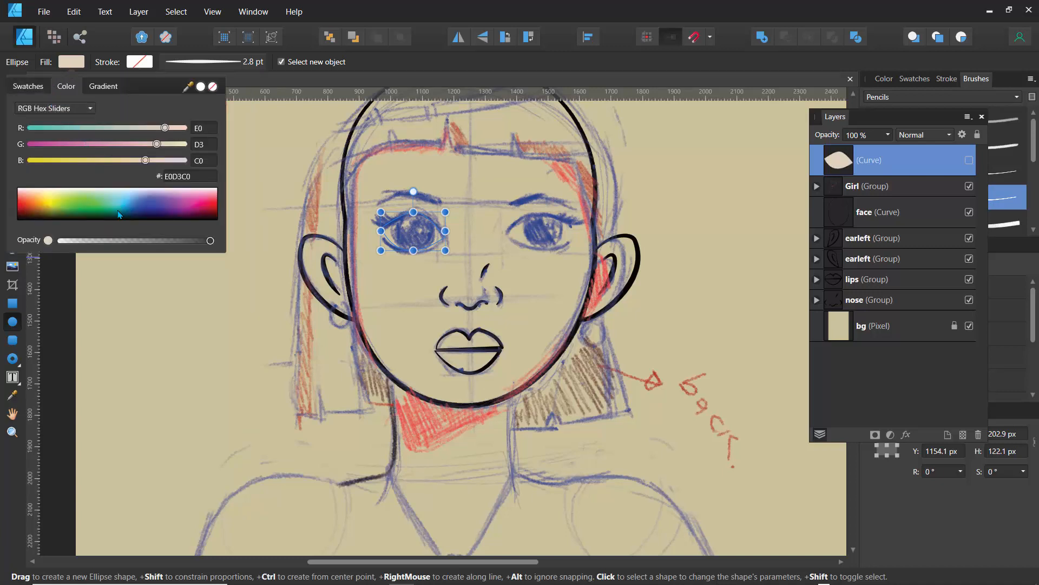
pyautogui.moveTo(104, 218); pyautogui.dragTo(100, 234)
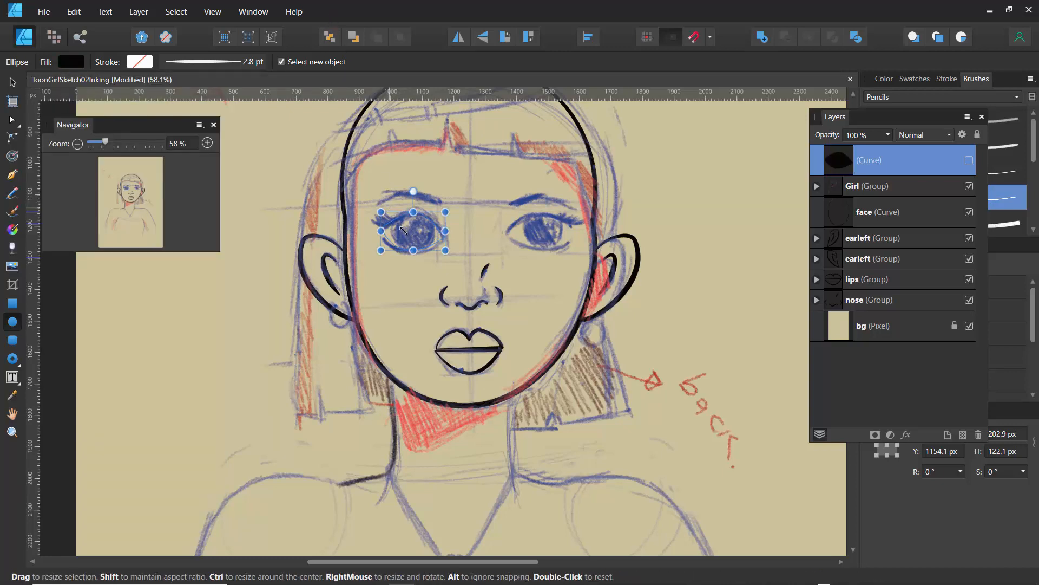
# Step: Try a black ellipse of about 158 × 165 px over the left eye's sketched iris, with the eye curve shown again
pyautogui.moveTo(381, 212); pyautogui.dragTo(401, 242)
pyautogui.hotkey('ctrl', 'z')
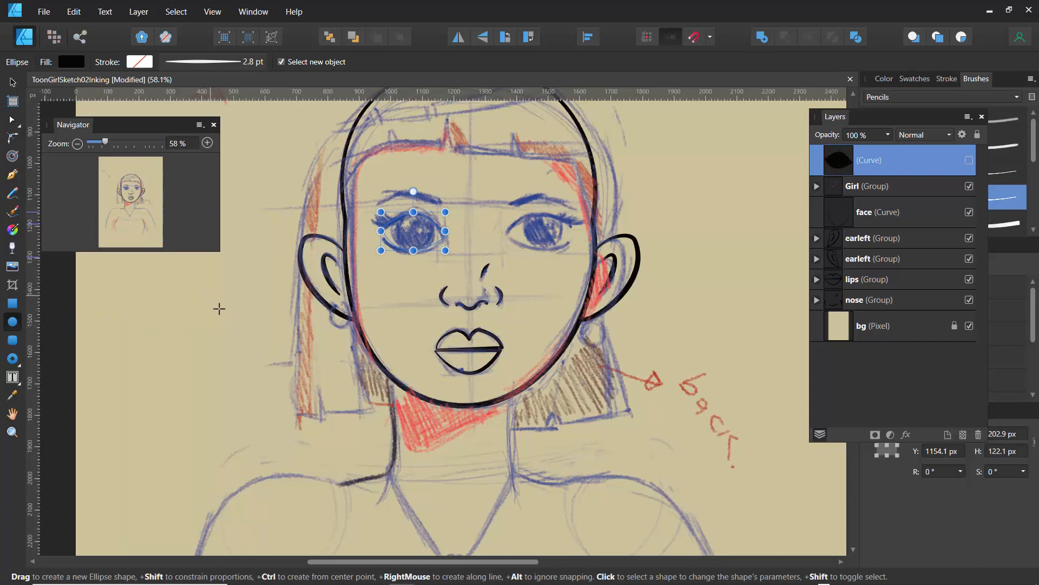
pyautogui.moveTo(210, 296); pyautogui.dragTo(411, 232)
pyautogui.press('v')
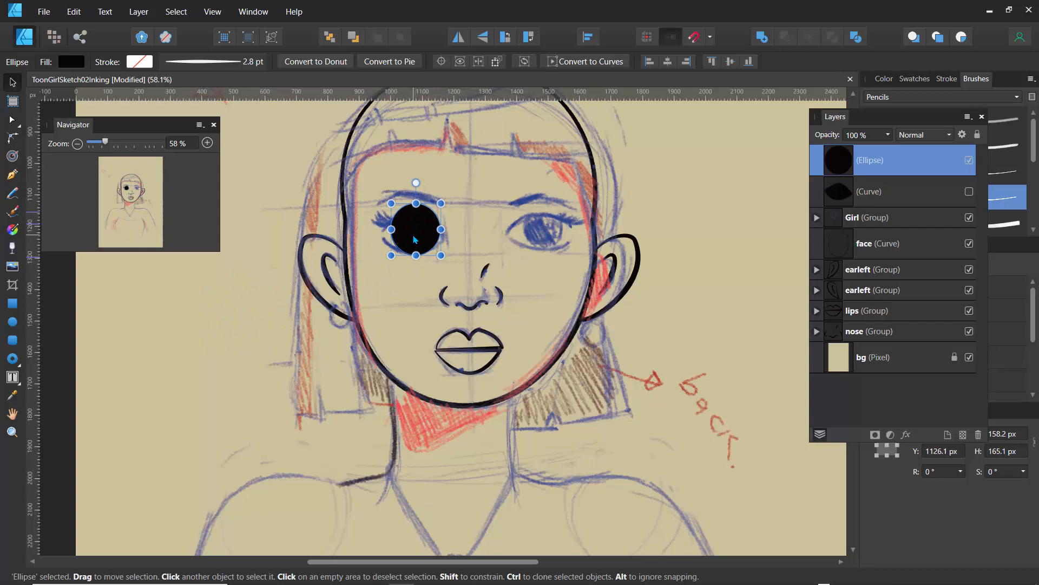
pyautogui.click(969, 193)
pyautogui.click(844, 197)
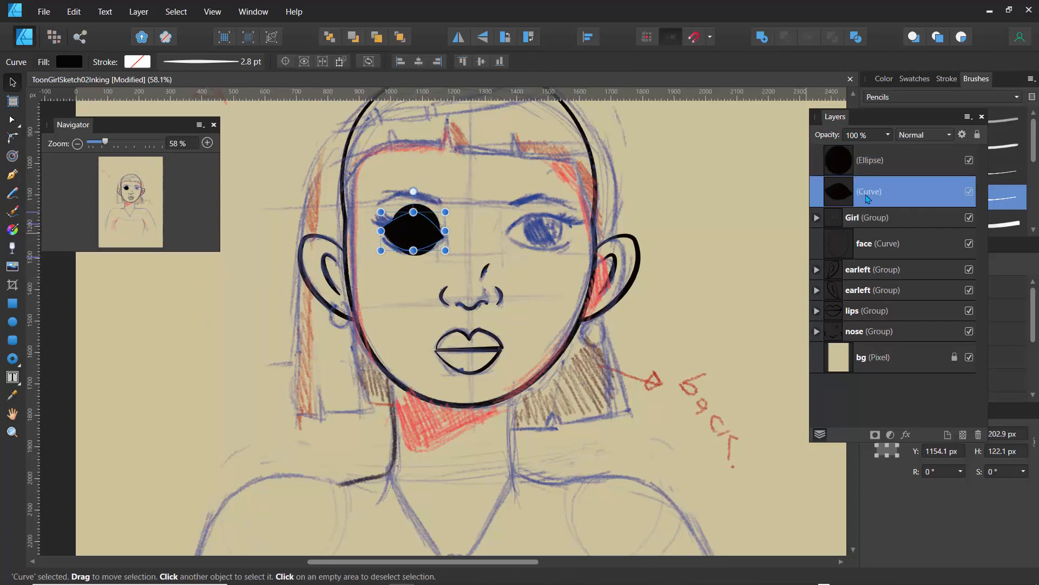
# Step: Undo the ellipse, the black fill and the stroke removal, back to the visible beige eye curve
pyautogui.hotkey('ctrl', 'z')
pyautogui.hotkey('ctrl', 'z')
pyautogui.hotkey('ctrl', 'z')
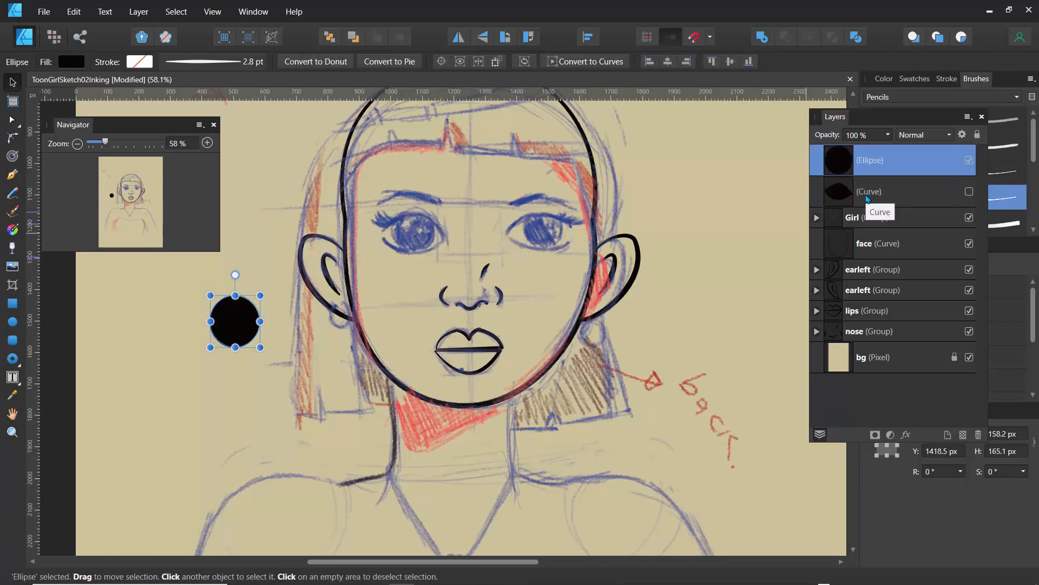
pyautogui.hotkey('ctrl', 'z')
pyautogui.hotkey('ctrl', 'z')
pyautogui.hotkey('ctrl', 'z')
pyautogui.hotkey('ctrl', 'z')
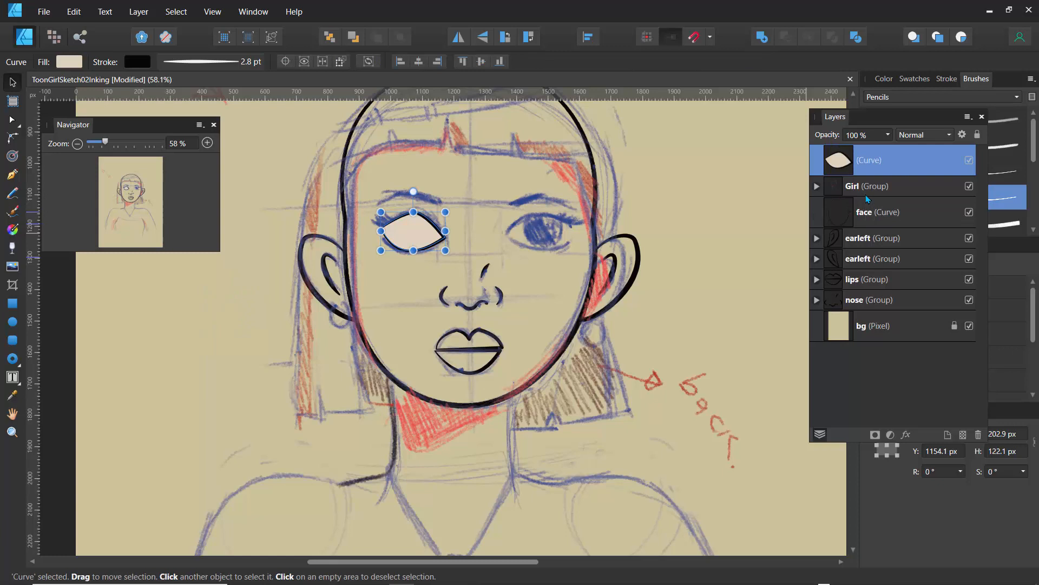
# Step: Lower the left eye curve's opacity to 25% and deselect it
pyautogui.click(254, 247)
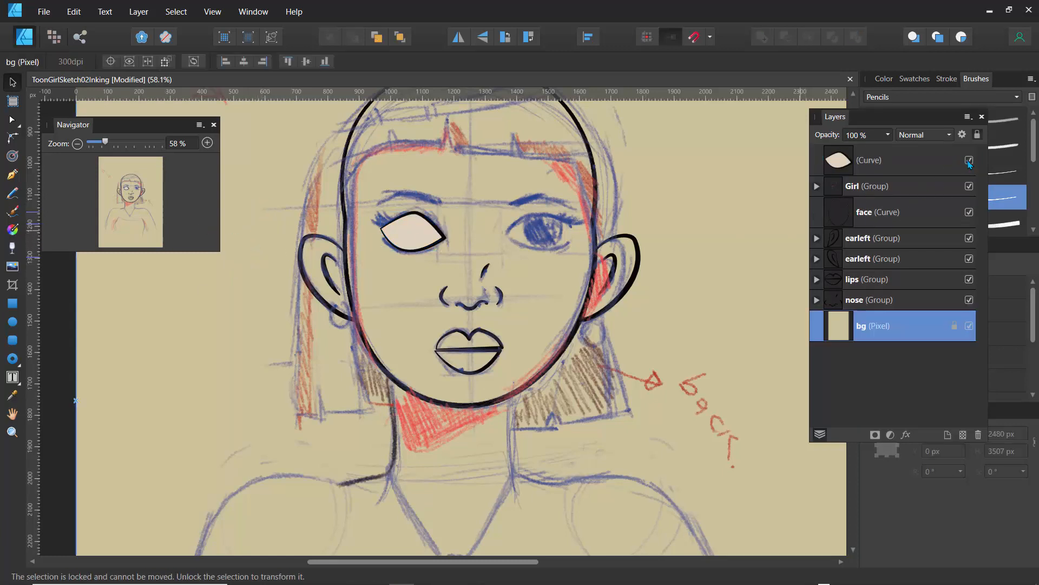
pyautogui.click(891, 168)
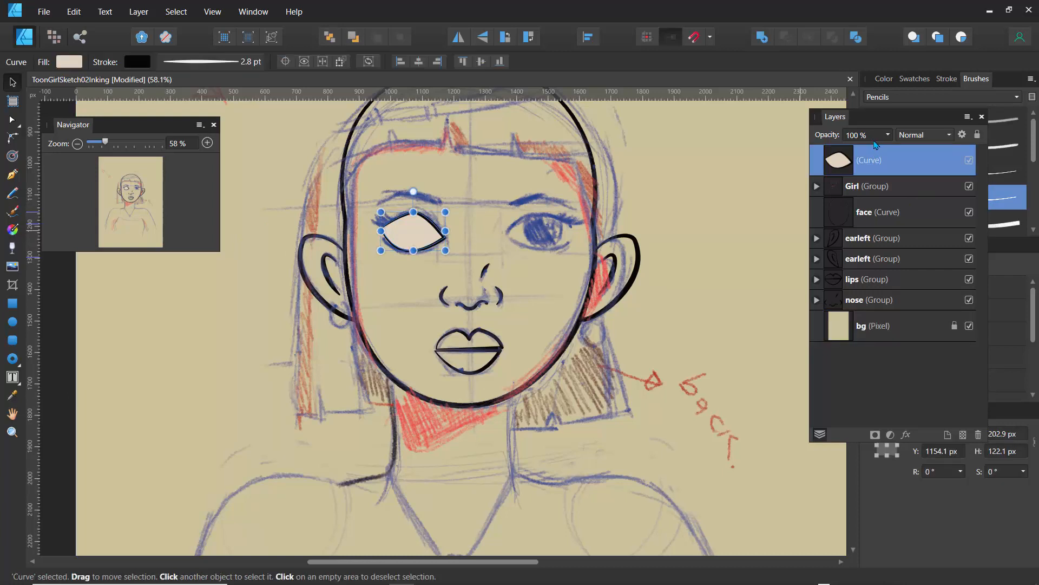
pyautogui.click(888, 137)
pyautogui.moveTo(888, 149); pyautogui.dragTo(819, 164)
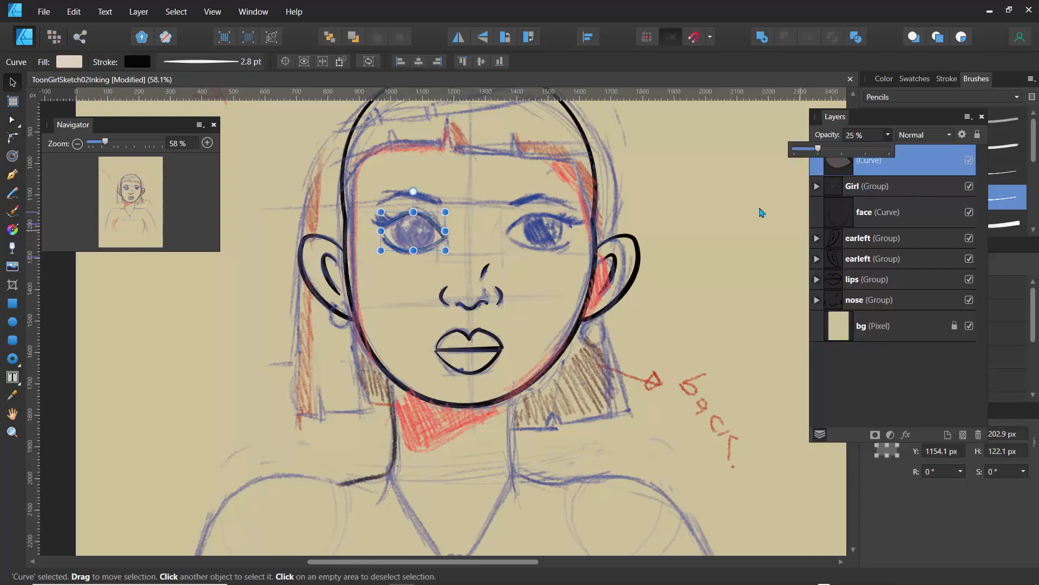
pyautogui.click(303, 171)
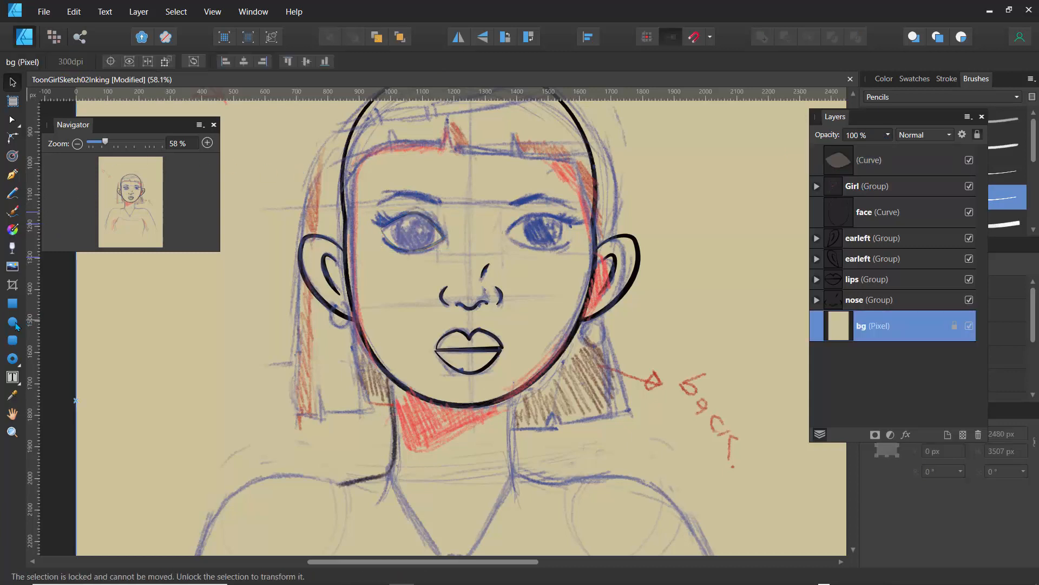
# Step: Draw a black-filled ellipse of about 150 × 151 px over the left eye's sketched iris
pyautogui.click(13, 324)
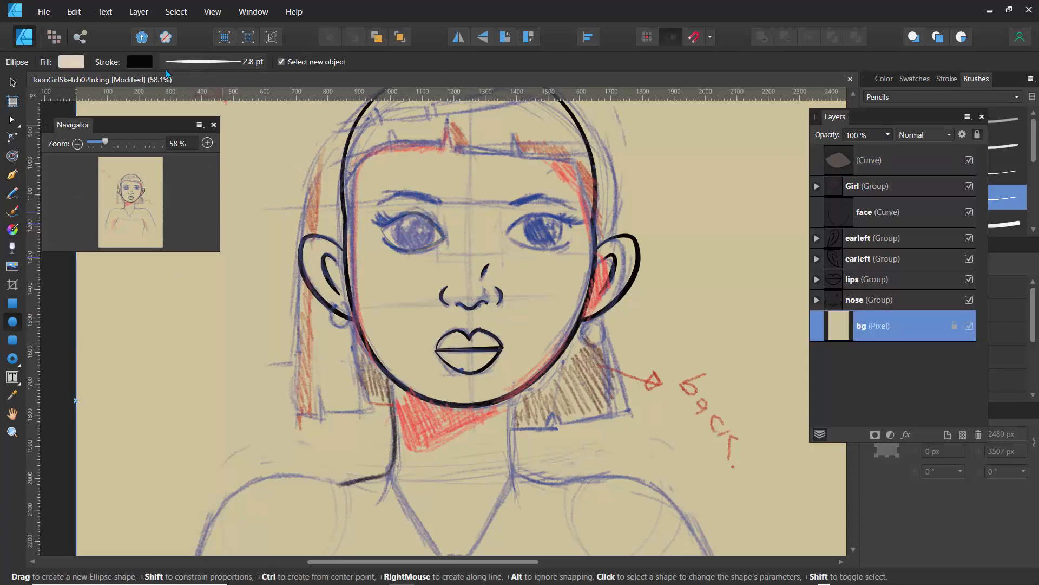
pyautogui.click(69, 61)
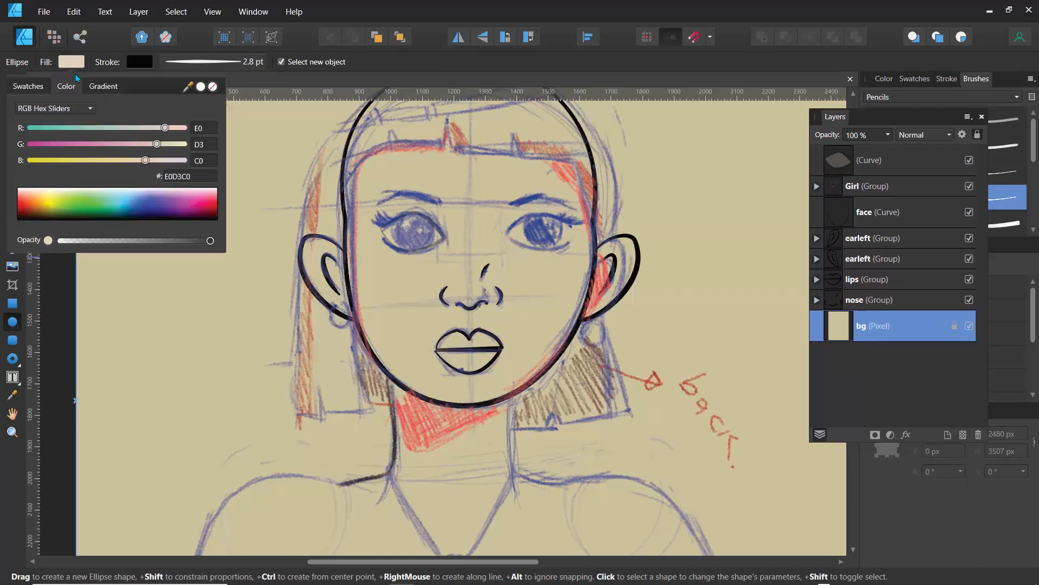
pyautogui.click(118, 217)
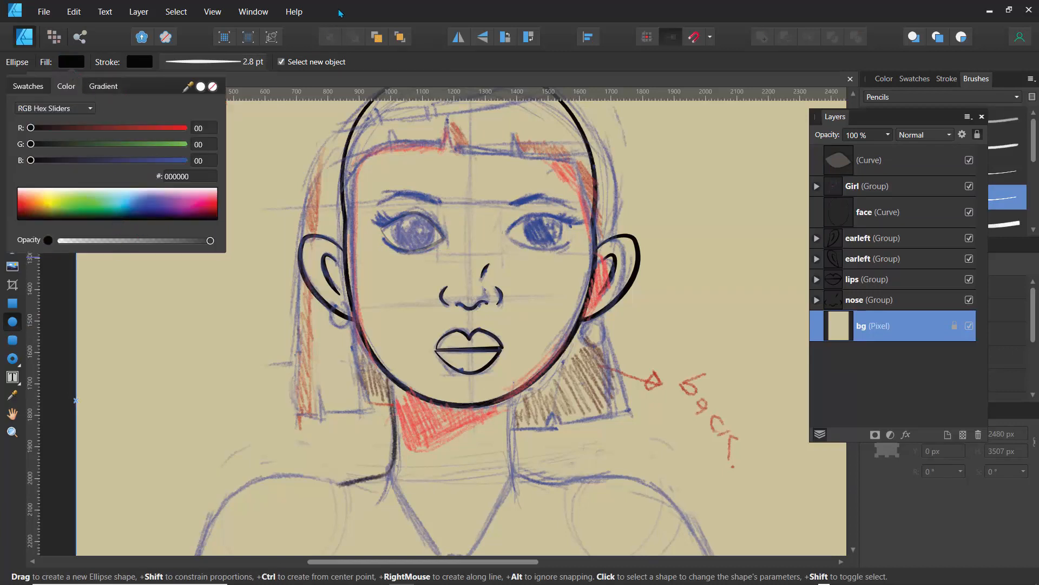
pyautogui.moveTo(388, 202); pyautogui.dragTo(437, 249)
pyautogui.moveTo(388, 225); pyautogui.dragTo(438, 226)
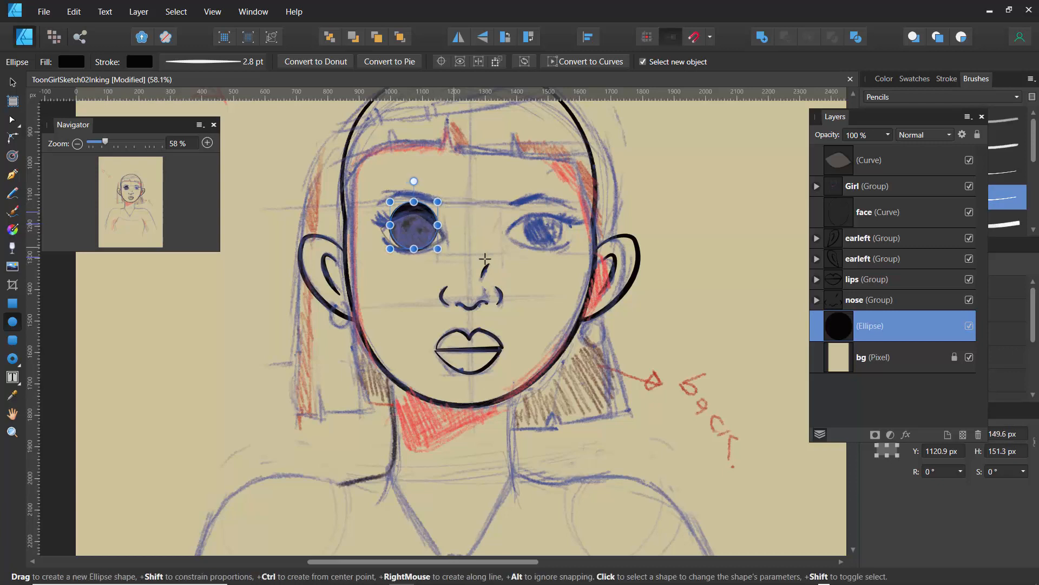
# Step: Move the ellipse layer to just below the left eye curve and set the curve's opacity to 100%
pyautogui.moveTo(855, 318); pyautogui.dragTo(824, 187)
pyautogui.click(848, 168)
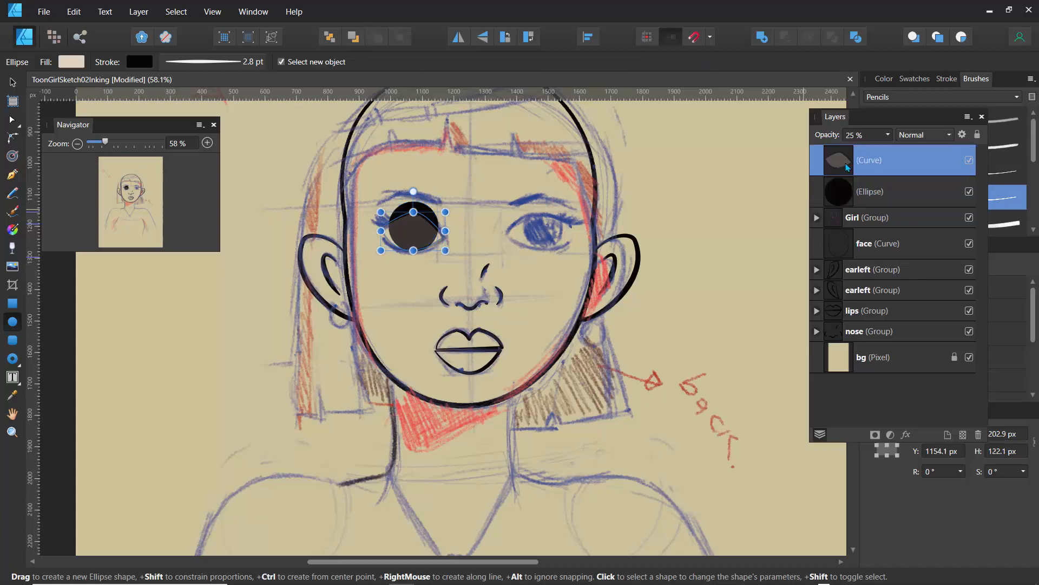
pyautogui.click(888, 134)
pyautogui.moveTo(888, 148); pyautogui.dragTo(990, 173)
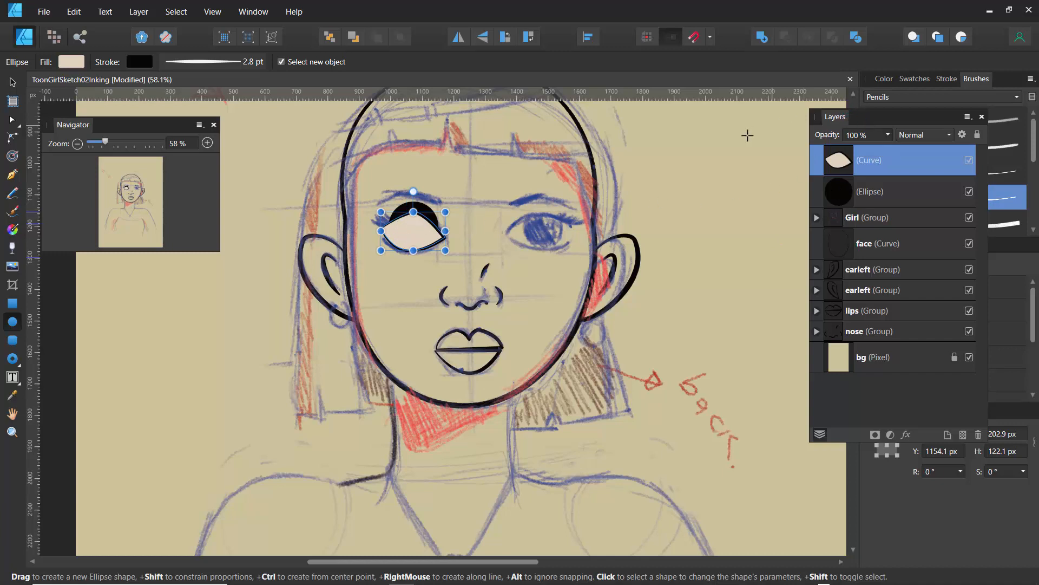
# Step: Nest the ellipse inside the left eye curve so it is clipped to the eye shape, and deselect it
pyautogui.moveTo(866, 122); pyautogui.dragTo(705, 127)
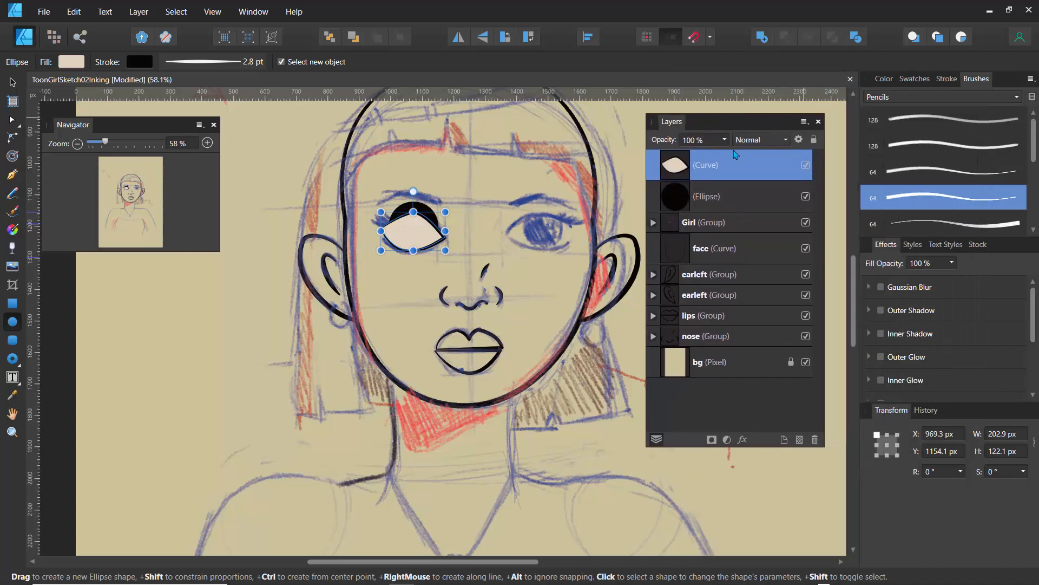
pyautogui.click(678, 210)
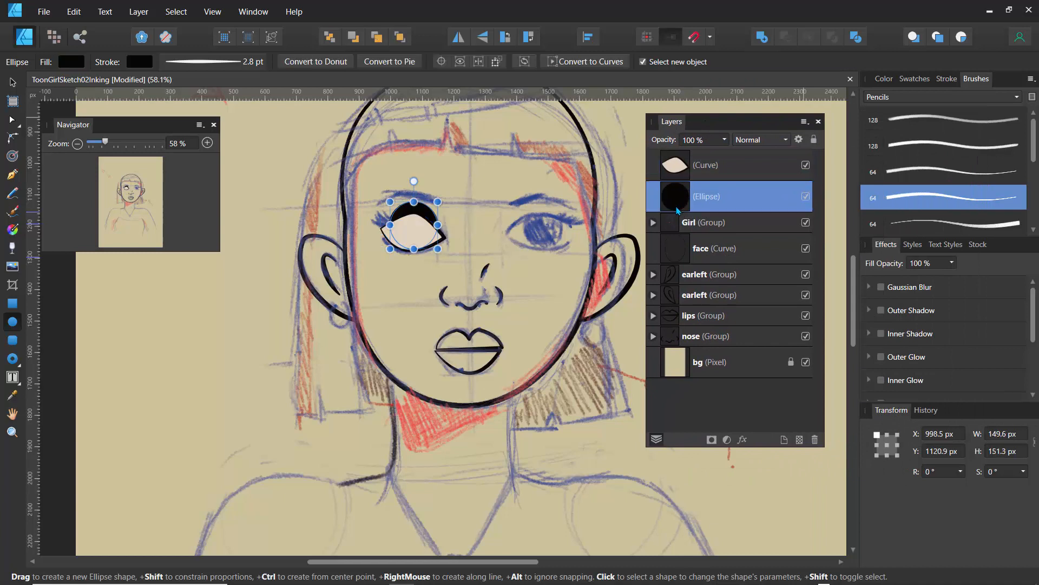
pyautogui.moveTo(676, 201); pyautogui.dragTo(696, 180)
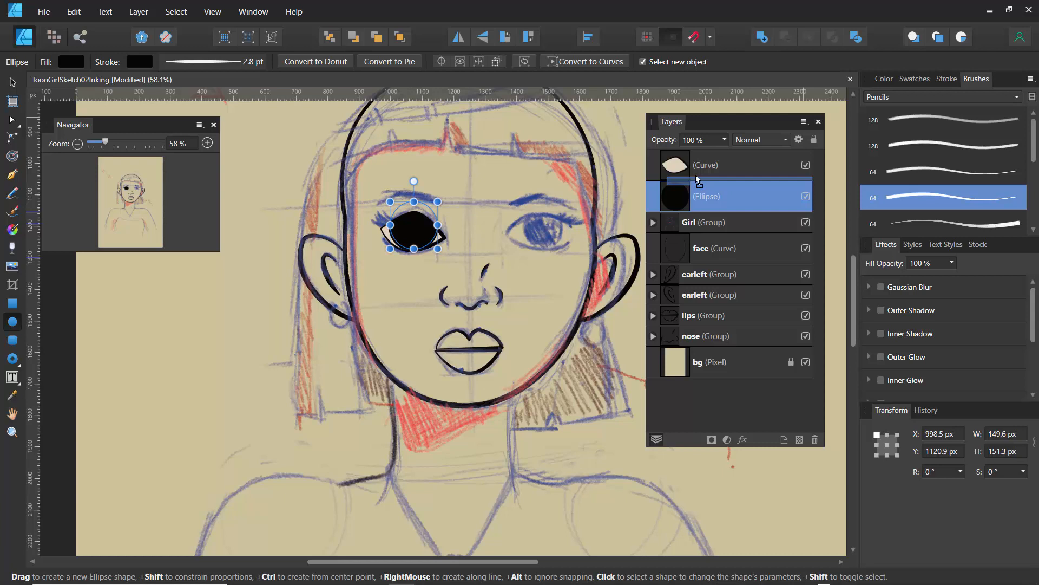
pyautogui.moveTo(699, 182); pyautogui.dragTo(699, 181)
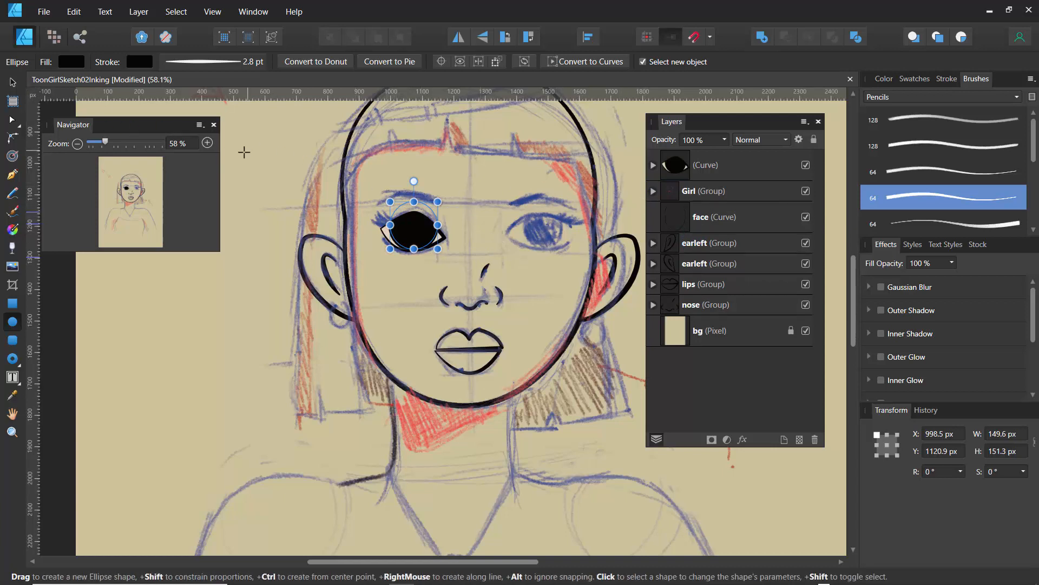
pyautogui.press('v')
pyautogui.click(276, 175)
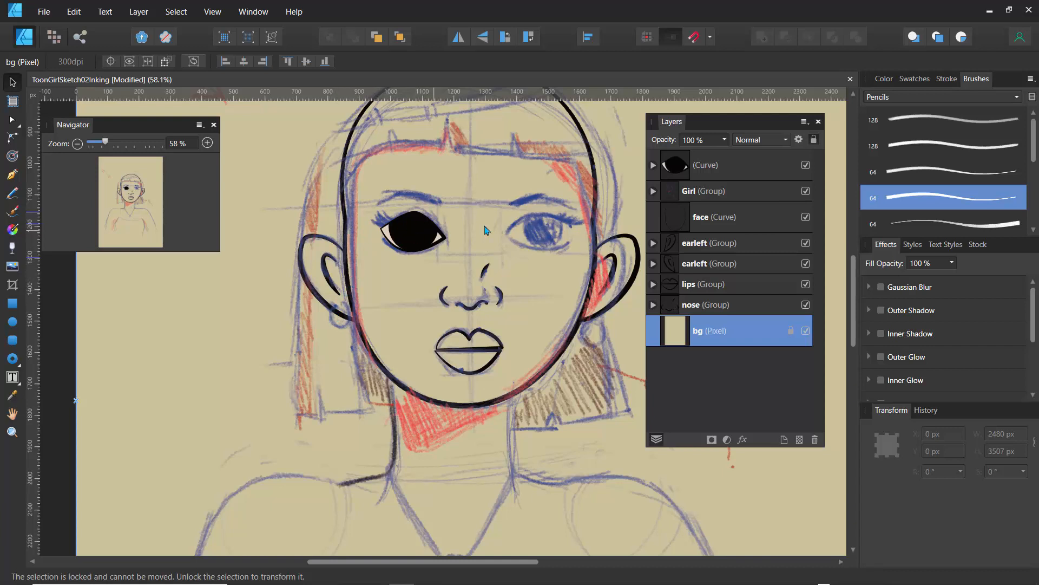
# Step: Shift the left eye below its sketched position and broaden its upper lid by lengthening the top node's handles on both sides
pyautogui.click(684, 169)
pyautogui.moveTo(407, 234)
pyautogui.mouseDown()
pyautogui.moveTo(310, 241)
pyautogui.moveTo(405, 232)
pyautogui.mouseUp()
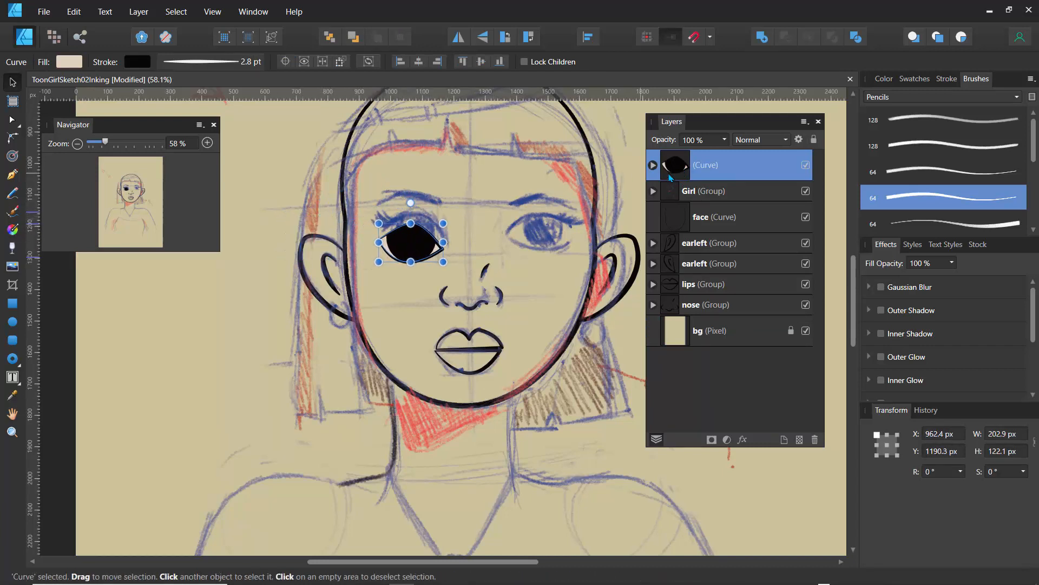
pyautogui.click(653, 165)
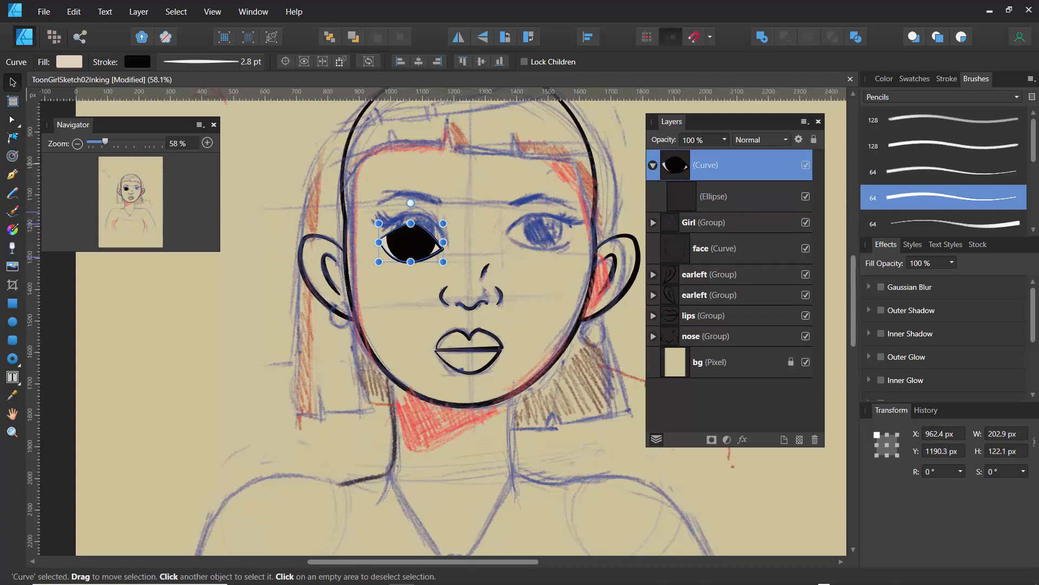
pyautogui.click(12, 119)
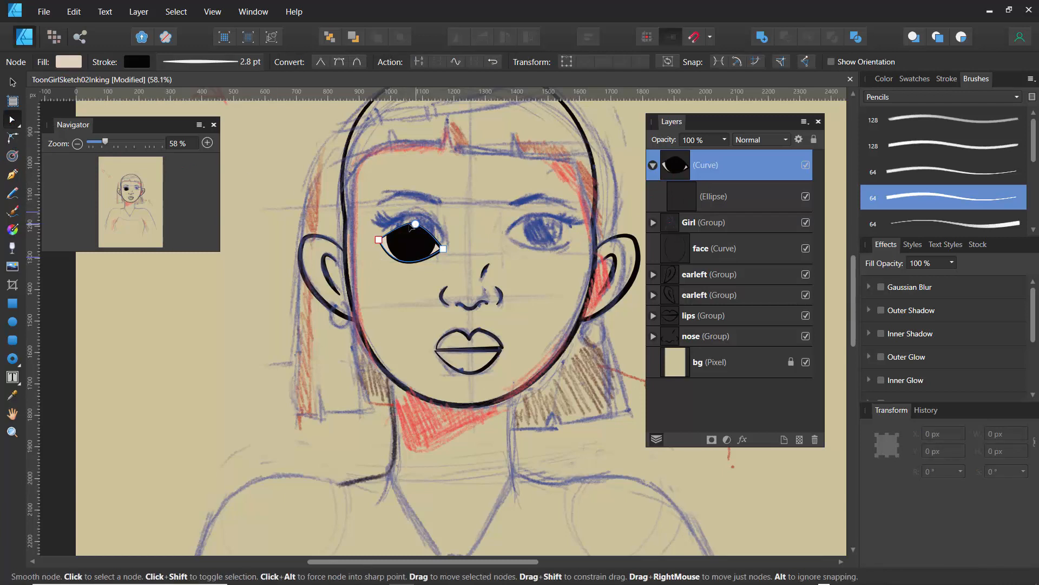
pyautogui.click(415, 225)
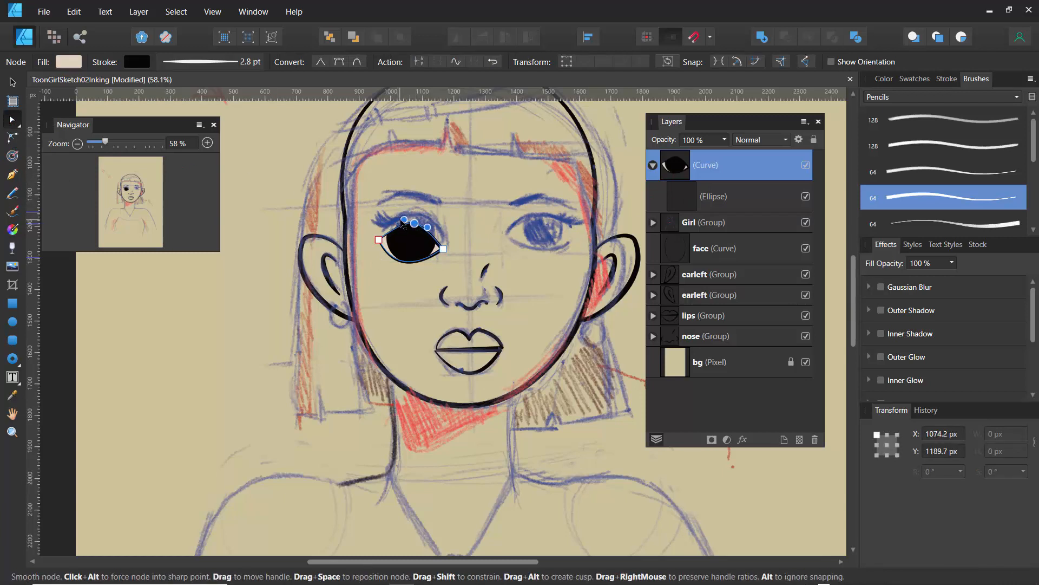
pyautogui.moveTo(395, 221); pyautogui.dragTo(436, 226)
pyautogui.click(653, 165)
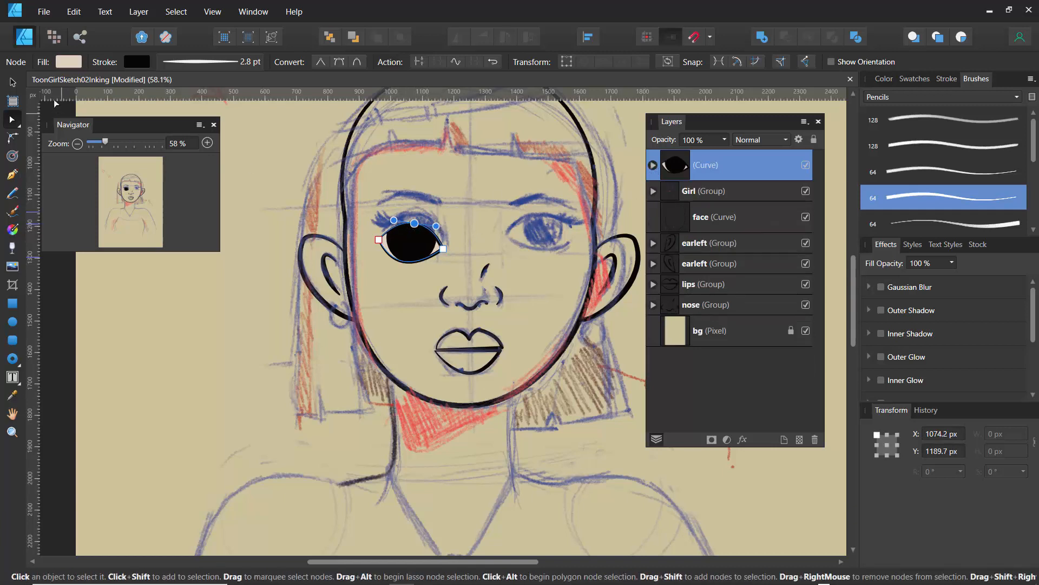
# Step: Move the left eye back up over its sketched position and deselect it
pyautogui.click(12, 83)
pyautogui.moveTo(411, 244); pyautogui.dragTo(413, 234)
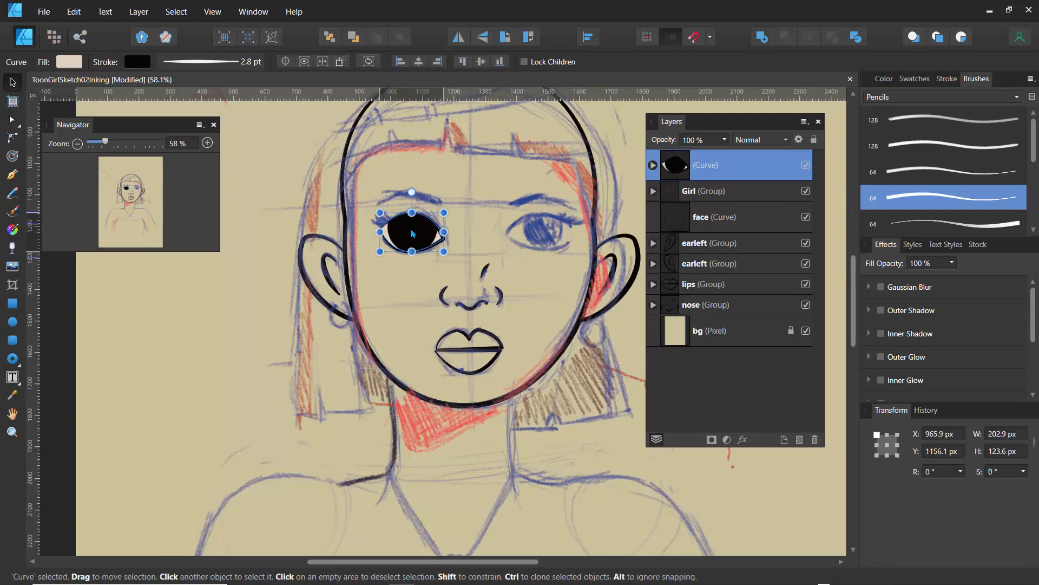
pyautogui.click(317, 210)
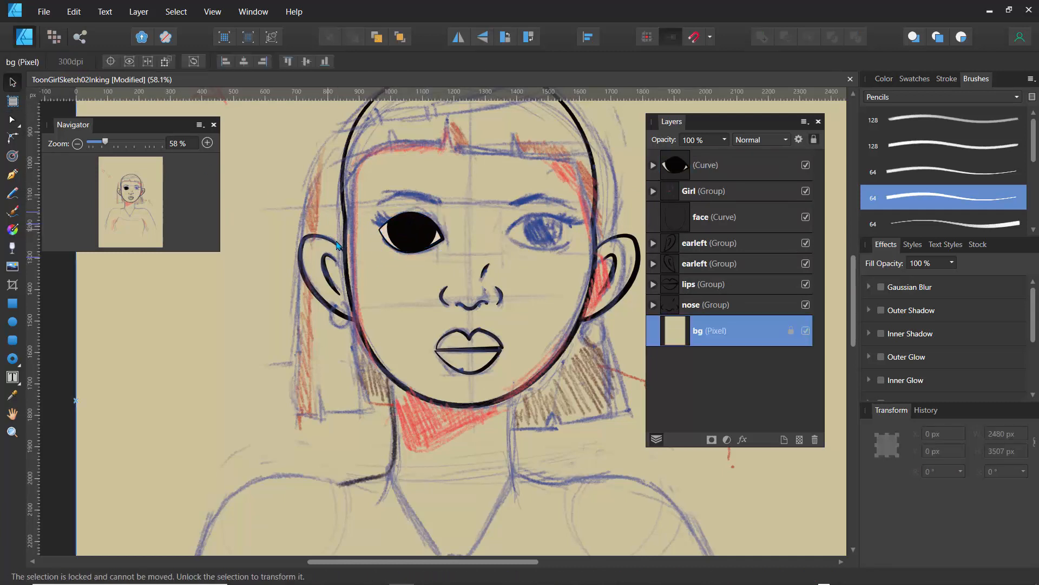
# Step: Rename the left eye's curve layer as eye_l and deselect it
pyautogui.click(411, 247)
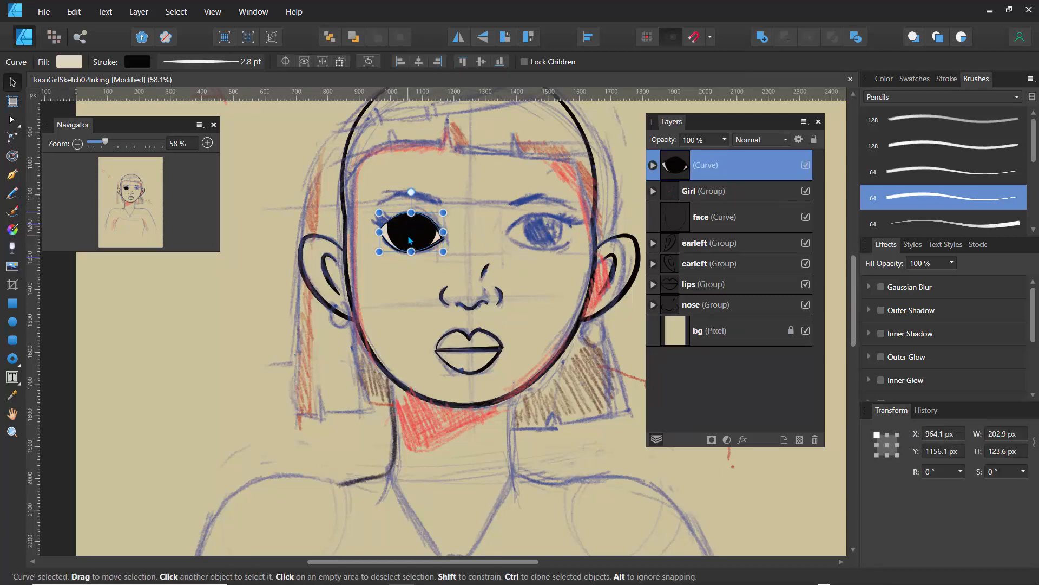
pyautogui.doubleClick(704, 164)
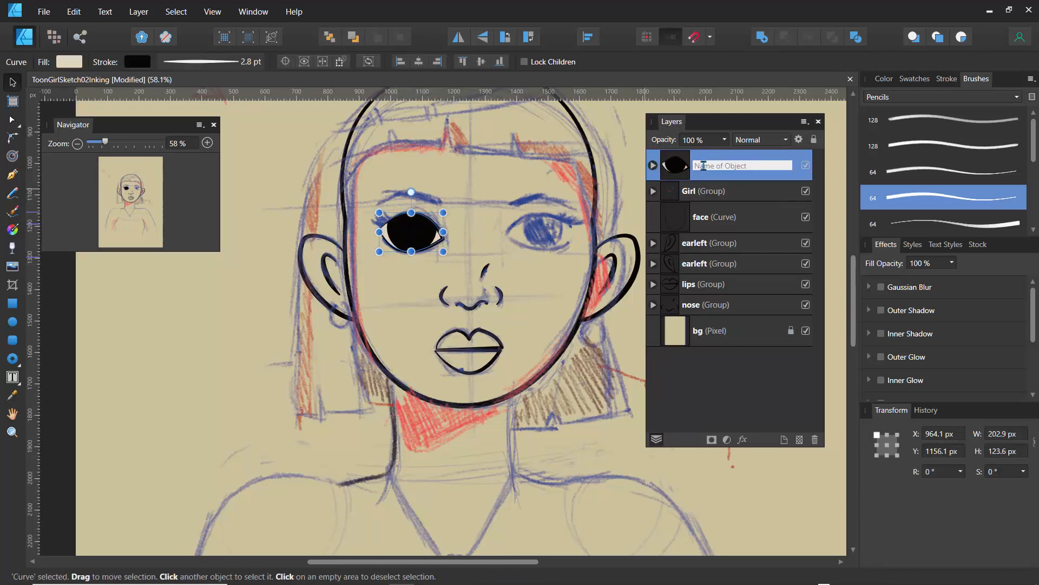
pyautogui.write('eye_l')
pyautogui.press('Return')
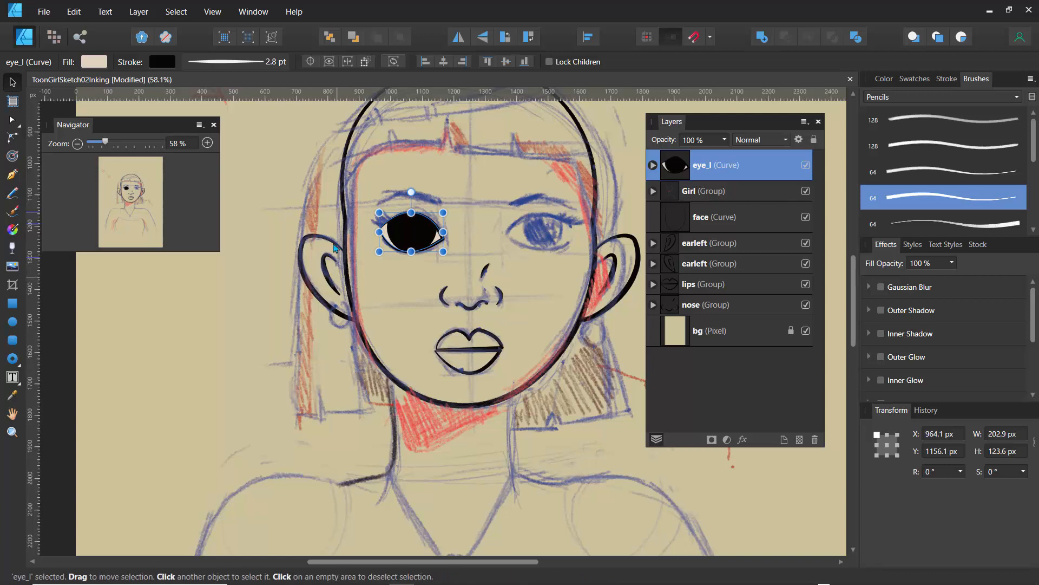
pyautogui.click(362, 246)
# Step: Draw three short curved eyelashes at the left eye's outer upper corner with the Pencil tool at 2.8 pt
pyautogui.moveTo(105, 143); pyautogui.dragTo(134, 142)
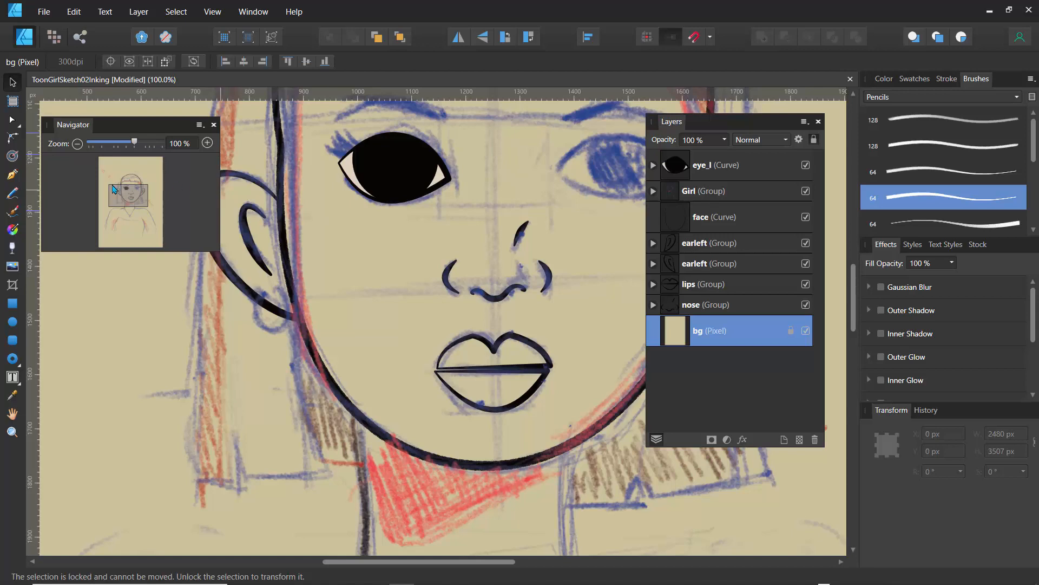
pyautogui.moveTo(130, 192)
pyautogui.mouseDown()
pyautogui.moveTo(130, 180)
pyautogui.moveTo(128, 192)
pyautogui.mouseUp()
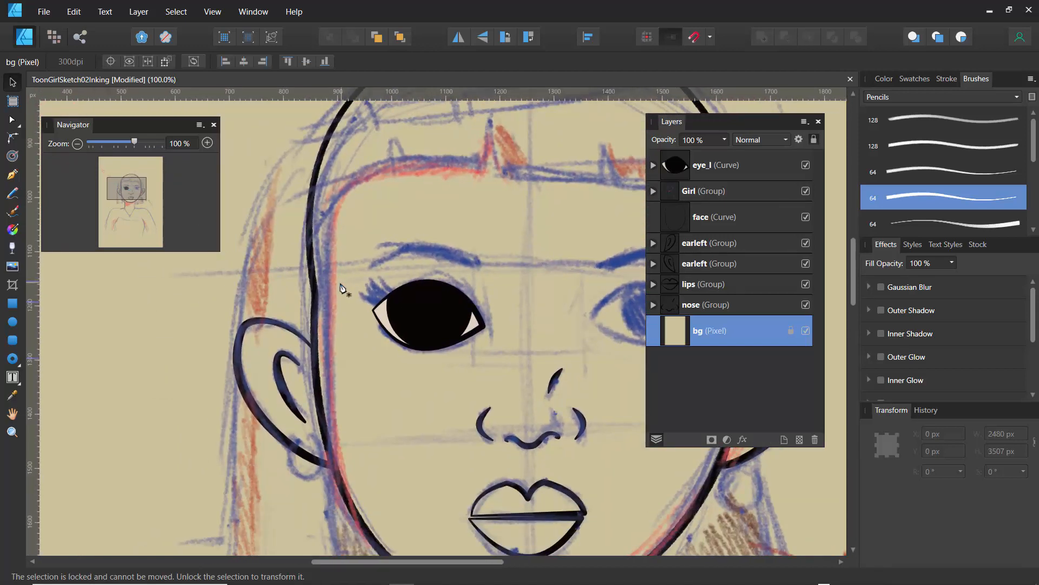
pyautogui.press('p')
pyautogui.click(12, 193)
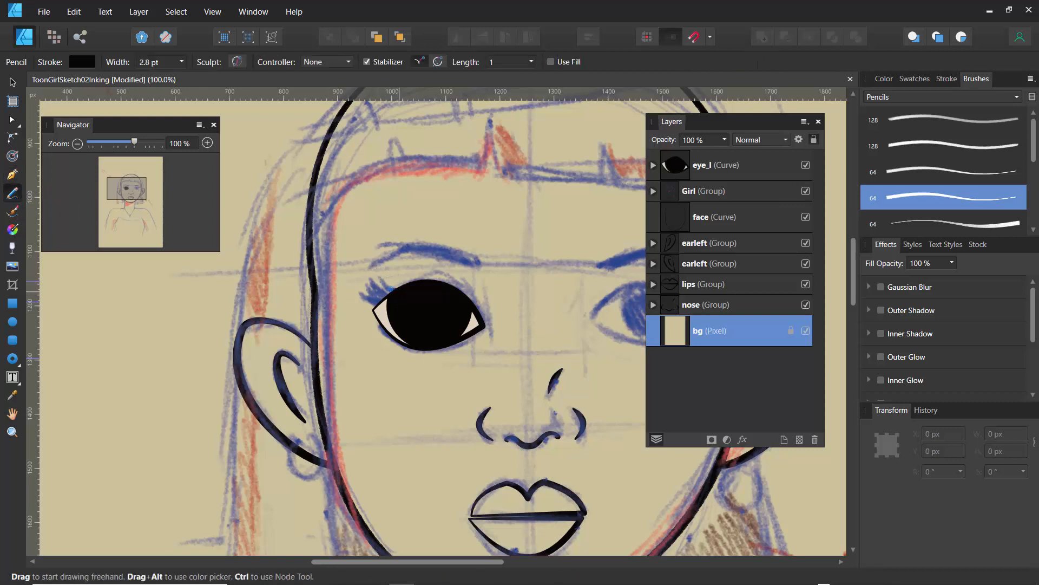
pyautogui.moveTo(384, 277)
pyautogui.mouseDown()
pyautogui.moveTo(389, 287)
pyautogui.moveTo(377, 288)
pyautogui.moveTo(395, 310)
pyautogui.mouseUp()
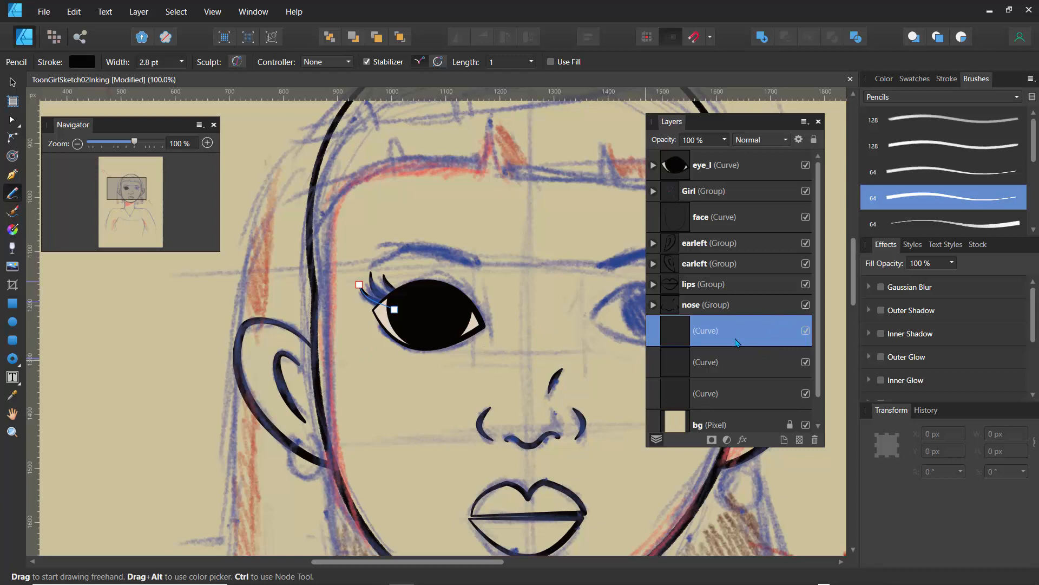
# Step: Group the three eyelash curves and name the group lashes
pyautogui.click(681, 360)
pyautogui.click(678, 343)
pyautogui.keyDown('shift'); pyautogui.click(681, 395); pyautogui.keyUp('shift')
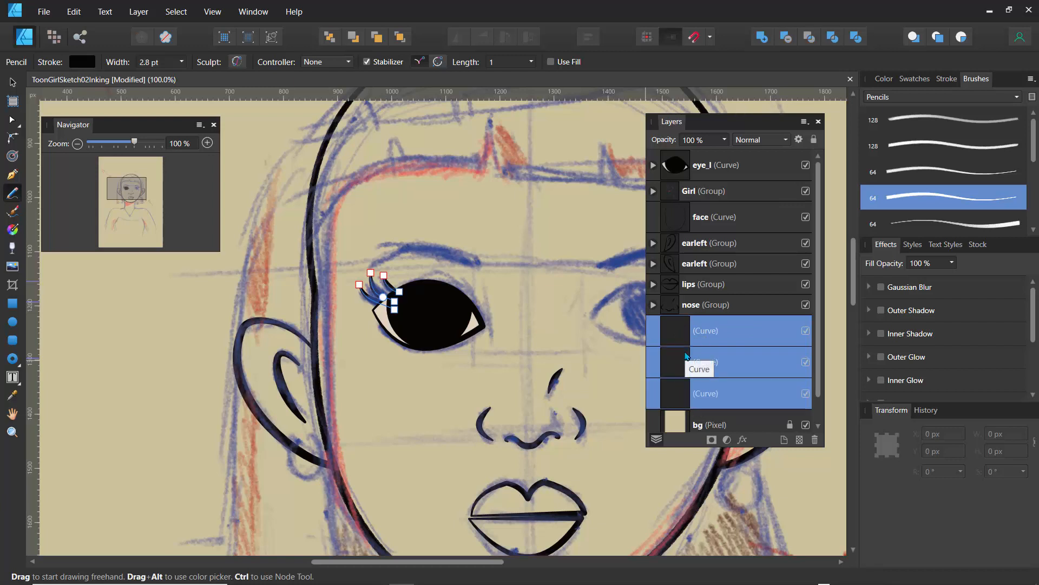
pyautogui.press('ctrl')
pyautogui.hotkey('ctrl', 'g')
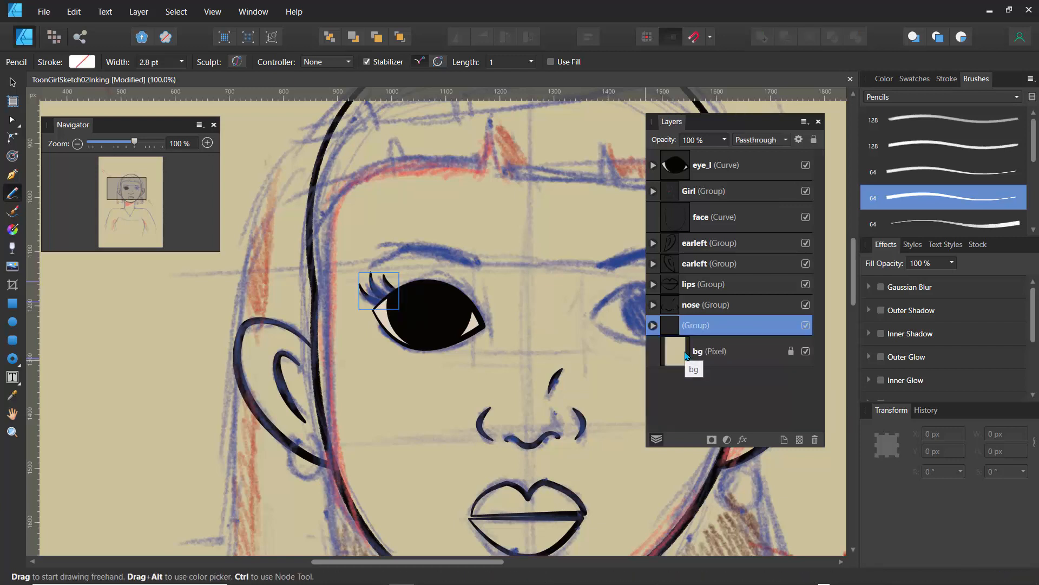
pyautogui.doubleClick(692, 325)
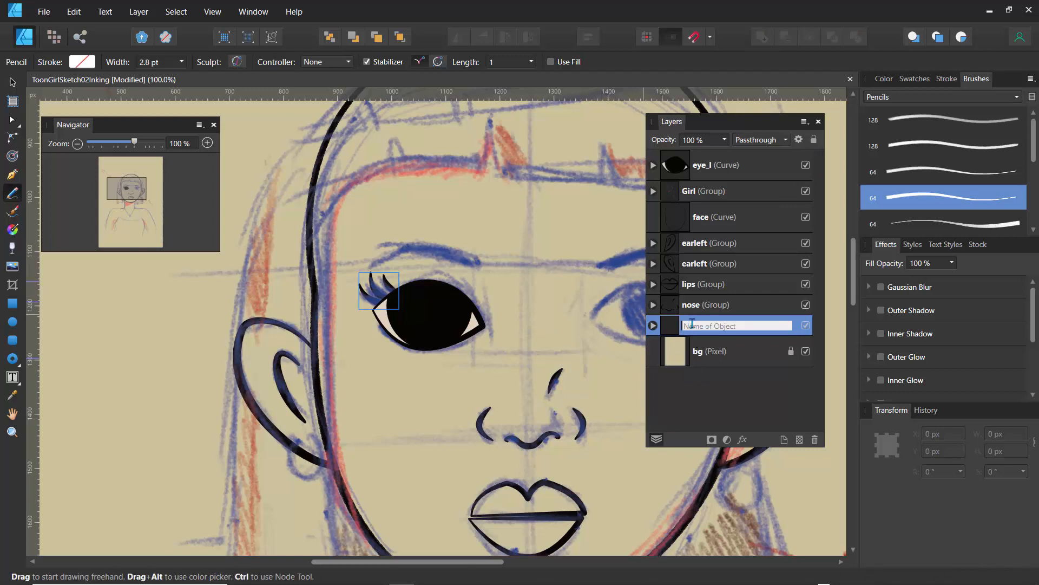
pyautogui.write('lashes')
pyautogui.press('Return')
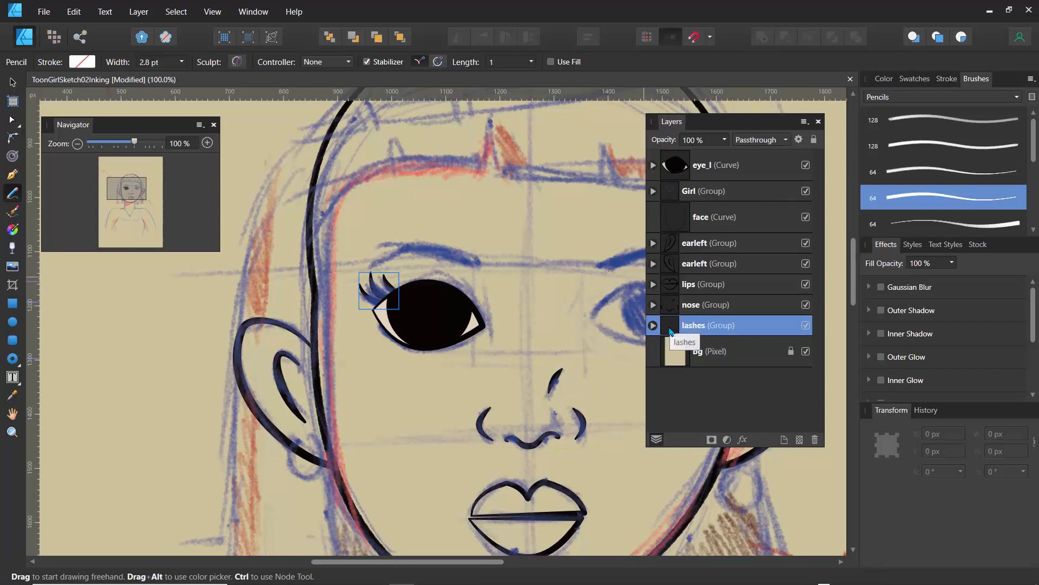
# Step: Move the lashes group directly below the eye_l layer and select eye_l
pyautogui.moveTo(670, 331)
pyautogui.mouseDown()
pyautogui.moveTo(676, 187)
pyautogui.moveTo(694, 182)
pyautogui.moveTo(679, 189)
pyautogui.mouseUp()
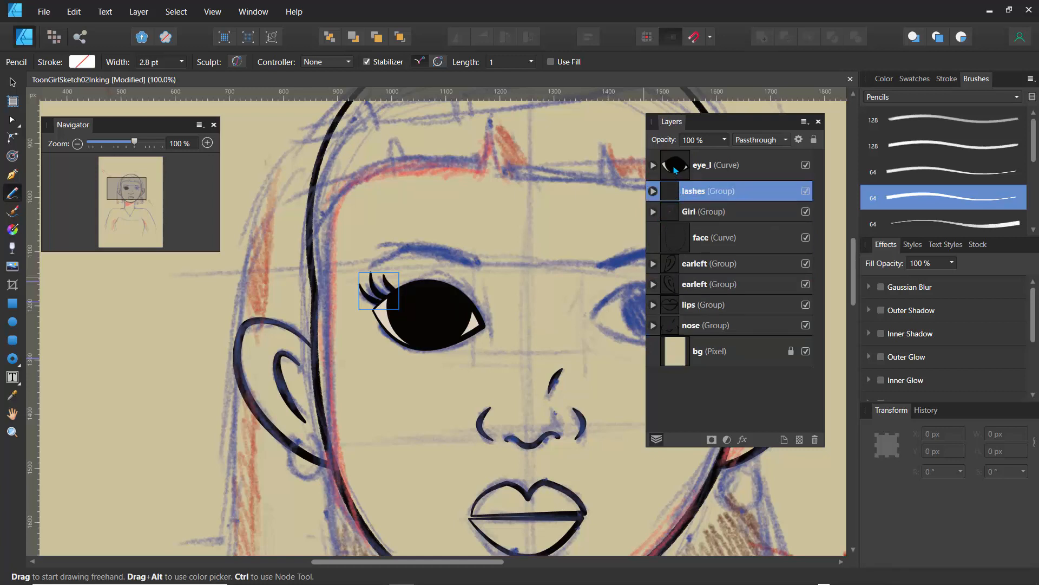
pyautogui.click(676, 170)
pyautogui.click(673, 194)
pyautogui.click(674, 174)
pyautogui.click(672, 189)
pyautogui.click(677, 170)
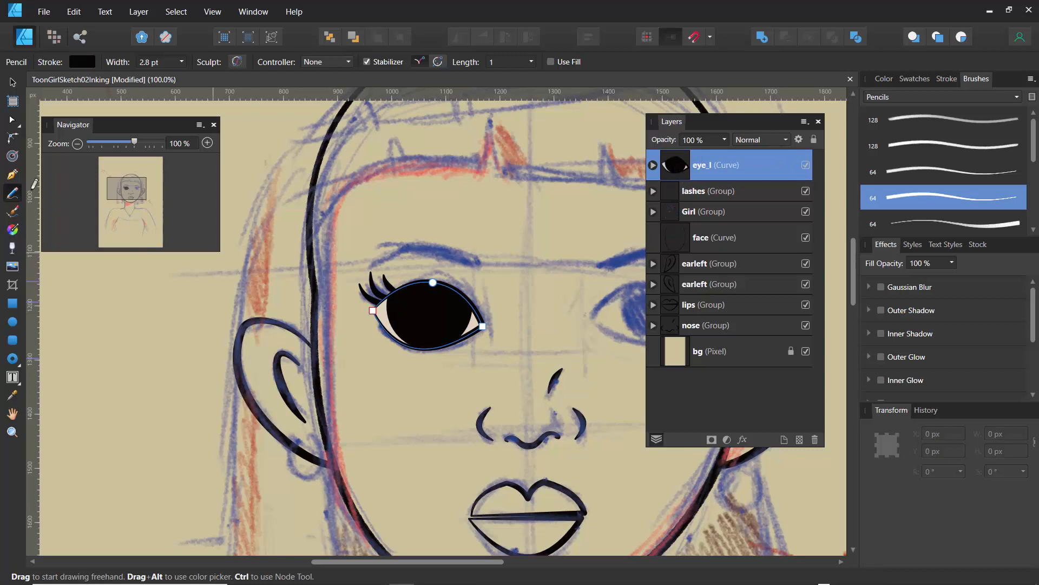
pyautogui.click(12, 175)
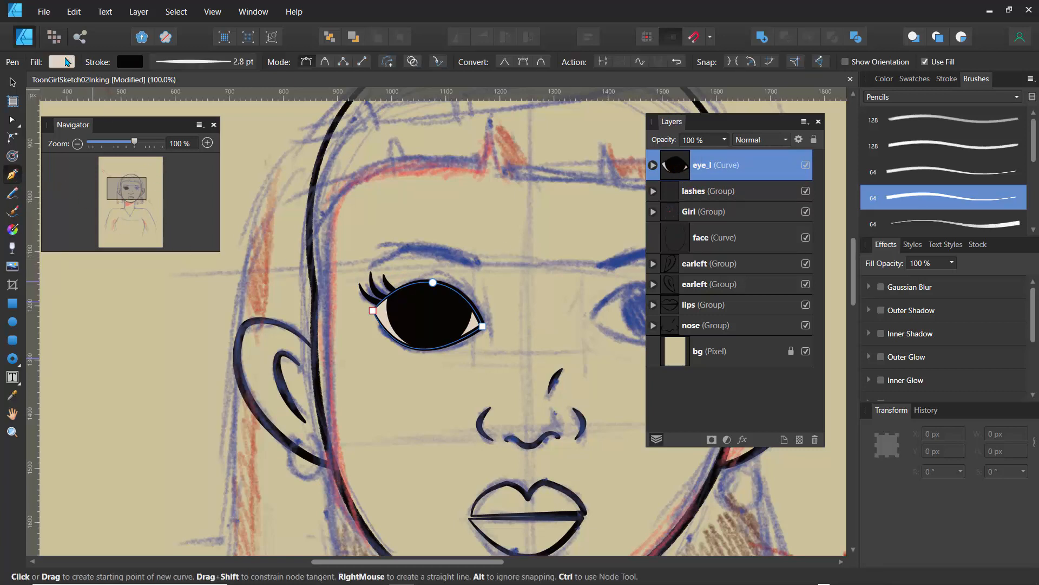
pyautogui.click(65, 62)
pyautogui.moveTo(121, 211); pyautogui.dragTo(113, 238)
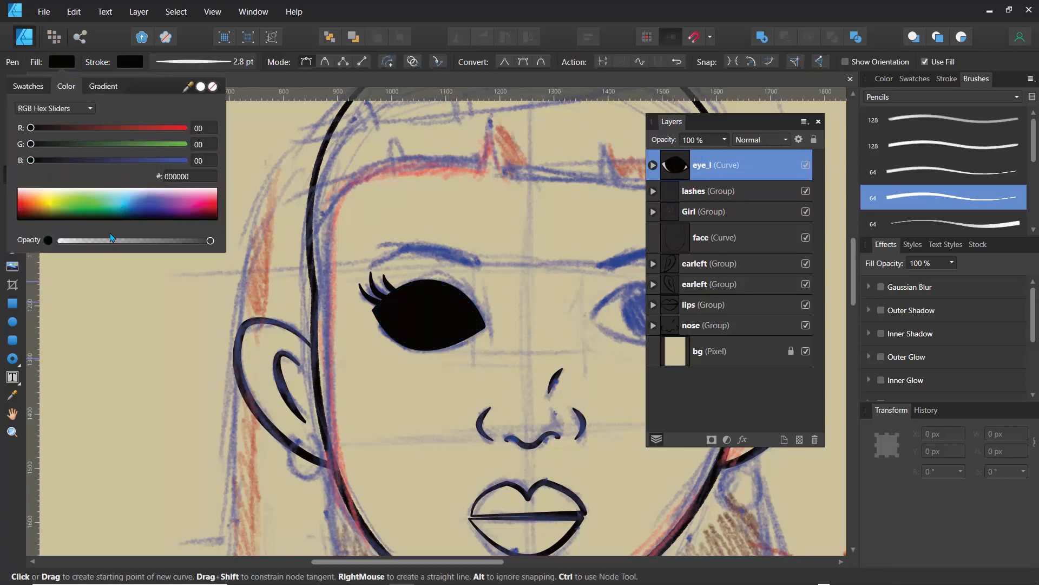
pyautogui.hotkey('ctrl', 'z')
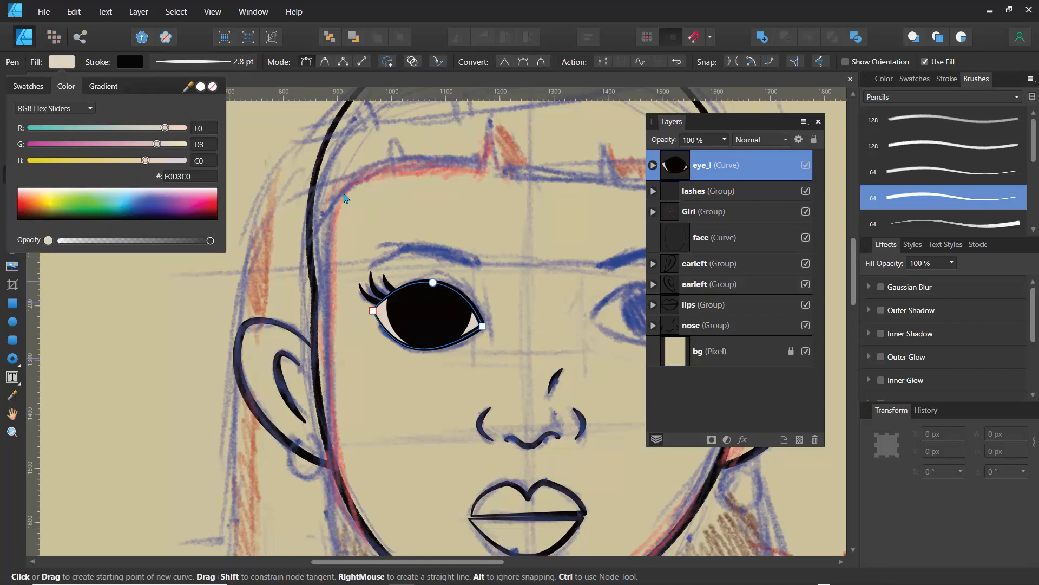
# Step: With the eye deselected, set the Pen tool's fill to black and draw a thin wedge over the left eyebrow sketch
pyautogui.click(214, 319)
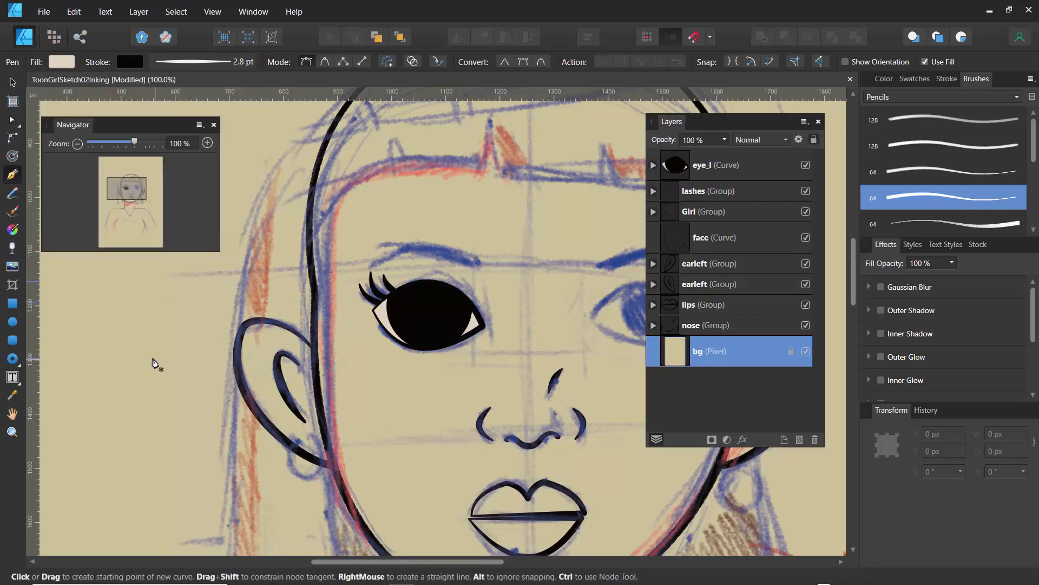
pyautogui.click(59, 66)
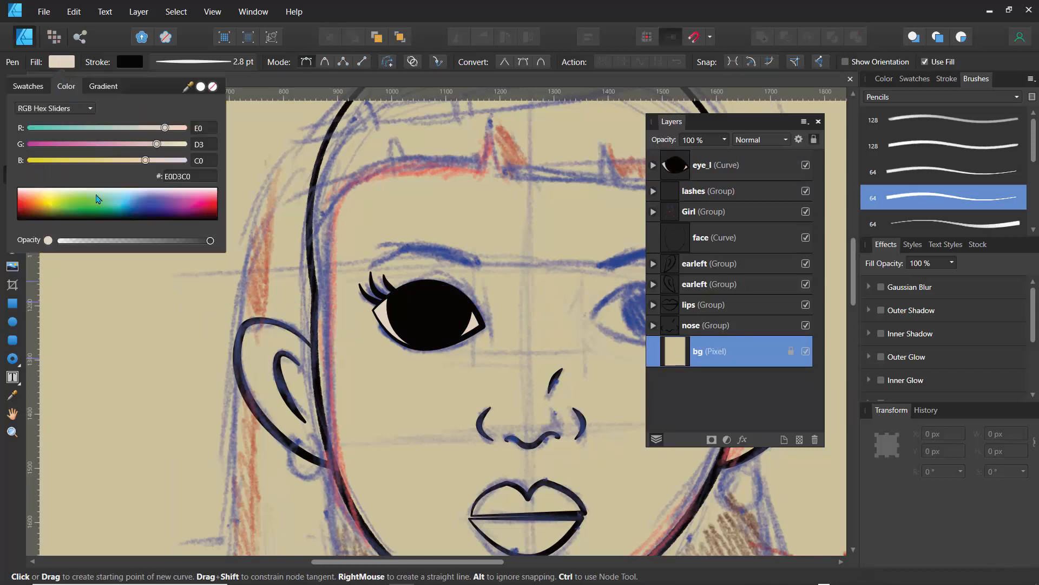
pyautogui.moveTo(99, 198); pyautogui.dragTo(86, 250)
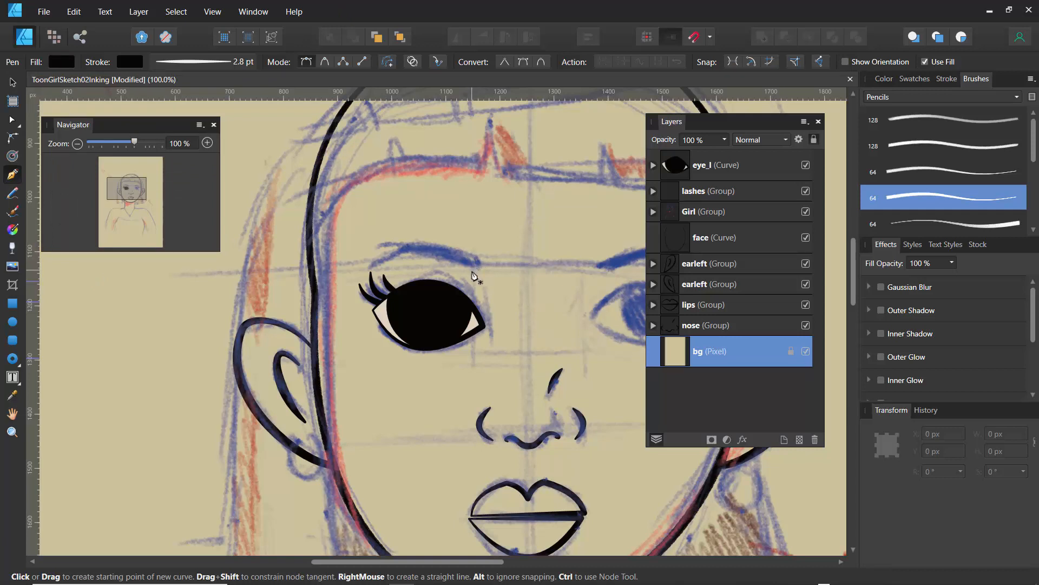
pyautogui.moveTo(478, 268); pyautogui.dragTo(477, 256)
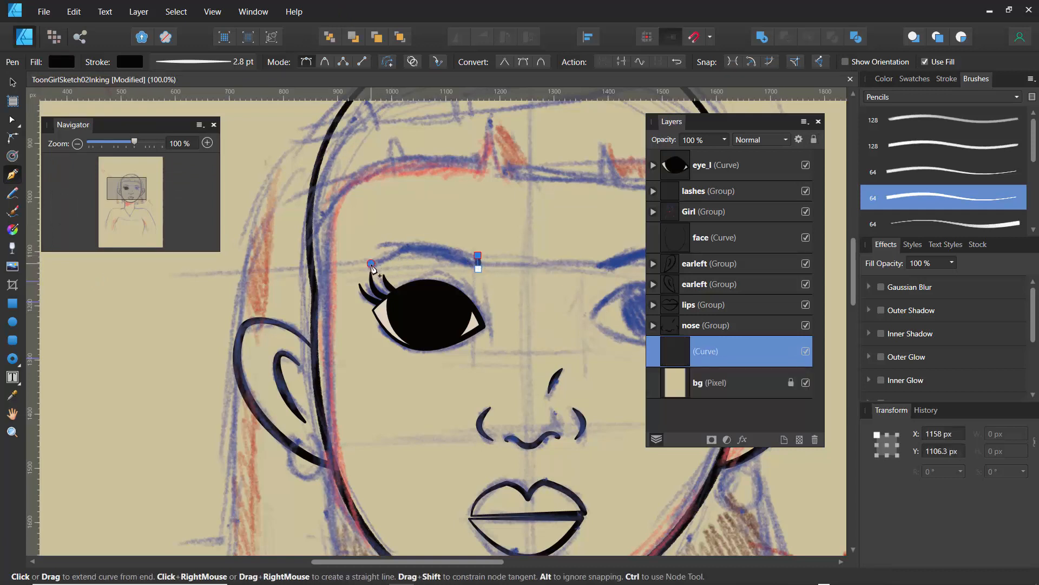
pyautogui.click(371, 264)
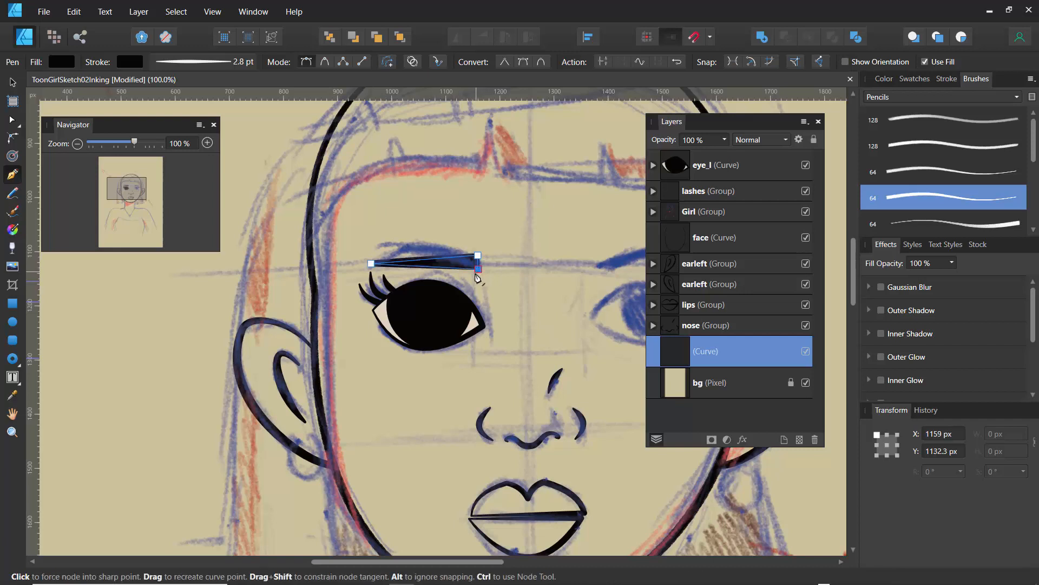
# Step: Pull the eyebrow wedge's outer tip outward and bend its upper and lower edges into an arch following the sketch
pyautogui.press('a')
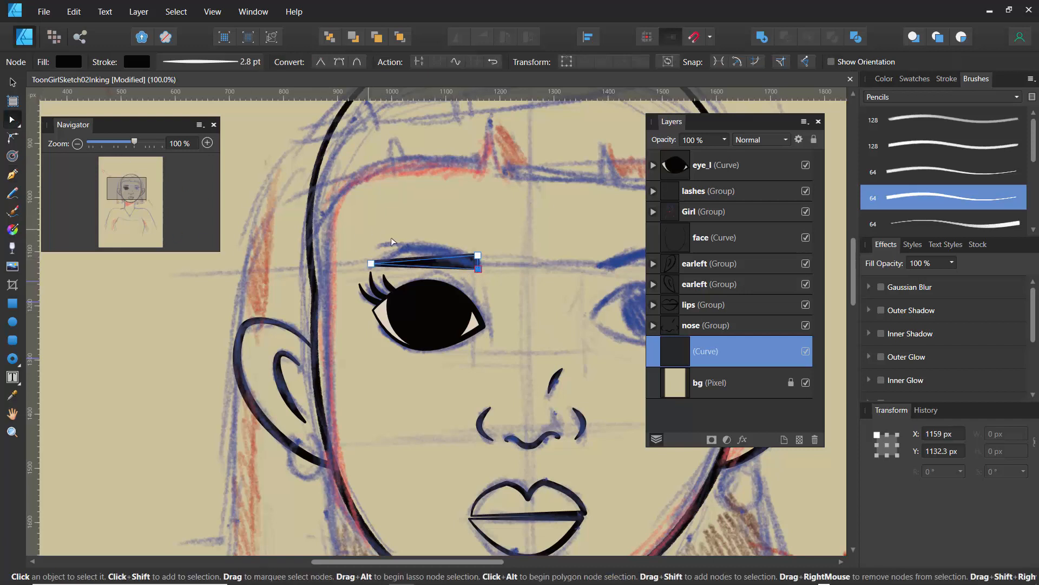
pyautogui.moveTo(421, 259); pyautogui.dragTo(359, 268)
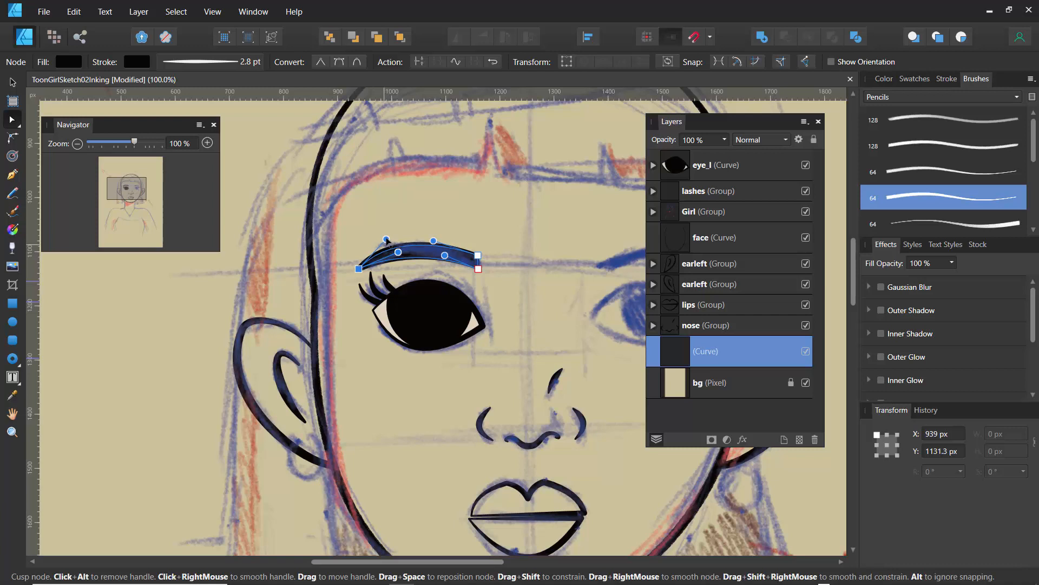
pyautogui.moveTo(434, 239); pyautogui.dragTo(444, 242)
pyautogui.click(394, 255)
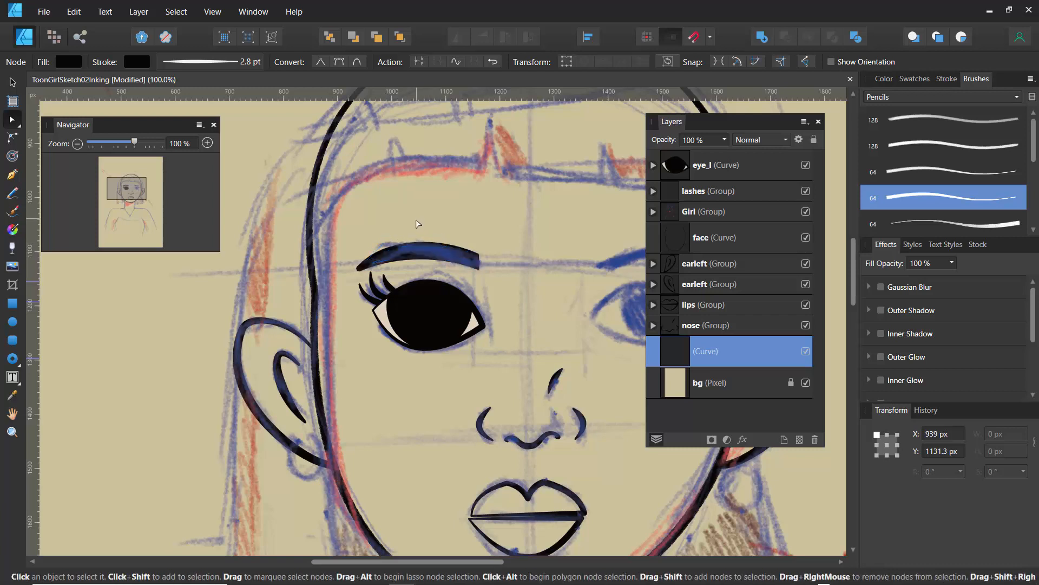
# Step: Extend the left eyebrow's outer tip further outward and down to about X 908, Y 1150 px, refine its upper arch and deselect it
pyautogui.click(361, 271)
pyautogui.moveTo(359, 270); pyautogui.dragTo(343, 278)
pyautogui.moveTo(440, 240); pyautogui.dragTo(441, 240)
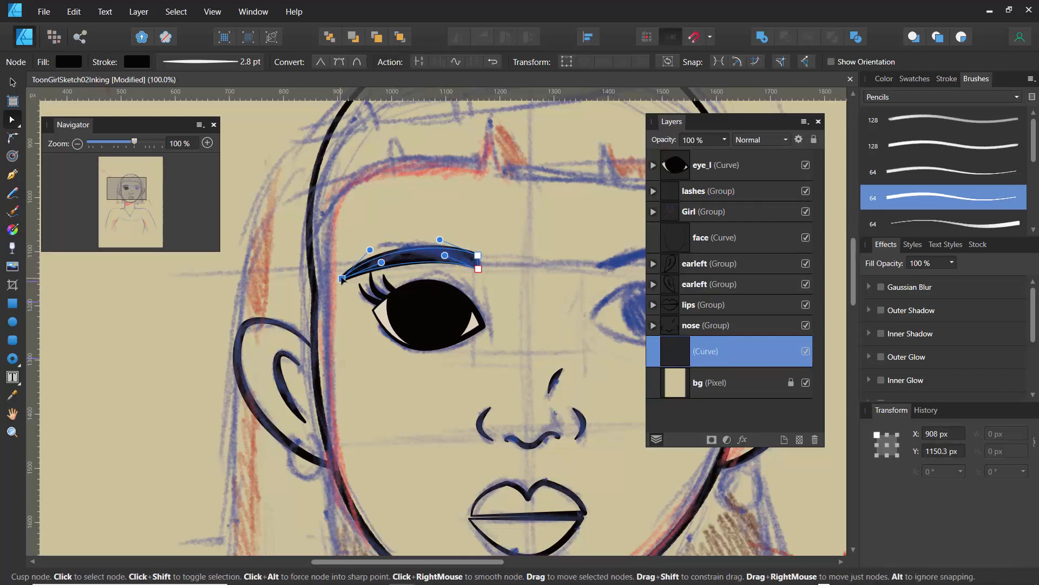
pyautogui.click(346, 240)
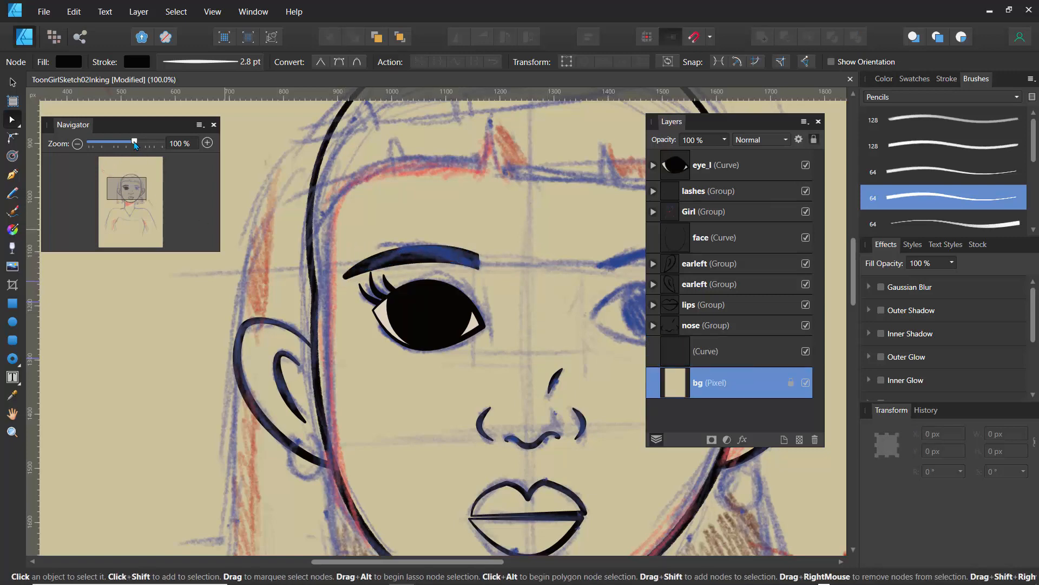
pyautogui.moveTo(134, 143); pyautogui.dragTo(110, 146)
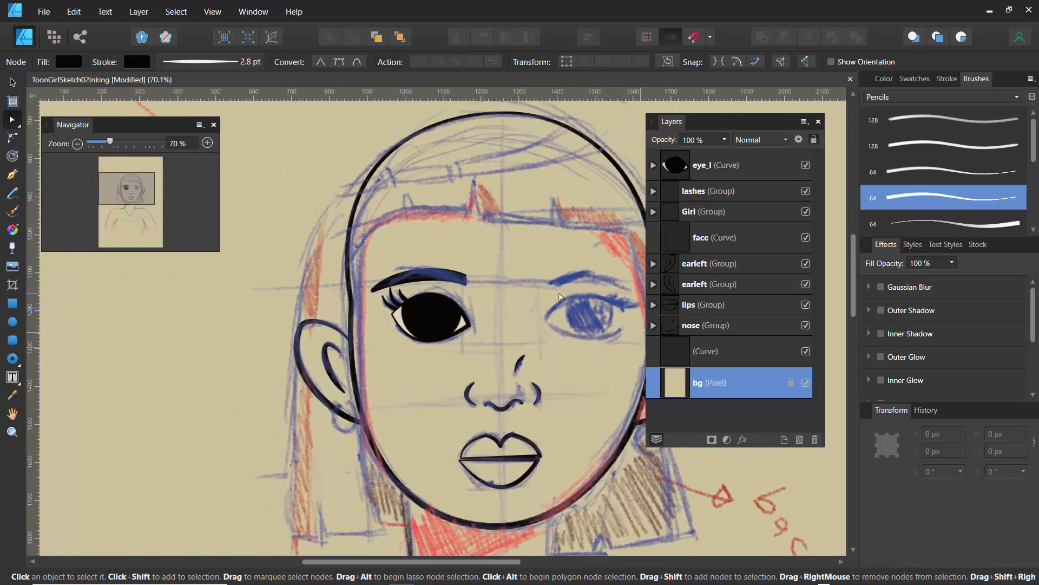
pyautogui.click(423, 276)
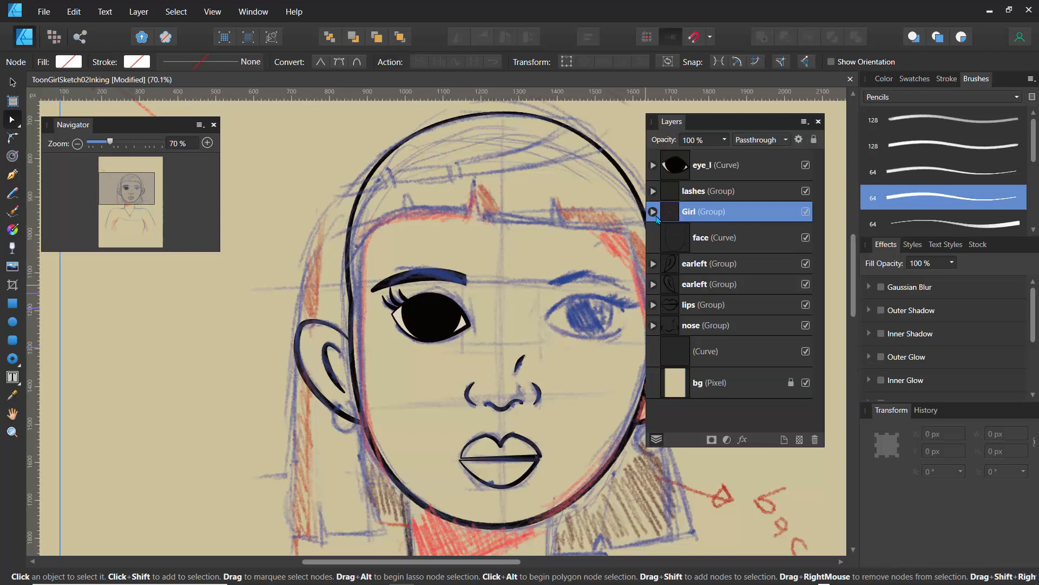
pyautogui.press('v')
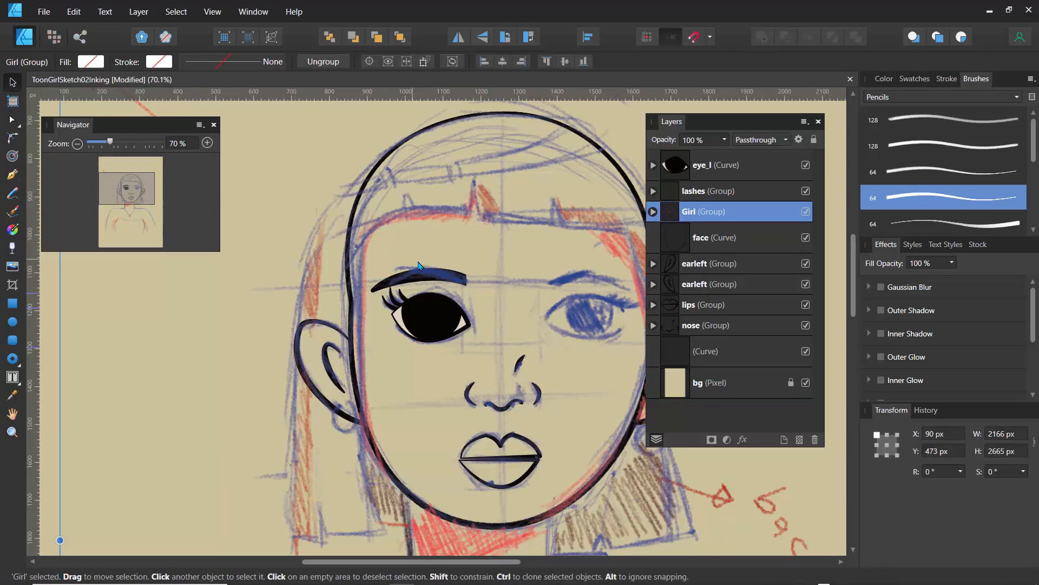
pyautogui.doubleClick(422, 280)
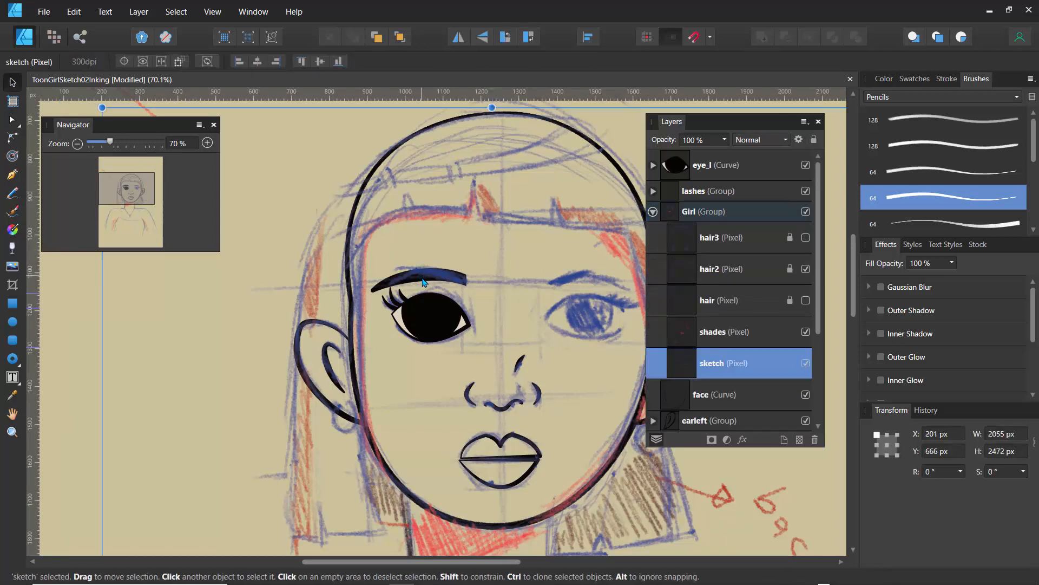
pyautogui.press('a')
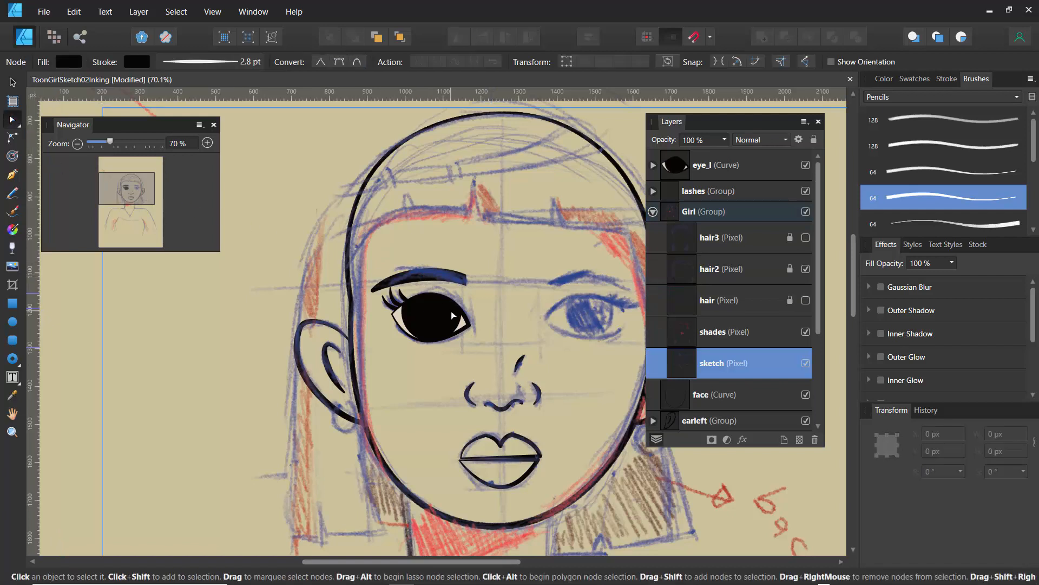
pyautogui.press('v')
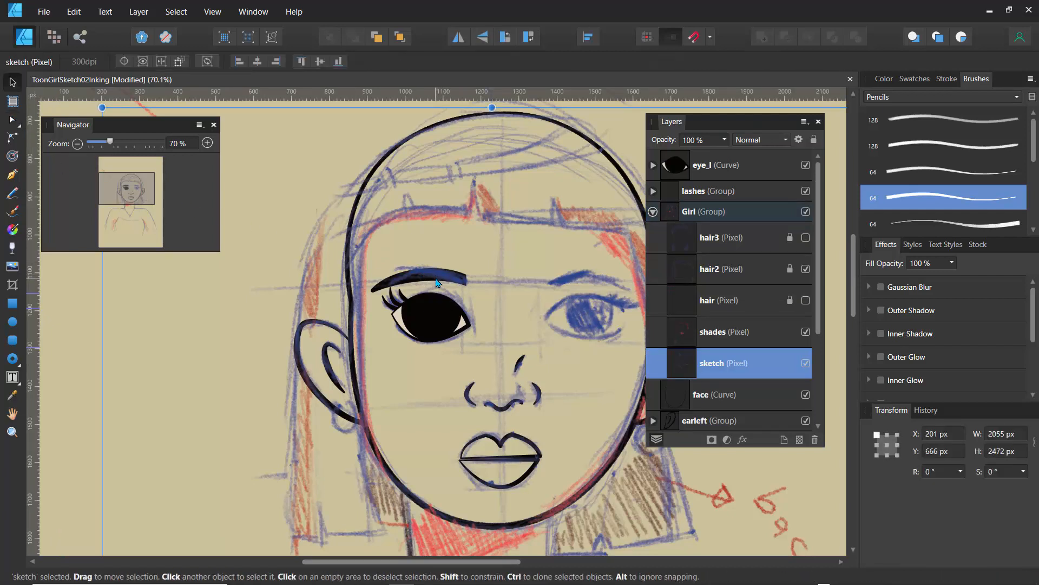
# Step: Collapse the Girl sketch group and lock it so it cannot be picked on the canvas
pyautogui.click(654, 213)
pyautogui.click(716, 217)
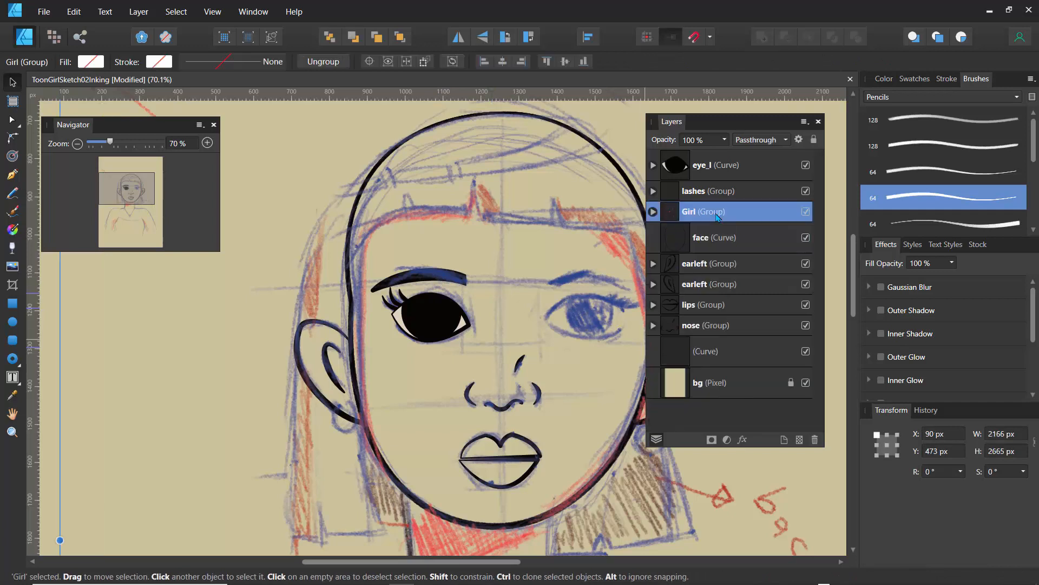
pyautogui.click(814, 139)
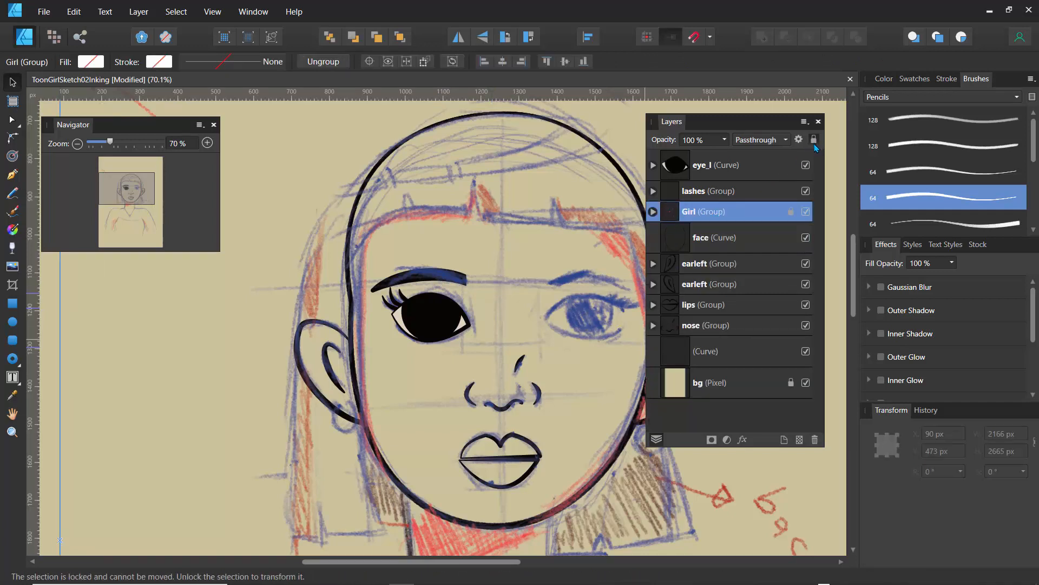
# Step: Compare the black left eyebrow curve with the sketch by toggling its visibility, and delete the curve
pyautogui.click(431, 281)
pyautogui.press('a')
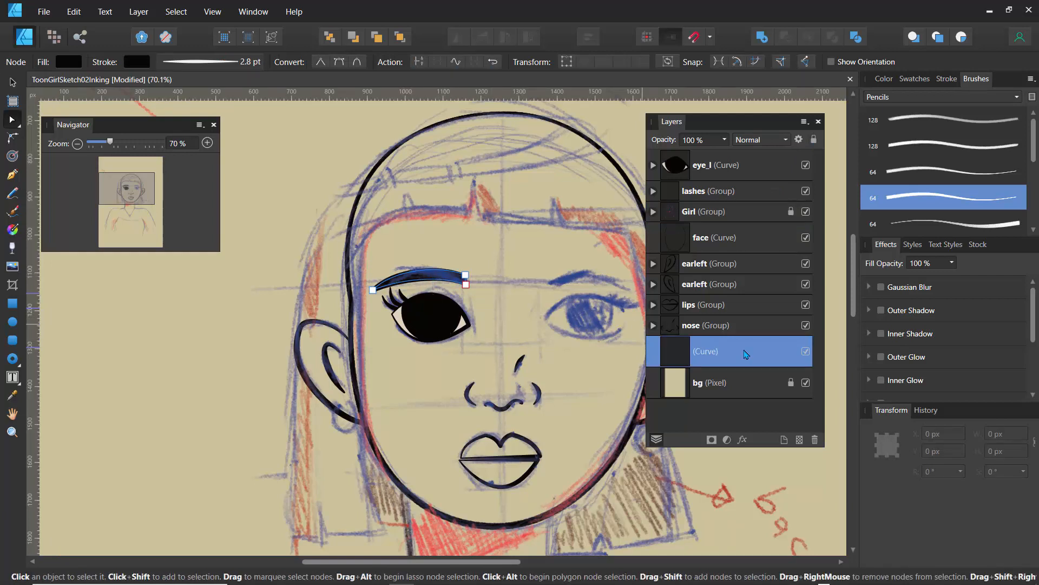
pyautogui.click(806, 352)
pyautogui.click(806, 356)
pyautogui.click(807, 357)
pyautogui.click(807, 359)
pyautogui.click(807, 360)
pyautogui.click(807, 361)
pyautogui.press('Delete')
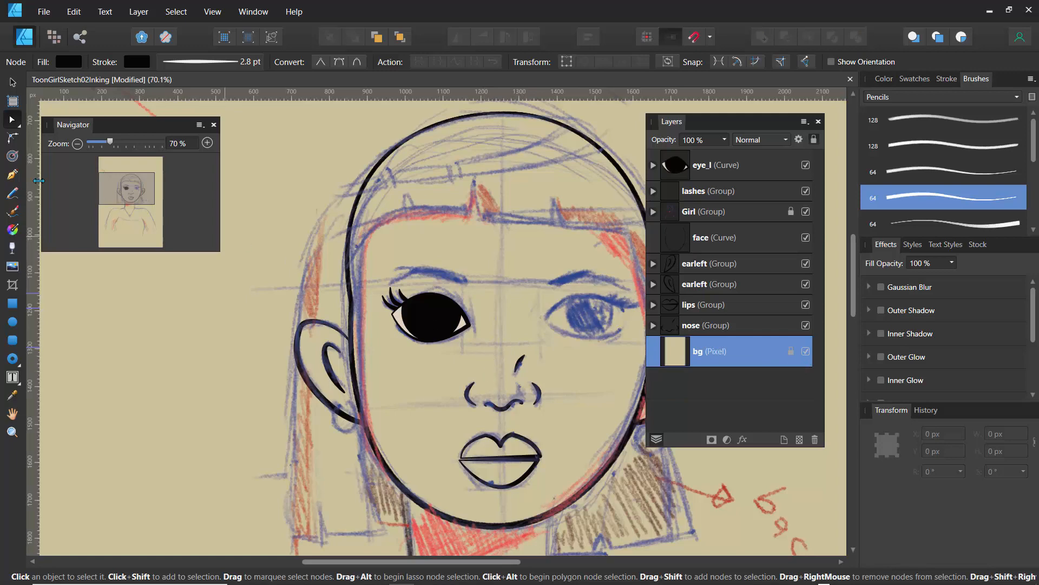
# Step: Draw a closed, black-filled angular left eyebrow with the Pen tool, peaking at about X 1028, Y 1082 px and tapering to the outer tip
pyautogui.click(12, 174)
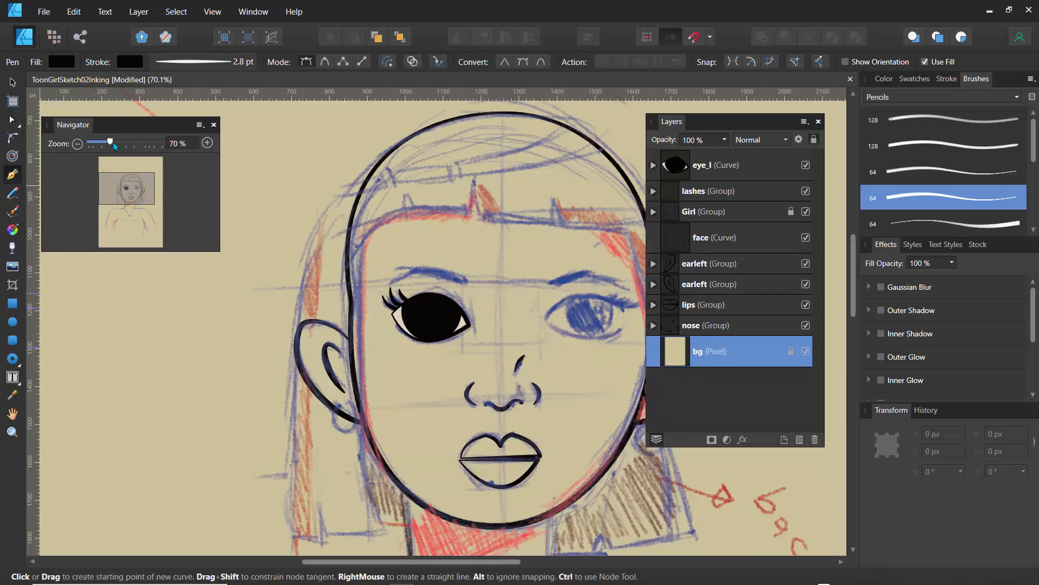
pyautogui.moveTo(111, 143); pyautogui.dragTo(142, 143)
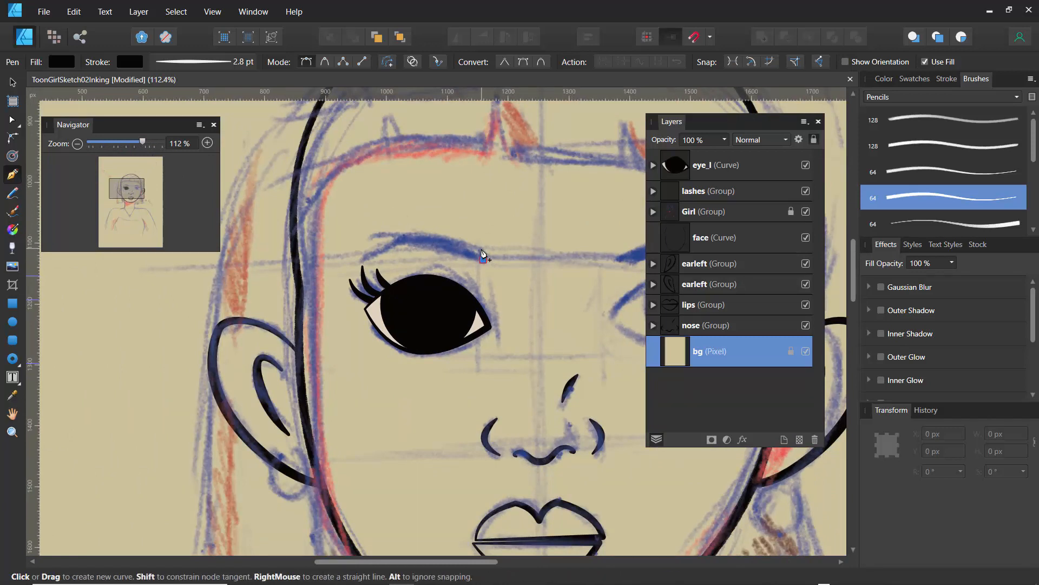
pyautogui.click(481, 249)
pyautogui.click(403, 232)
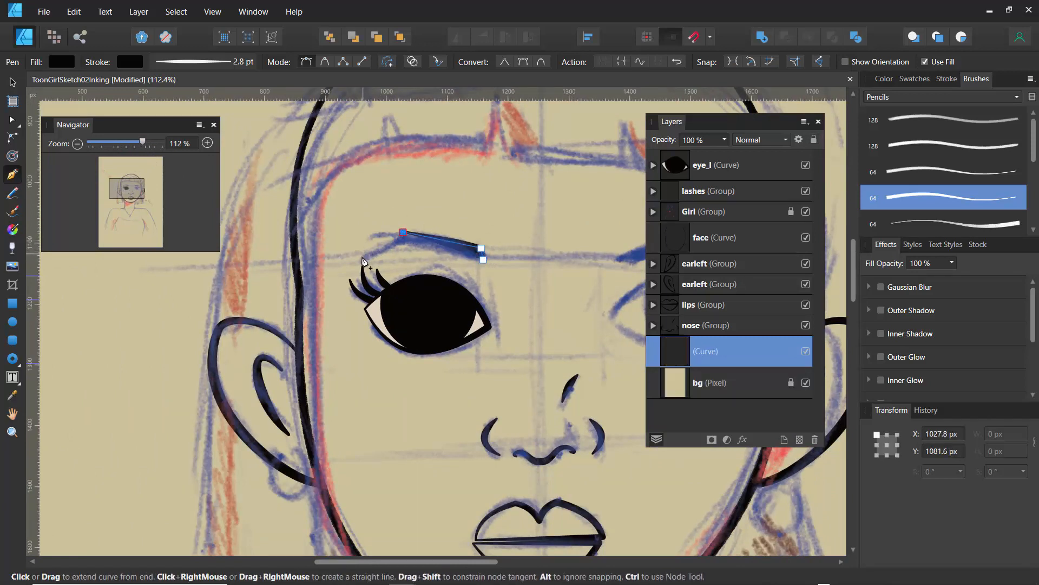
pyautogui.click(360, 259)
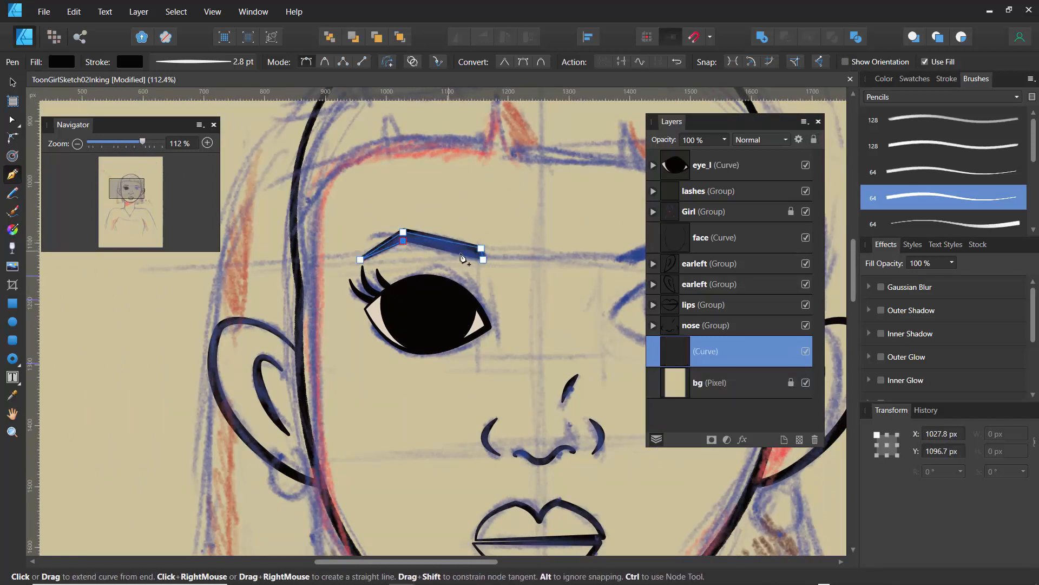
pyautogui.click(484, 259)
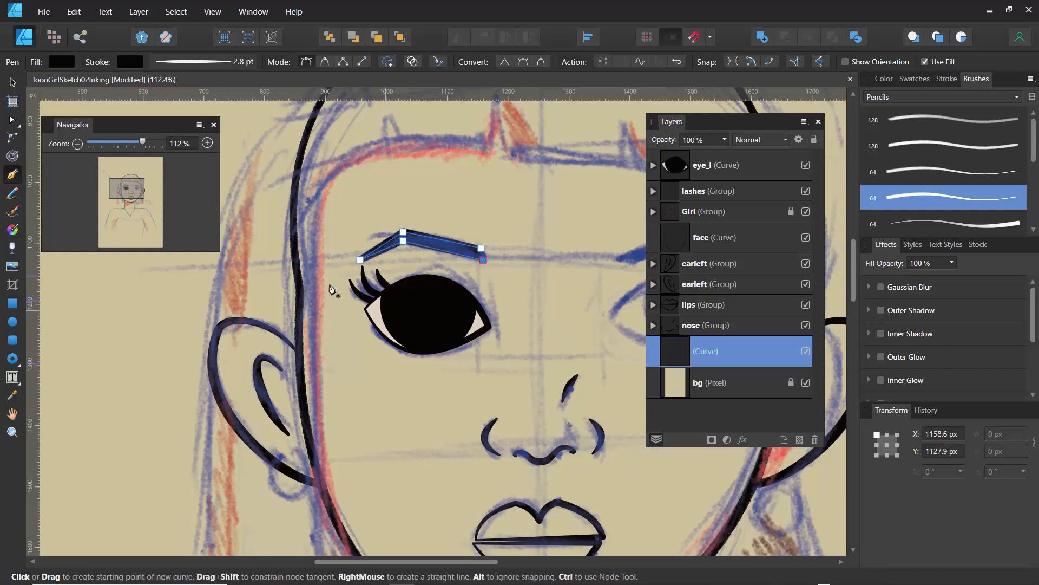
# Step: Bend the new left eyebrow's upper and lower edges into a smooth arch and compare it with the sketch by toggling its visibility
pyautogui.click(12, 121)
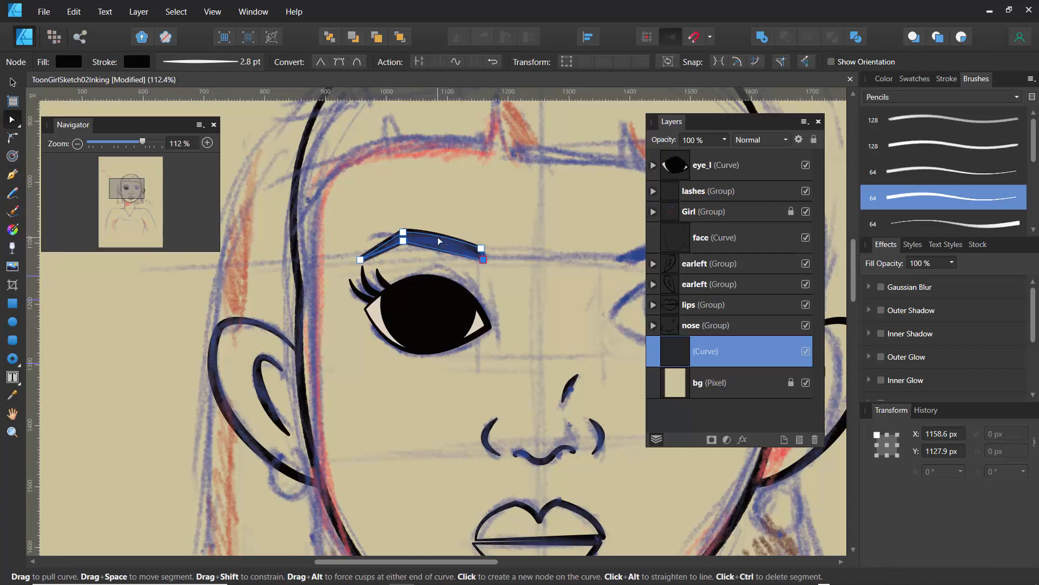
pyautogui.moveTo(436, 246); pyautogui.dragTo(388, 248)
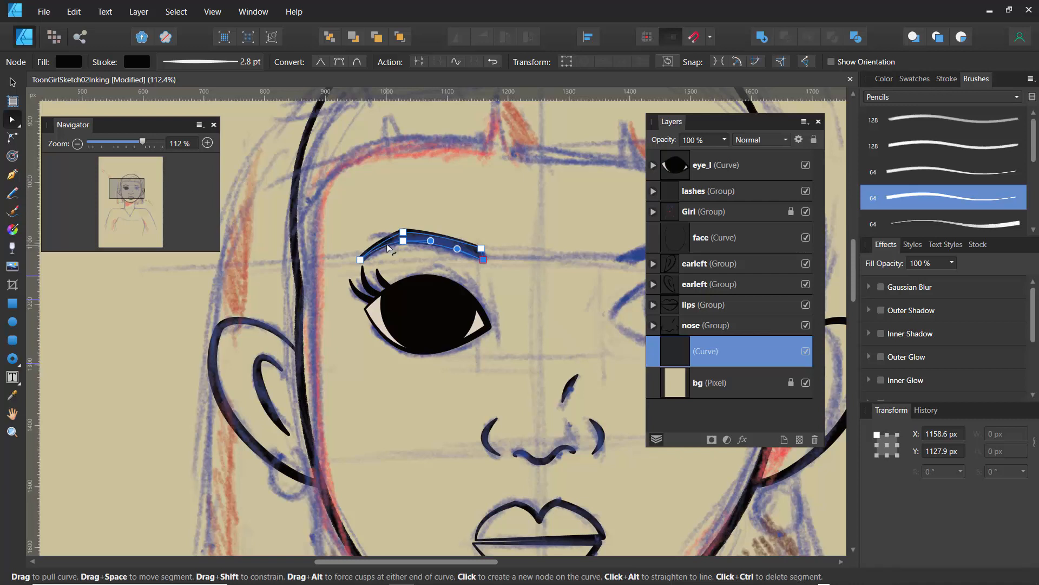
pyautogui.click(379, 227)
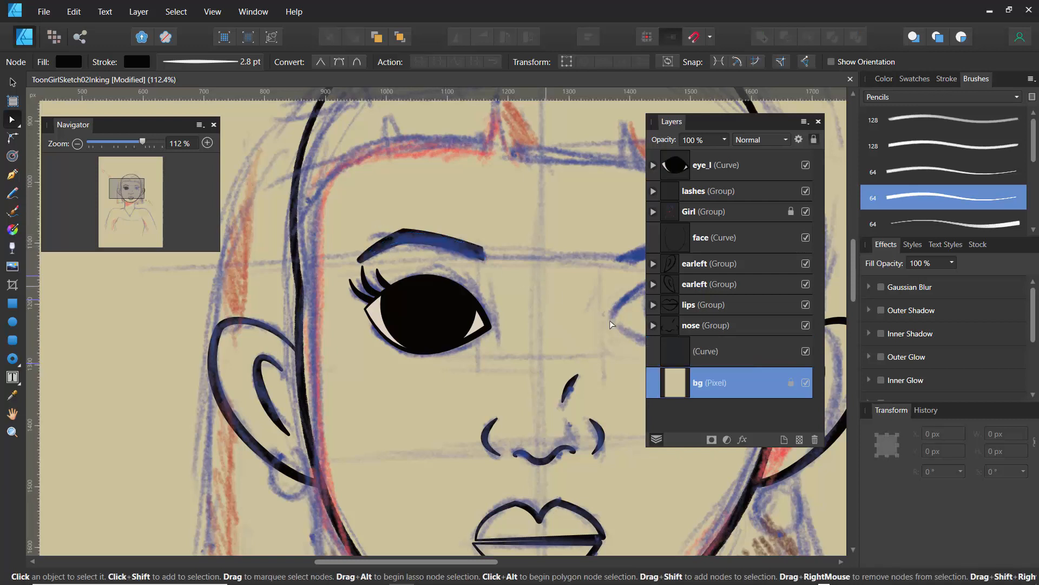
pyautogui.click(753, 358)
pyautogui.click(805, 354)
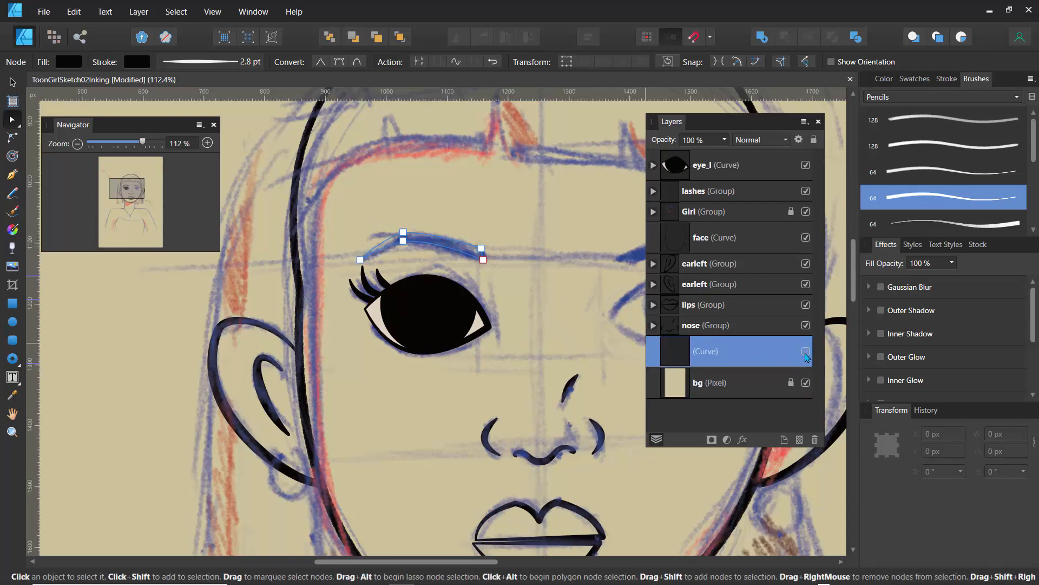
pyautogui.click(805, 353)
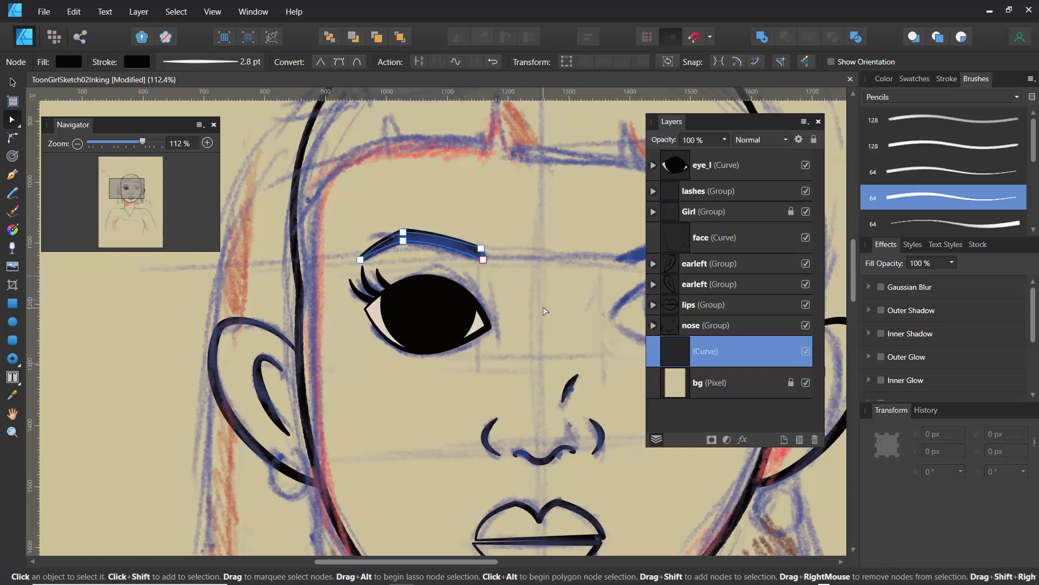
# Step: Duplicate the left eyebrow curve and flip the copy horizontally, uncovering the right eye's sketch from the layer list
pyautogui.hotkey('ctrl', 'j')
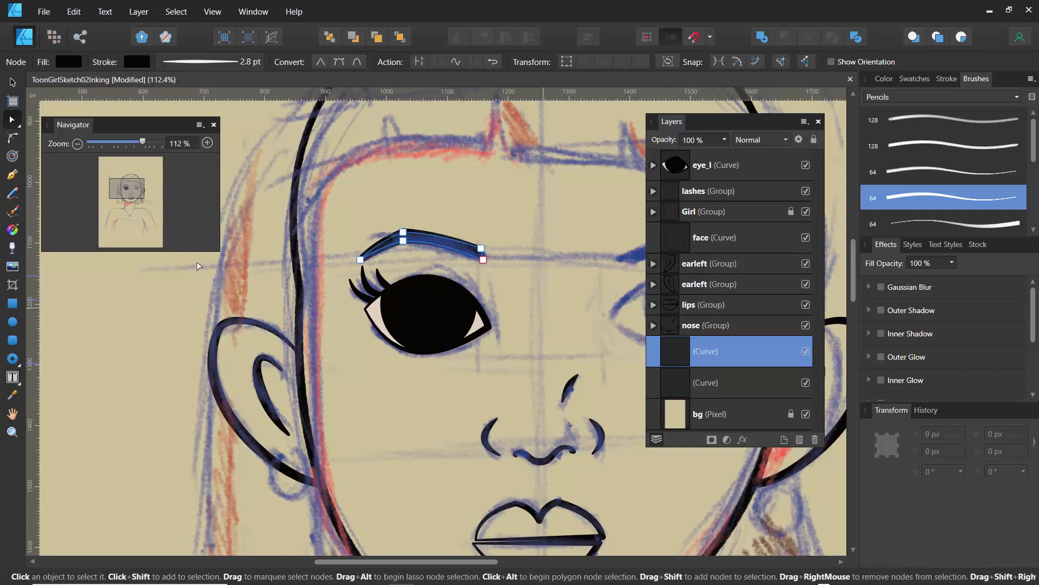
pyautogui.click(12, 82)
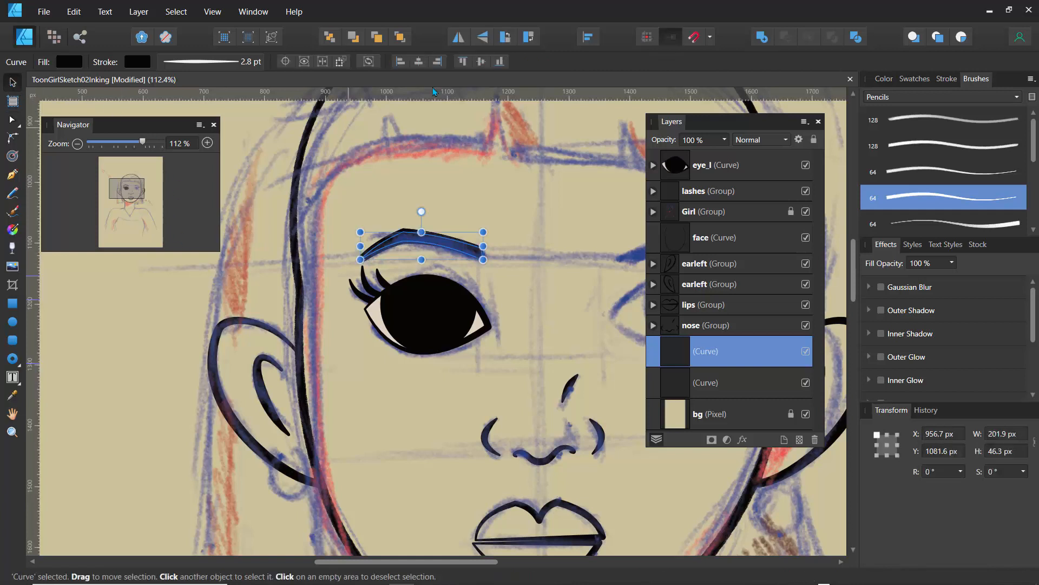
pyautogui.click(460, 39)
pyautogui.moveTo(697, 129); pyautogui.dragTo(107, 291)
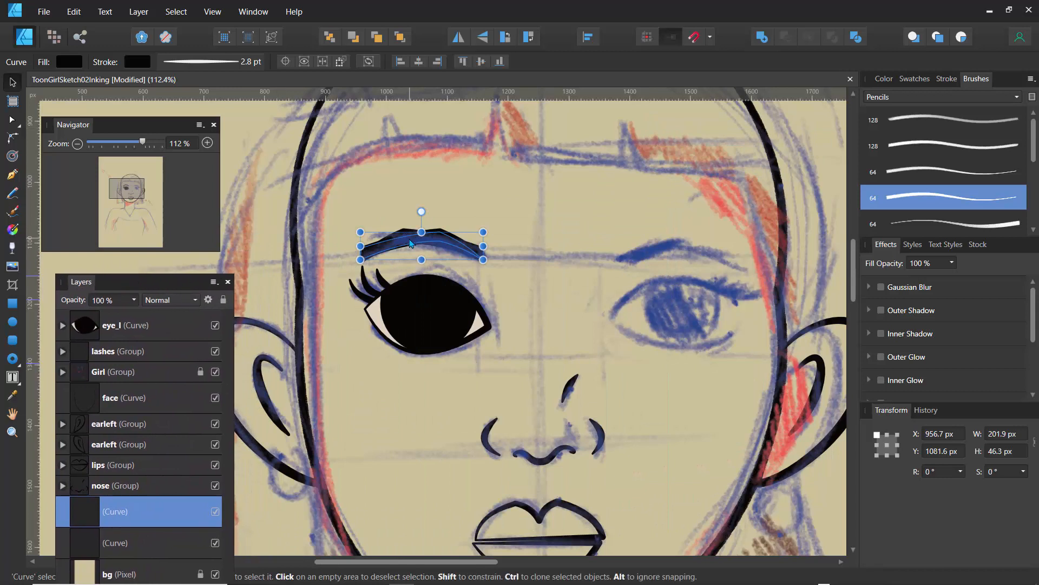
pyautogui.moveTo(411, 243); pyautogui.dragTo(671, 270)
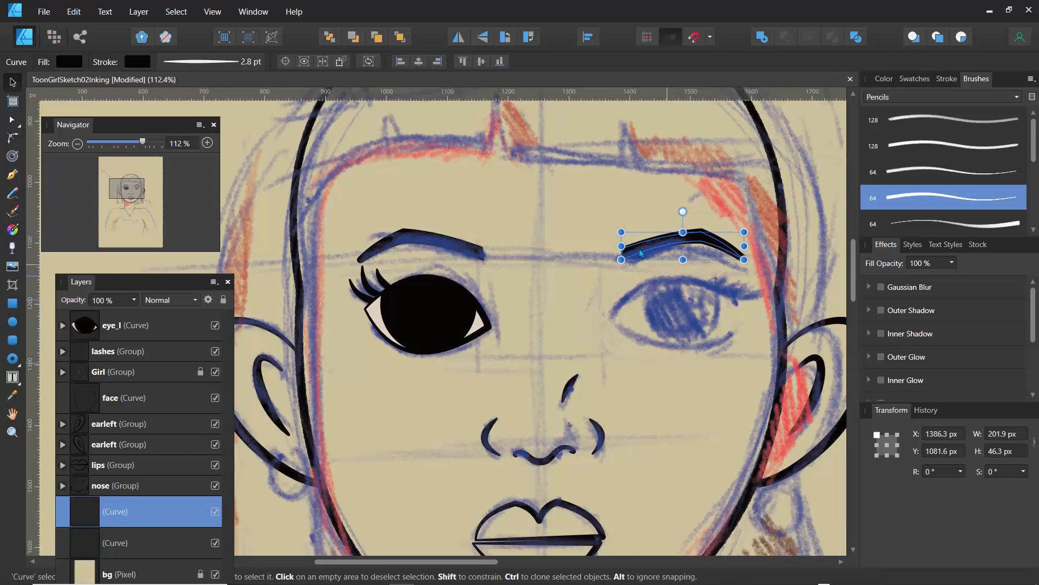
pyautogui.click(586, 214)
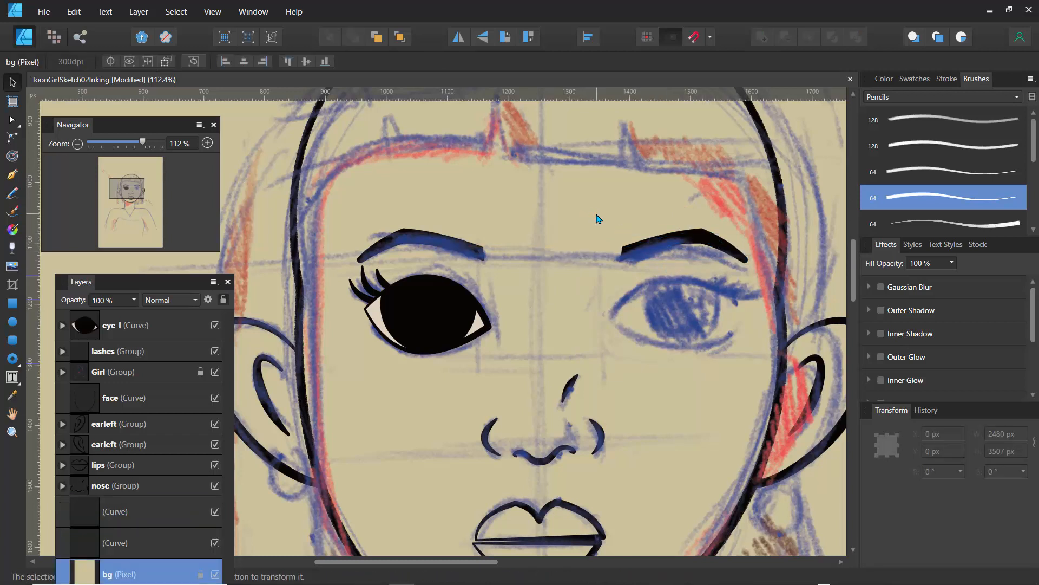
pyautogui.hotkey('ctrl', 'z')
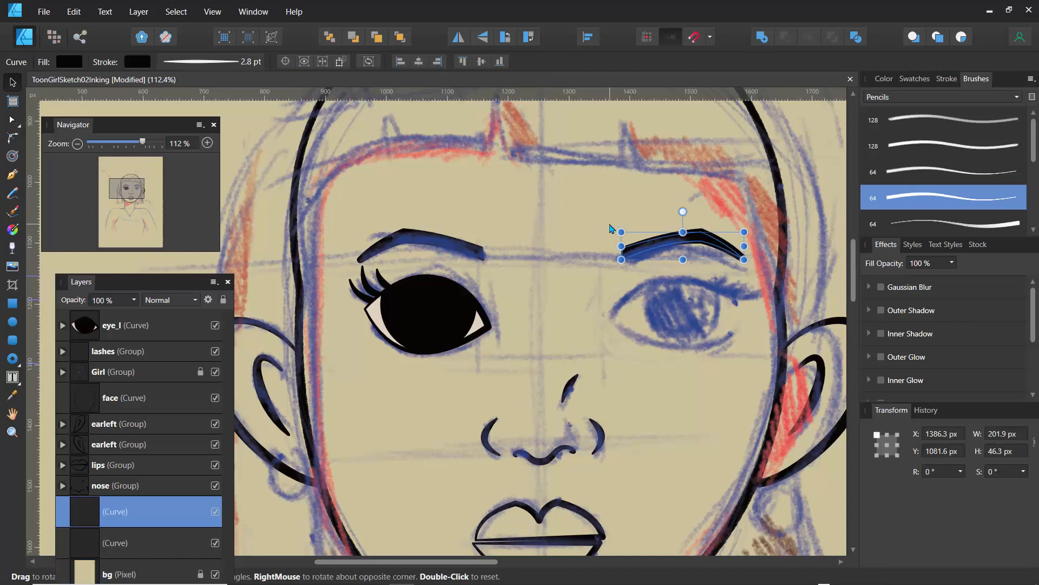
pyautogui.hotkey('ctrl', 'z')
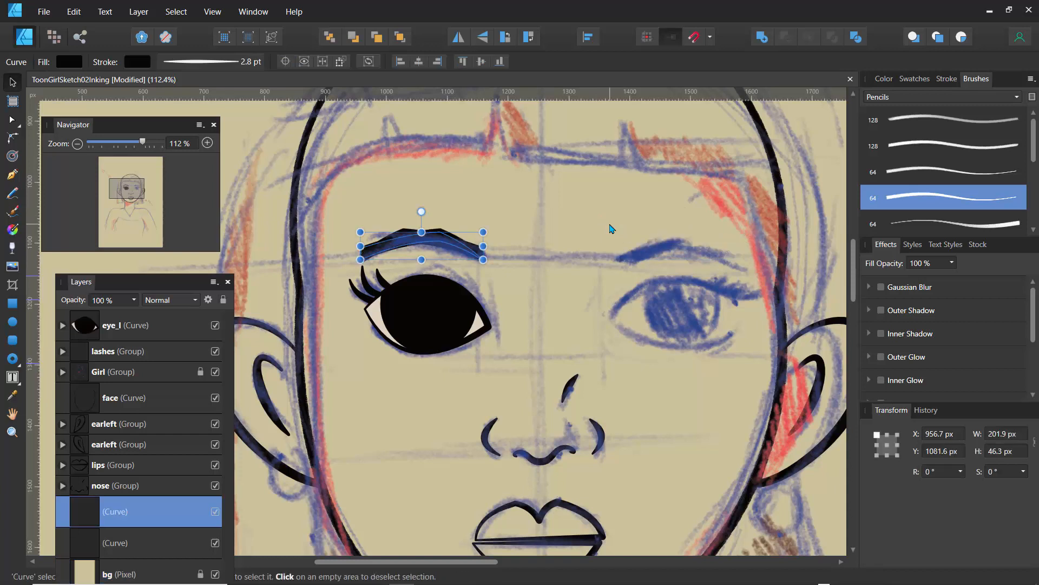
# Step: Undo the eyebrow's horizontal flip over the inked eye and name its selected curve "brow"
pyautogui.hotkey('ctrl', 'z')
pyautogui.hotkey('ctrl', 'z')
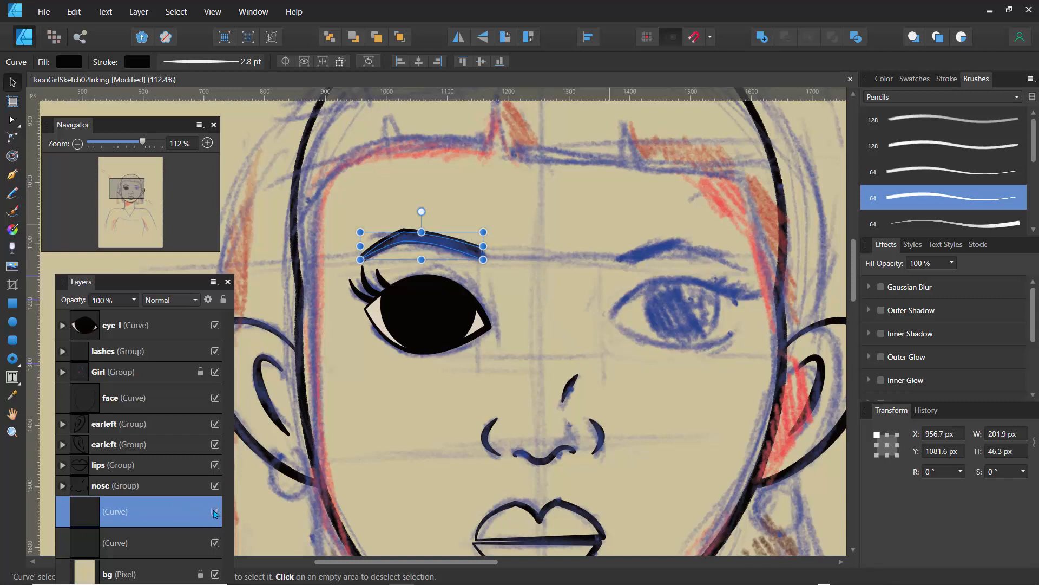
pyautogui.doubleClick(113, 512)
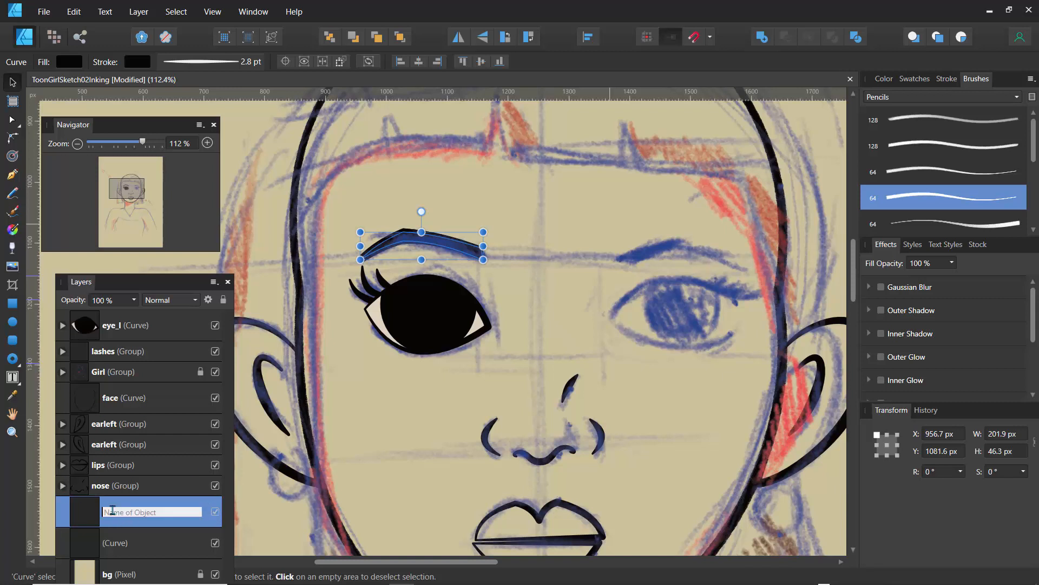
pyautogui.write('br')
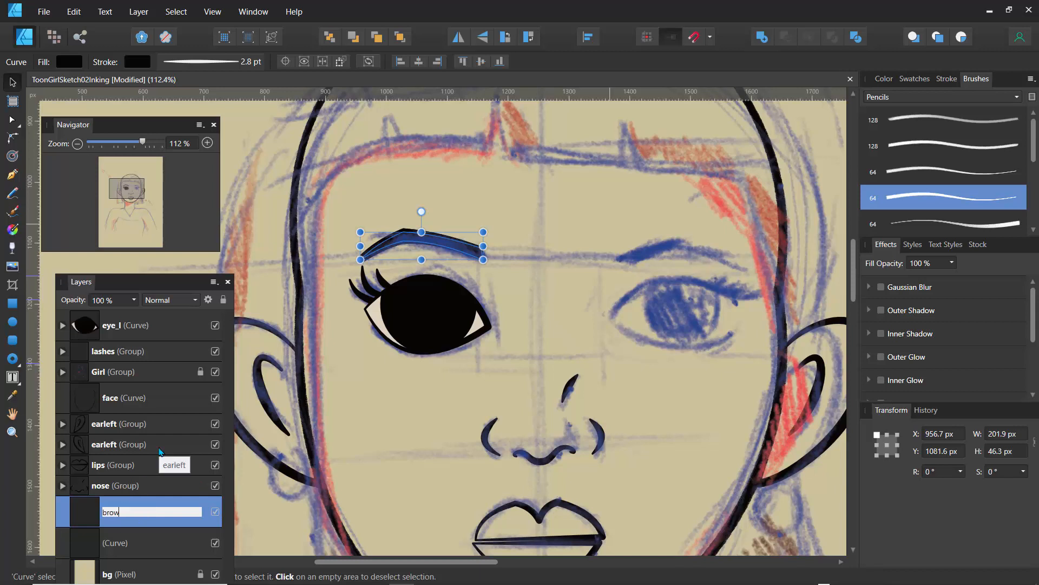
pyautogui.write('ow')
pyautogui.press('Return')
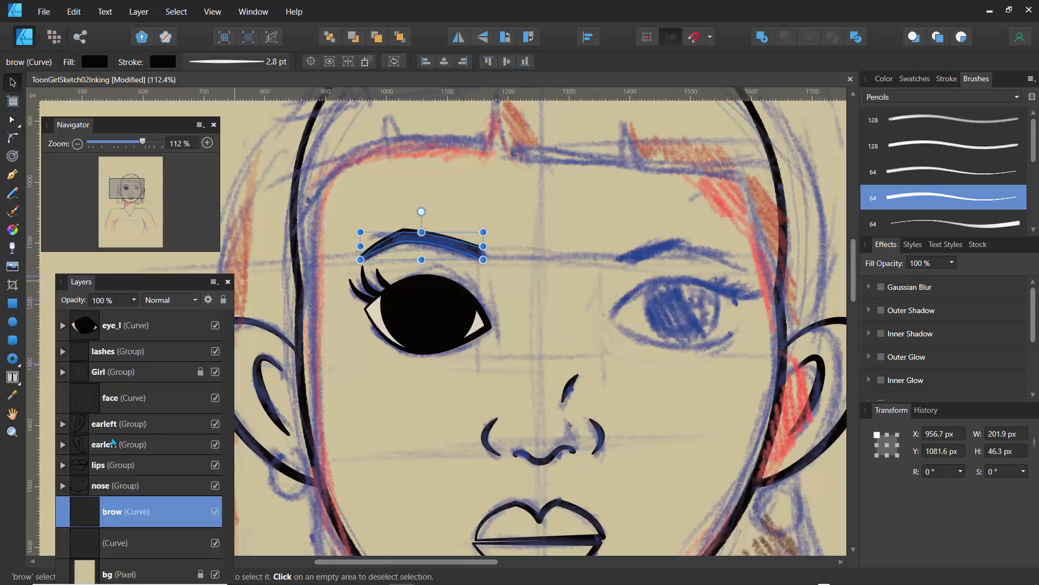
# Step: Move the brow curve directly below the lashes group in the layer order
pyautogui.moveTo(85, 511); pyautogui.dragTo(81, 361)
pyautogui.click(110, 328)
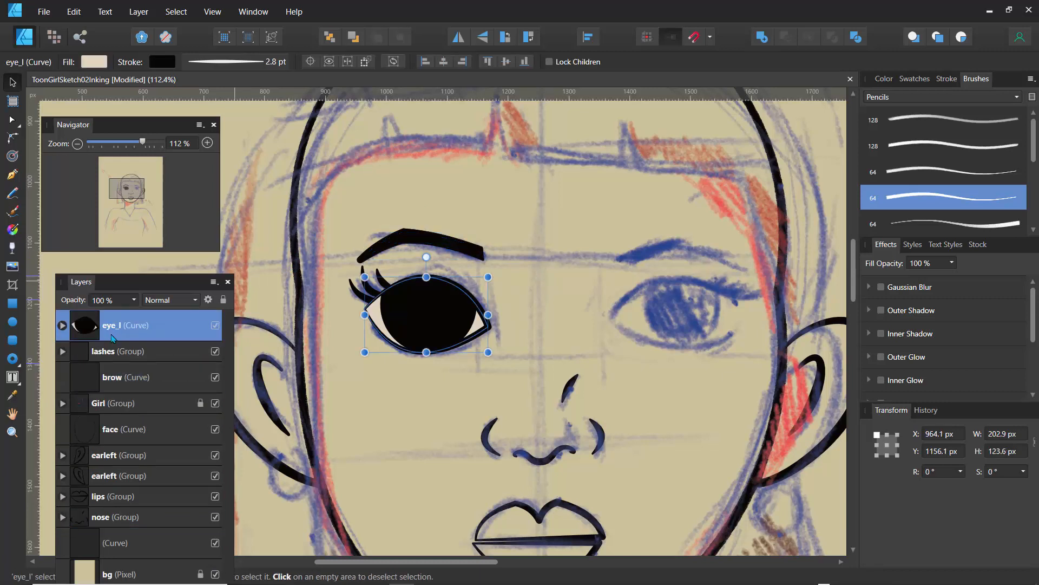
pyautogui.click(111, 359)
pyautogui.click(115, 378)
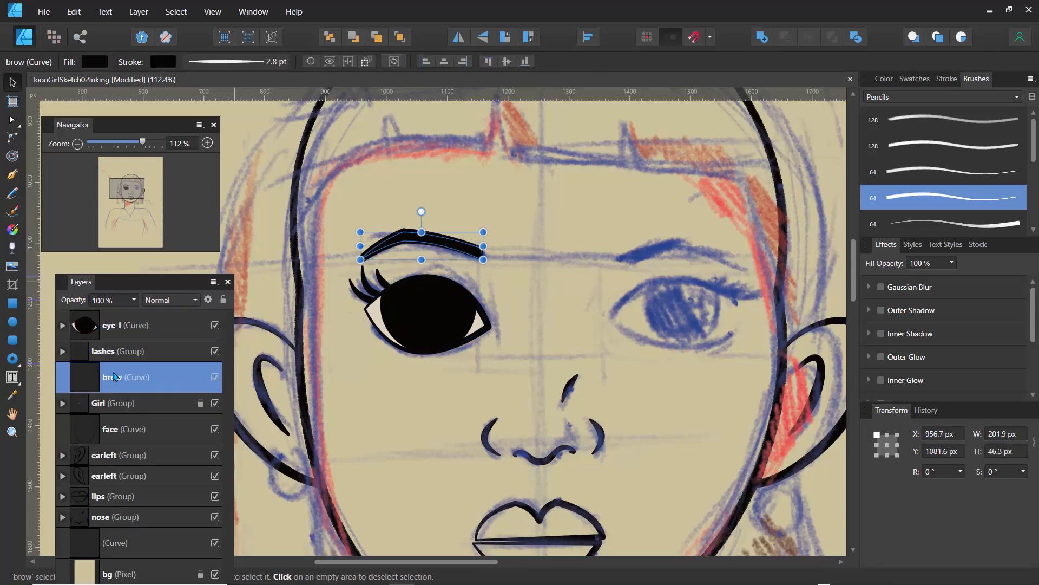
# Step: Group the eye_l, lashes and brow layers and name the group "left_eye_all"
pyautogui.click(111, 330)
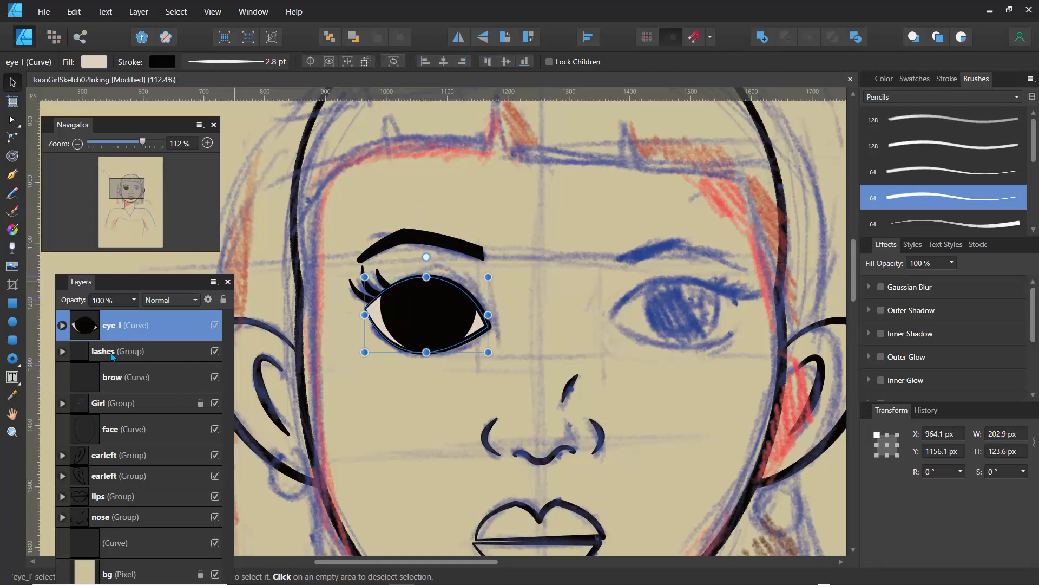
pyautogui.keyDown('shift'); pyautogui.click(111, 361); pyautogui.keyUp('shift')
pyautogui.keyDown('shift'); pyautogui.click(112, 381); pyautogui.keyUp('shift')
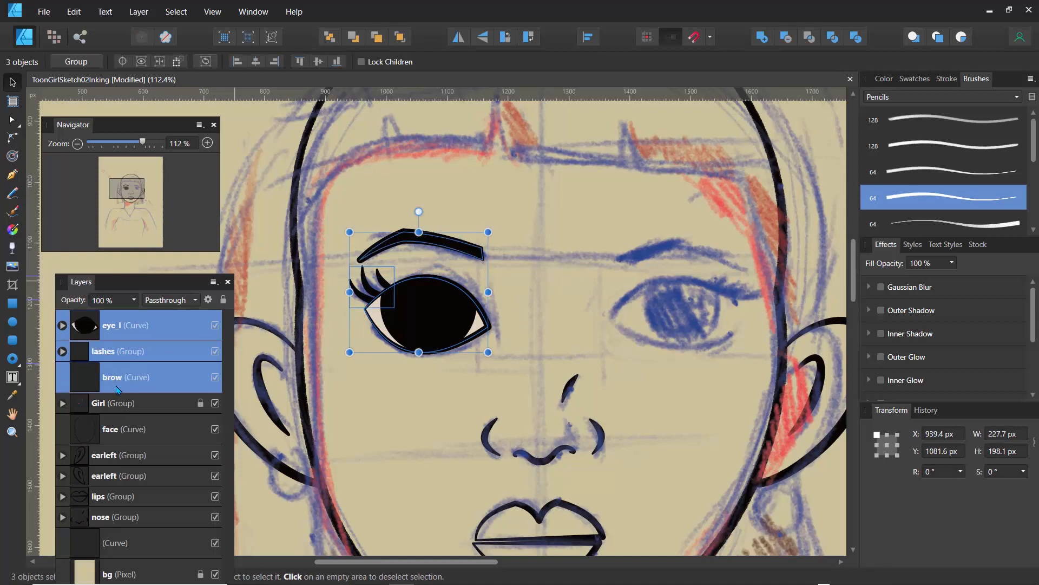
pyautogui.hotkey('ctrl', 'g')
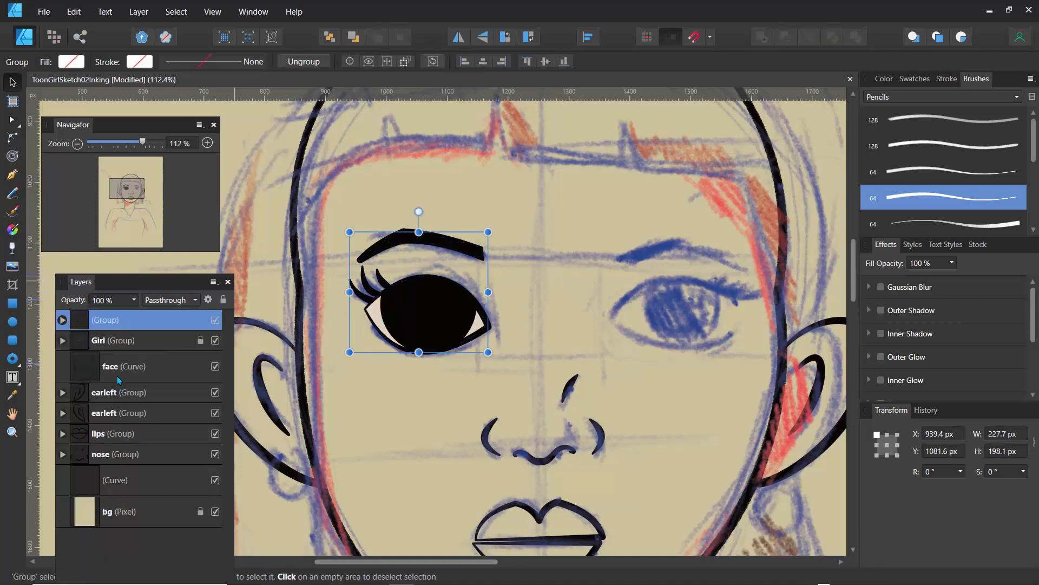
pyautogui.doubleClick(103, 325)
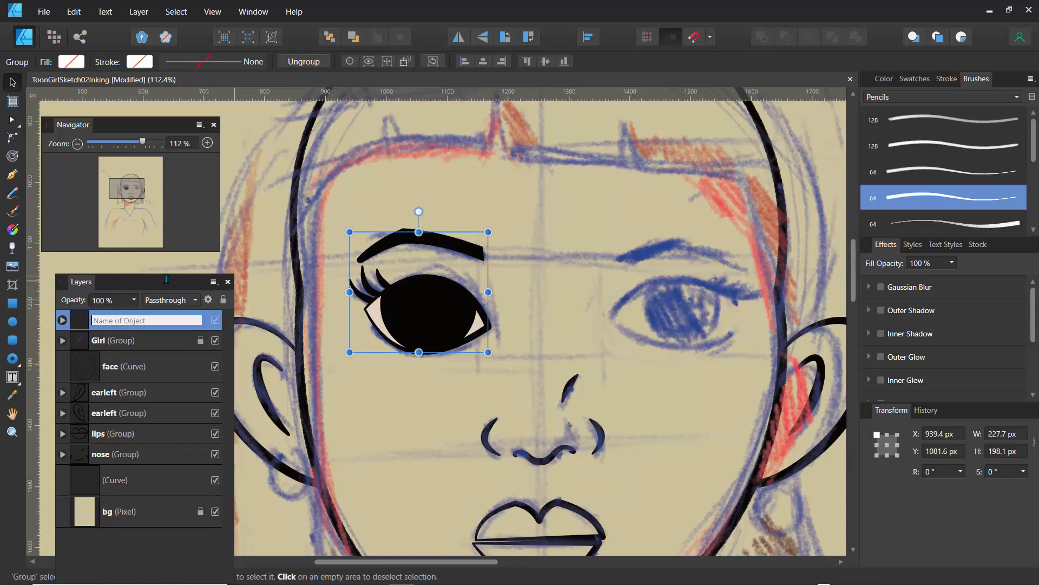
pyautogui.write('left_eye_all')
pyautogui.press('Return')
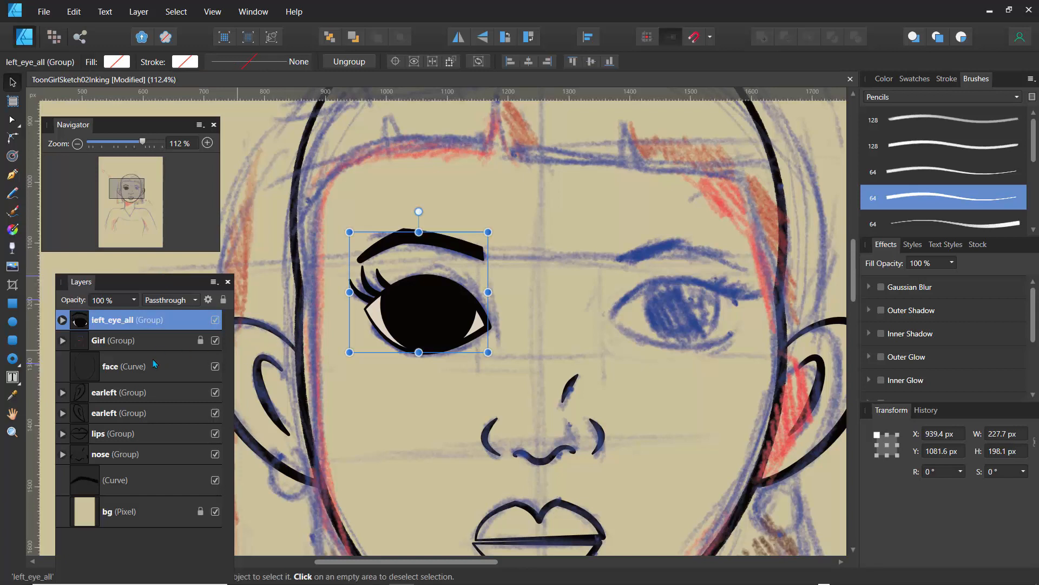
# Step: Duplicate the left_eye_all group and rename the lower copy "right_eye_all"
pyautogui.hotkey('ctrl', 'j')
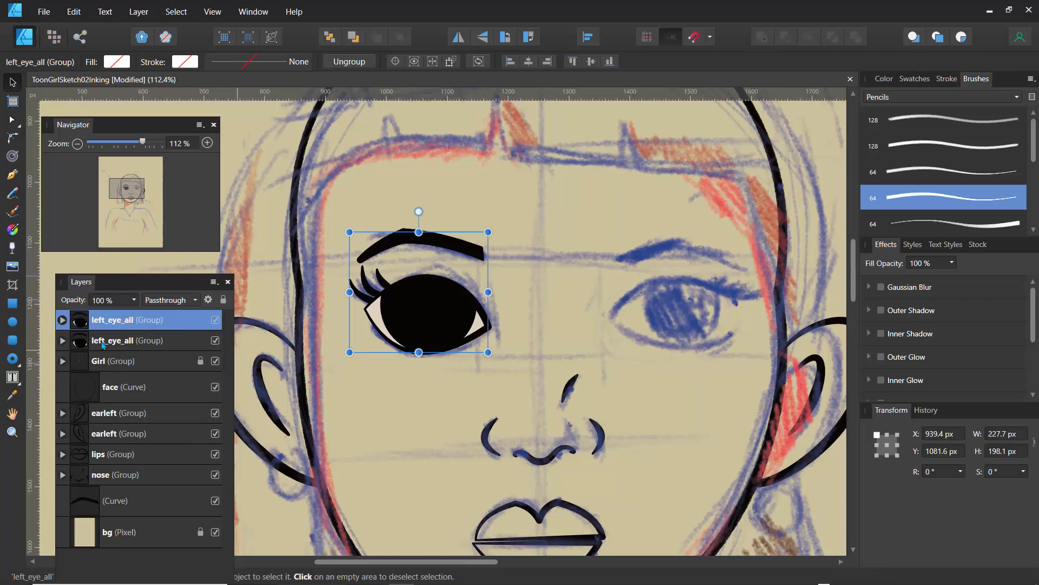
pyautogui.doubleClick(102, 341)
pyautogui.doubleClick(103, 341)
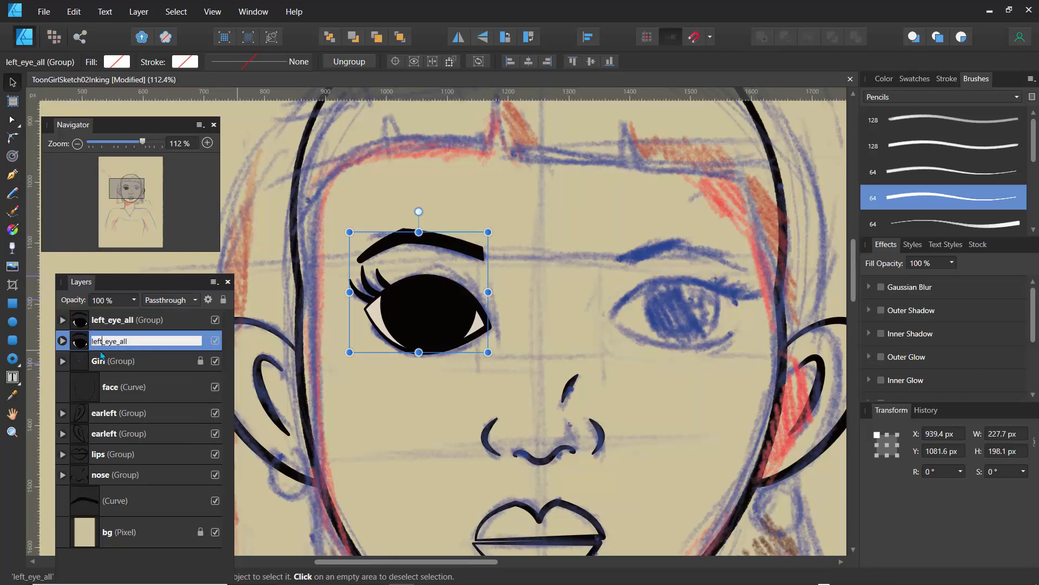
pyautogui.write('righ')
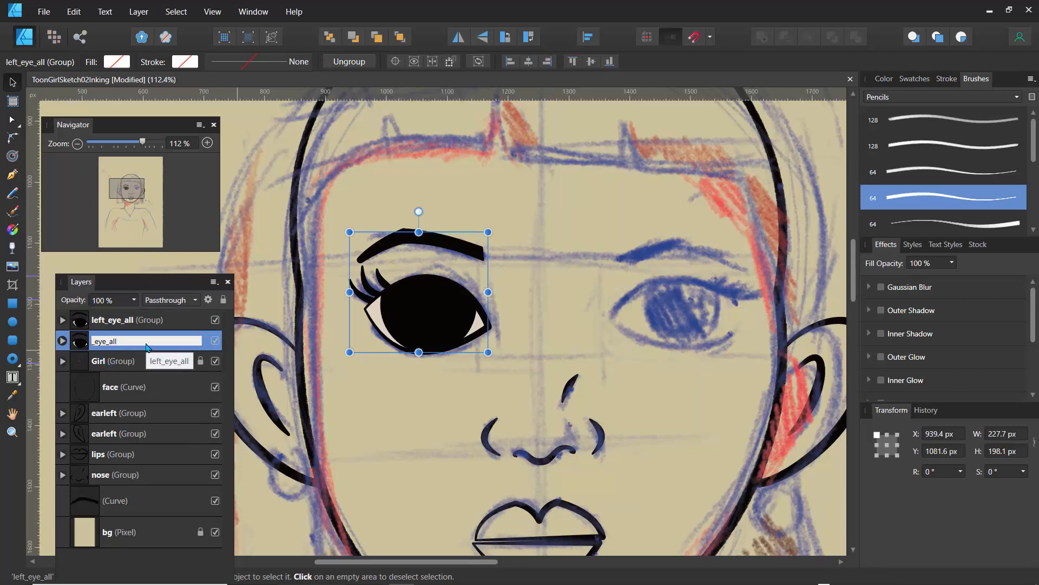
pyautogui.write('t')
pyautogui.press('Return')
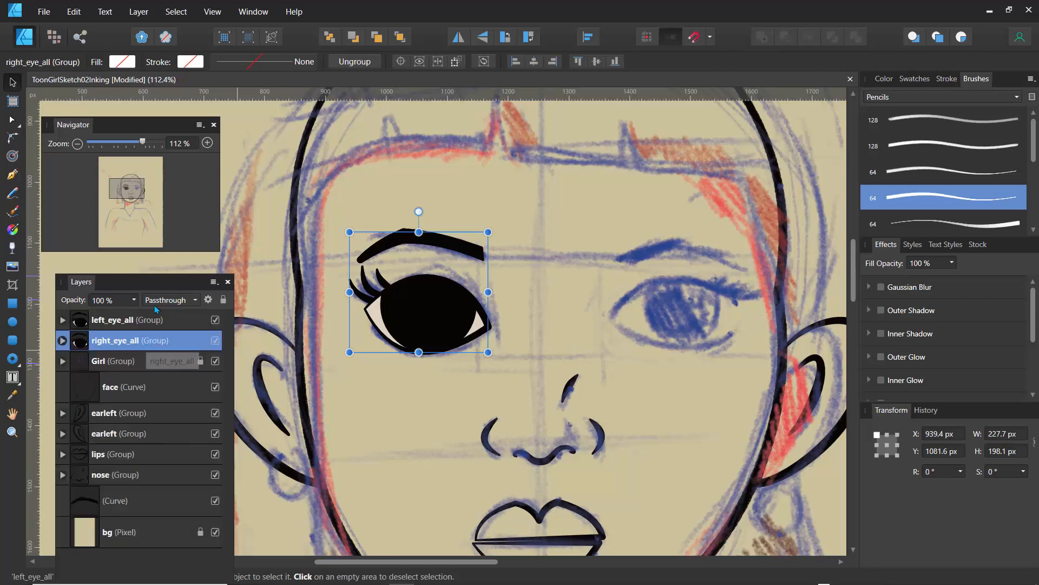
# Step: Flip the right_eye_all group horizontally and move it level across onto the sketched right eye, at X about 1377 px
pyautogui.click(460, 40)
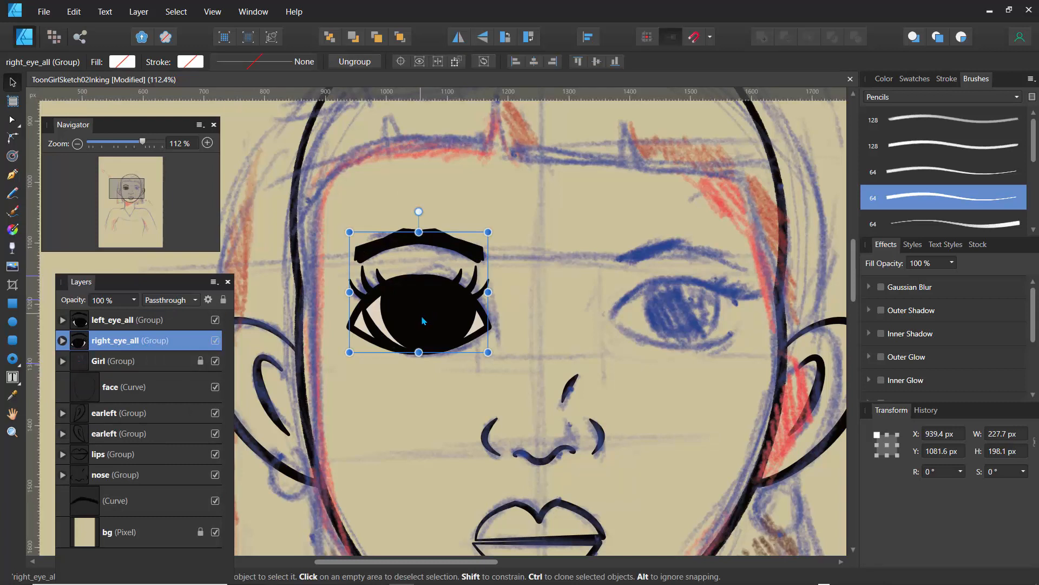
pyautogui.moveTo(424, 320); pyautogui.dragTo(688, 336)
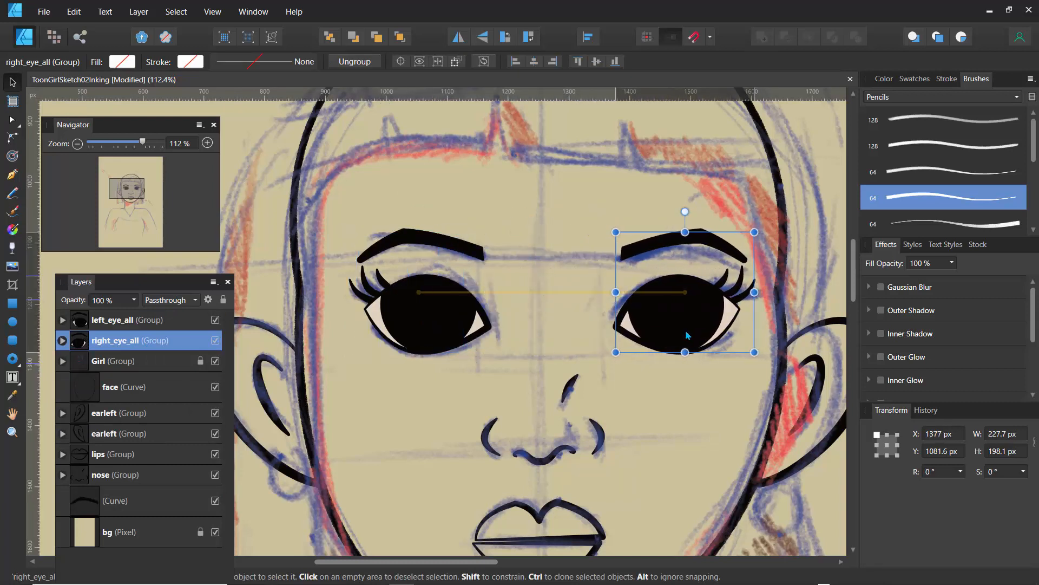
pyautogui.moveTo(687, 332); pyautogui.dragTo(687, 331)
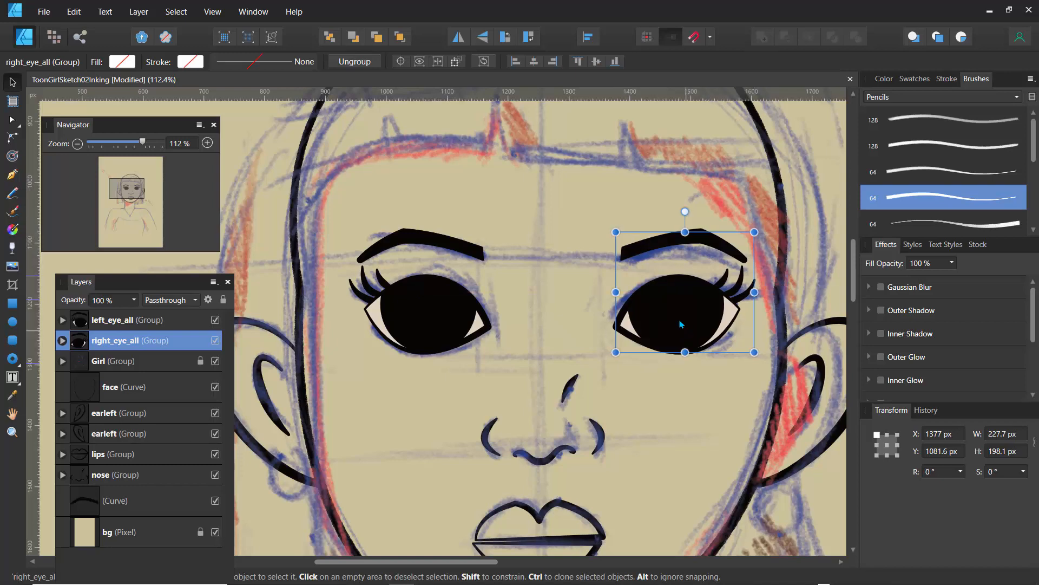
pyautogui.click(577, 247)
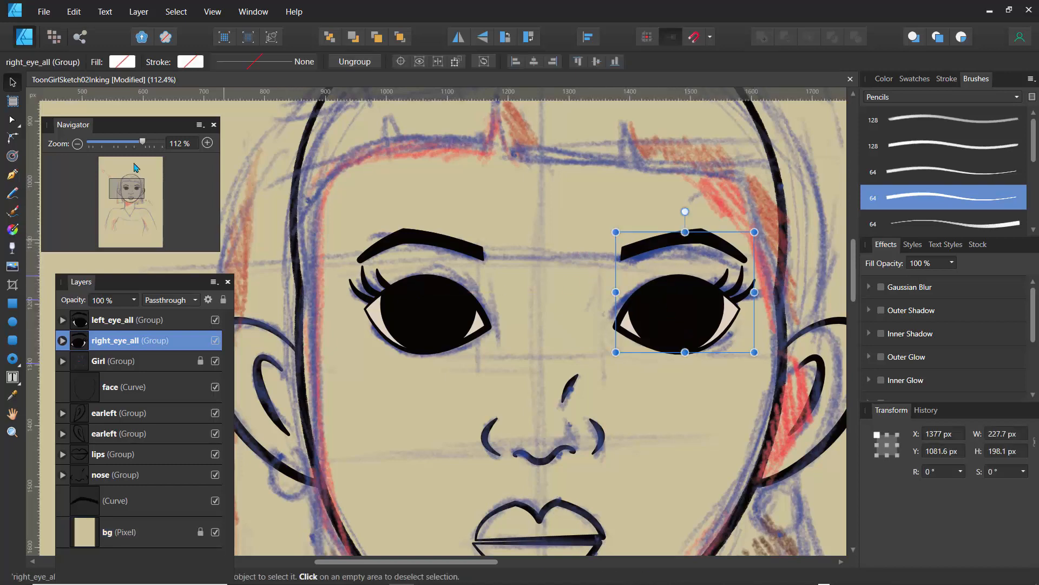
# Step: Shift the right_eye_all group slightly inward toward the nose, to X about 1354 px, keeping it level
pyautogui.moveTo(143, 146); pyautogui.dragTo(105, 157)
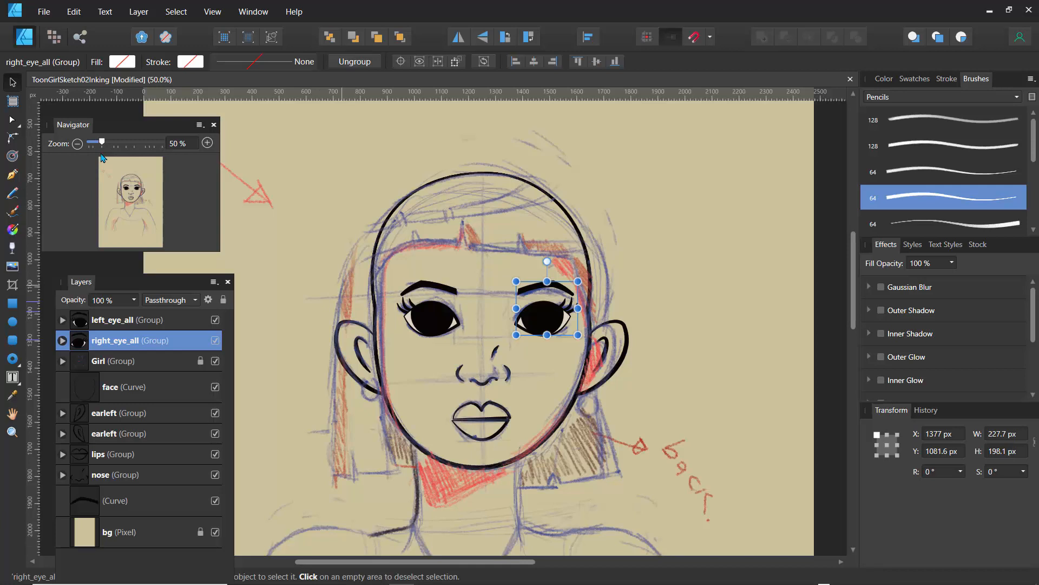
pyautogui.moveTo(103, 158); pyautogui.dragTo(99, 158)
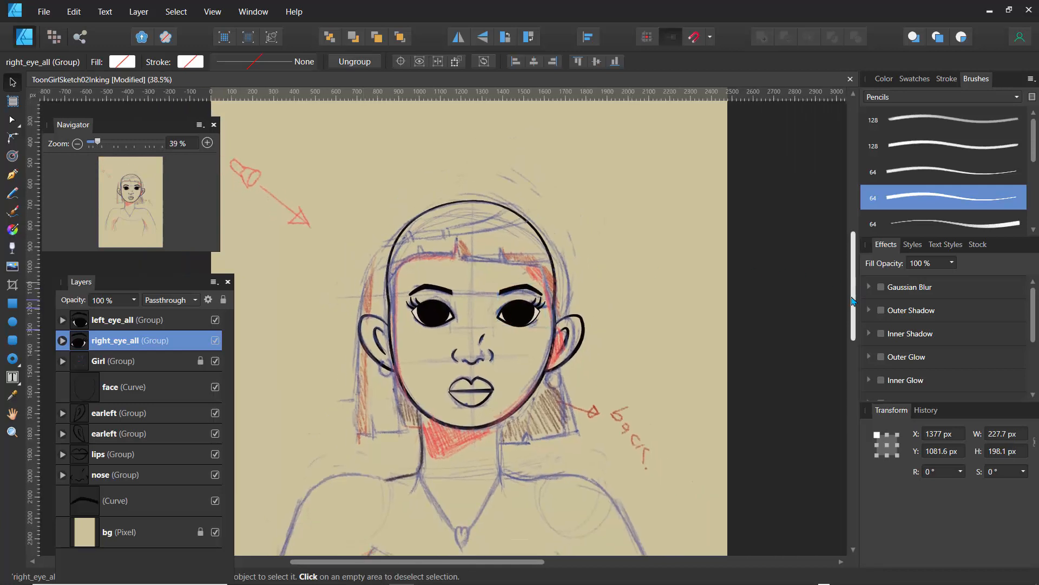
pyautogui.moveTo(852, 301); pyautogui.dragTo(853, 347)
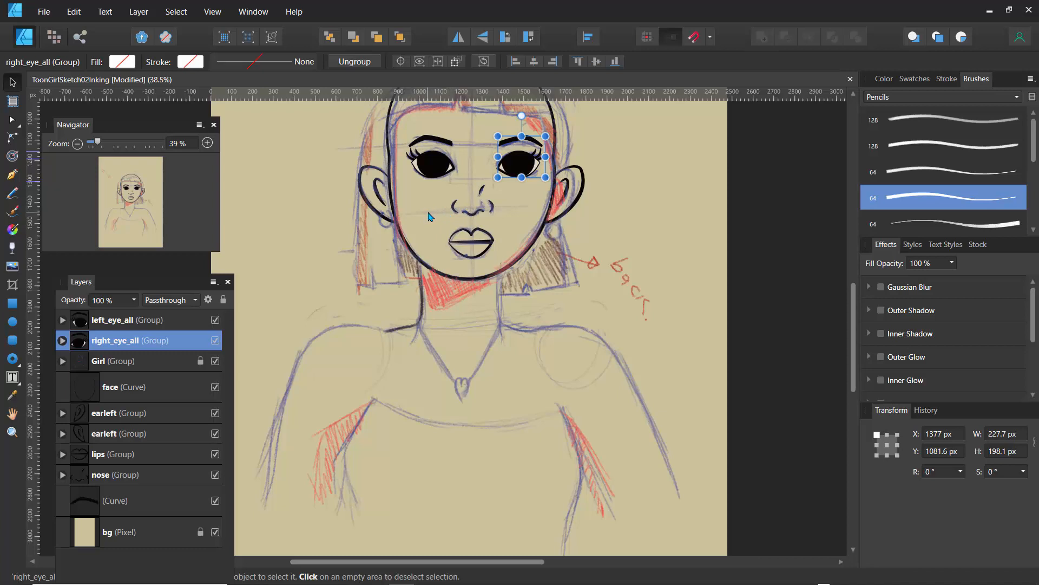
pyautogui.click(362, 164)
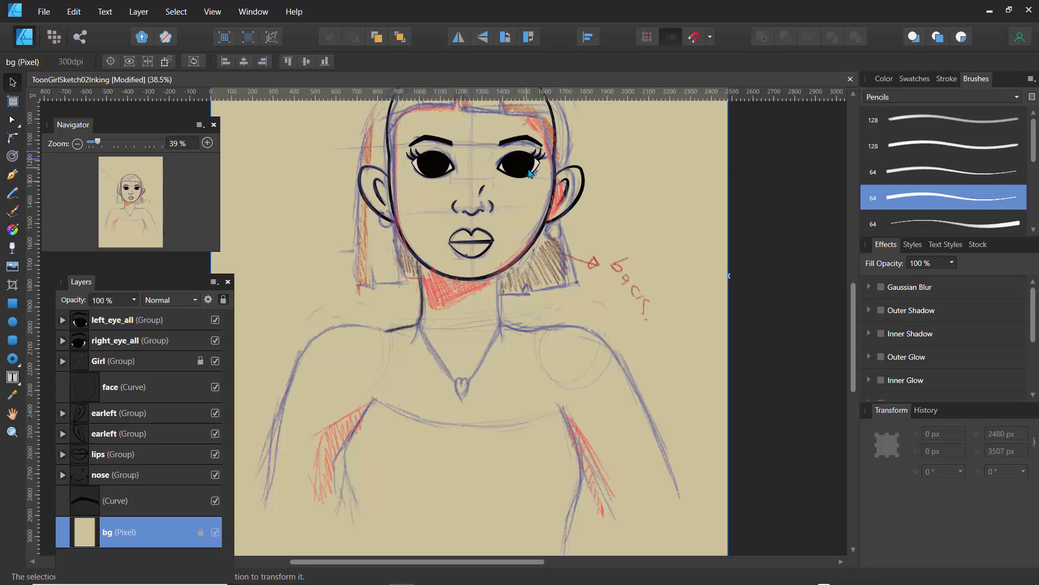
pyautogui.click(139, 343)
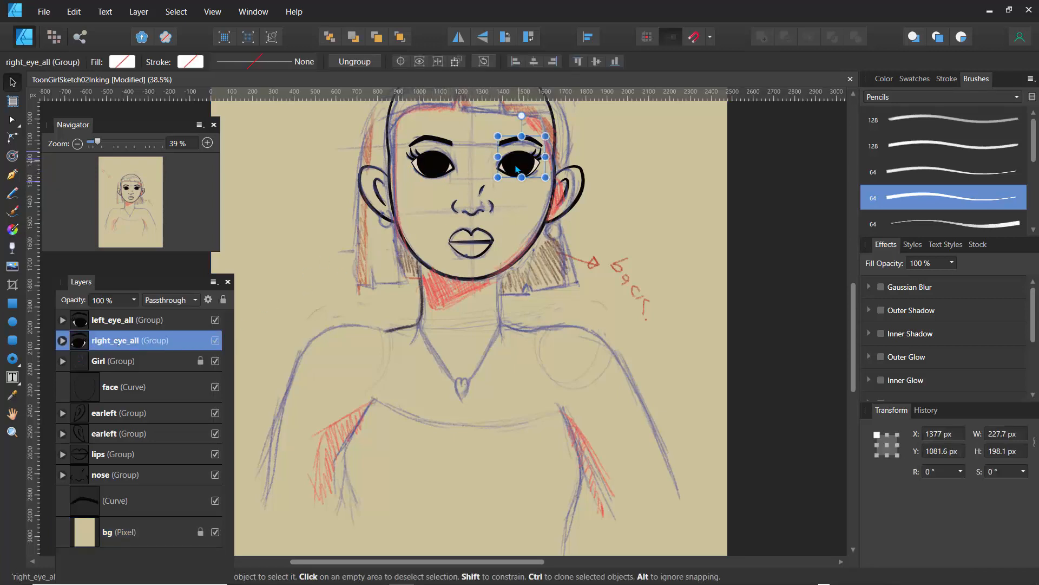
pyautogui.moveTo(515, 169); pyautogui.dragTo(511, 169)
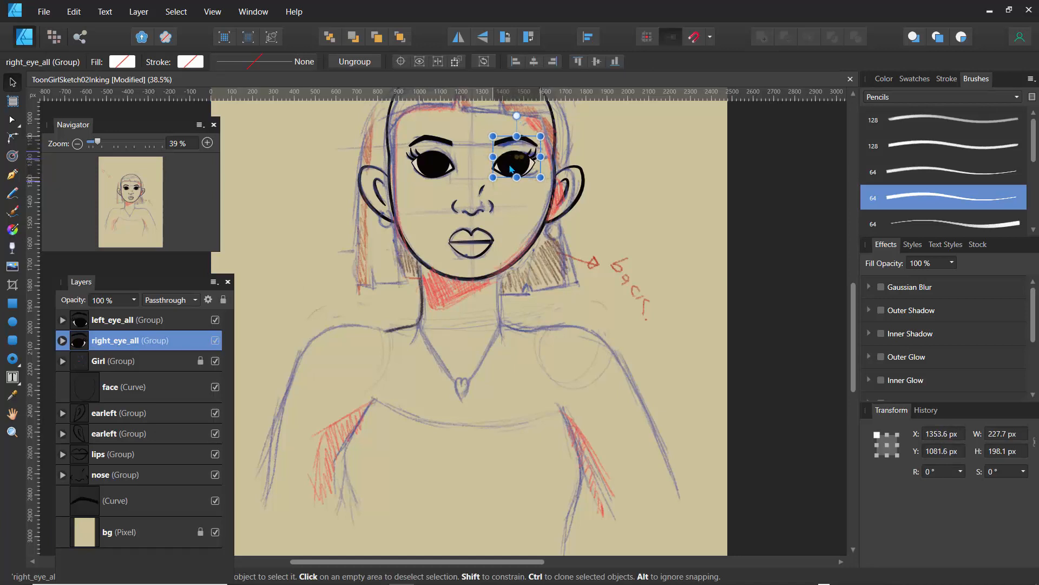
pyautogui.click(606, 228)
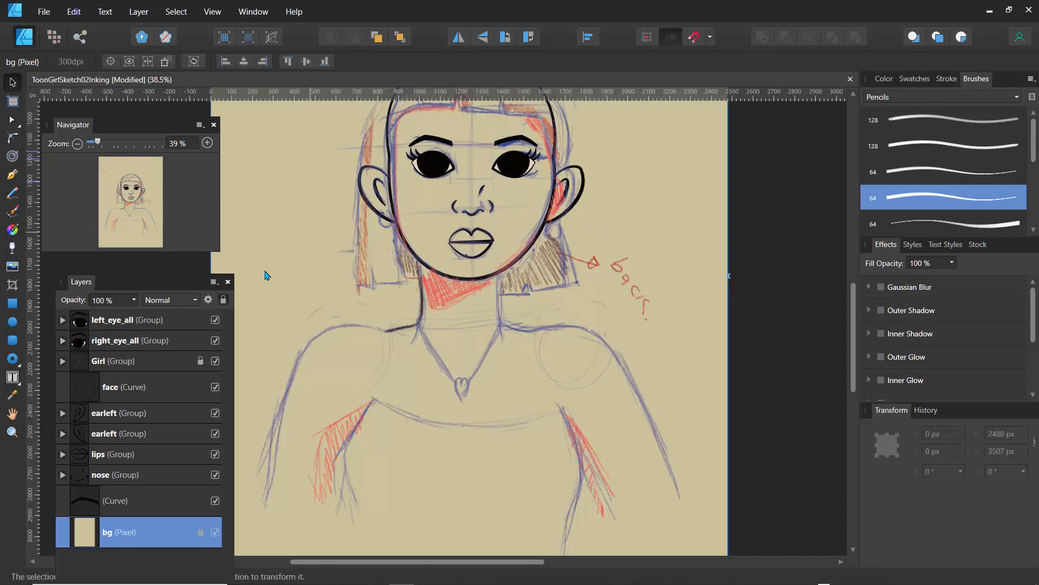
# Step: Move the face curve's left side node slightly outward toward the ear to widen the face
pyautogui.click(96, 393)
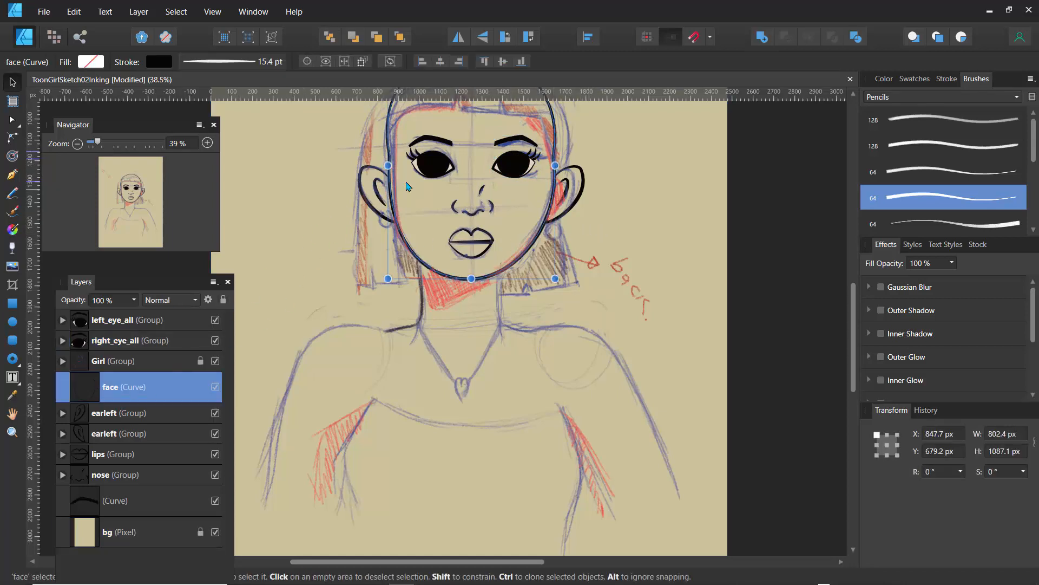
pyautogui.click(14, 121)
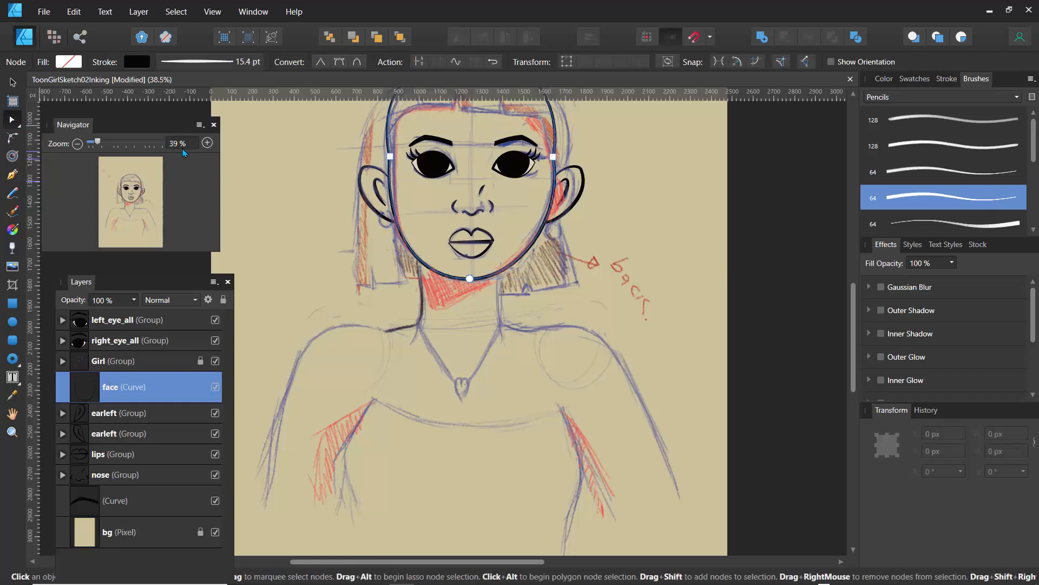
pyautogui.moveTo(389, 157); pyautogui.dragTo(385, 158)
pyautogui.click(374, 163)
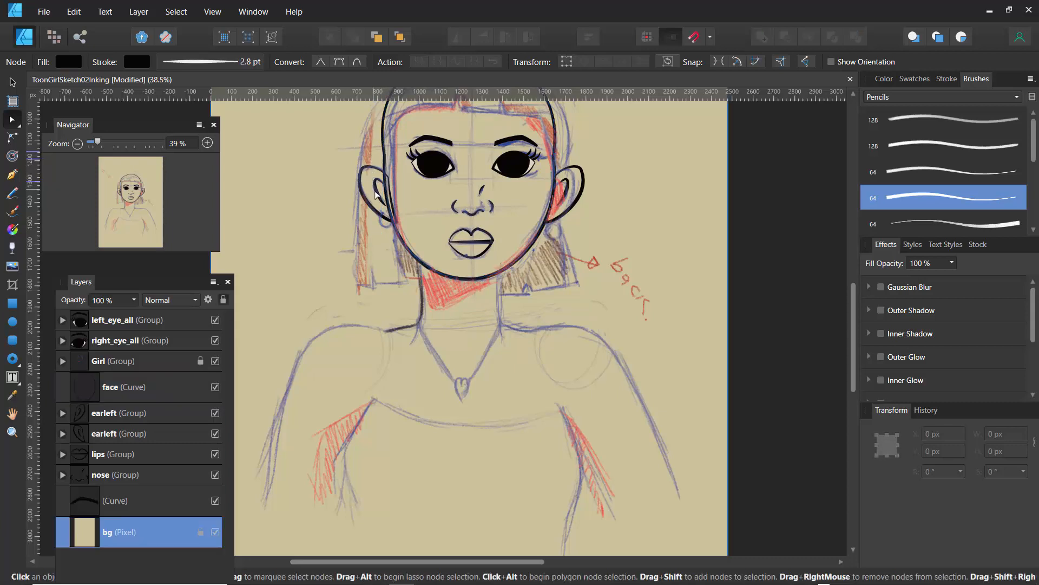
# Step: Start the body outline with the Pen tool, placing nodes from inside the jaw down the neck's left side and out to the left shoulder
pyautogui.moveTo(855, 374)
pyautogui.mouseDown()
pyautogui.moveTo(854, 351)
pyautogui.moveTo(852, 375)
pyautogui.mouseUp()
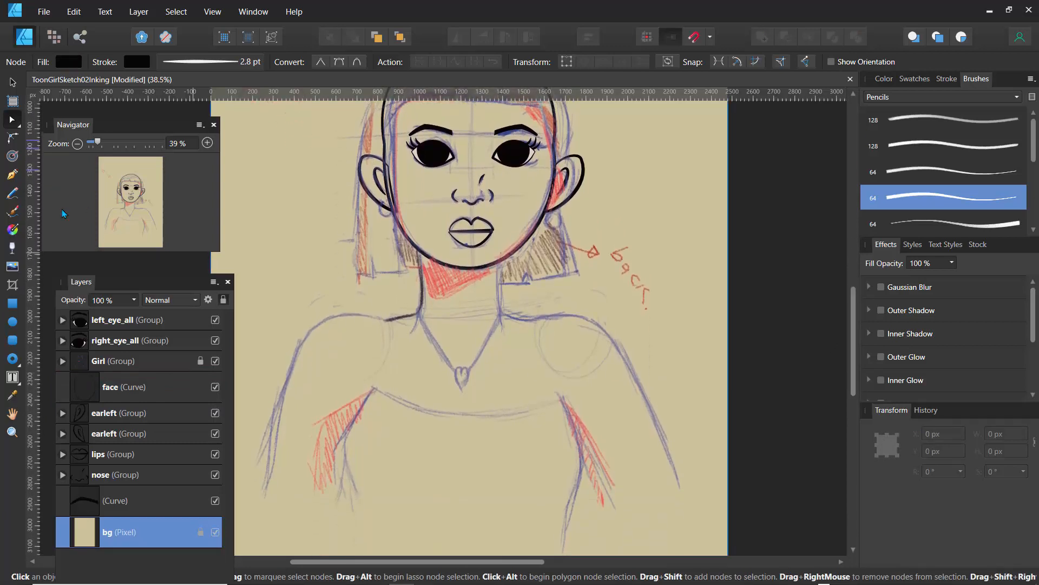
pyautogui.click(14, 177)
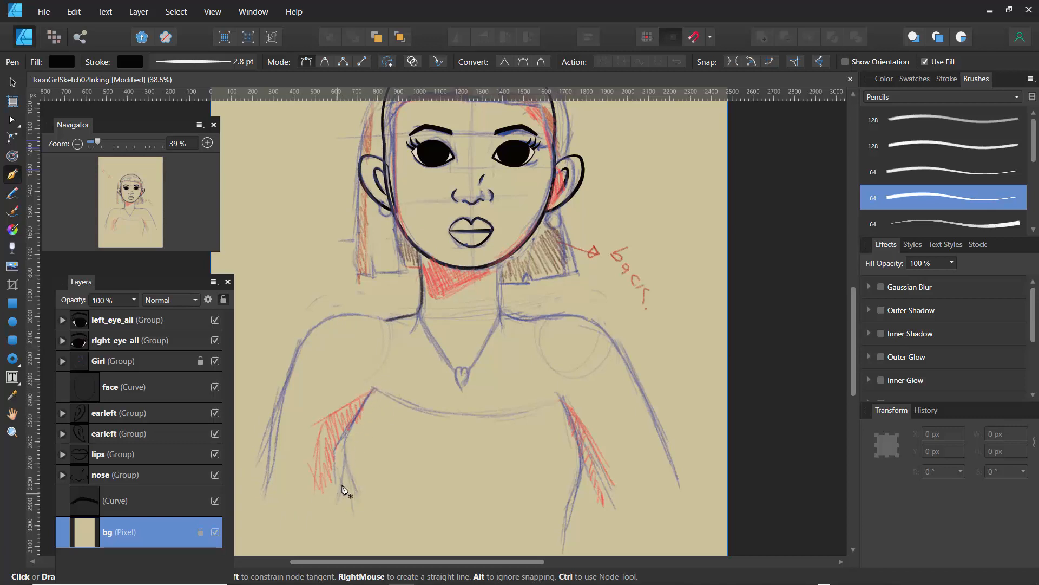
pyautogui.click(418, 235)
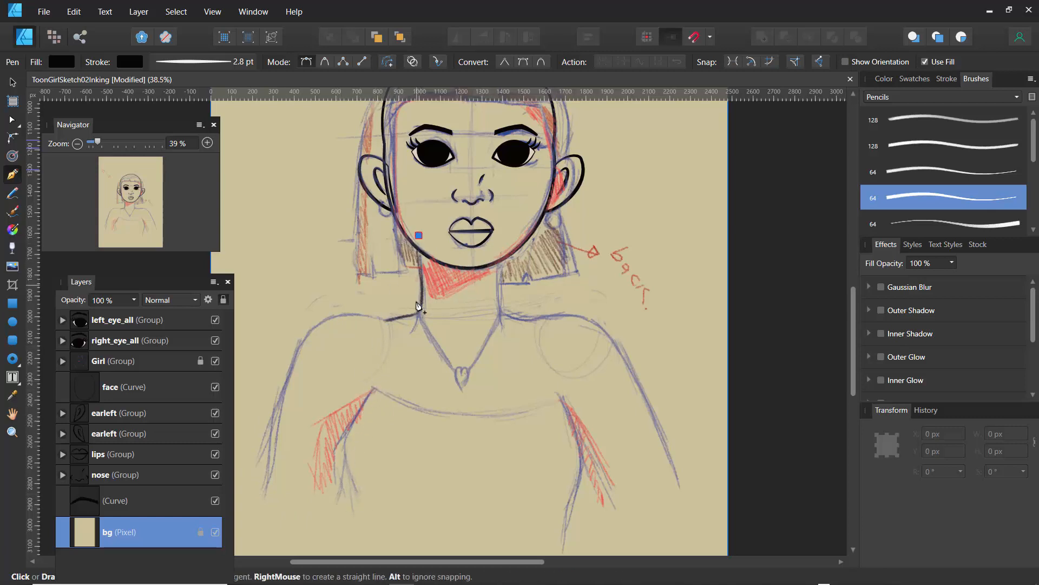
pyautogui.click(419, 310)
pyautogui.click(389, 321)
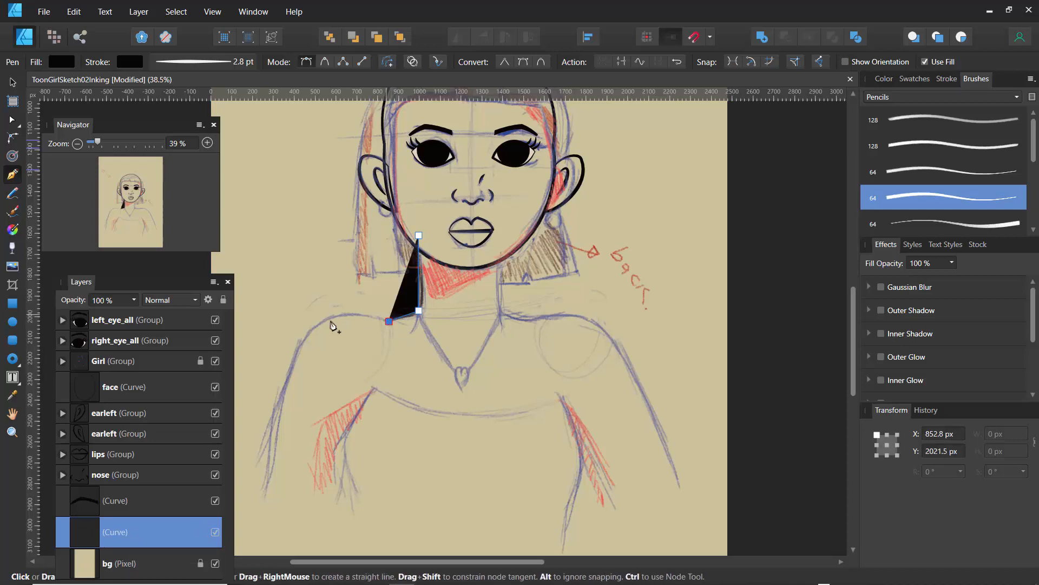
pyautogui.click(324, 320)
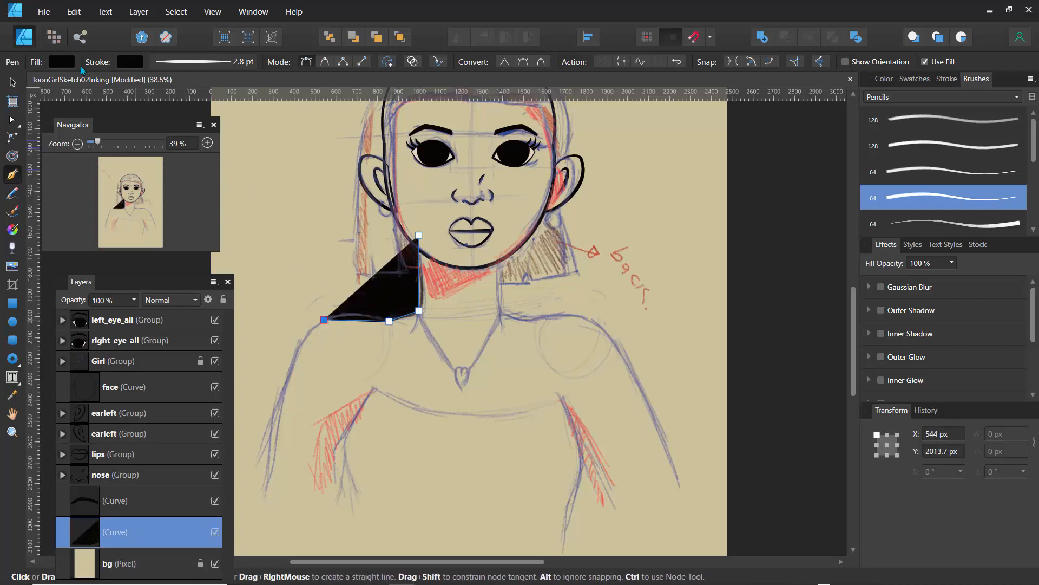
# Step: Remove the fill from the body outline and set its stroke width to 4 pt
pyautogui.click(61, 64)
pyautogui.click(213, 89)
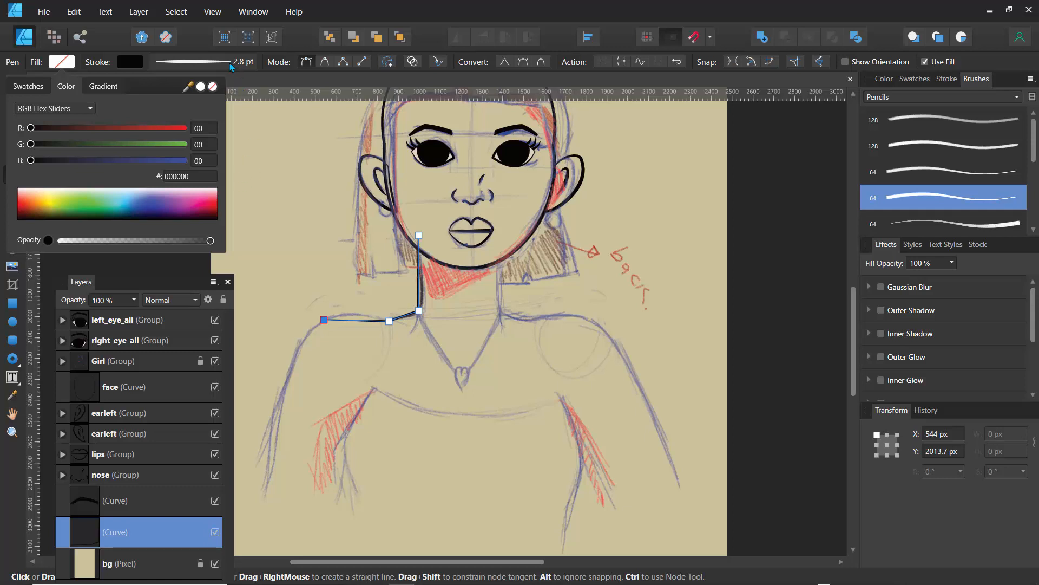
pyautogui.click(227, 67)
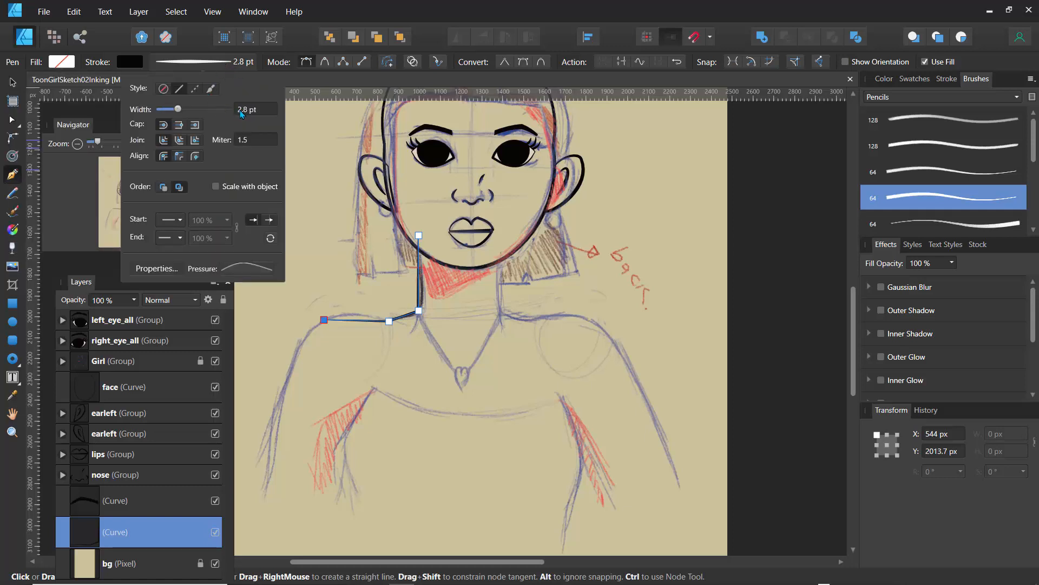
pyautogui.click(242, 111)
pyautogui.write('4')
pyautogui.press('Return')
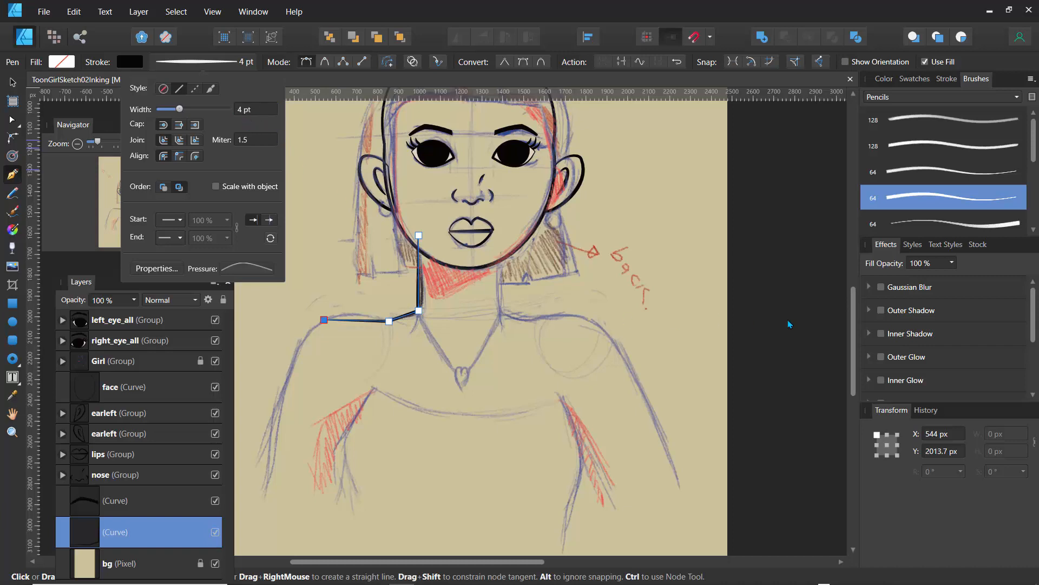
# Step: Extend the body outline down the left arm, across its lower end, up to the armpit and down the left side of the torso
pyautogui.scroll(-3, 796, 343)
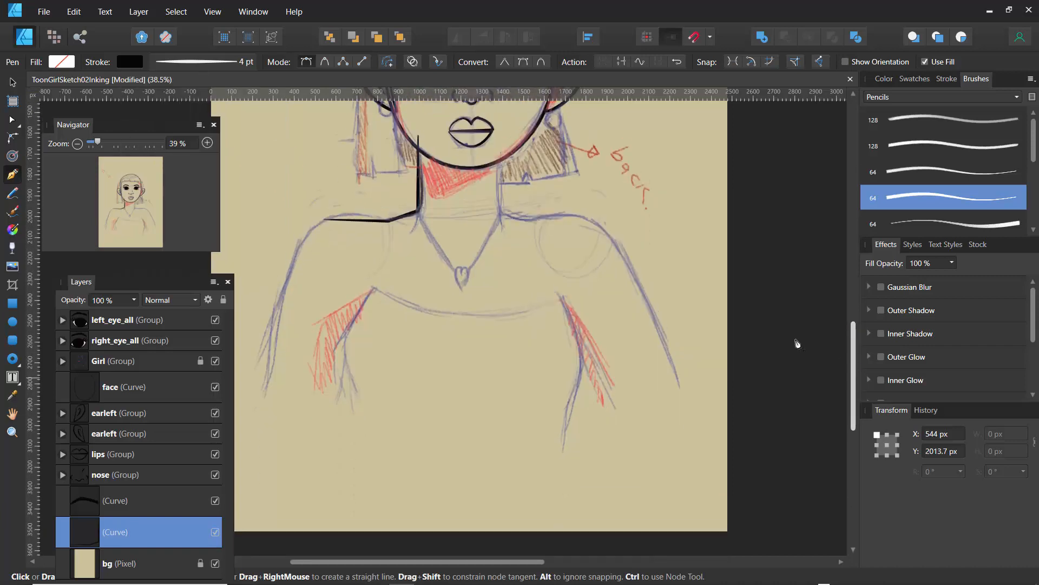
pyautogui.click(261, 387)
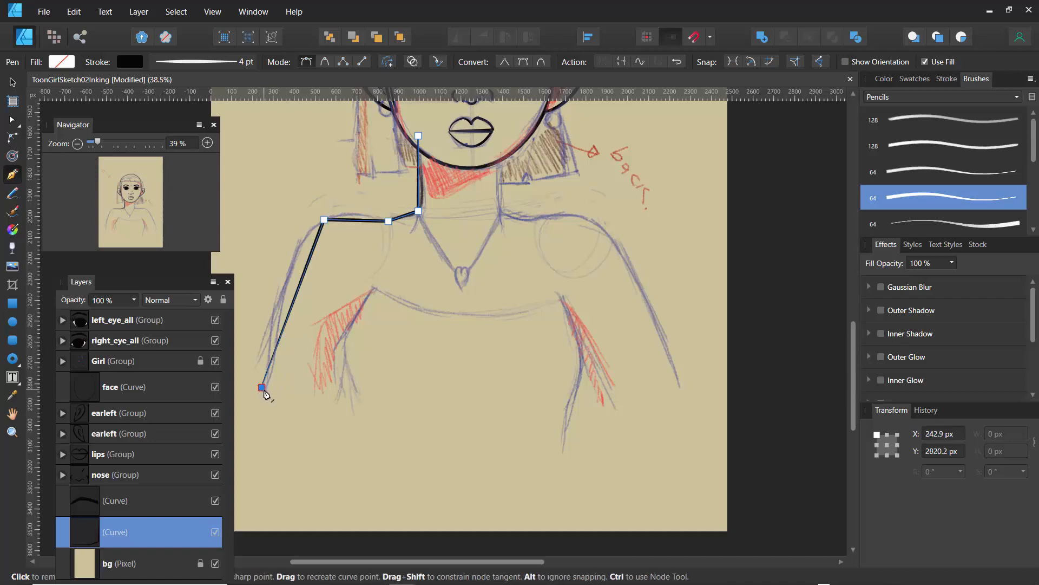
pyautogui.click(336, 398)
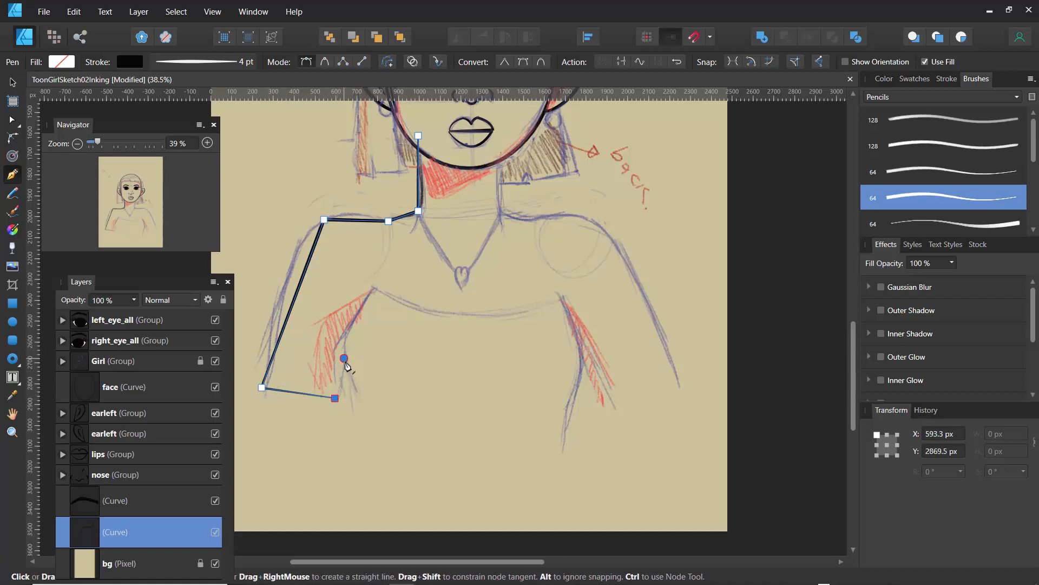
pyautogui.click(344, 358)
pyautogui.click(354, 384)
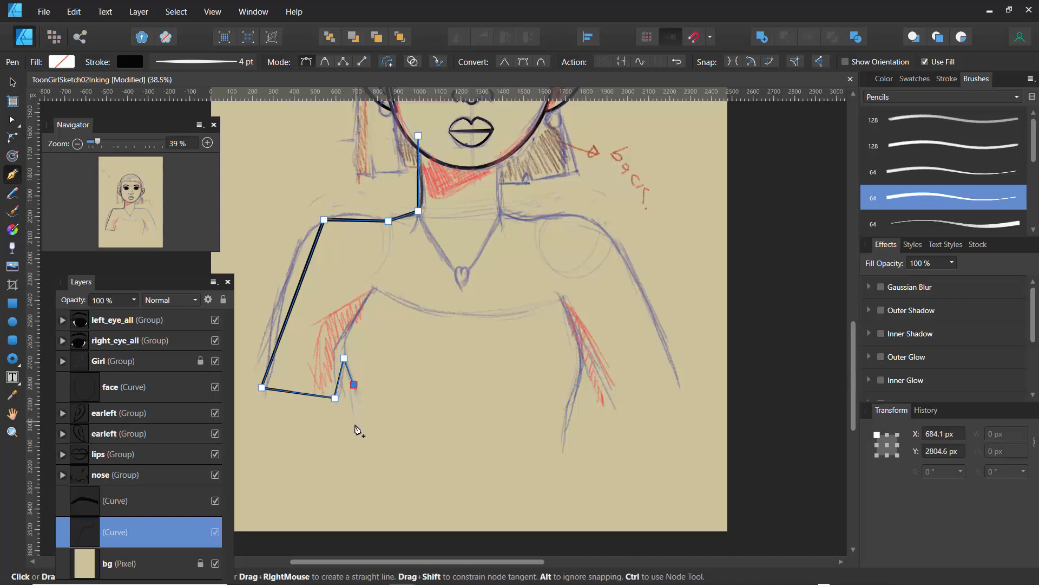
pyautogui.click(353, 432)
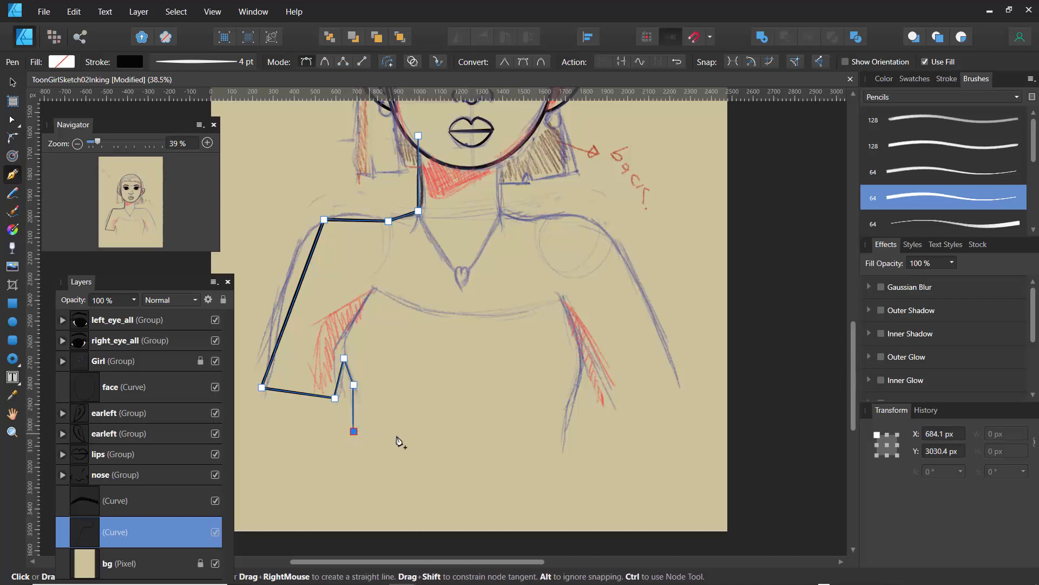
# Step: Continue the outline across the torso's base, around the right arm and shoulder and up the neck, closing it at the starting node
pyautogui.click(564, 442)
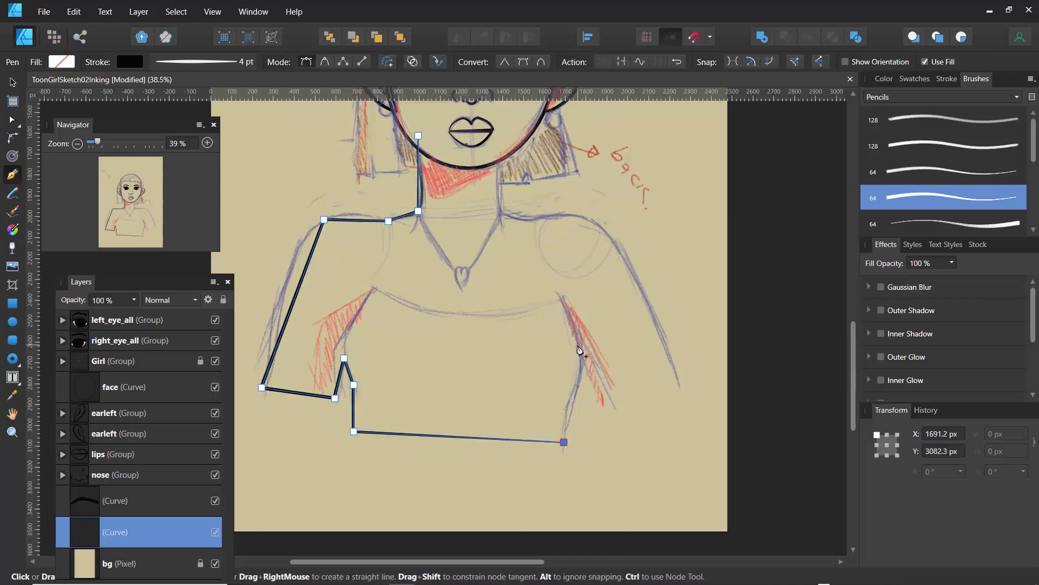
pyautogui.click(577, 345)
pyautogui.click(620, 411)
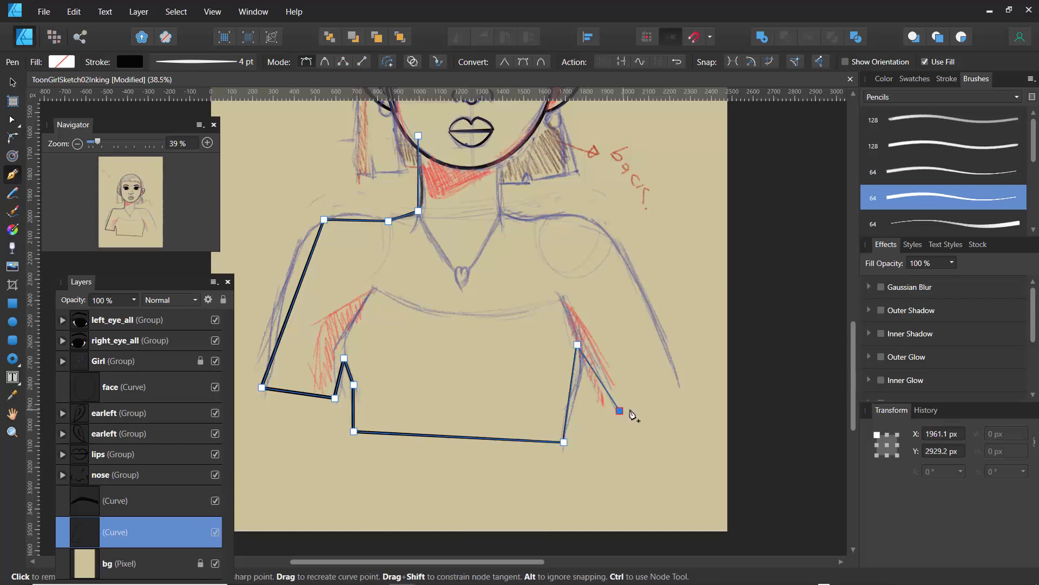
pyautogui.click(682, 380)
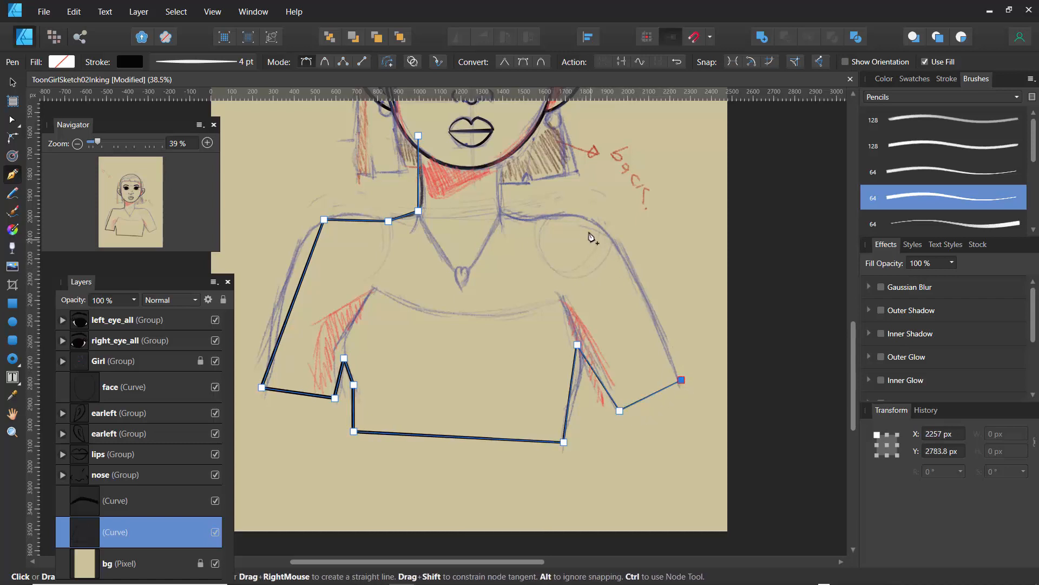
pyautogui.click(573, 210)
pyautogui.click(525, 218)
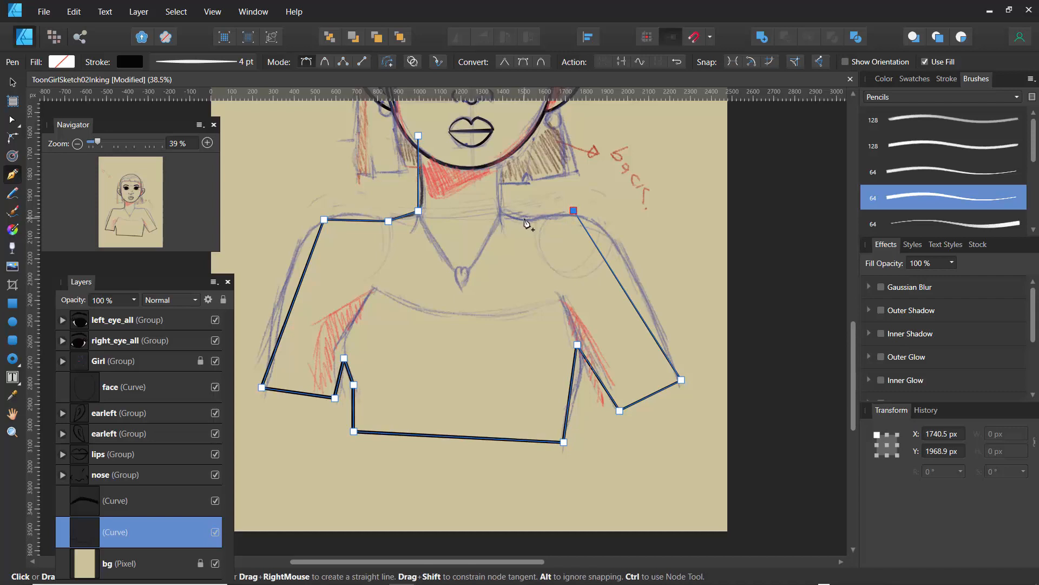
pyautogui.click(502, 209)
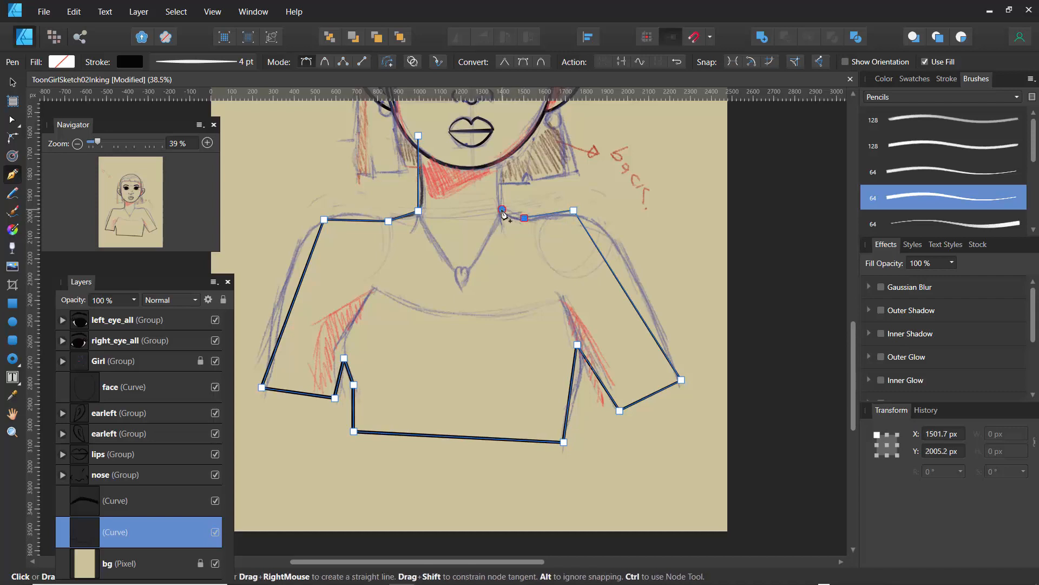
pyautogui.click(498, 139)
pyautogui.click(418, 135)
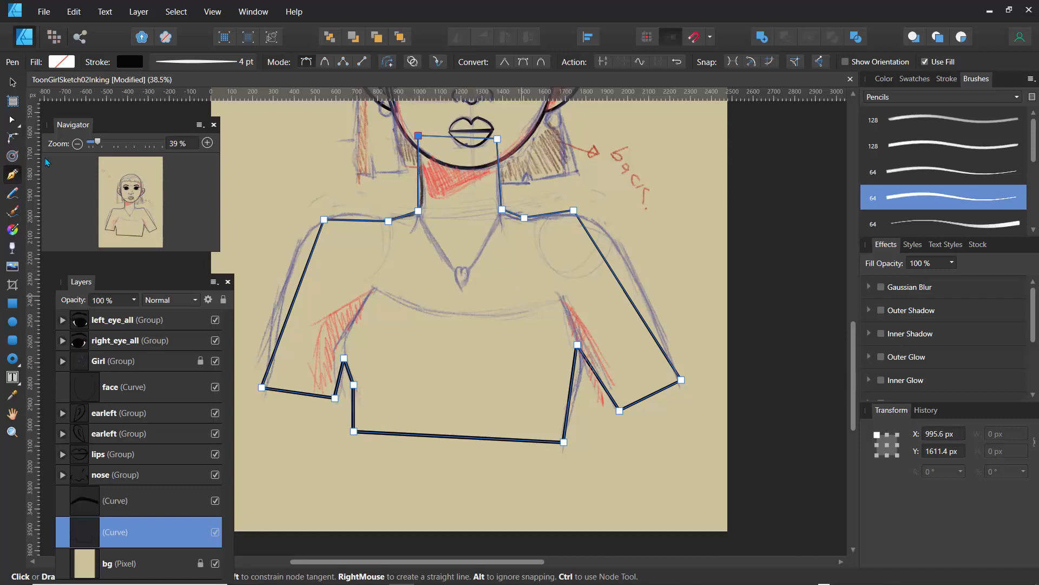
# Step: Bend the straight segments of both neck sides and the left shoulder, outer arm and armpit to follow the sketch
pyautogui.click(15, 124)
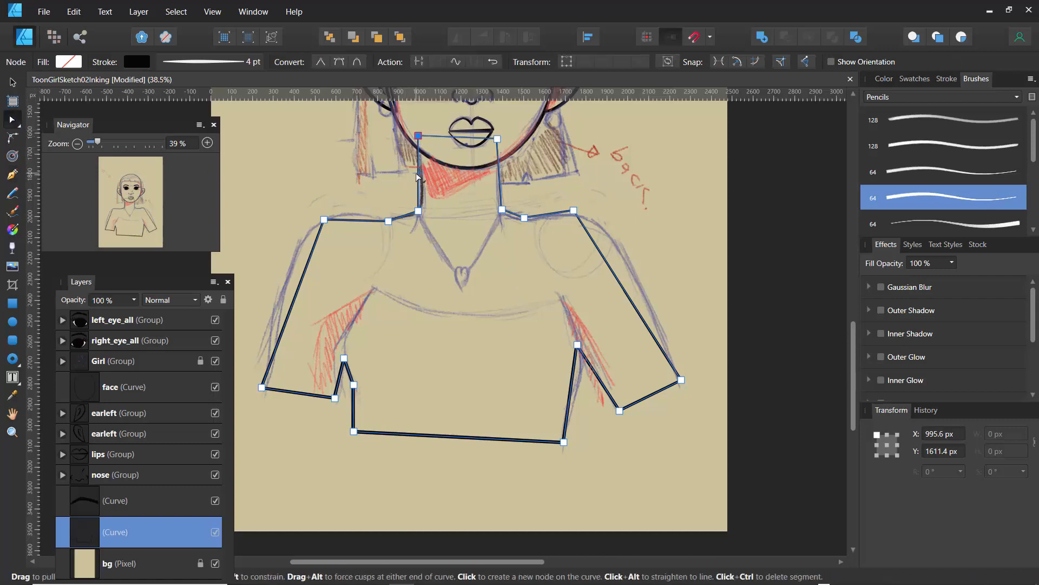
pyautogui.moveTo(420, 177); pyautogui.dragTo(423, 179)
pyautogui.moveTo(500, 186); pyautogui.dragTo(497, 187)
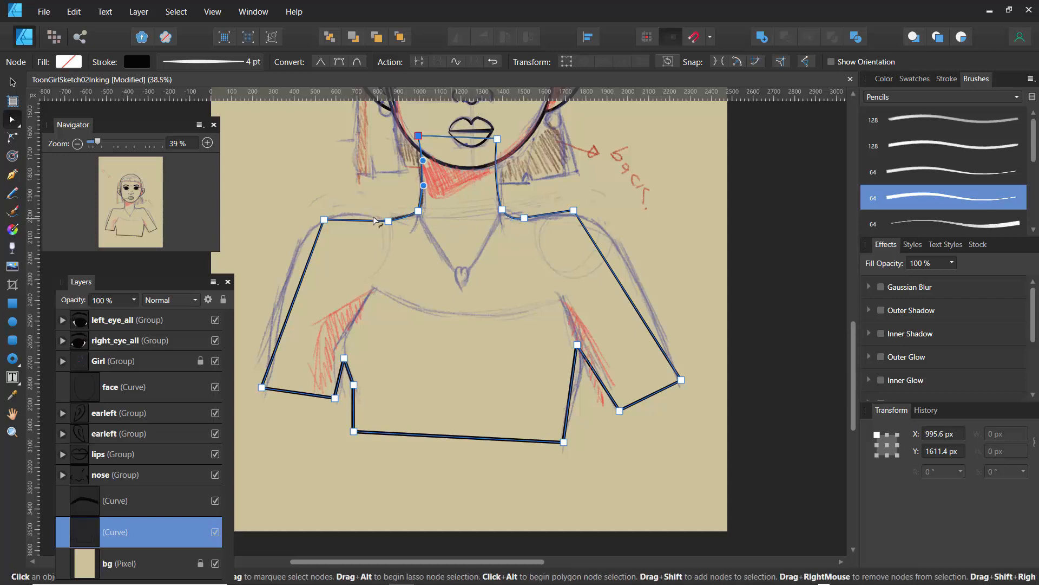
pyautogui.moveTo(355, 222); pyautogui.dragTo(355, 213)
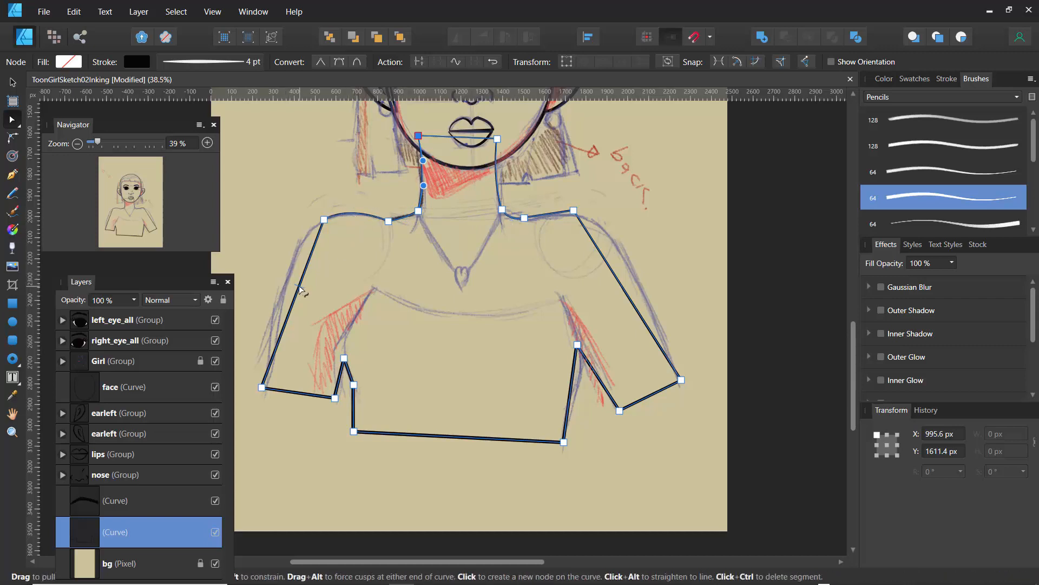
pyautogui.moveTo(298, 288); pyautogui.dragTo(291, 284)
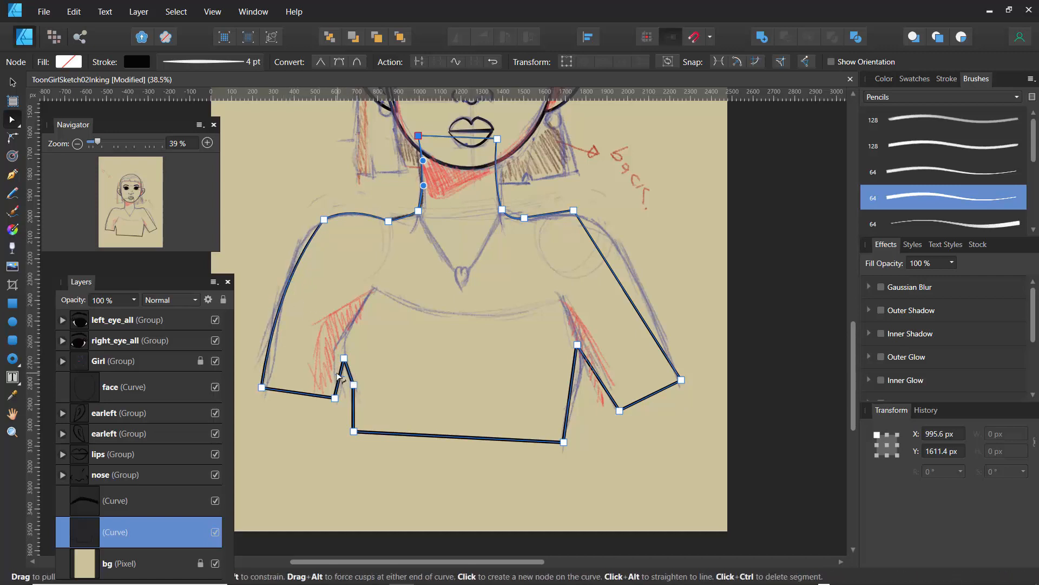
pyautogui.moveTo(338, 376); pyautogui.dragTo(352, 414)
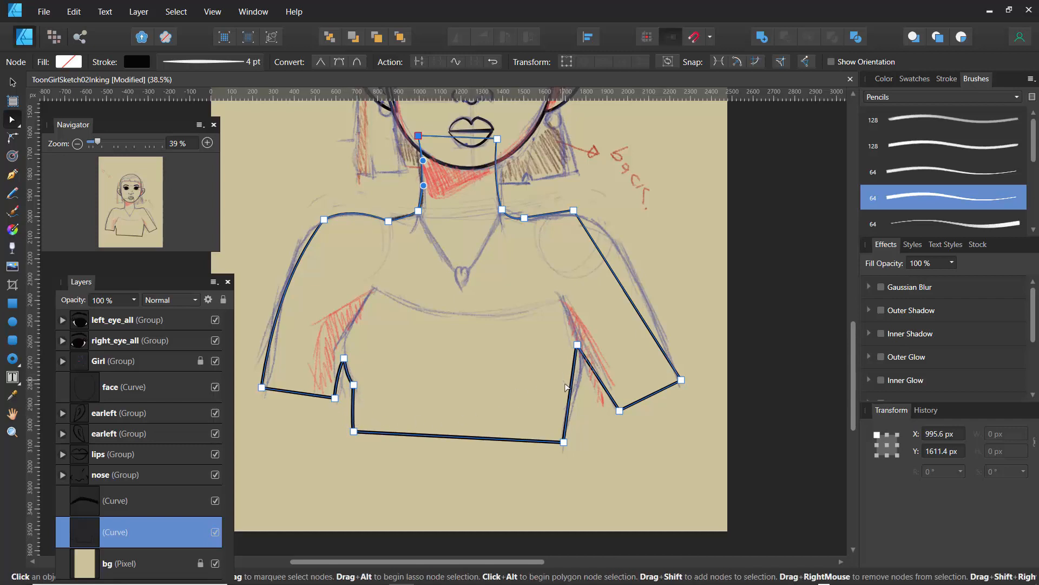
# Step: Curve the right torso side and outer arm, and smooth the right shoulder node, moving it to about X 1821 px, Y 2018 px
pyautogui.moveTo(577, 399); pyautogui.dragTo(594, 371)
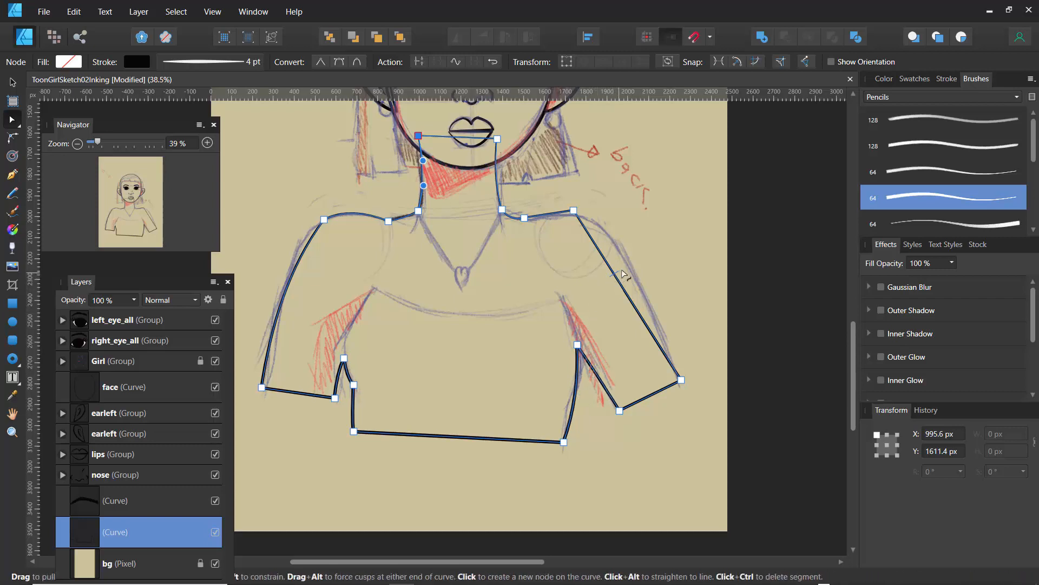
pyautogui.moveTo(618, 272); pyautogui.dragTo(628, 270)
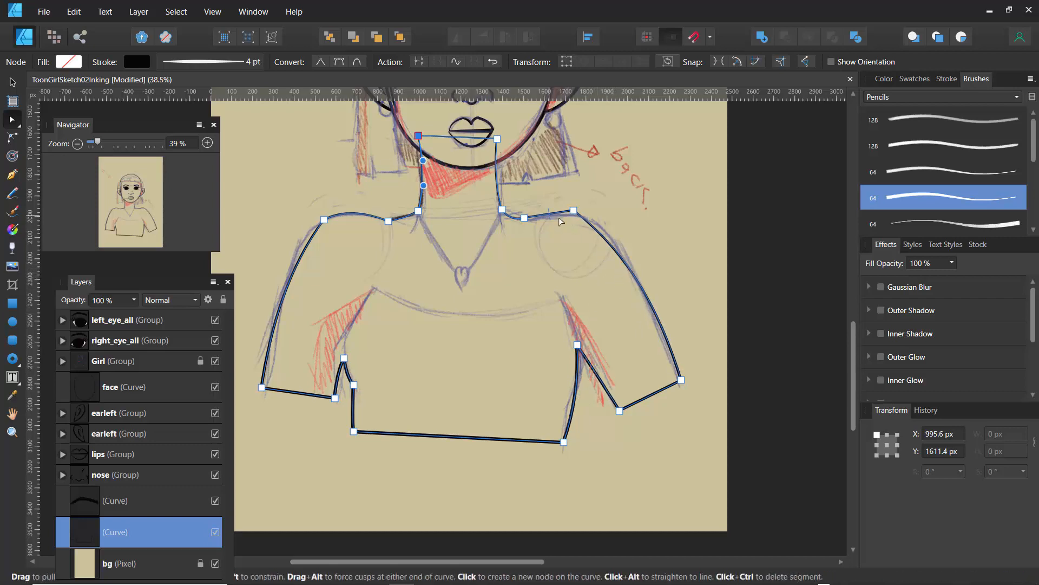
pyautogui.click(573, 211)
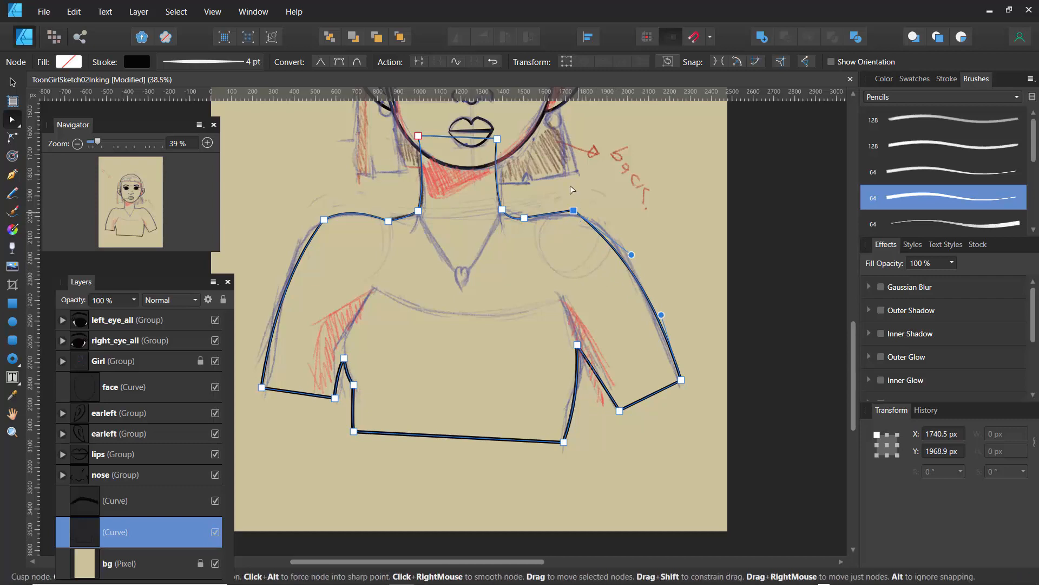
pyautogui.click(339, 61)
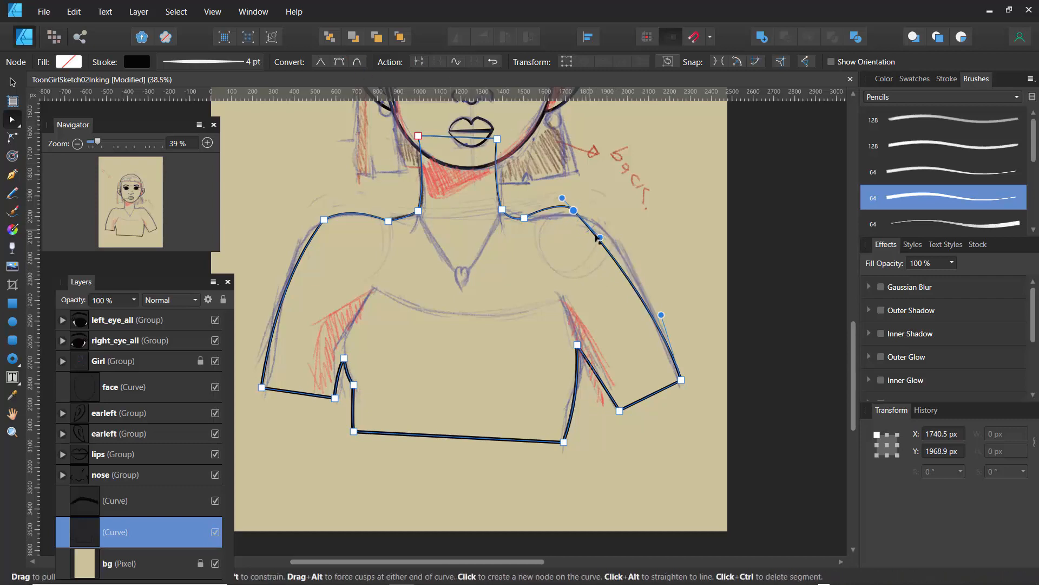
pyautogui.moveTo(574, 211); pyautogui.dragTo(631, 251)
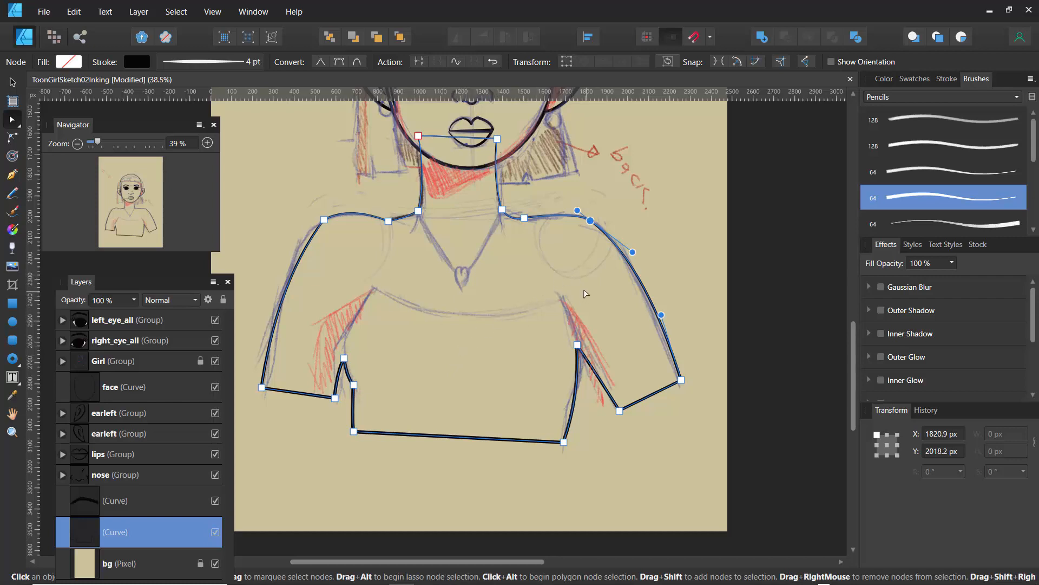
# Step: Rename the torso outline curve "body"
pyautogui.click(382, 189)
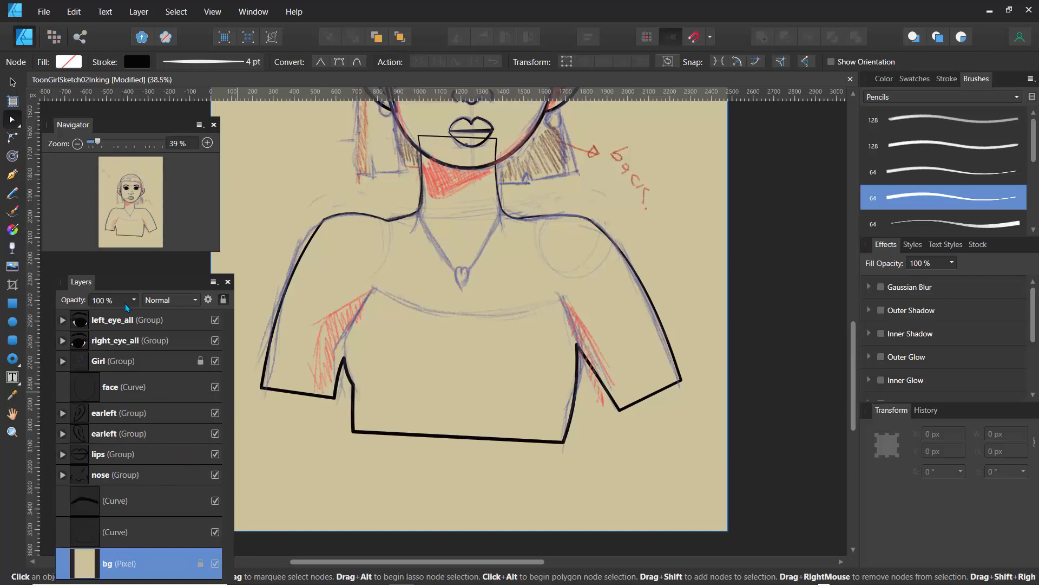
pyautogui.moveTo(133, 289); pyautogui.dragTo(179, 188)
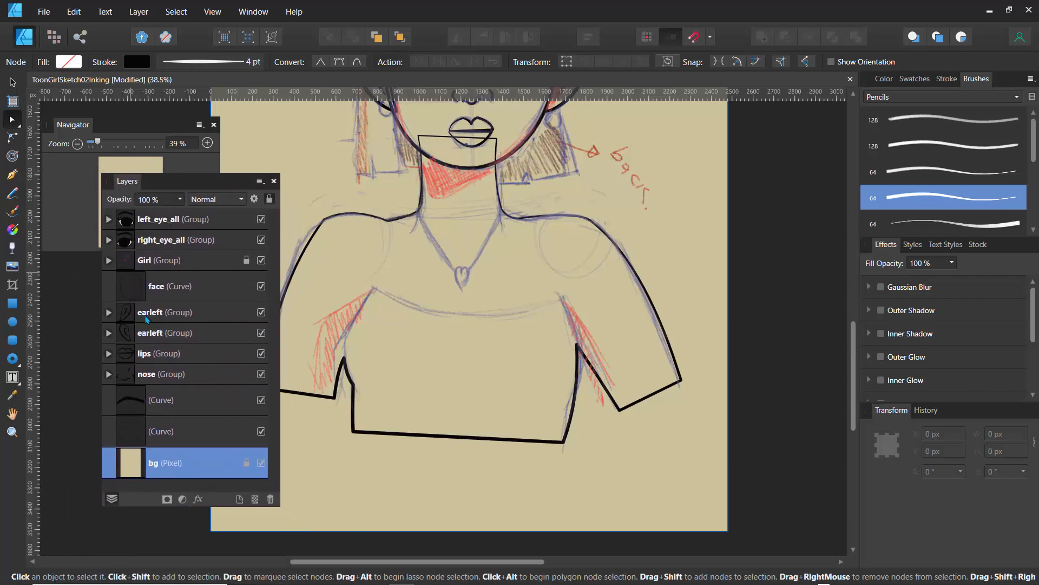
pyautogui.click(329, 222)
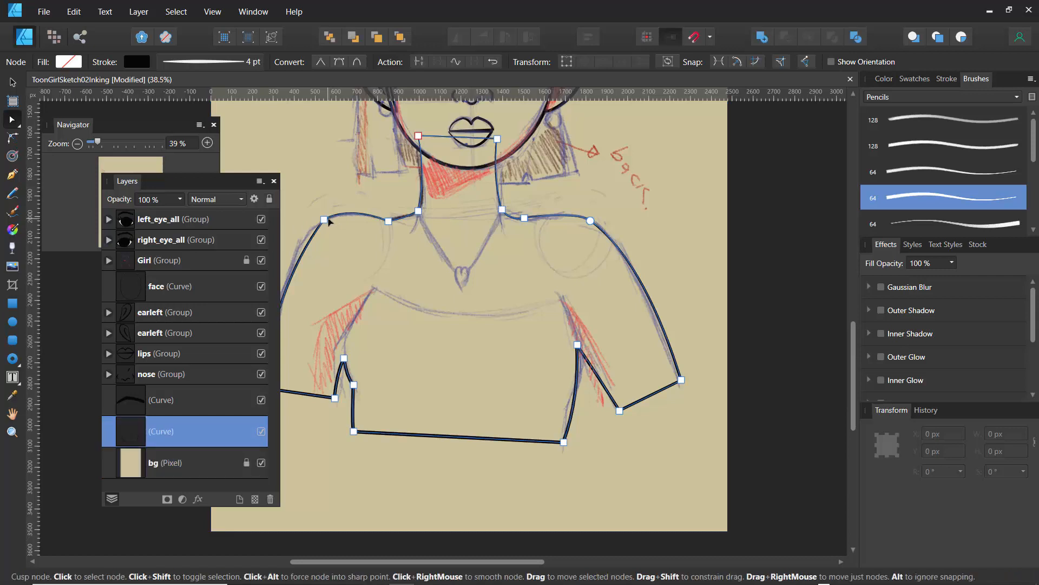
pyautogui.doubleClick(167, 433)
pyautogui.write('body')
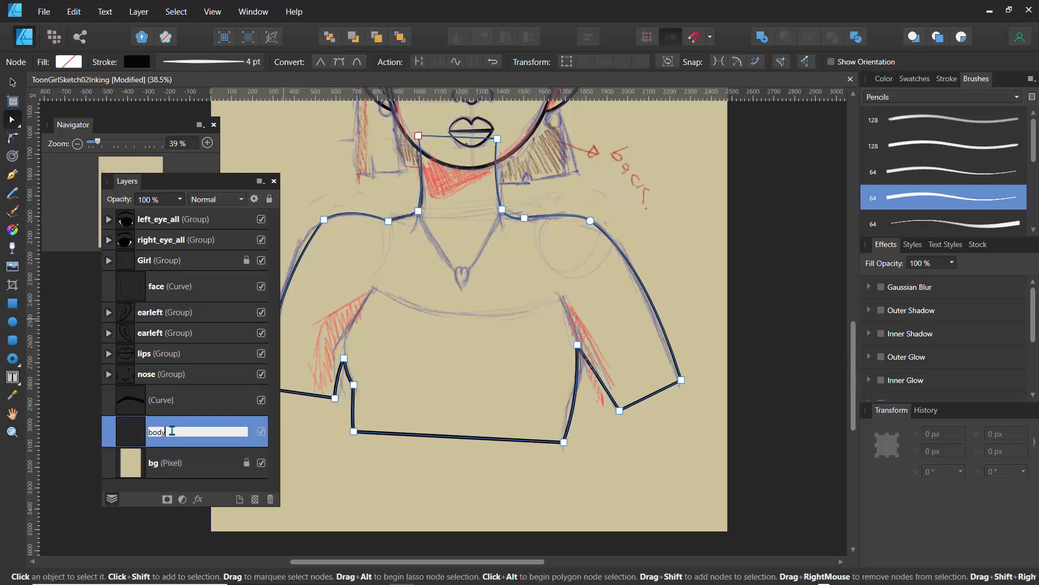
pyautogui.press('Return')
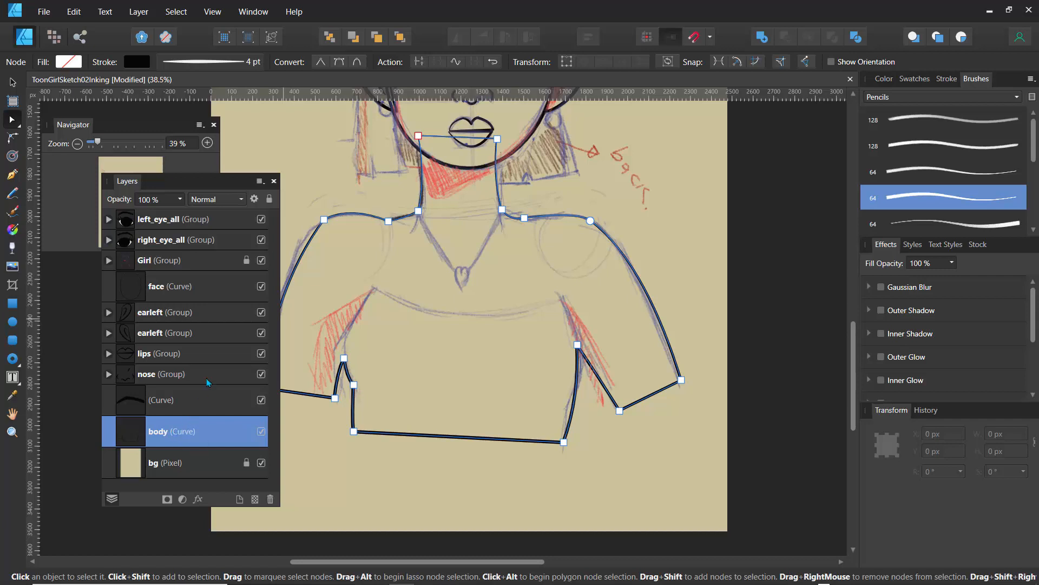
# Step: Draw a closed outline of the top over the torso with the Pen tool, using straight segments from neckline to base
pyautogui.click(12, 174)
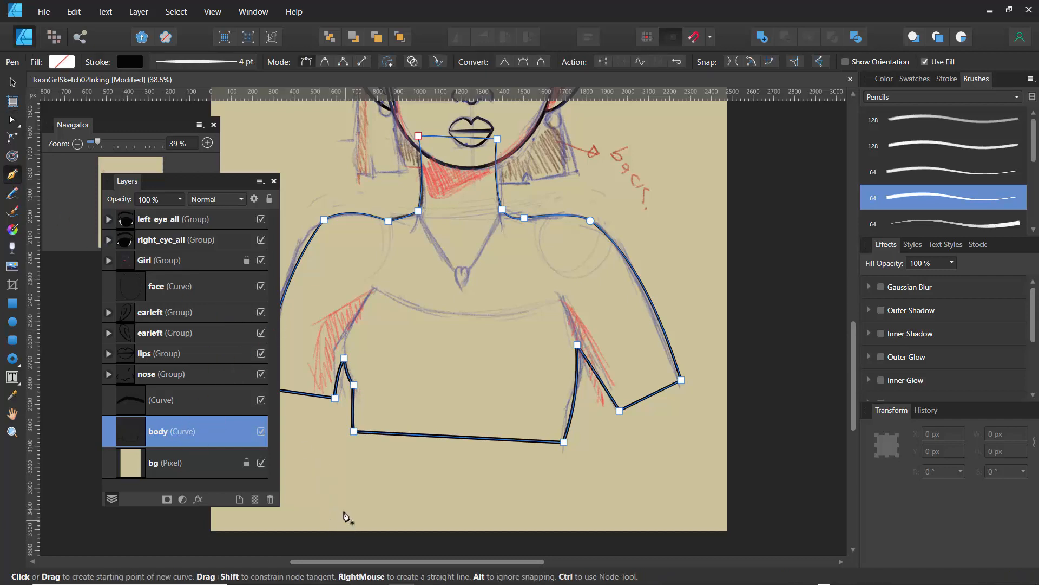
pyautogui.keyDown('ctrl'); pyautogui.click(320, 473); pyautogui.keyUp('ctrl')
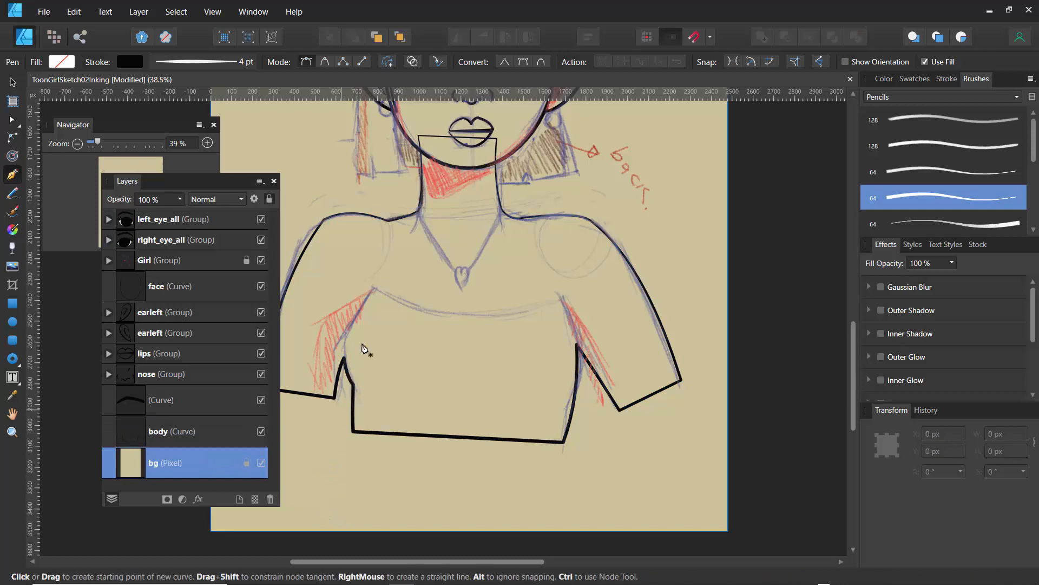
pyautogui.click(372, 285)
pyautogui.click(560, 292)
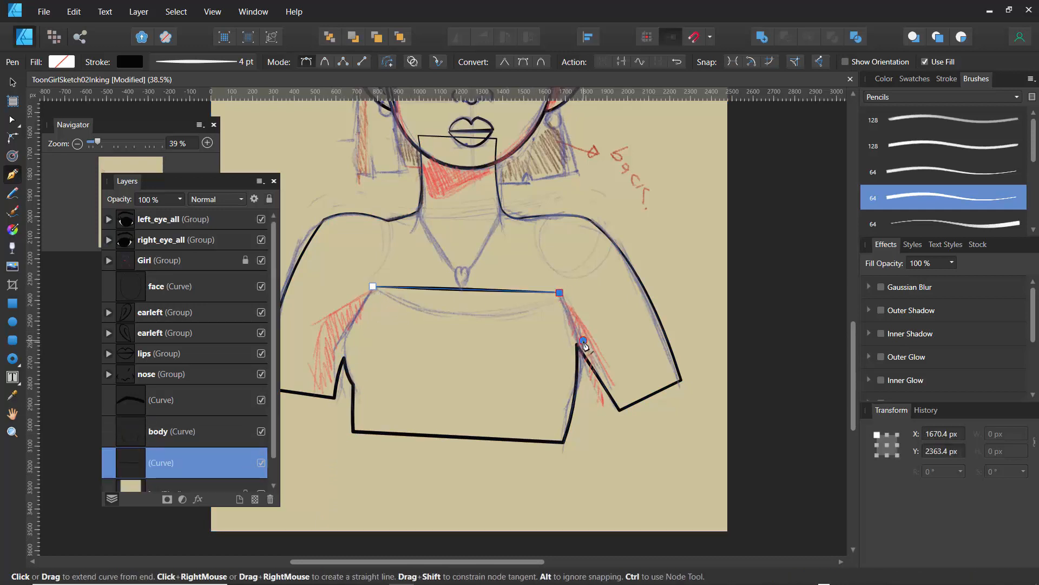
pyautogui.click(583, 341)
pyautogui.click(562, 450)
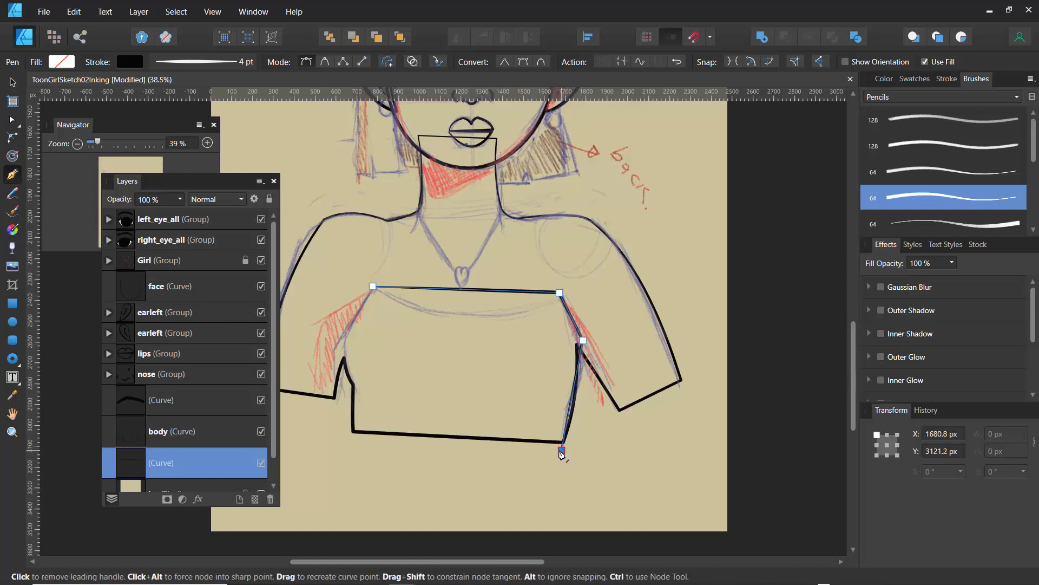
pyautogui.click(349, 449)
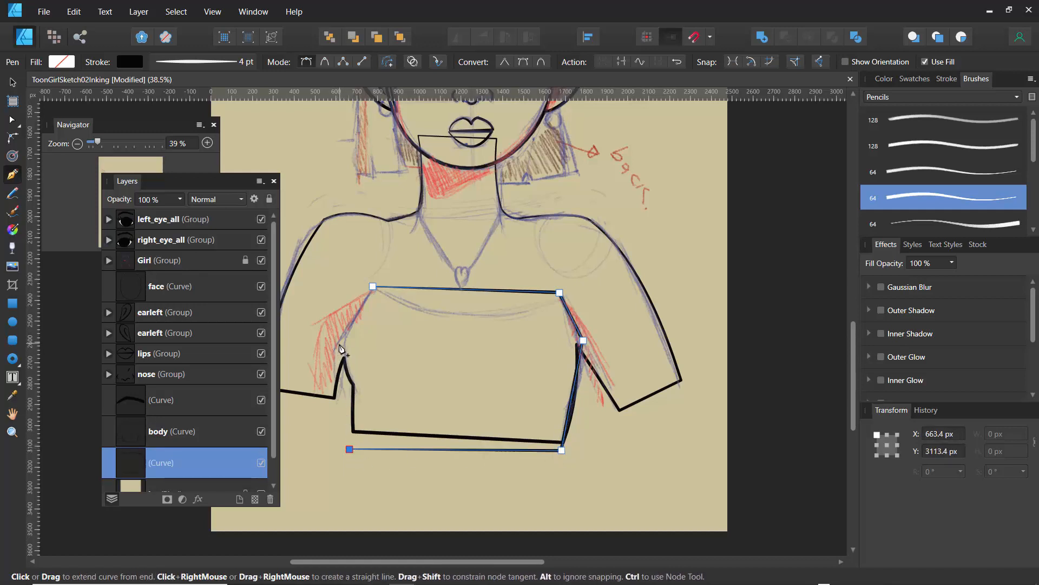
pyautogui.click(340, 343)
pyautogui.click(373, 285)
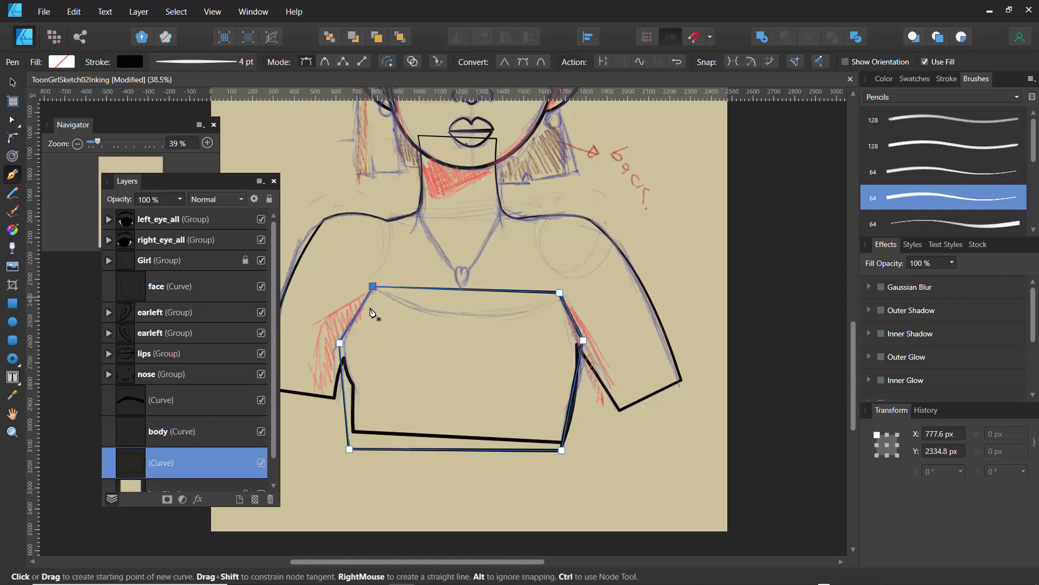
# Step: Bend the top's neckline and side segments to follow the sketch, and raise its bottom corner nodes closer to the body's base
pyautogui.press('ctrl')
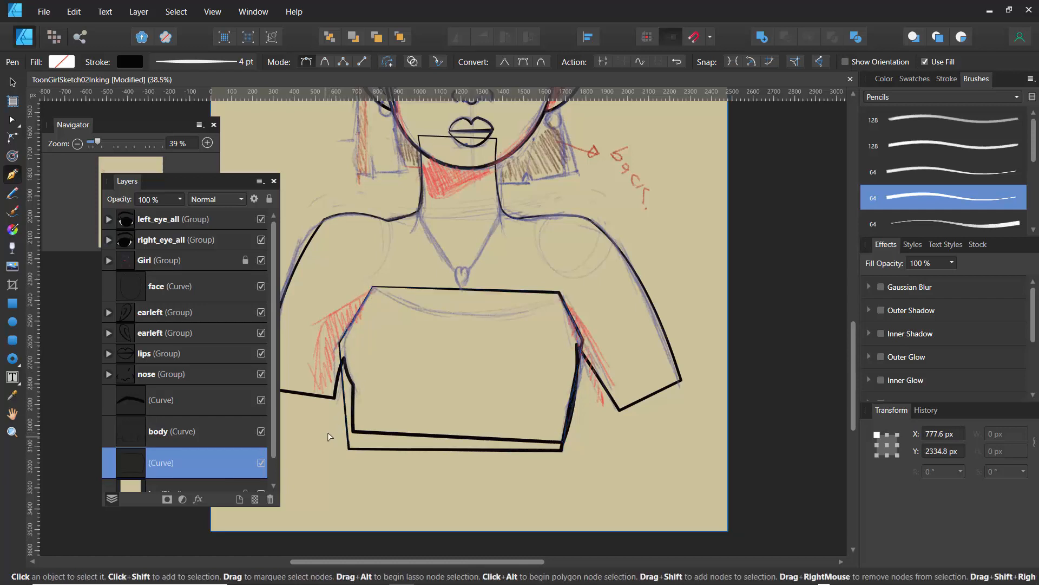
pyautogui.keyDown('ctrl'); pyautogui.click(329, 436); pyautogui.keyUp('ctrl')
pyautogui.keyDown('ctrl'); pyautogui.click(463, 293); pyautogui.keyUp('ctrl')
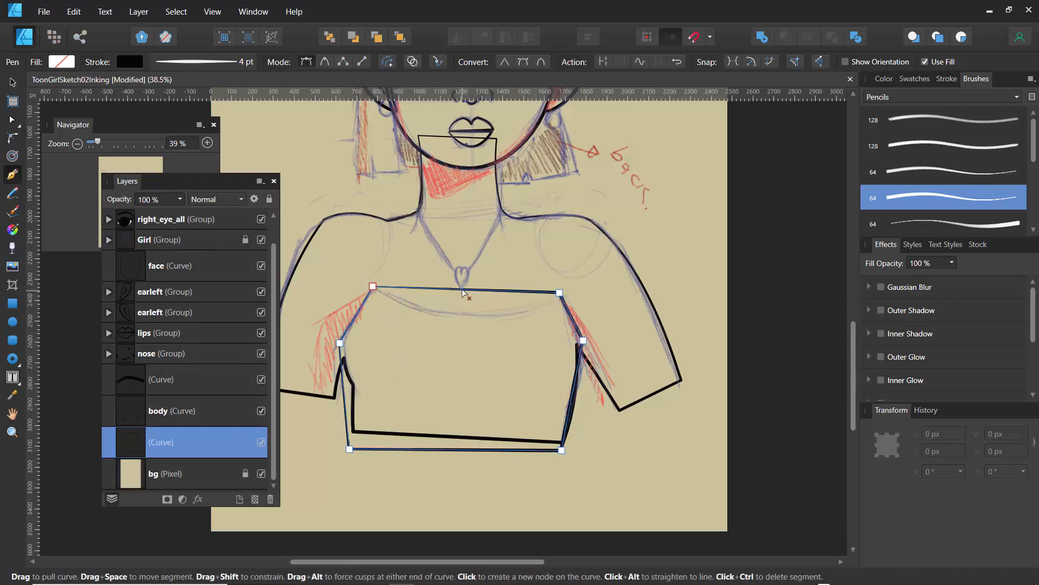
pyautogui.moveTo(464, 293); pyautogui.dragTo(438, 324)
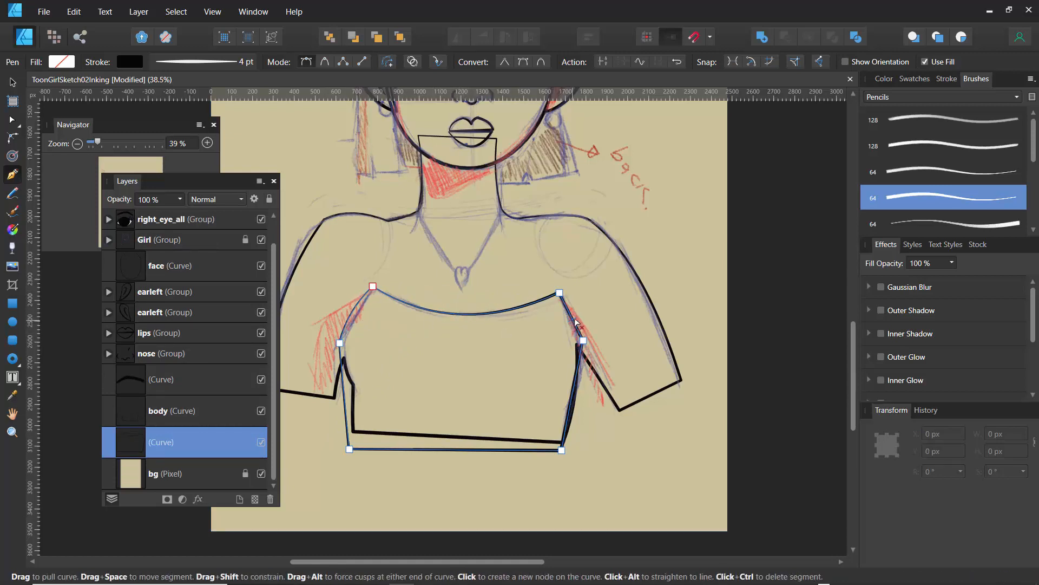
pyautogui.moveTo(575, 322); pyautogui.dragTo(575, 322)
pyautogui.moveTo(576, 399); pyautogui.dragTo(575, 402)
pyautogui.moveTo(351, 397); pyautogui.dragTo(356, 399)
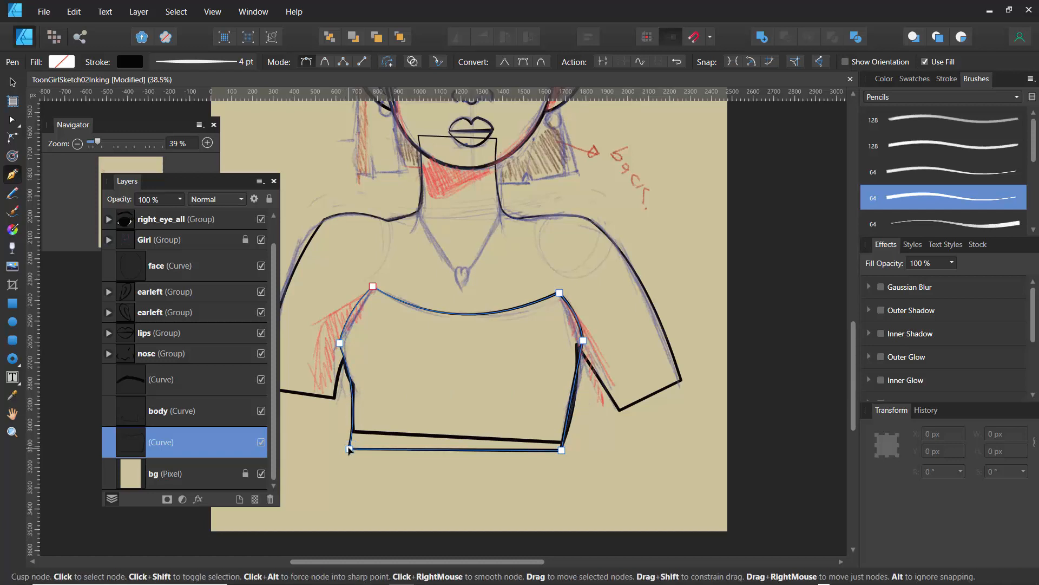
pyautogui.moveTo(349, 449); pyautogui.dragTo(350, 434)
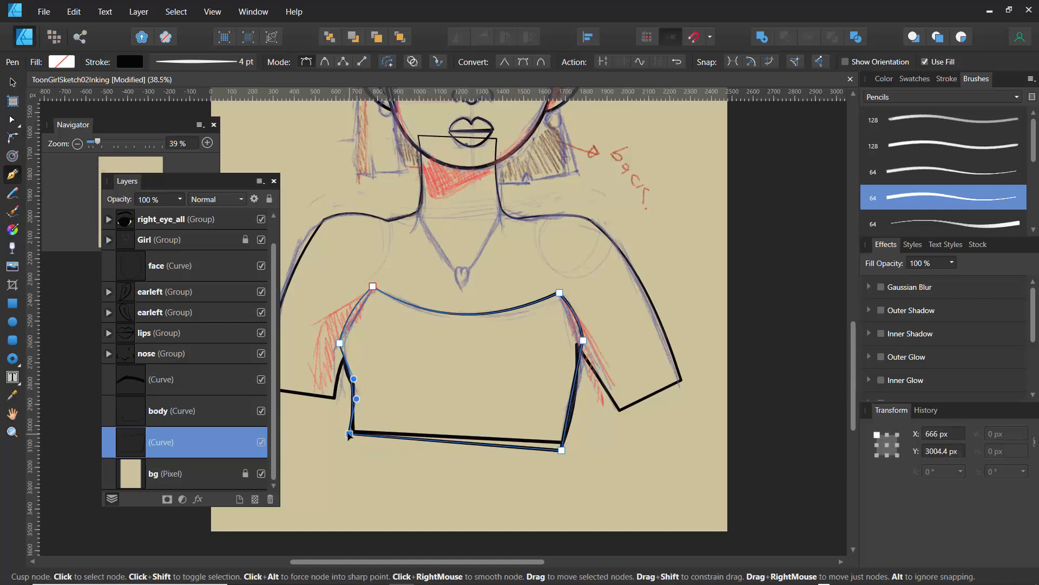
pyautogui.click(562, 450)
# Step: Rename the top's curve "outfit"
pyautogui.doubleClick(160, 443)
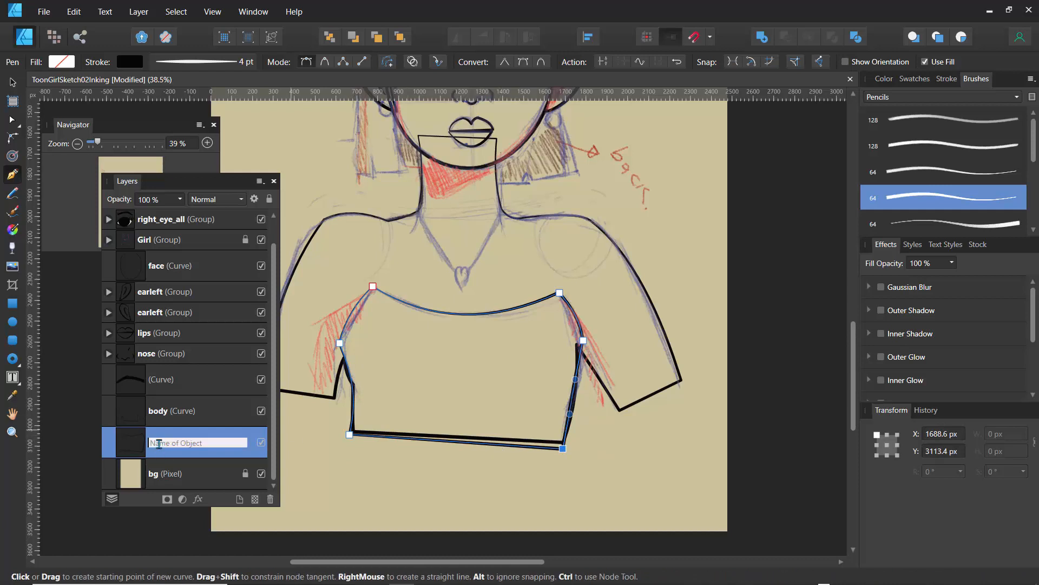
pyautogui.write('outfit')
pyautogui.press('Return')
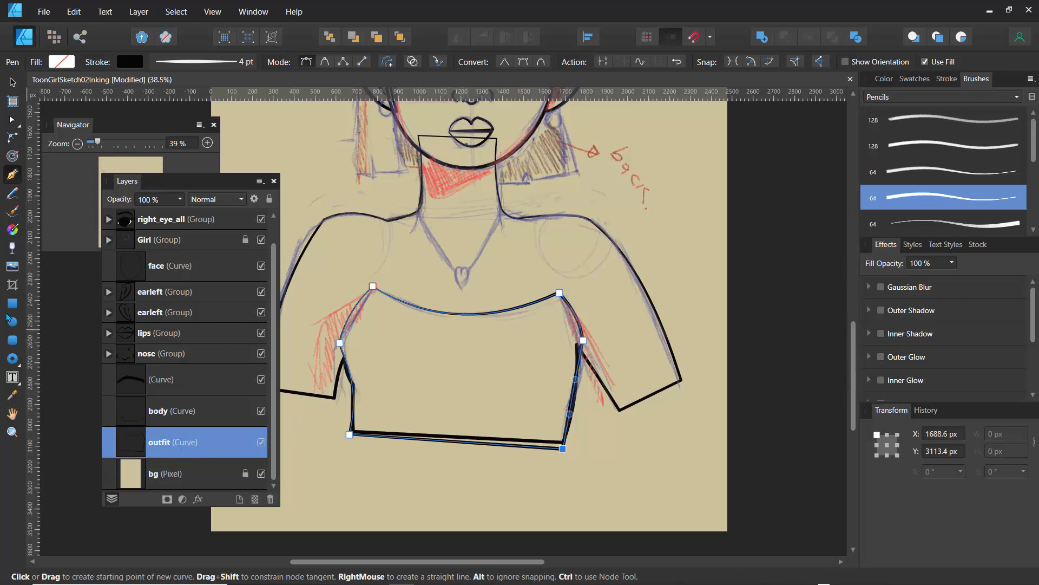
# Step: Draw a heart shape about 73 px wide and 107 px high over the sketched necklace pendant
pyautogui.click(13, 360)
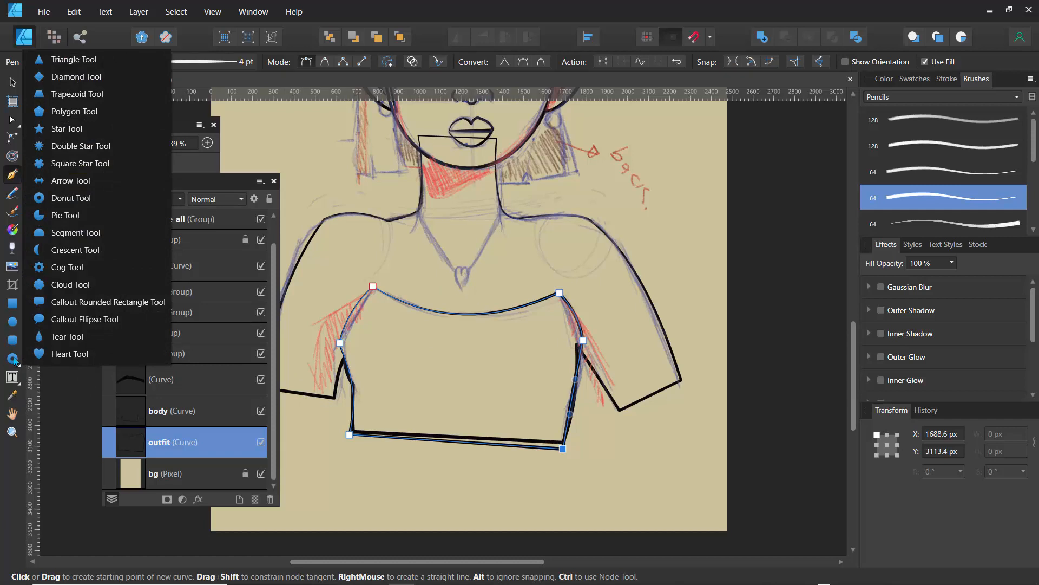
pyautogui.click(70, 354)
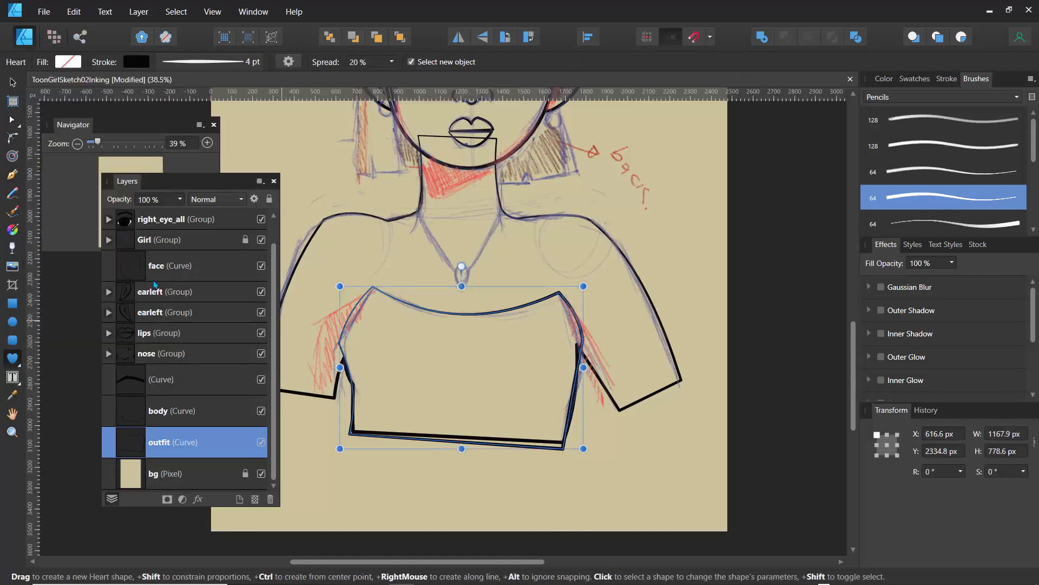
pyautogui.moveTo(101, 144); pyautogui.dragTo(134, 144)
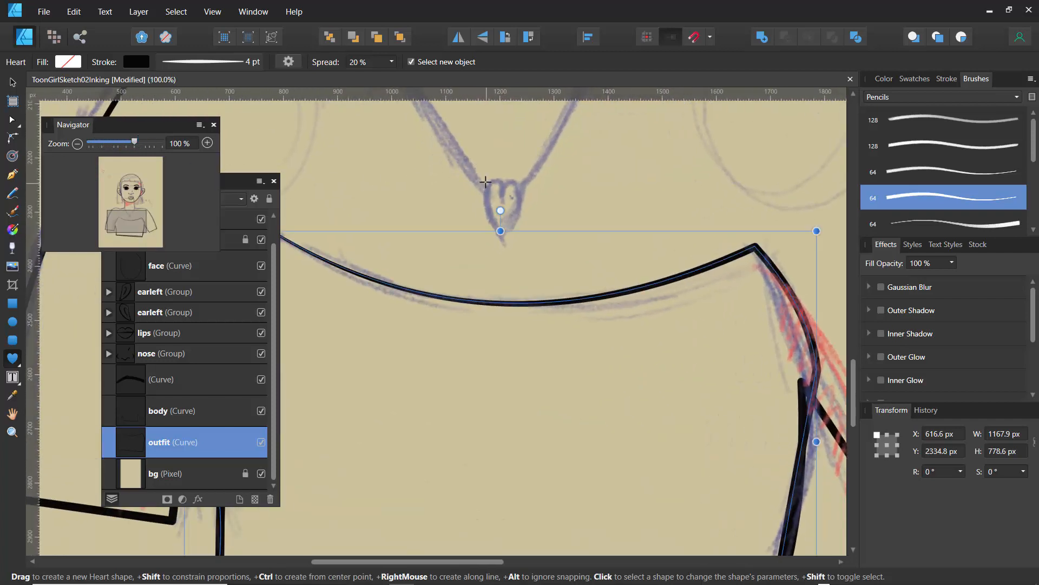
pyautogui.moveTo(485, 182); pyautogui.dragTo(524, 238)
# Step: Draw the left necklace line from the neck's base to the heart with the Pen tool, and bend it slightly outward
pyautogui.moveTo(855, 394); pyautogui.dragTo(856, 356)
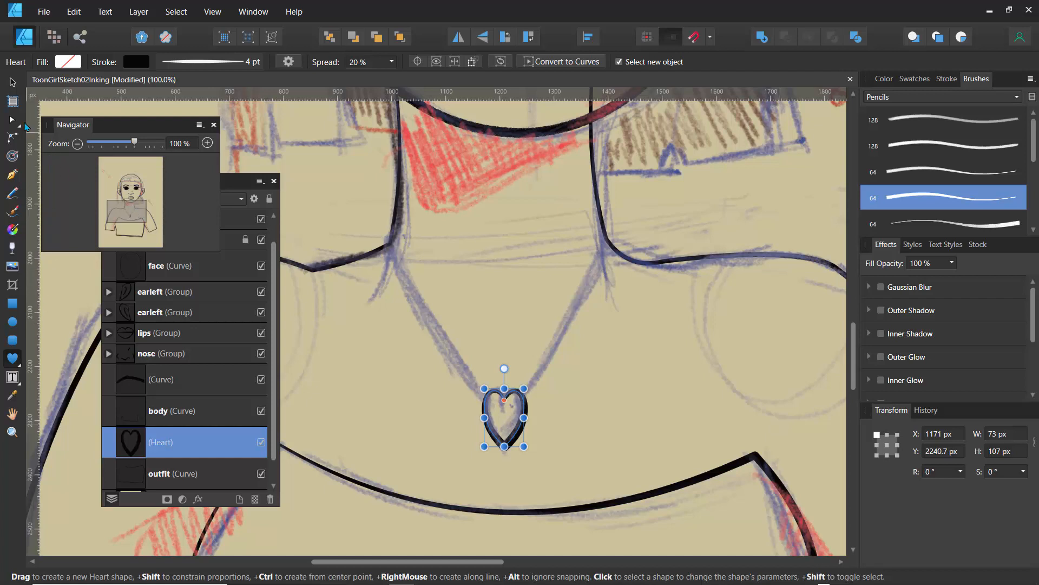
pyautogui.click(12, 176)
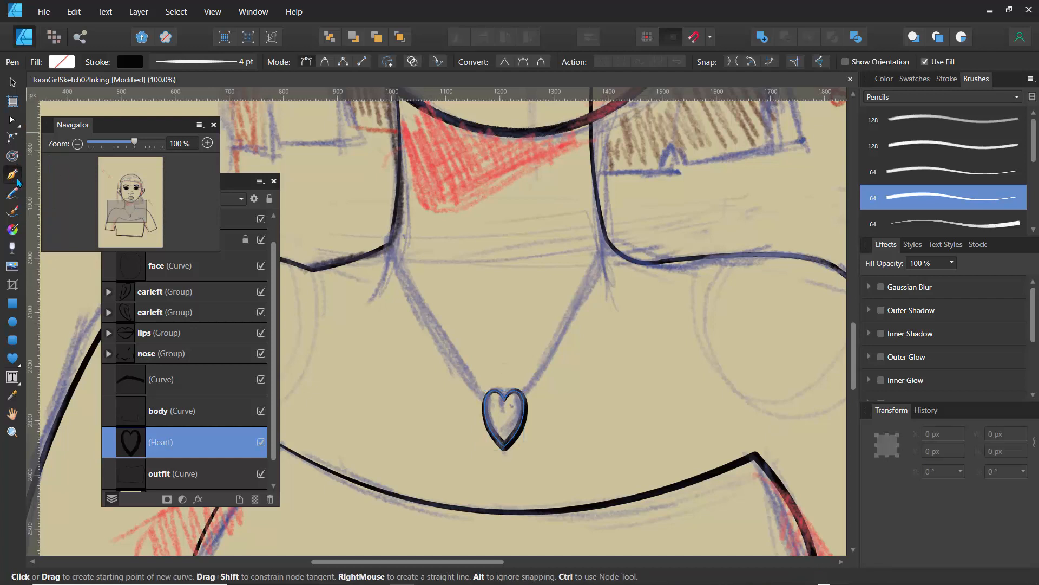
pyautogui.click(386, 246)
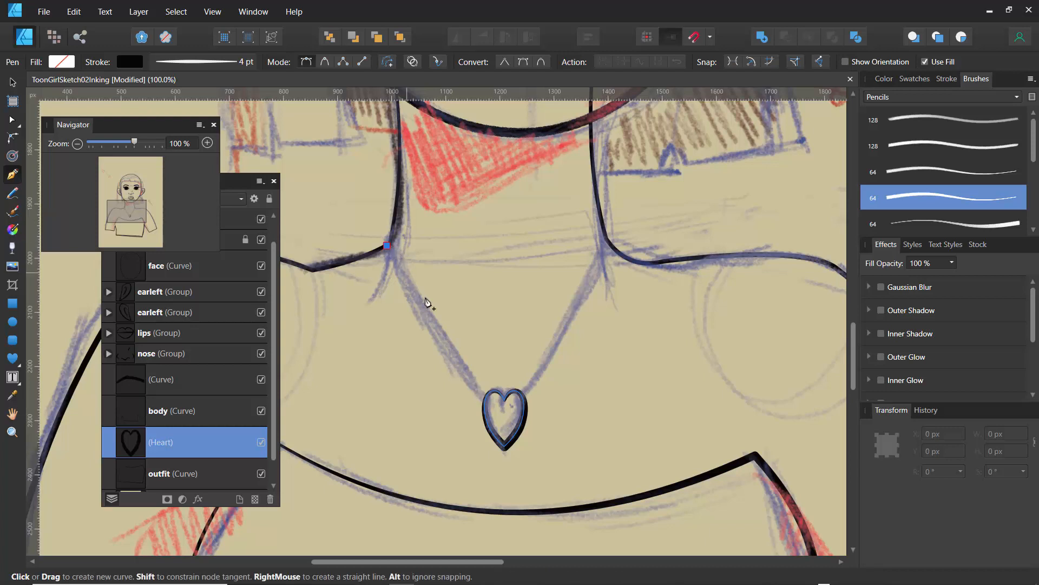
pyautogui.click(492, 402)
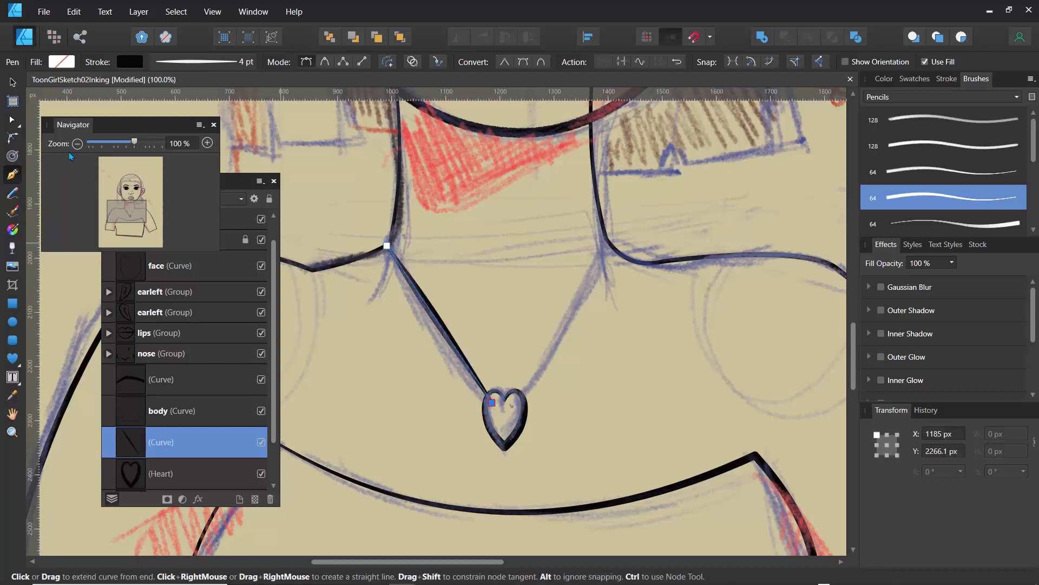
pyautogui.click(12, 119)
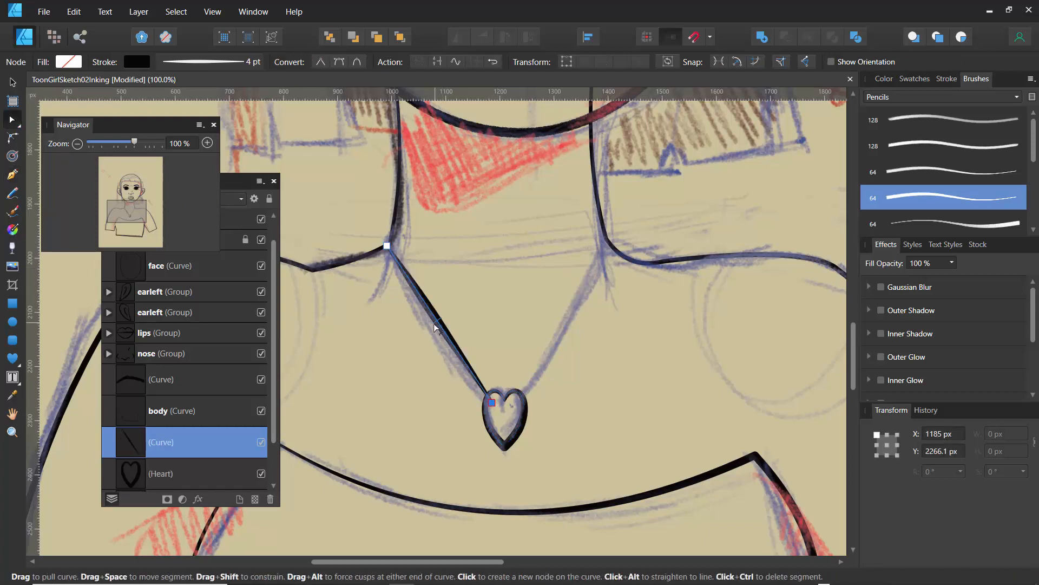
pyautogui.moveTo(442, 330); pyautogui.dragTo(428, 338)
pyautogui.click(320, 248)
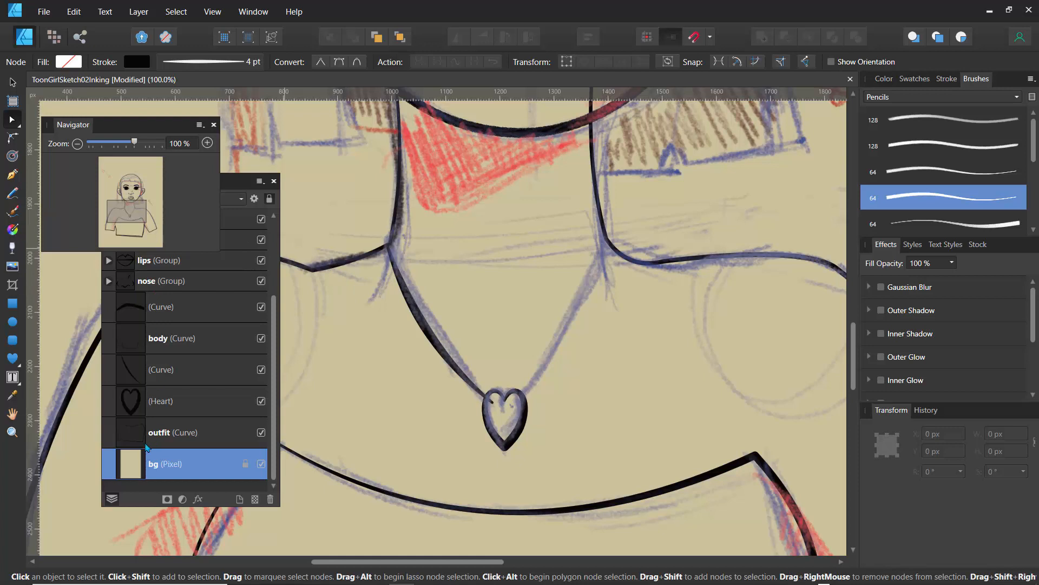
# Step: Duplicate the left necklace line, flip the copy horizontally and place it on the right side at about X 1208 px, Y 1973 px
pyautogui.click(131, 374)
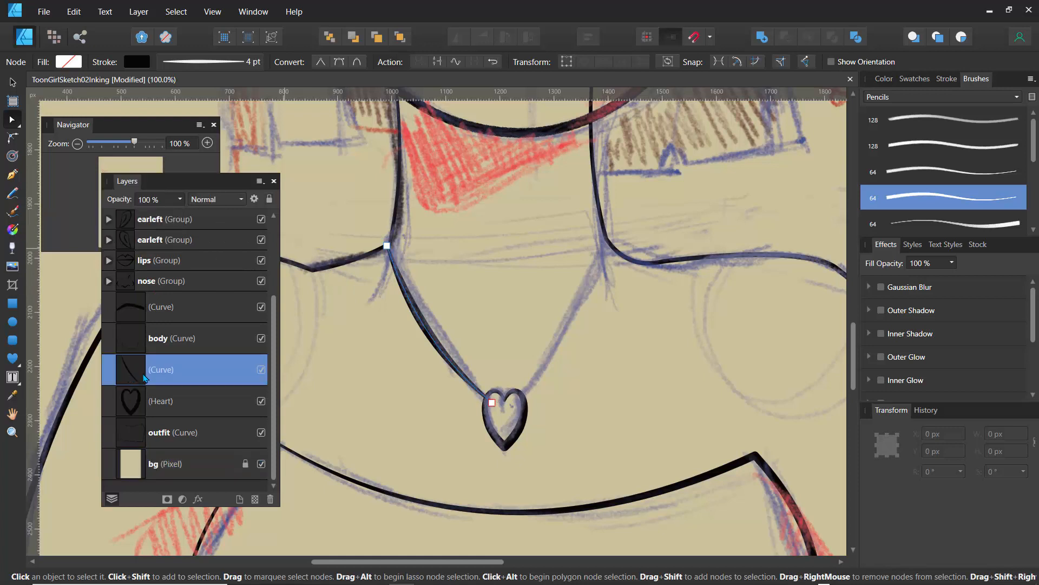
pyautogui.hotkey('ctrl', 'j')
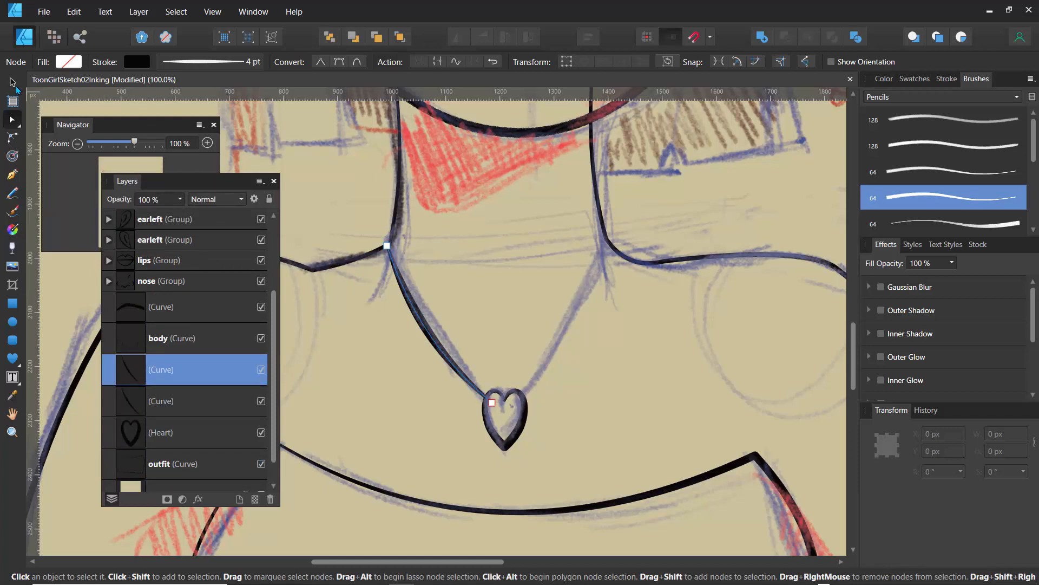
pyautogui.click(12, 82)
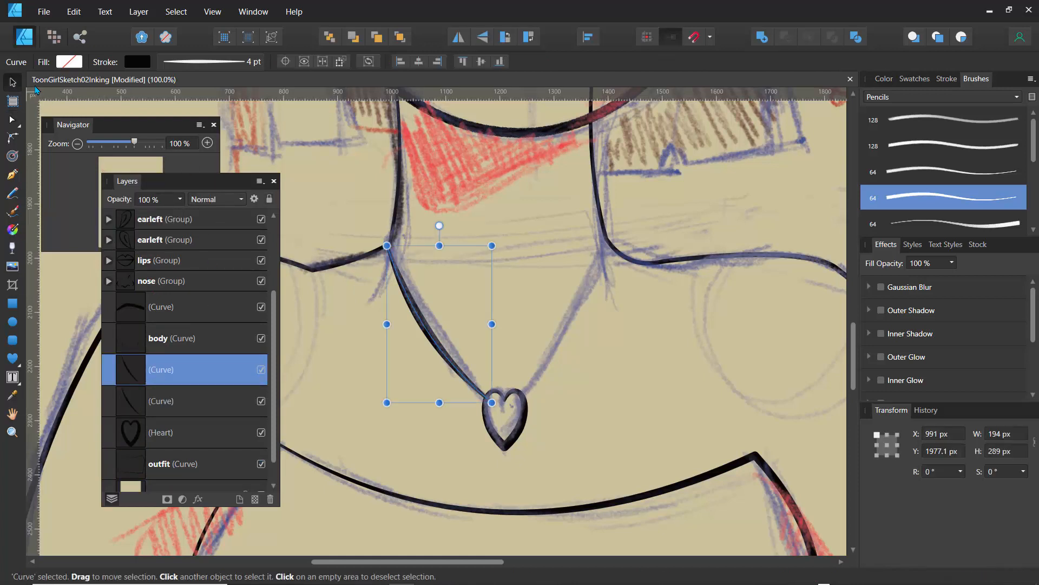
pyautogui.click(458, 39)
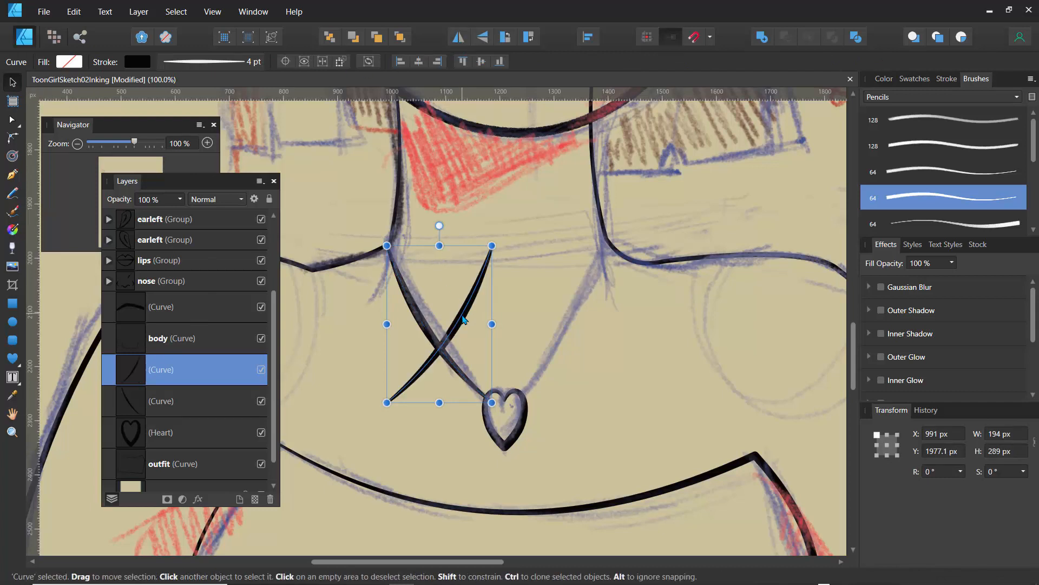
pyautogui.moveTo(466, 317); pyautogui.dragTo(581, 315)
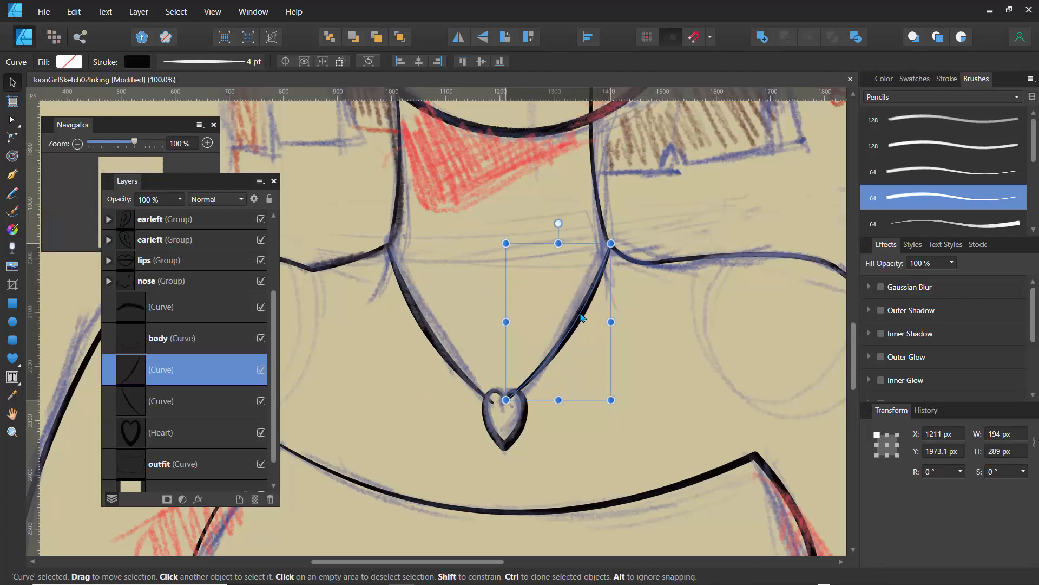
pyautogui.click(466, 278)
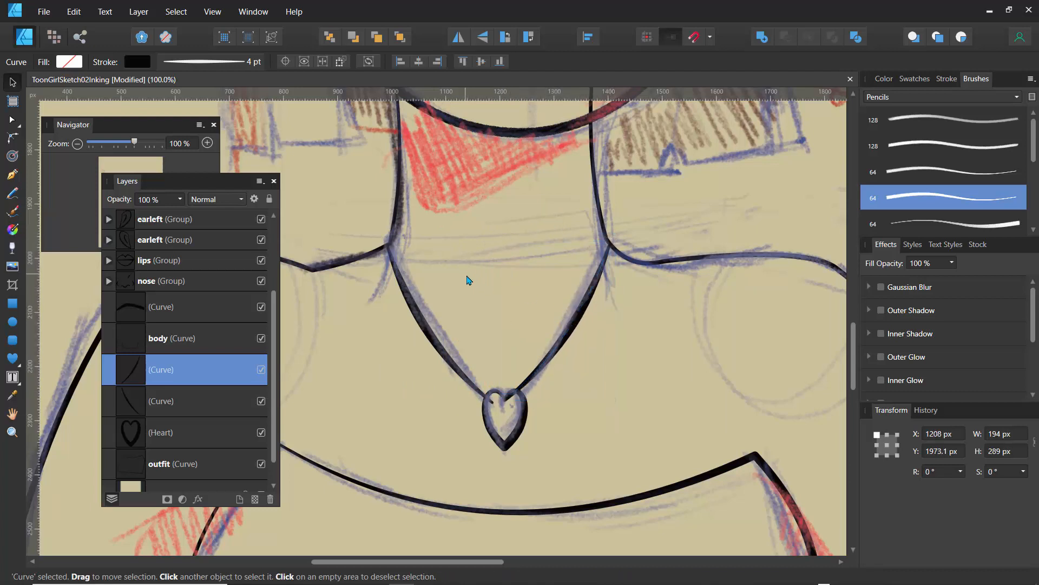
# Step: Move the right necklace line's lower end node to about X 1238 px, Y 2254 px on the heart and adjust its curve handle
pyautogui.click(546, 358)
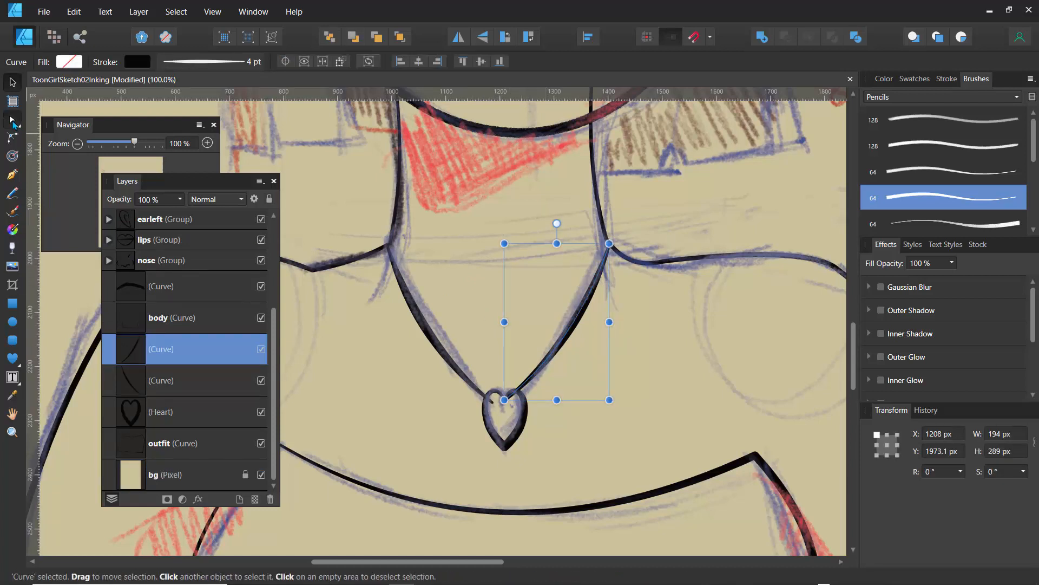
pyautogui.click(12, 119)
pyautogui.moveTo(512, 403); pyautogui.dragTo(524, 397)
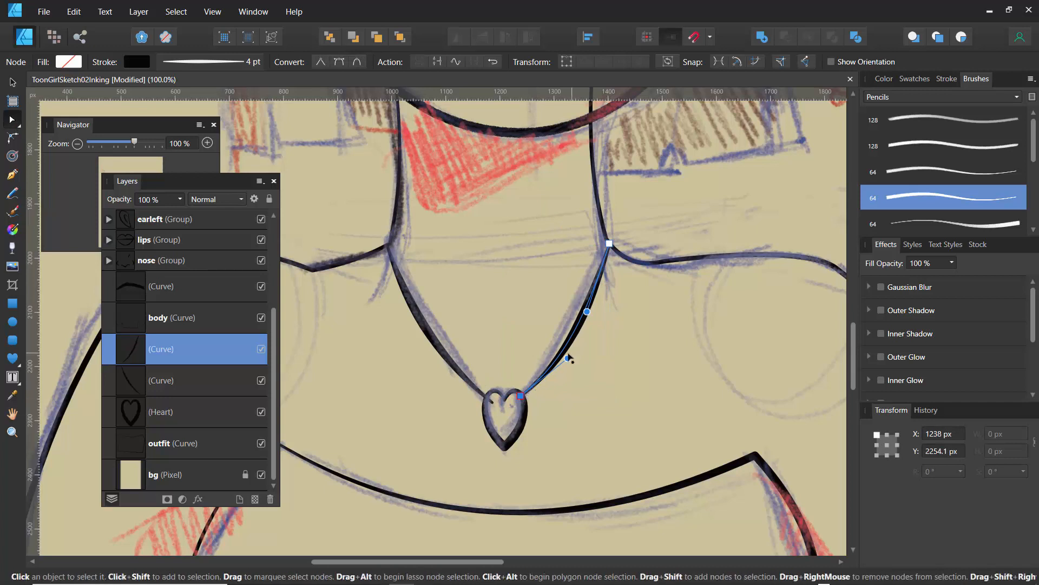
pyautogui.moveTo(568, 358)
pyautogui.mouseDown()
pyautogui.moveTo(563, 344)
pyautogui.moveTo(553, 348)
pyautogui.mouseUp()
# Step: Move the left necklace line's lower end node to about X 1178 px, Y 2253 px on the heart's edge
pyautogui.click(433, 335)
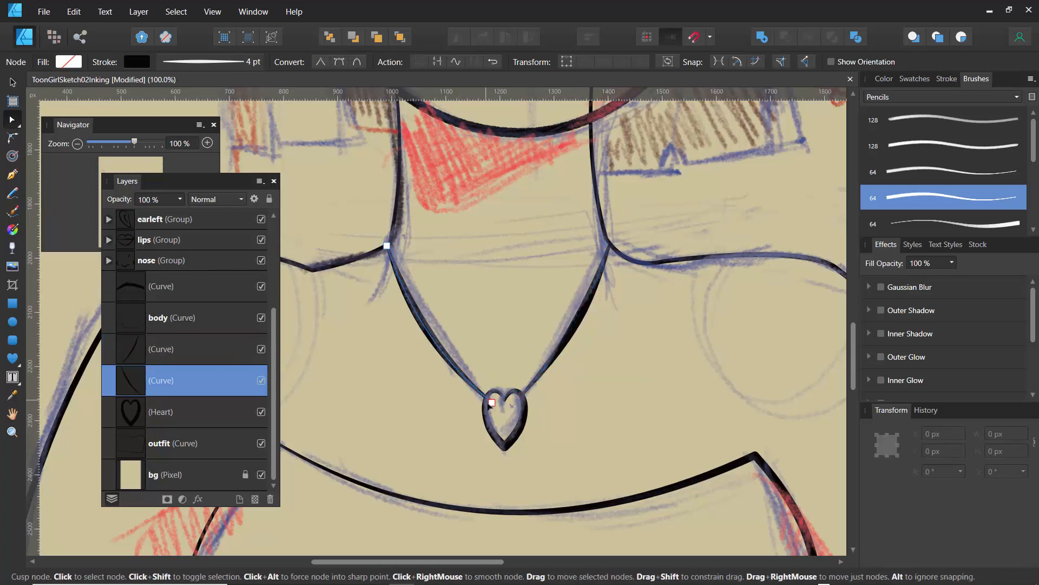
pyautogui.moveTo(491, 402); pyautogui.dragTo(489, 397)
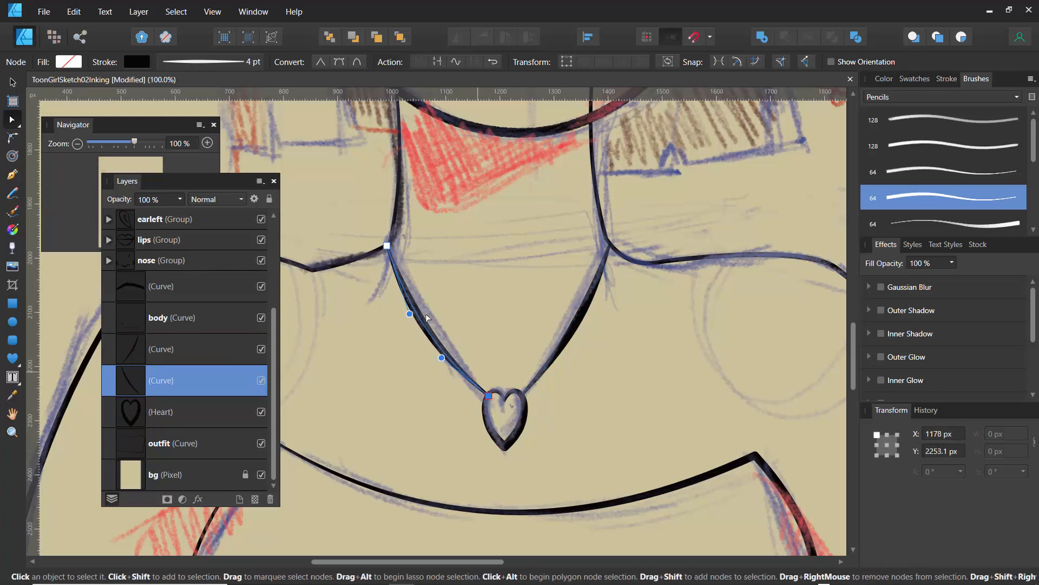
pyautogui.click(351, 252)
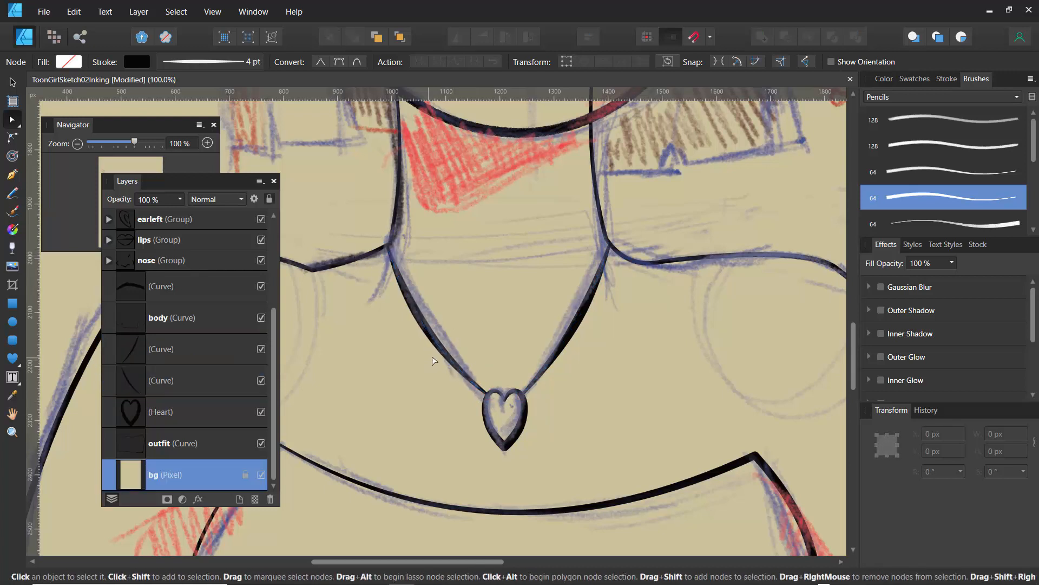
pyautogui.hotkey('ctrl', '-')
pyautogui.hotkey('ctrl', '-')
pyautogui.hotkey('ctrl', '-')
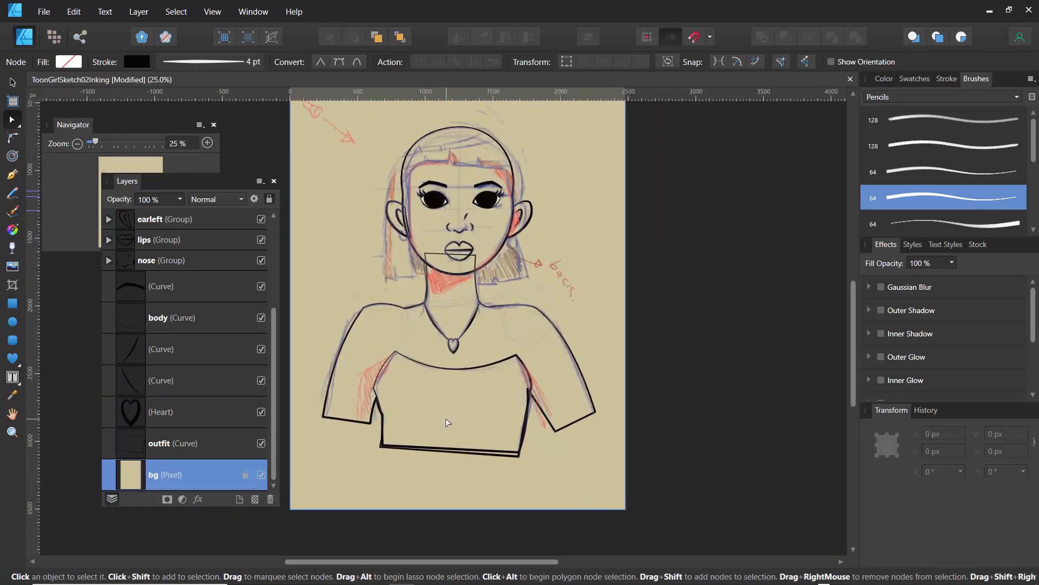
pyautogui.hotkey('ctrl', '+')
pyautogui.hotkey('ctrl', '+')
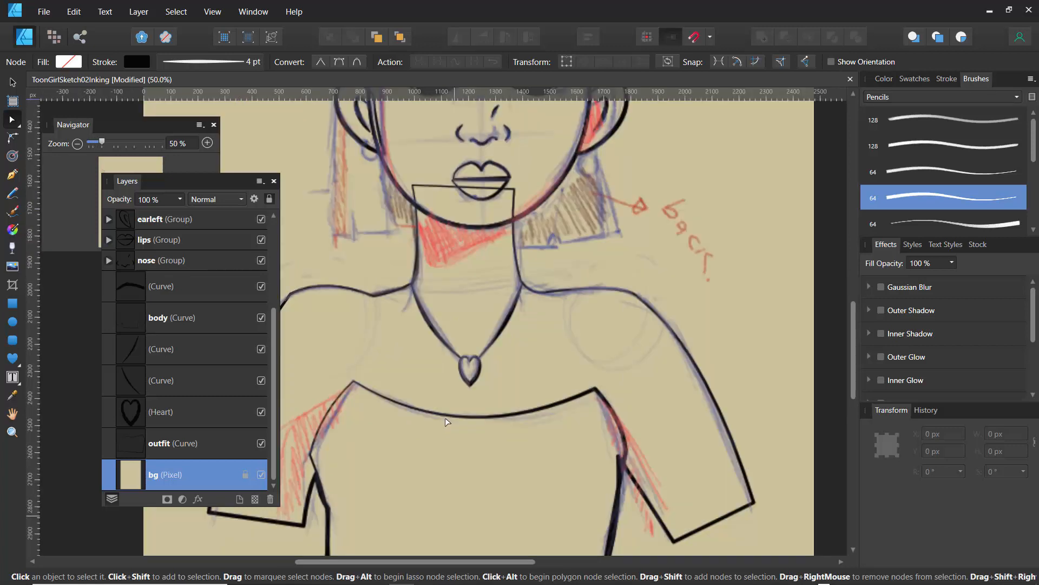
# Step: Convert the body curve's left shoulder node to a smooth node and adjust its handles toward the sketched shoulder
pyautogui.scroll(-1, 437, 355)
pyautogui.hscroll(-5, 460, 345)
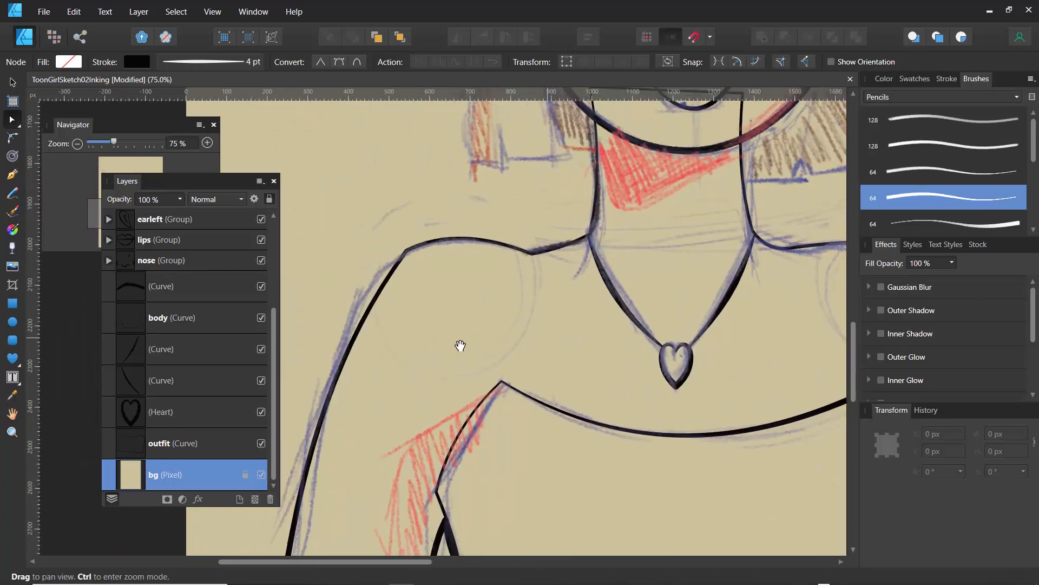
pyautogui.click(439, 242)
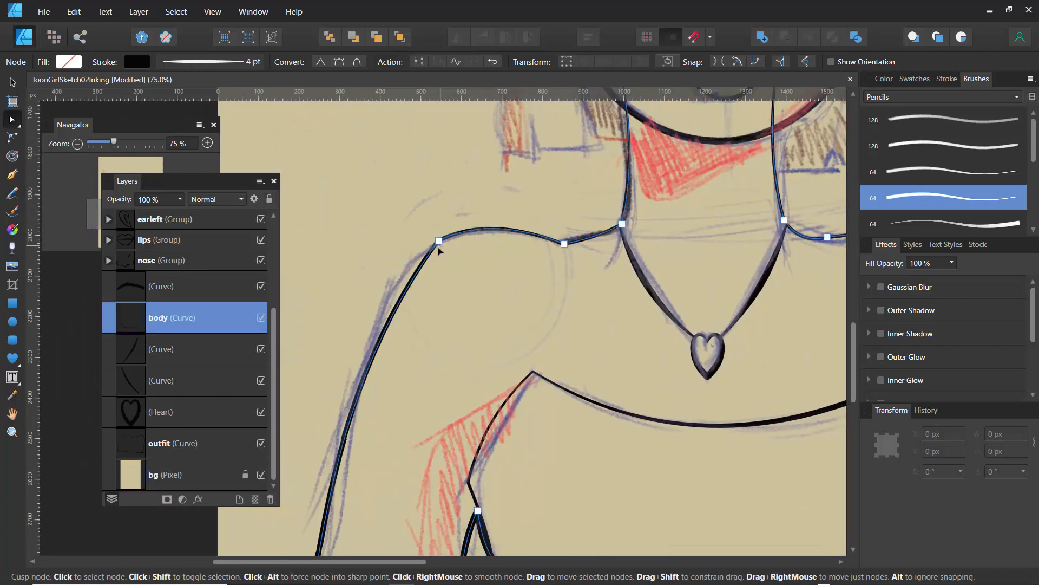
pyautogui.click(436, 242)
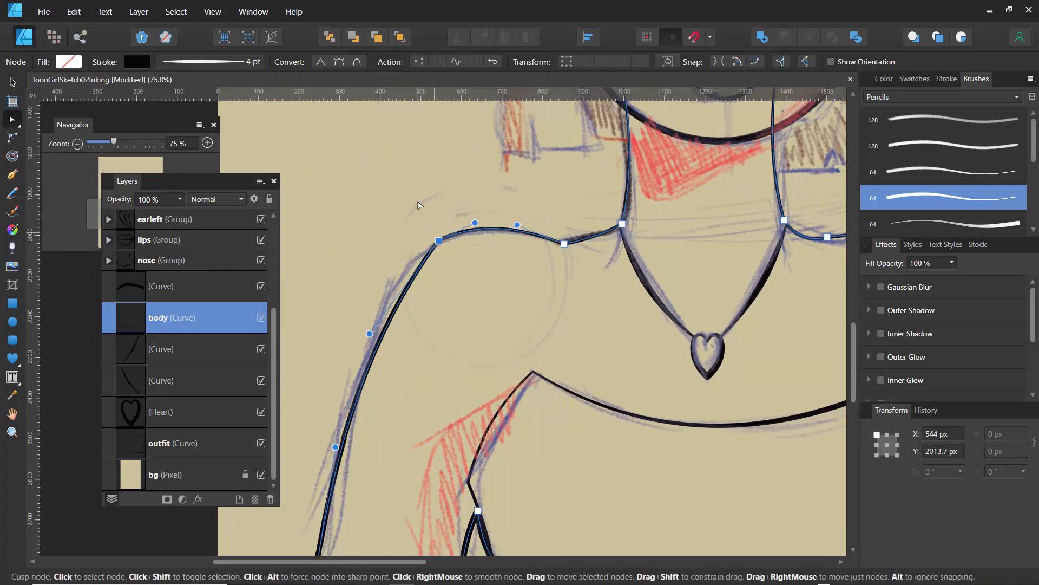
pyautogui.click(339, 63)
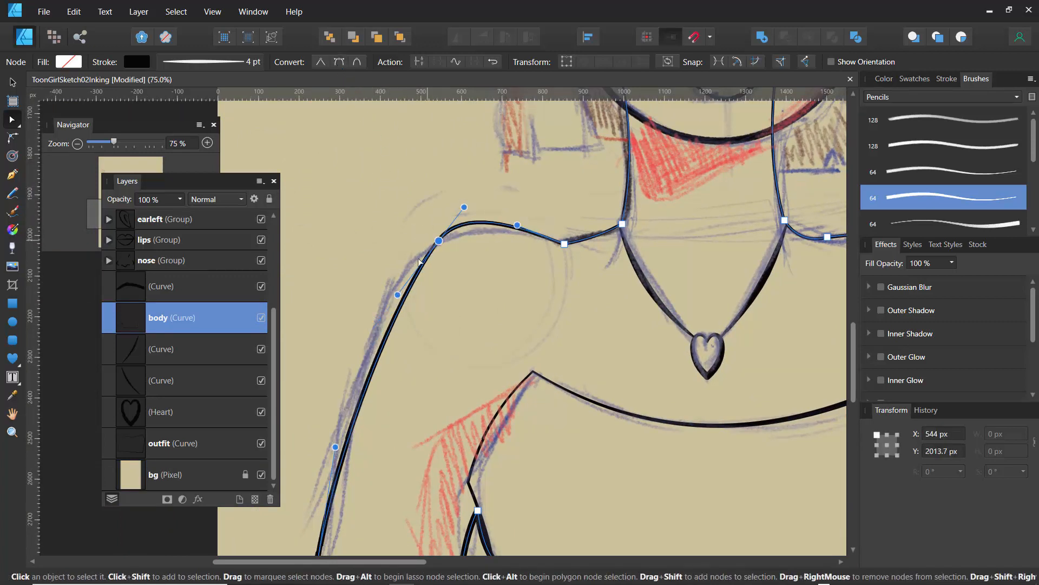
pyautogui.moveTo(398, 296); pyautogui.dragTo(377, 276)
# Step: Reshape the left sleeve's outer edge by pulling the lower corner's handle inward and lengthening the shoulder node's lower handle
pyautogui.moveTo(348, 343)
pyautogui.mouseDown()
pyautogui.moveTo(382, 216)
pyautogui.moveTo(401, 186)
pyautogui.mouseUp()
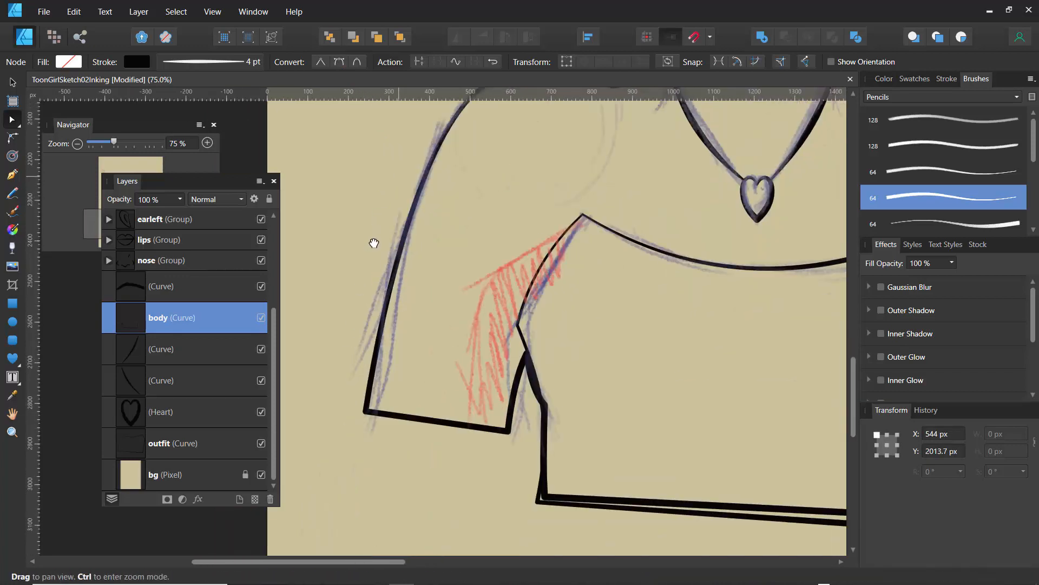
pyautogui.click(370, 408)
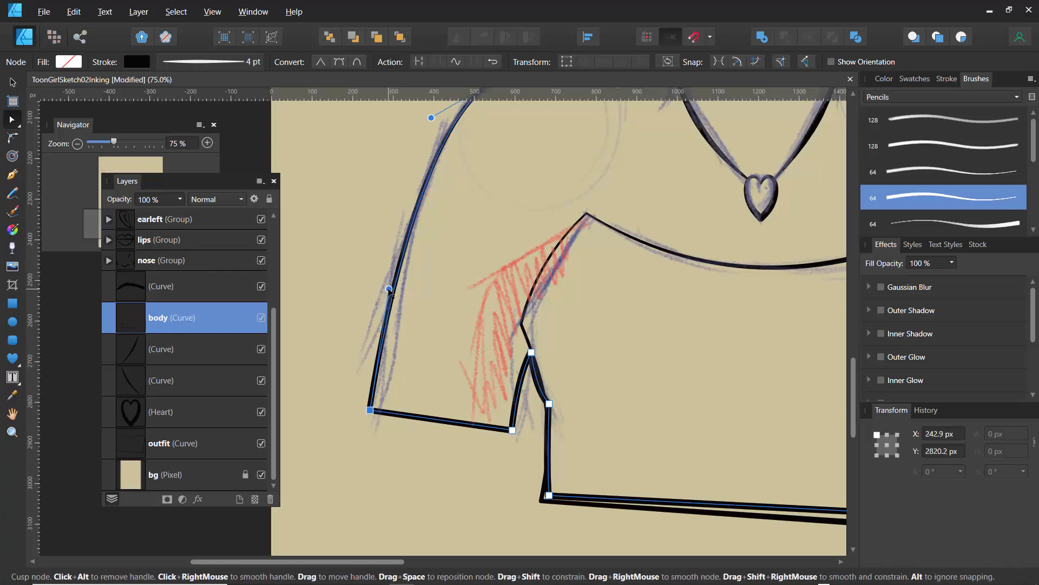
pyautogui.moveTo(389, 289); pyautogui.dragTo(434, 274)
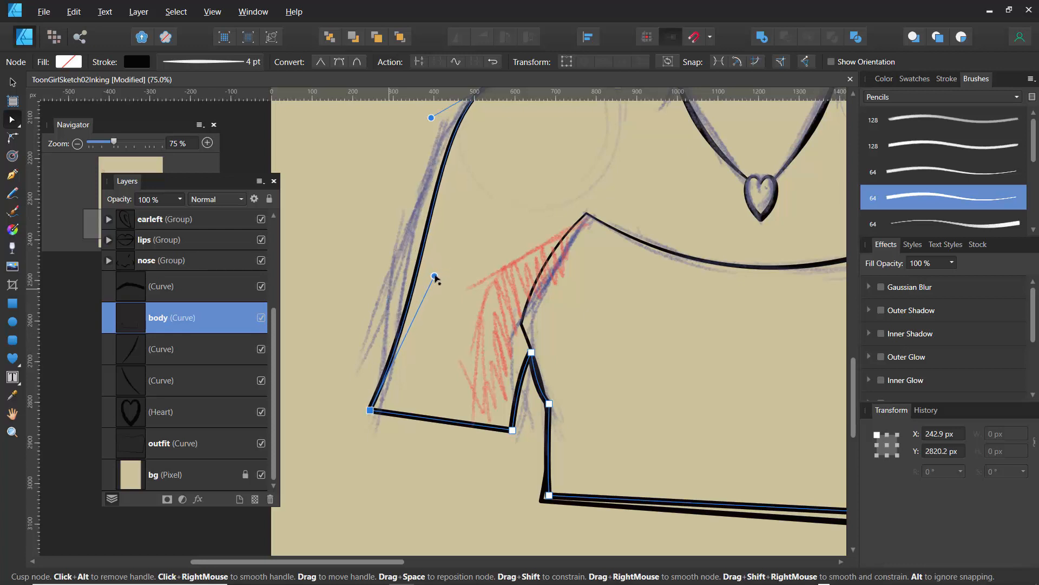
pyautogui.moveTo(384, 241); pyautogui.dragTo(351, 305)
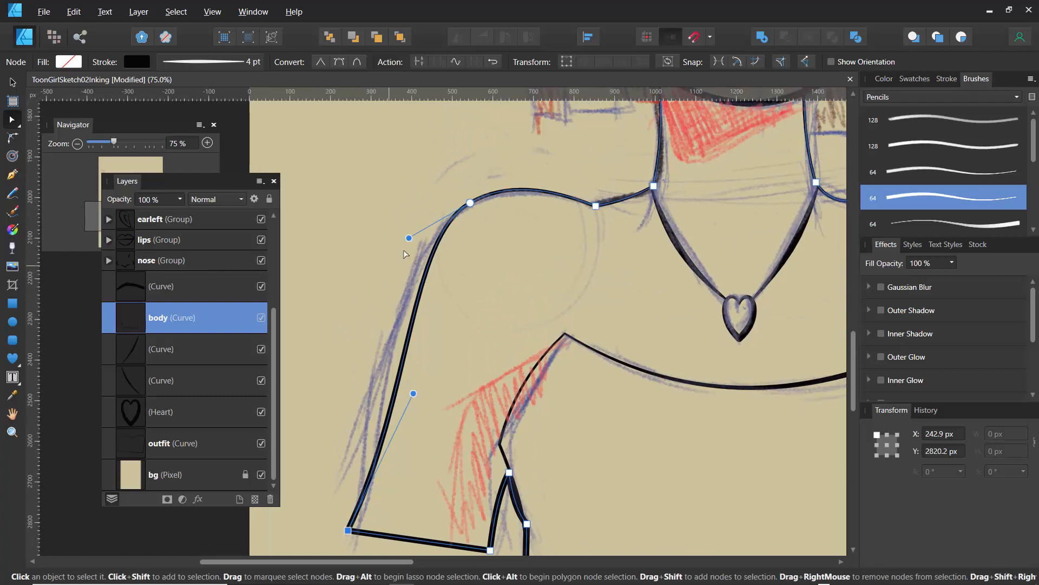
pyautogui.moveTo(402, 241); pyautogui.dragTo(375, 272)
pyautogui.moveTo(475, 290); pyautogui.dragTo(437, 259)
pyautogui.hscroll(5, 432, 249)
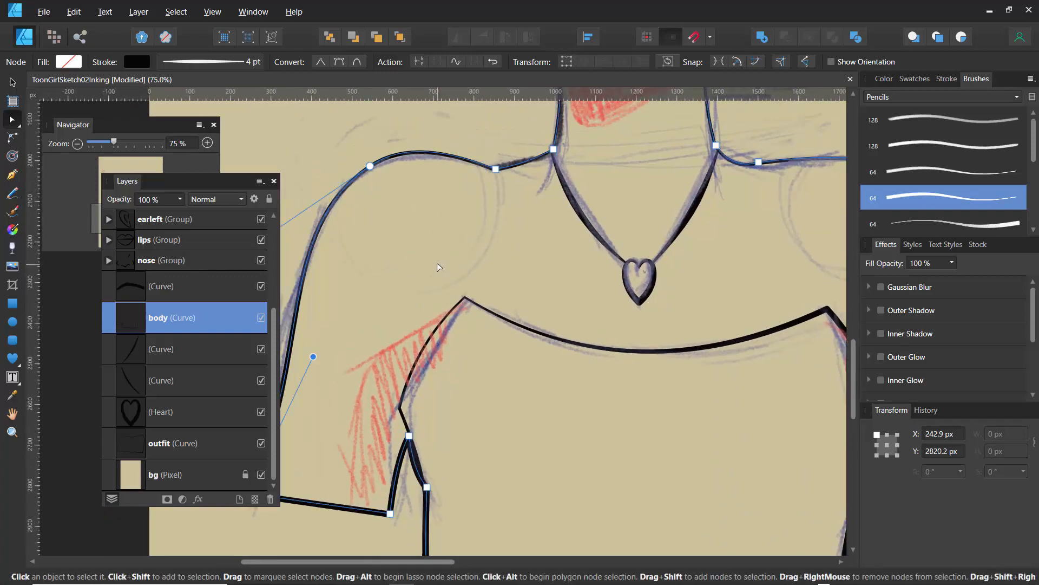
pyautogui.press('space')
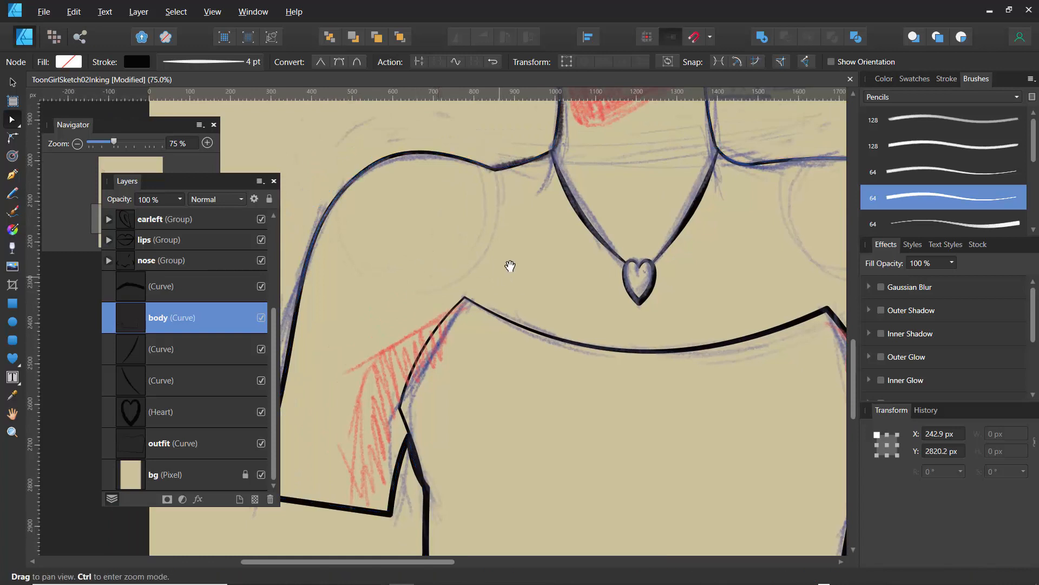
pyautogui.moveTo(511, 265); pyautogui.dragTo(527, 278)
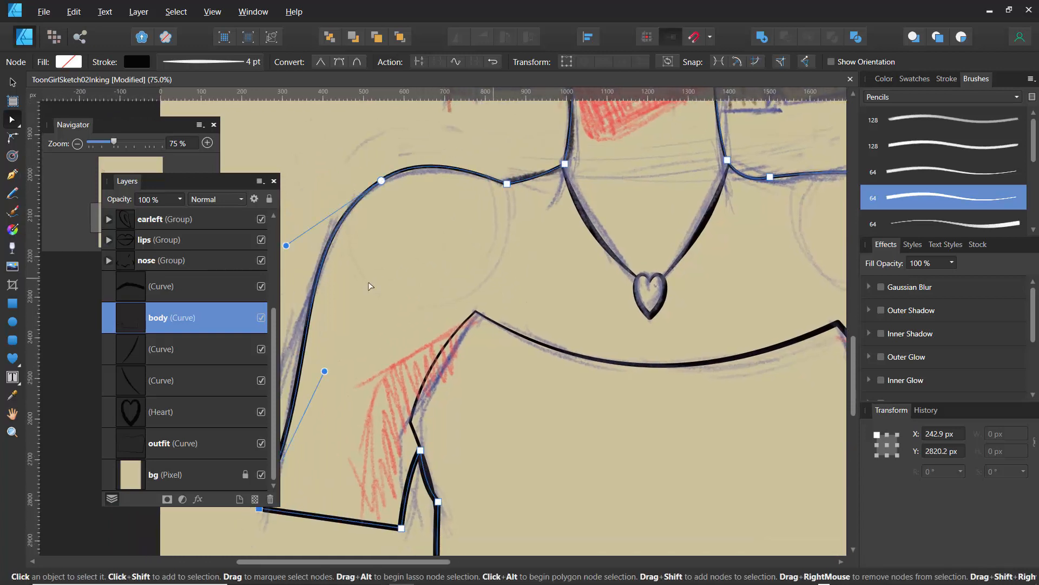
# Step: Group the two necklace lines together with the heart
pyautogui.click(136, 296)
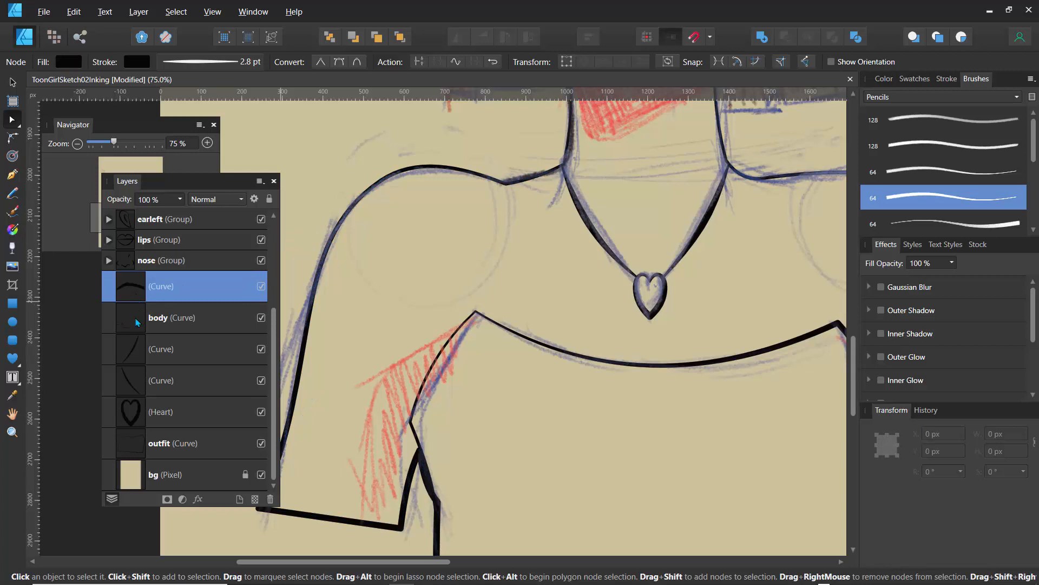
pyautogui.click(130, 352)
pyautogui.click(134, 301)
pyautogui.moveTo(115, 153); pyautogui.dragTo(102, 156)
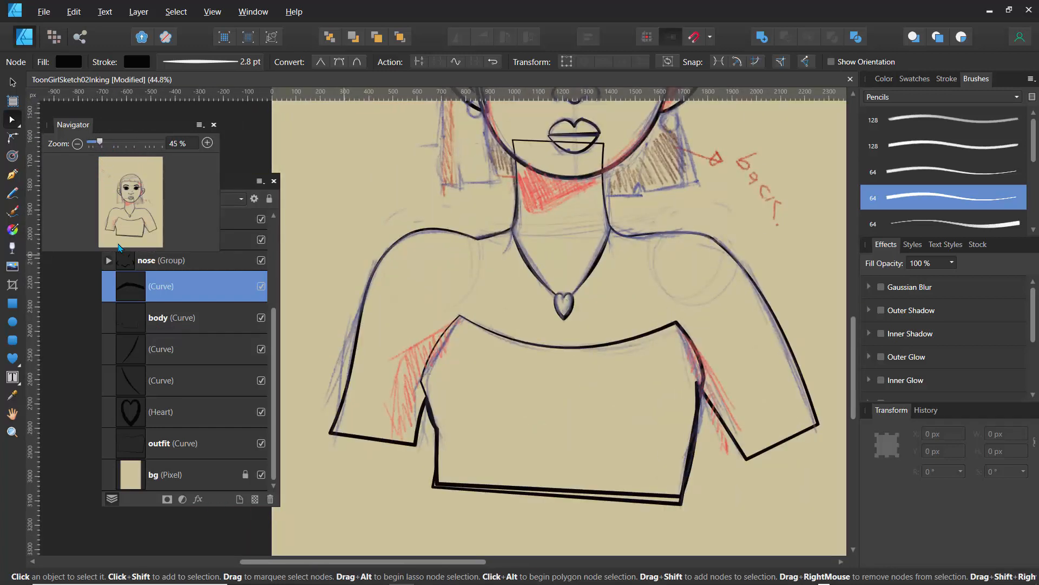
pyautogui.click(134, 357)
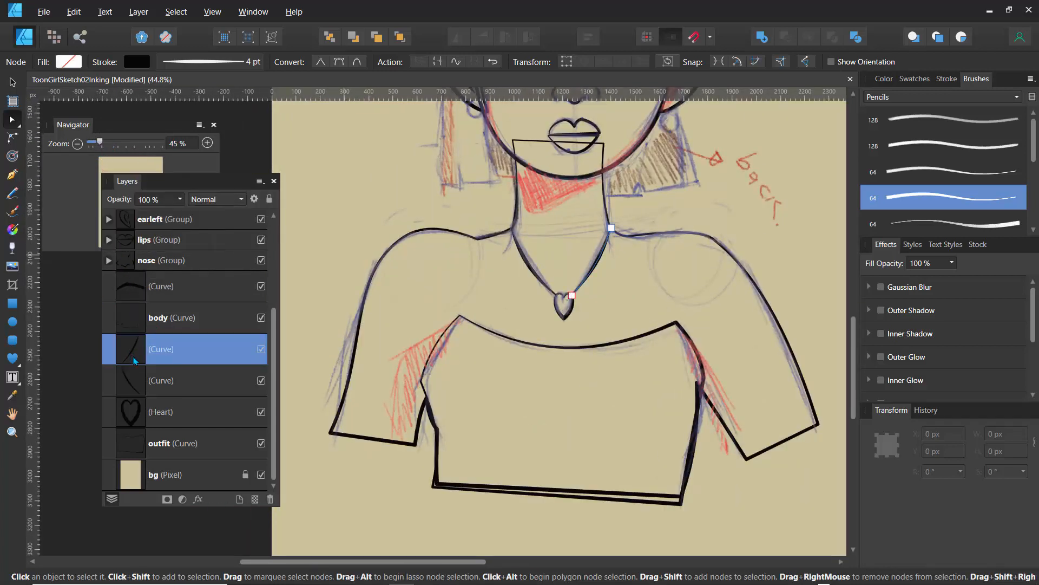
pyautogui.keyDown('ctrl'); pyautogui.click(132, 386); pyautogui.keyUp('ctrl')
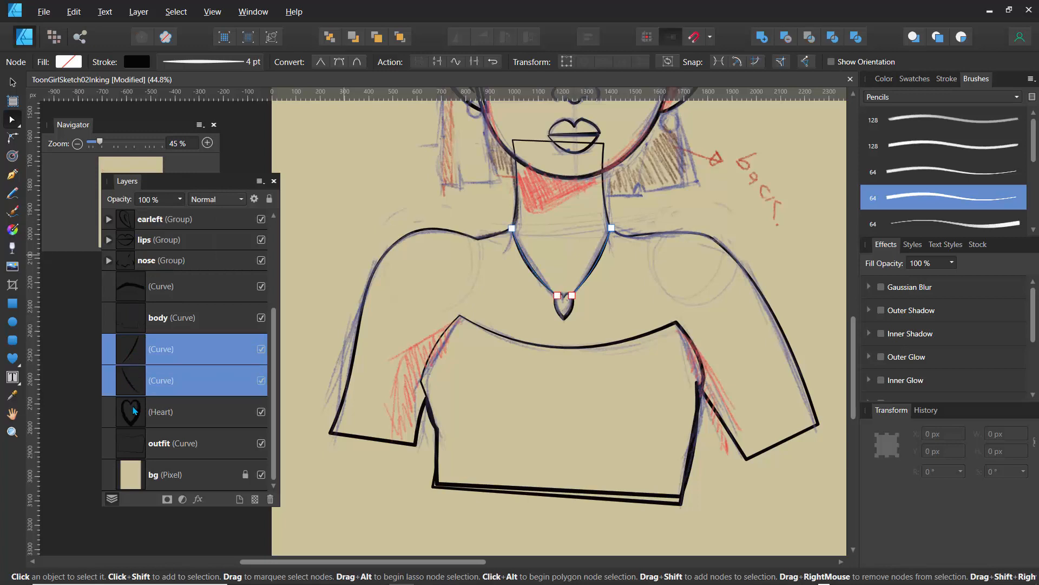
pyautogui.keyDown('ctrl'); pyautogui.click(135, 411); pyautogui.keyUp('ctrl')
pyautogui.hotkey('ctrl', 'g')
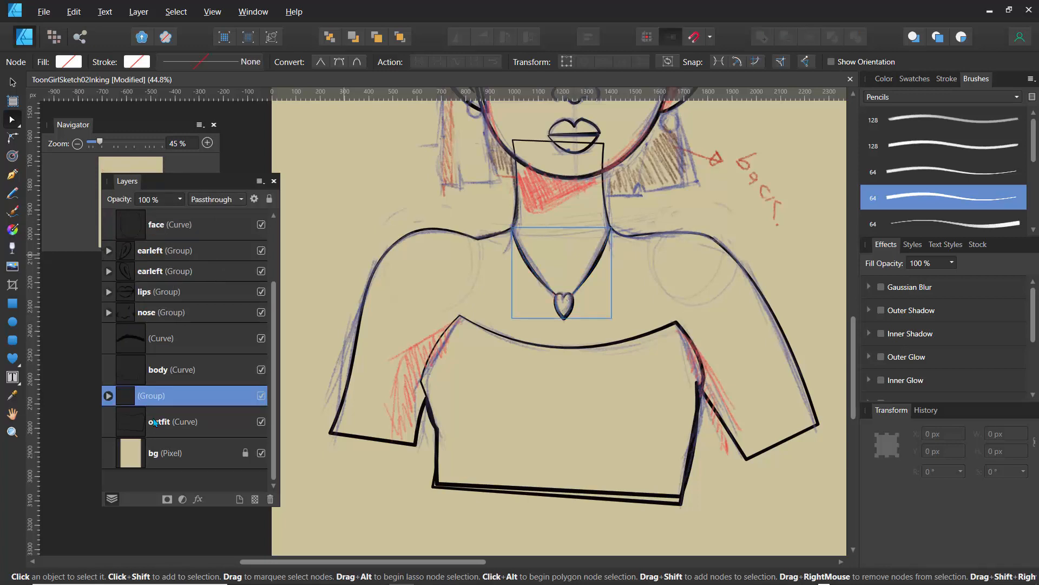
# Step: Name the necklace group "neclace" and save the document
pyautogui.doubleClick(155, 397)
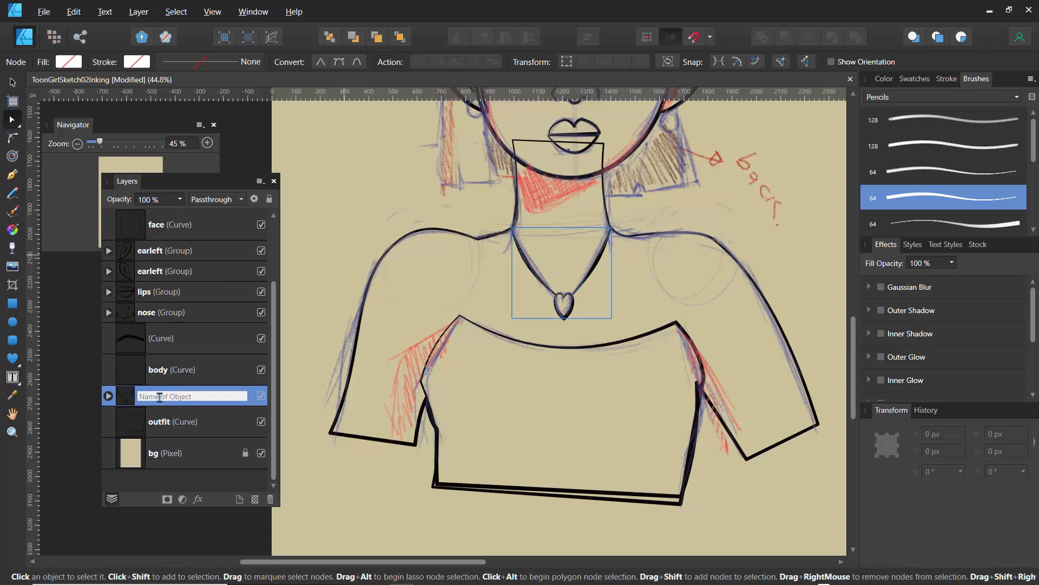
pyautogui.write('neclace')
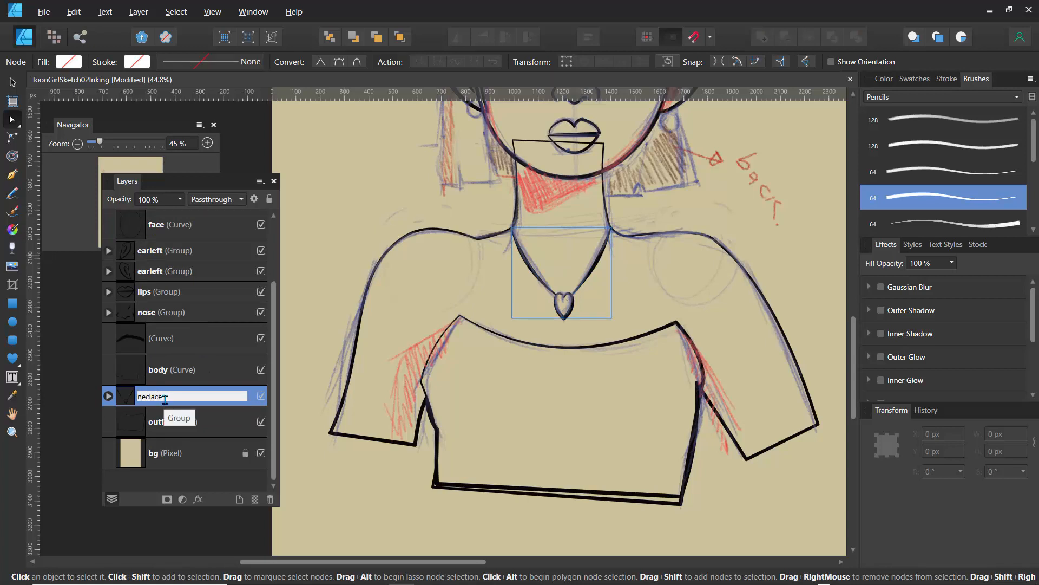
pyautogui.press('Return')
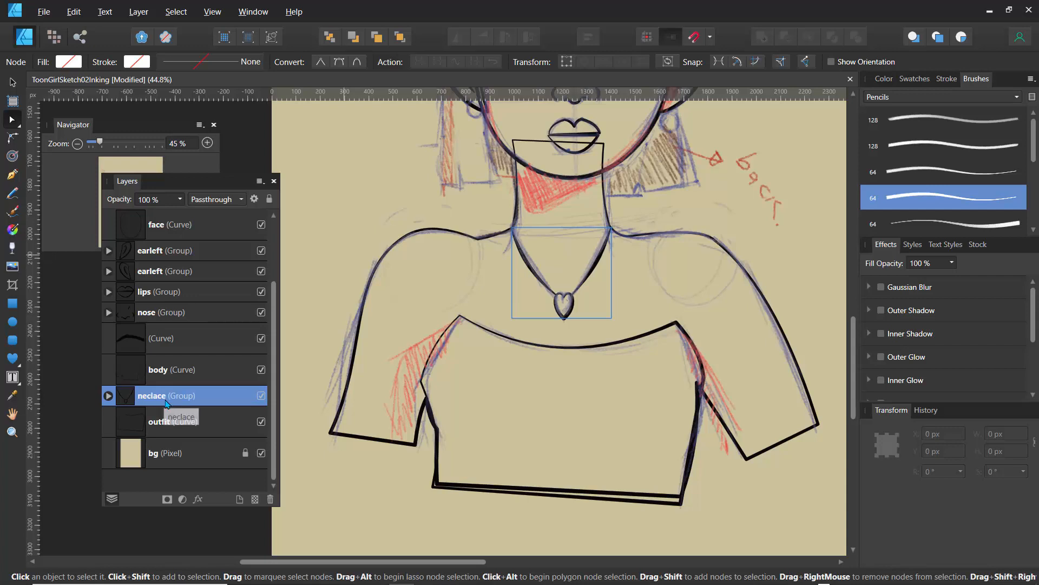
pyautogui.hotkey('ctrl', 's')
# Step: Move the outfit curve above the neclace group in the layer order and group it with the body curve
pyautogui.click(140, 430)
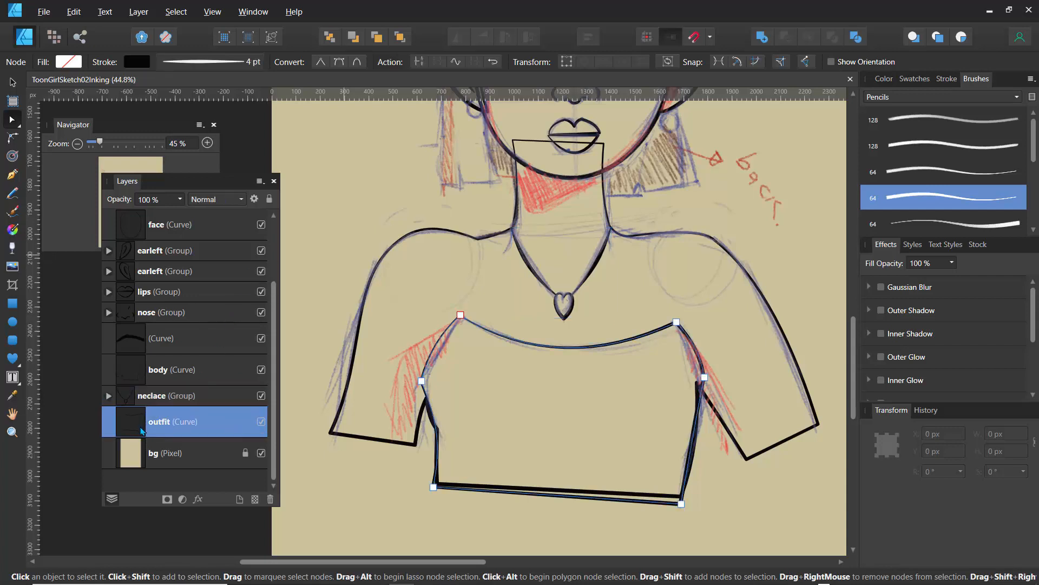
pyautogui.click(136, 380)
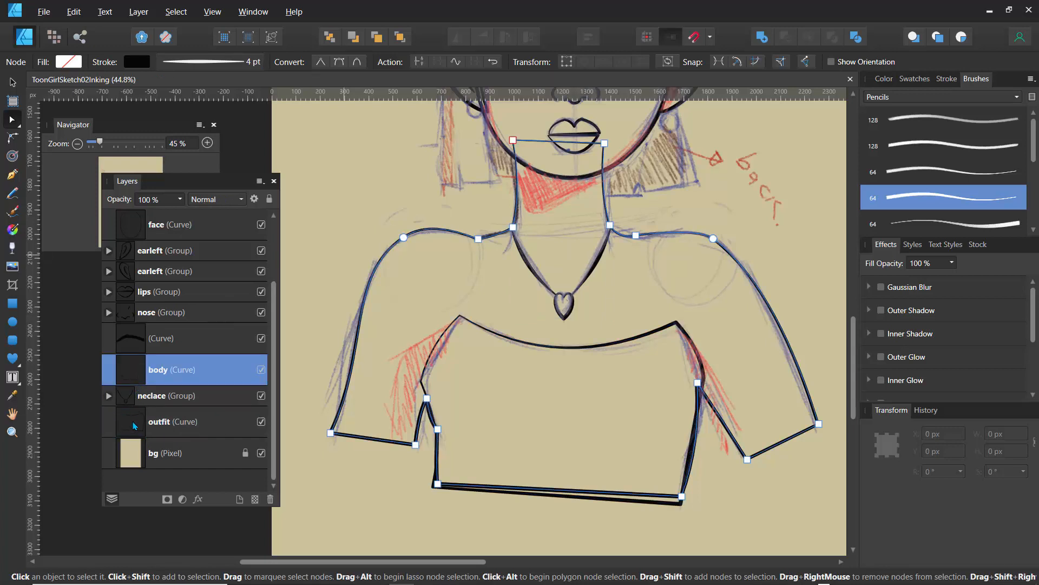
pyautogui.moveTo(135, 426); pyautogui.dragTo(135, 394)
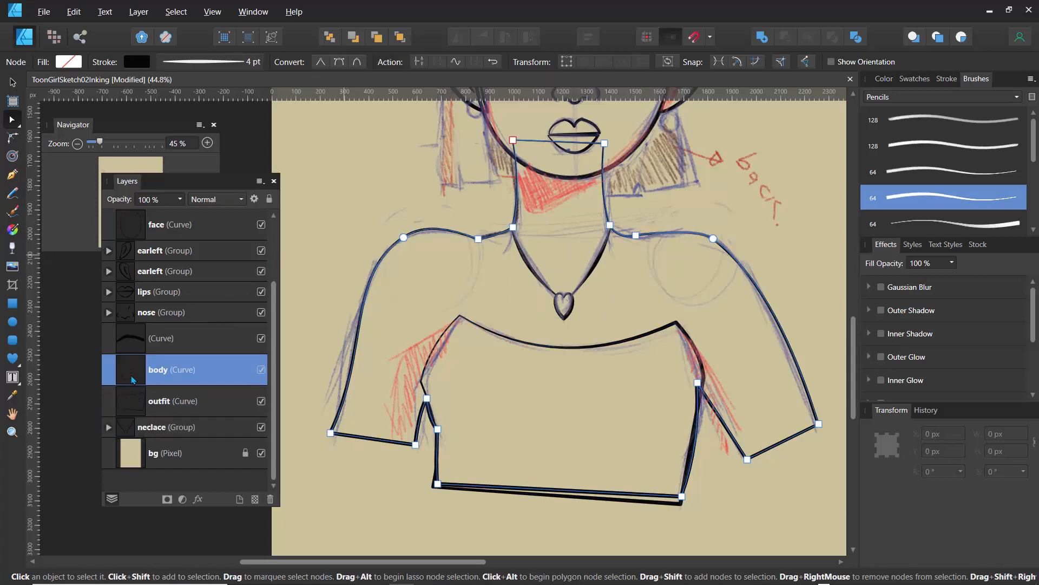
pyautogui.keyDown('shift'); pyautogui.click(134, 411); pyautogui.keyUp('shift')
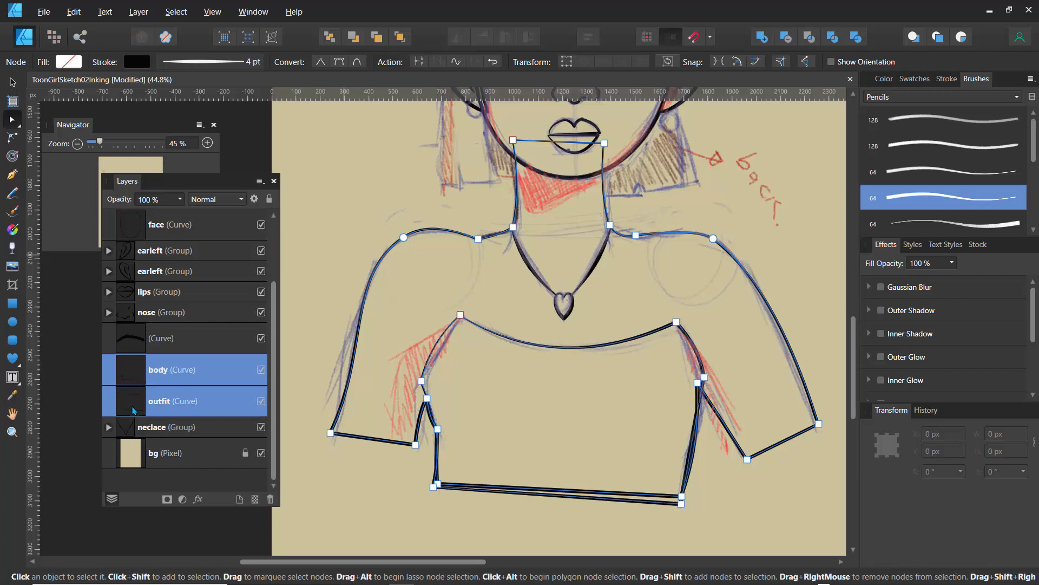
pyautogui.hotkey('ctrl', 'g')
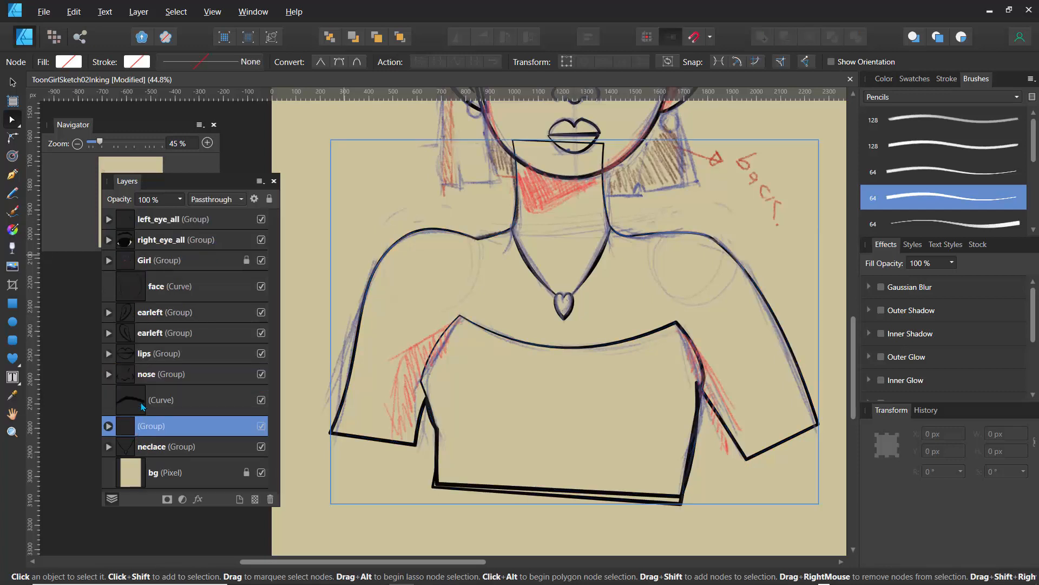
# Step: Name the new group "body and dress" and toggle its visibility off and on to check its contents
pyautogui.doubleClick(162, 425)
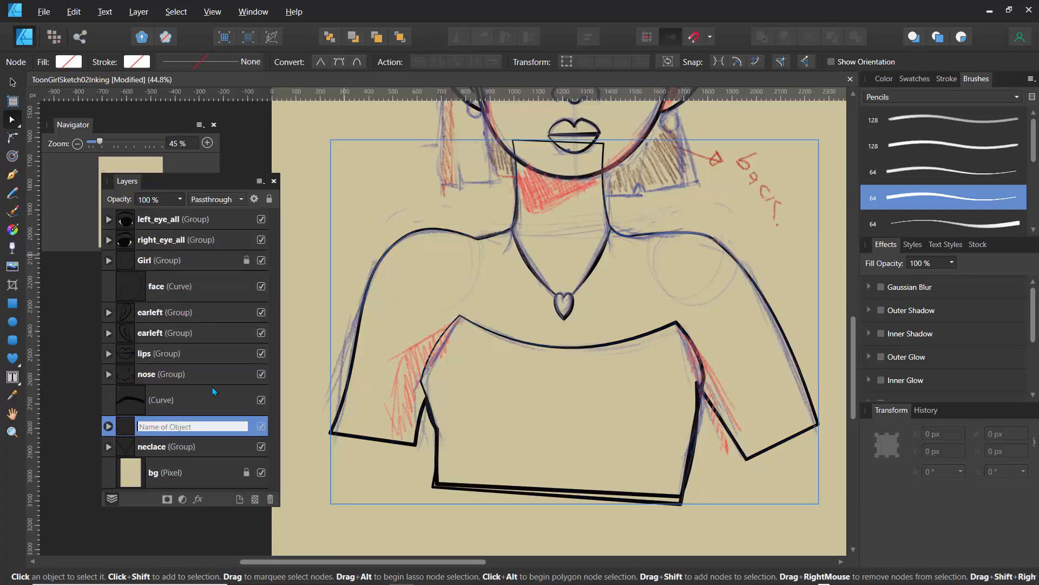
pyautogui.write('body and dress')
pyautogui.press('Return')
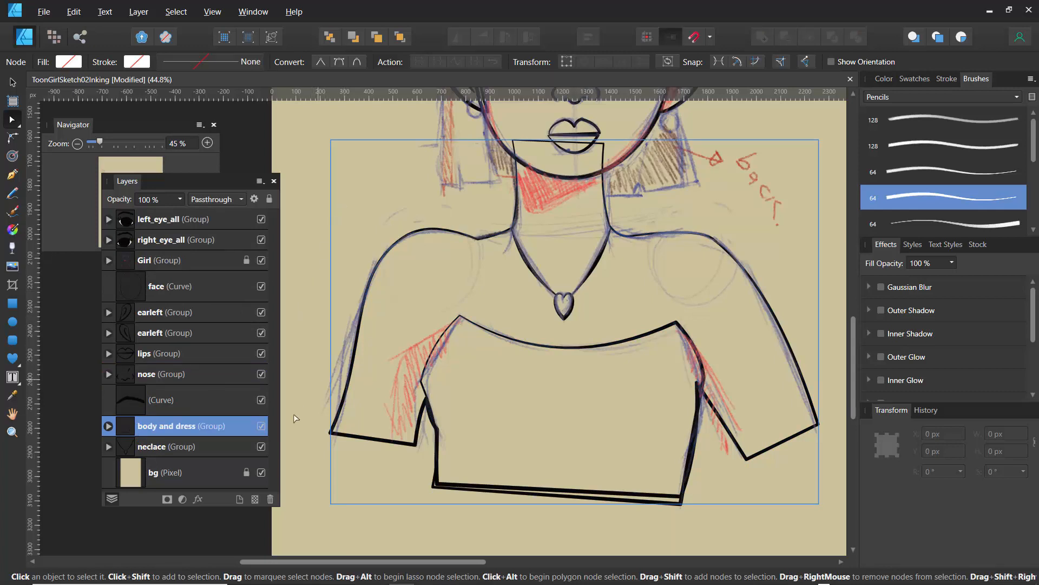
pyautogui.click(261, 426)
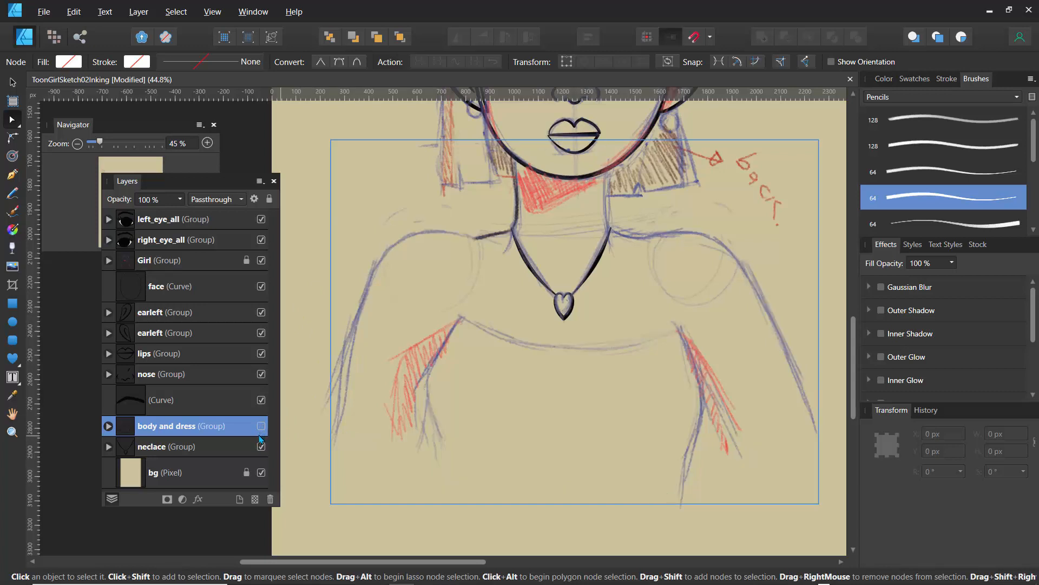
pyautogui.click(261, 427)
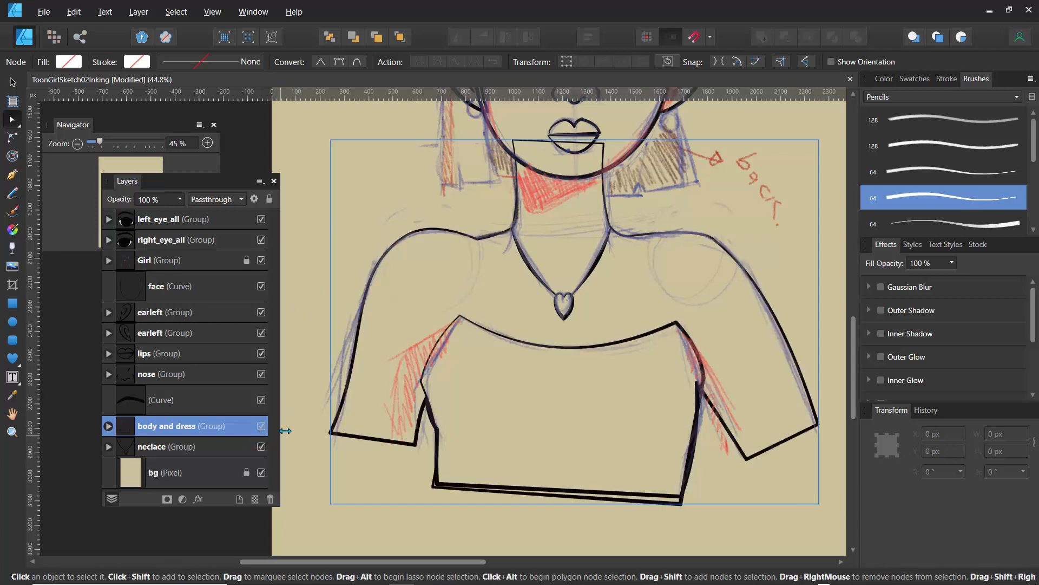
# Step: Move the Girl sketch group to the top of the layer stack and hide the left_eye_all and right_eye_all groups
pyautogui.moveTo(853, 364); pyautogui.dragTo(860, 313)
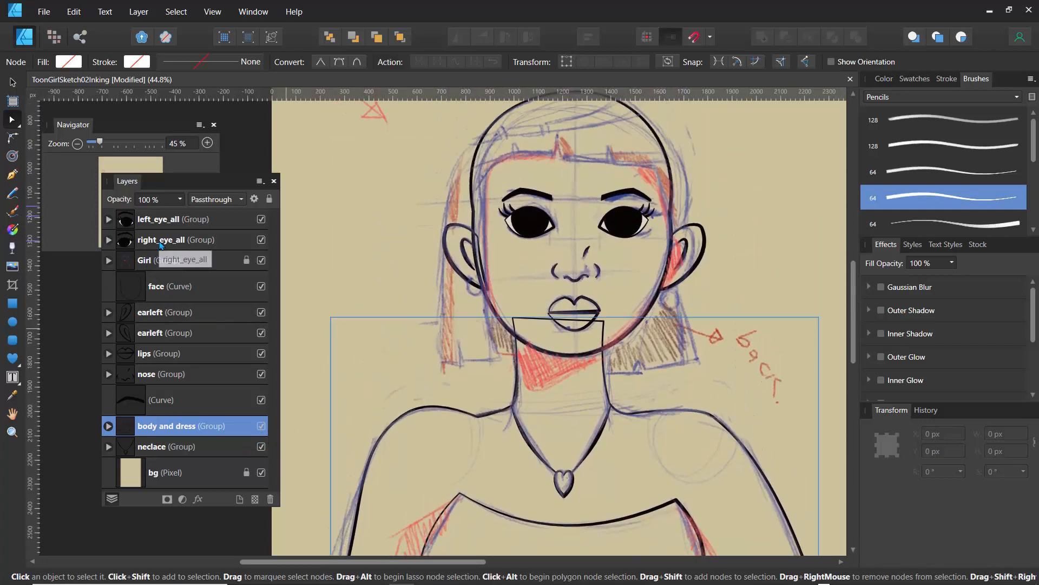
pyautogui.moveTo(155, 265); pyautogui.dragTo(147, 229)
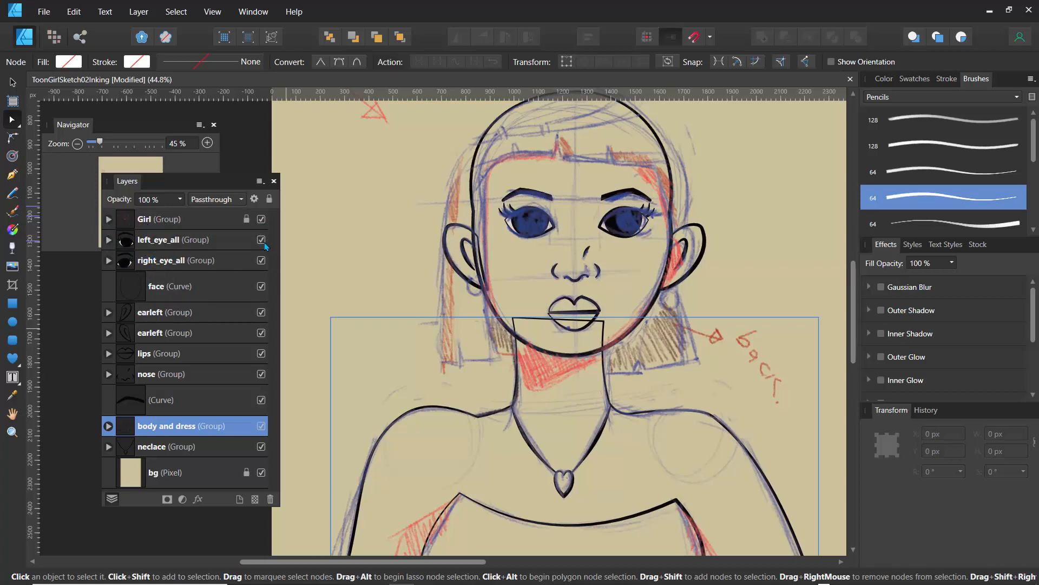
pyautogui.click(260, 261)
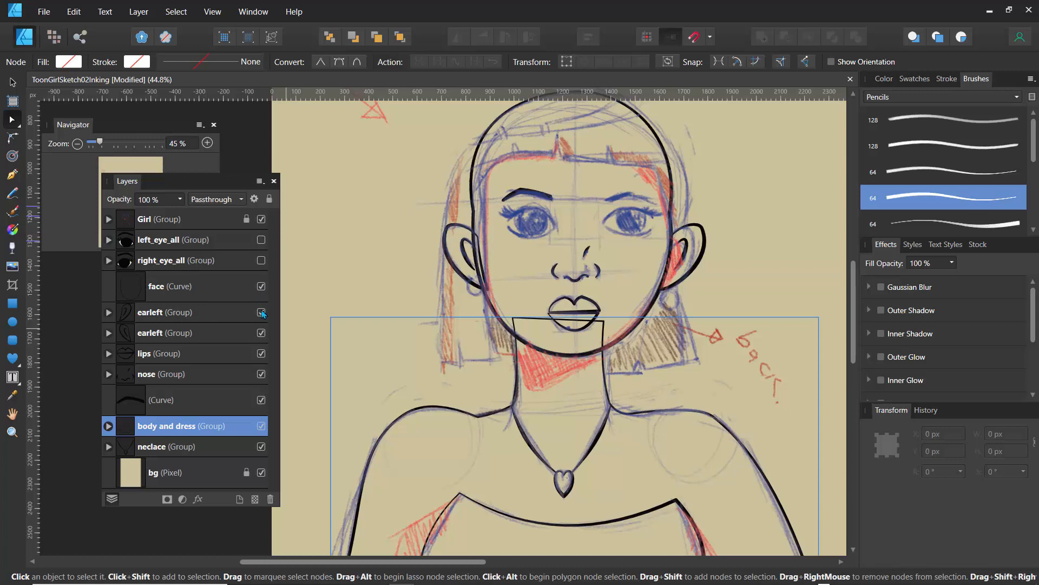
pyautogui.click(261, 313)
pyautogui.click(261, 313)
# Step: Group the two earleft groups and name the new group "ears"
pyautogui.click(155, 320)
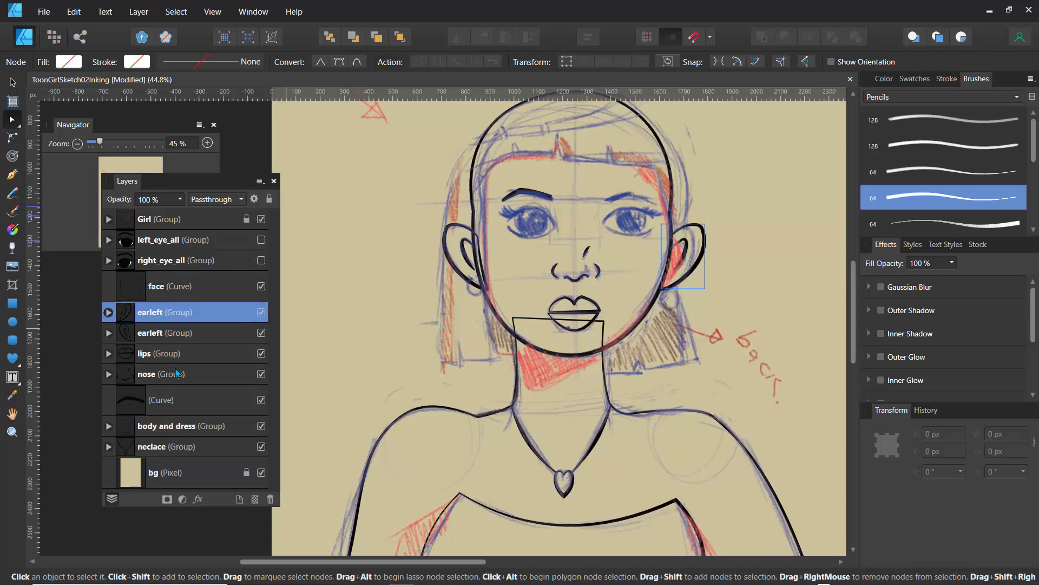
pyautogui.keyDown('shift'); pyautogui.click(159, 336); pyautogui.keyUp('shift')
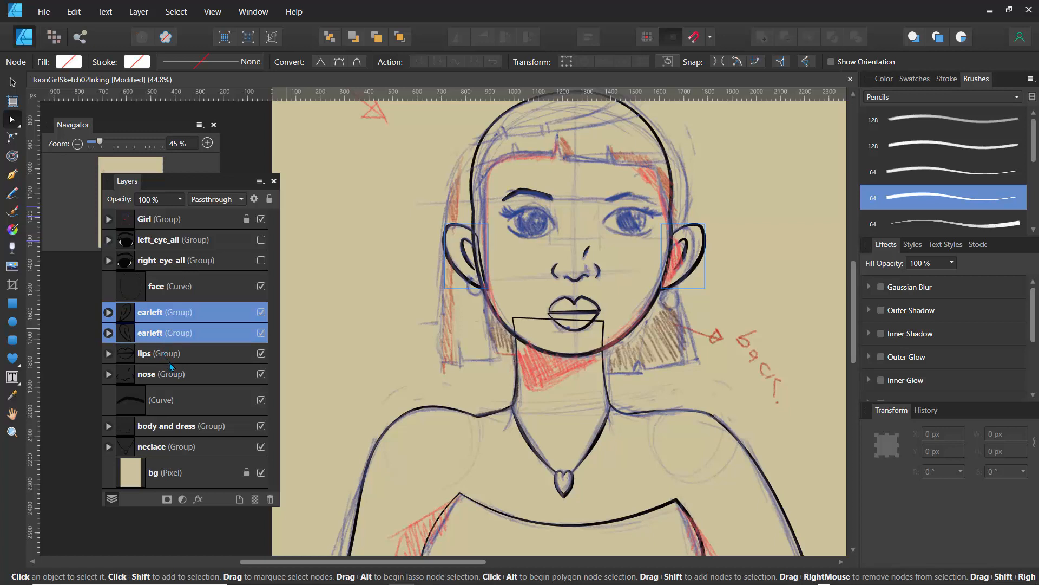
pyautogui.hotkey('ctrl', 'g')
pyautogui.doubleClick(150, 312)
pyautogui.write('ears')
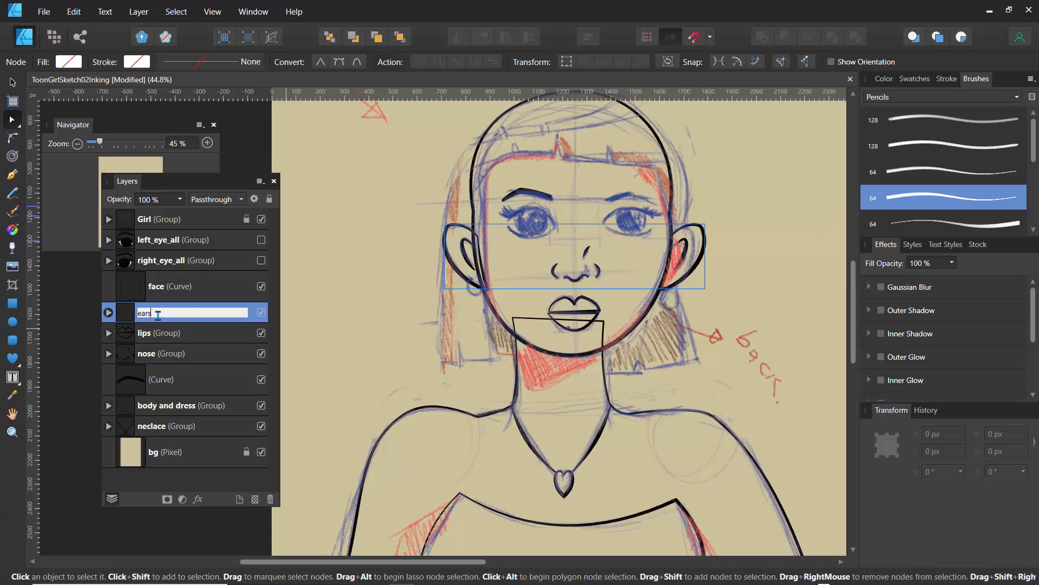
pyautogui.press('Return')
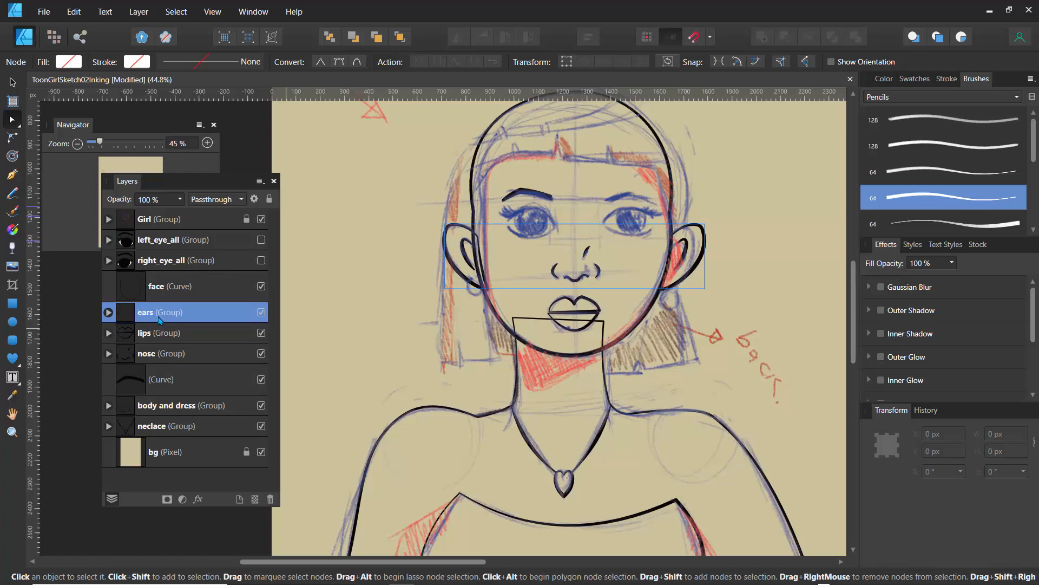
# Step: Group left_eye_all and right_eye_all, name the new group "eyes" and hide it
pyautogui.click(159, 241)
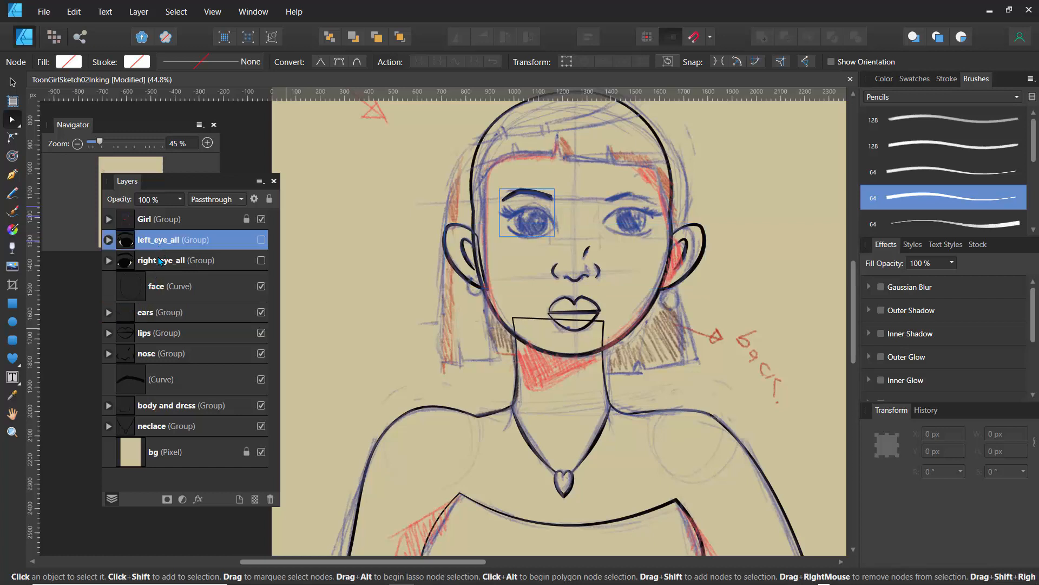
pyautogui.keyDown('shift'); pyautogui.click(160, 261); pyautogui.keyUp('shift')
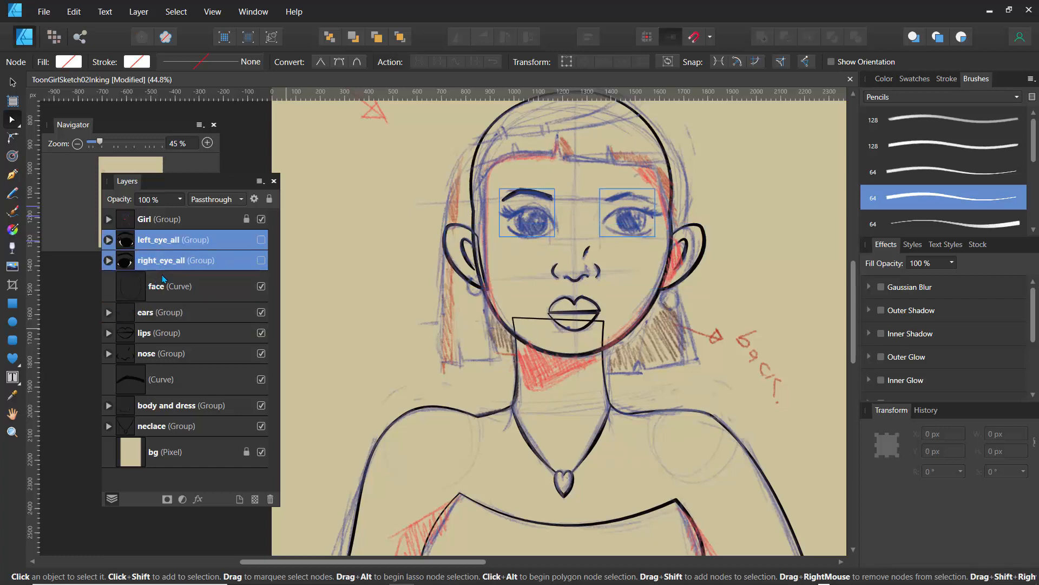
pyautogui.hotkey('ctrl', 'g')
pyautogui.doubleClick(155, 242)
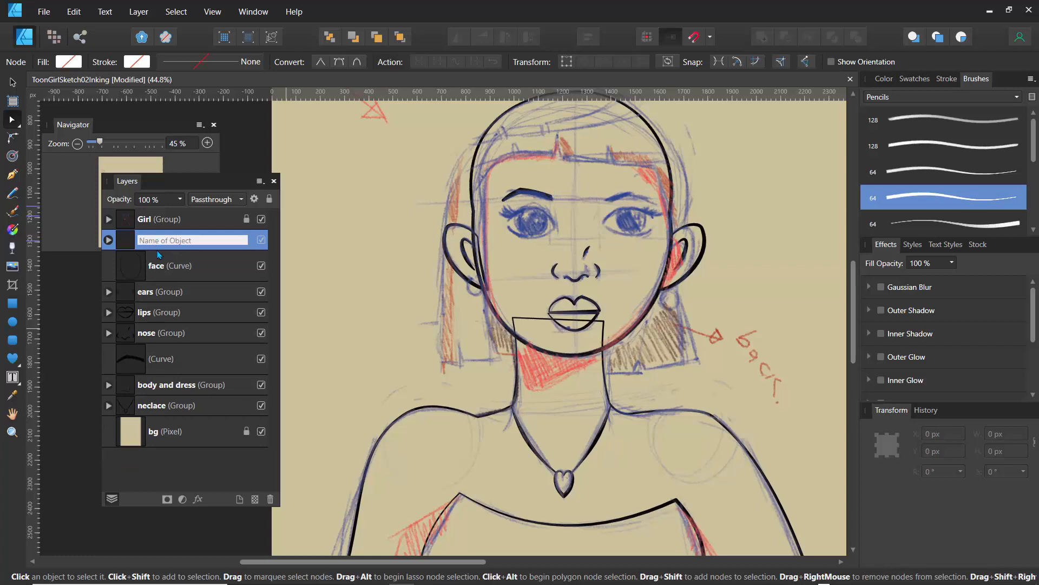
pyautogui.write('eyes')
pyautogui.press('Return')
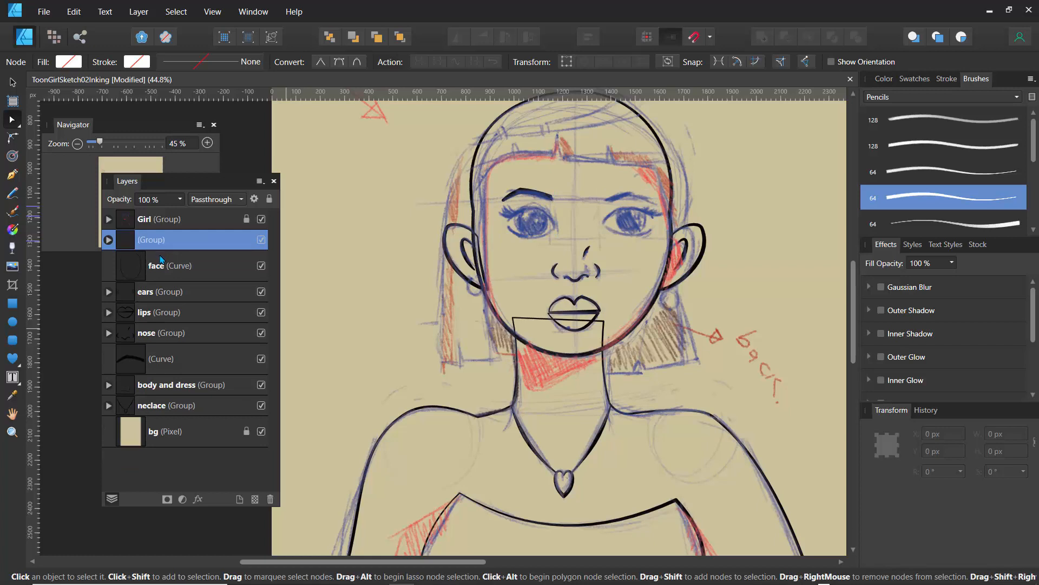
pyautogui.click(108, 240)
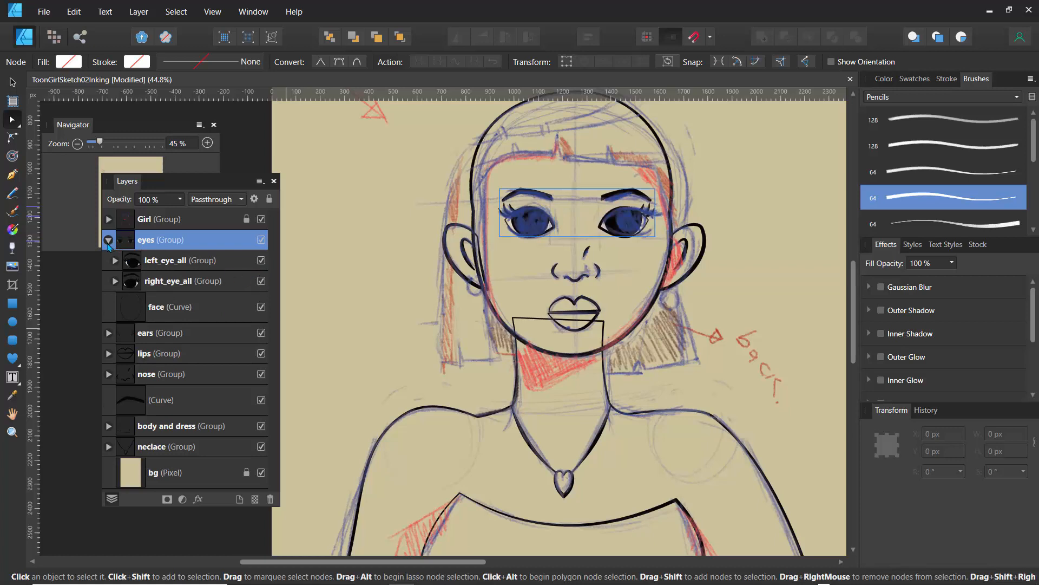
pyautogui.click(109, 239)
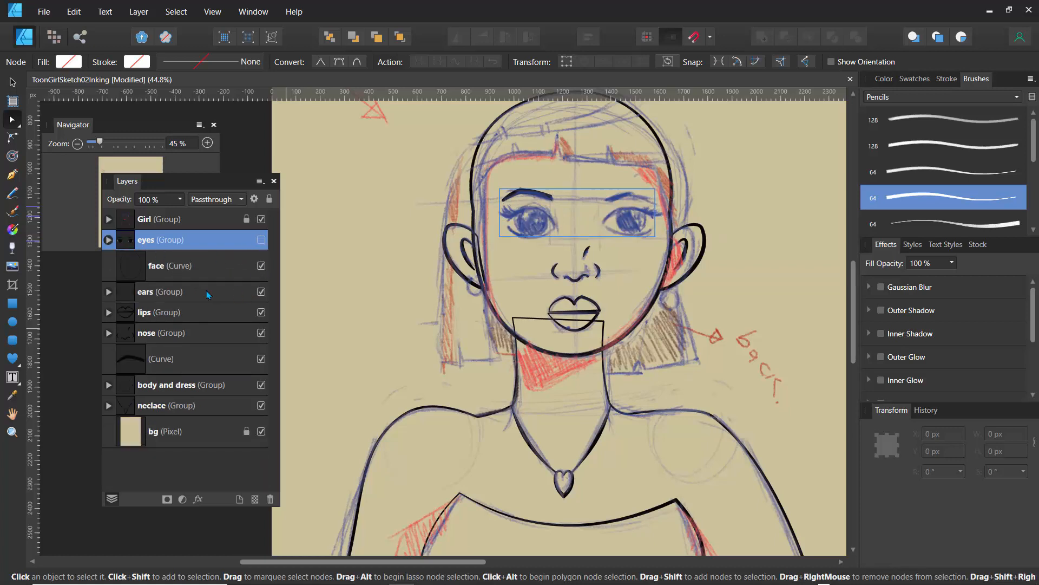
# Step: Toggle the visibility of the unnamed eyebrow curve below the nose group and compare it with the eyes group's eyebrows
pyautogui.click(140, 275)
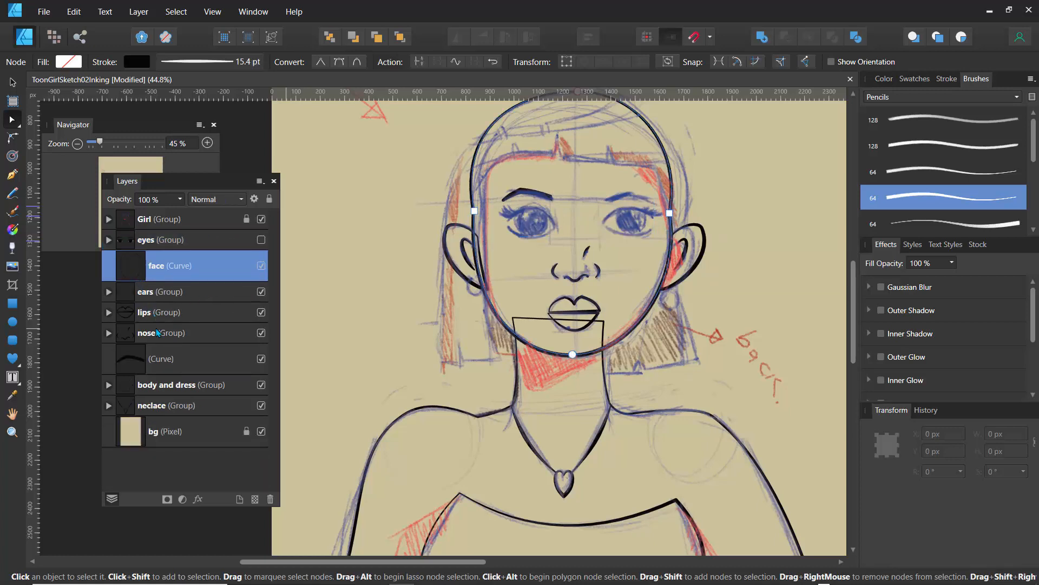
pyautogui.click(140, 368)
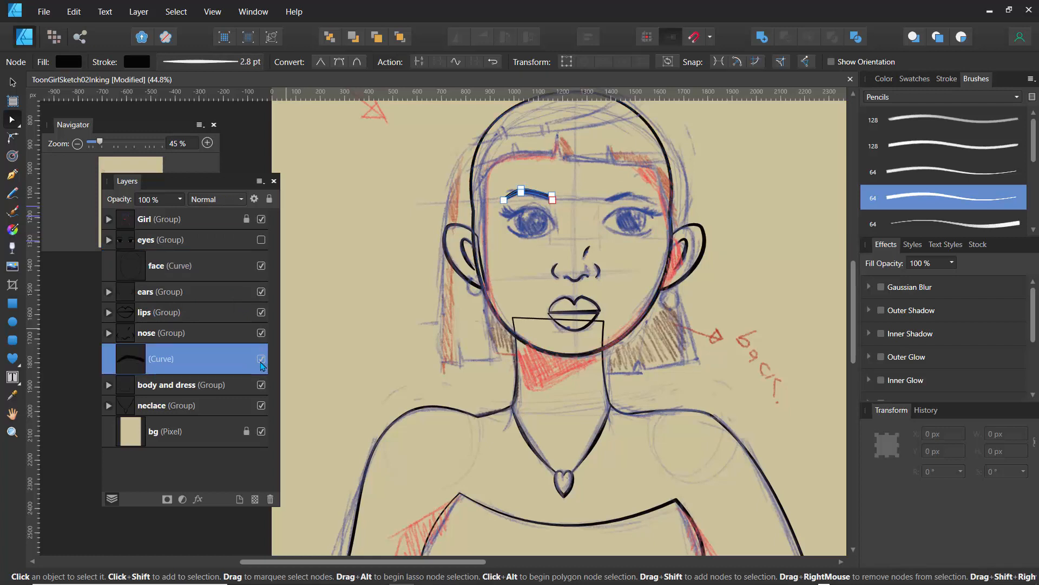
pyautogui.click(261, 361)
pyautogui.click(261, 361)
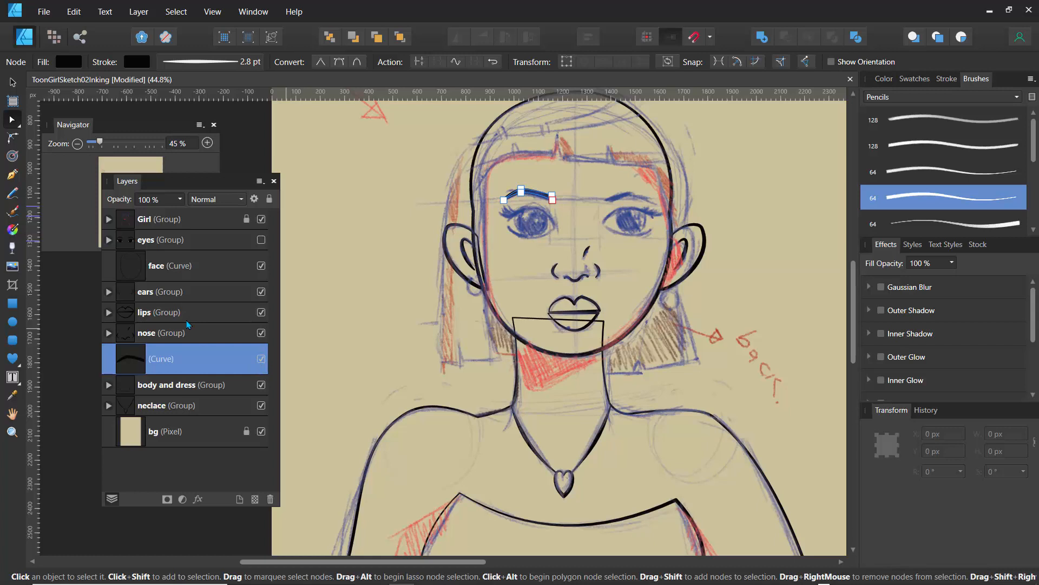
pyautogui.click(109, 240)
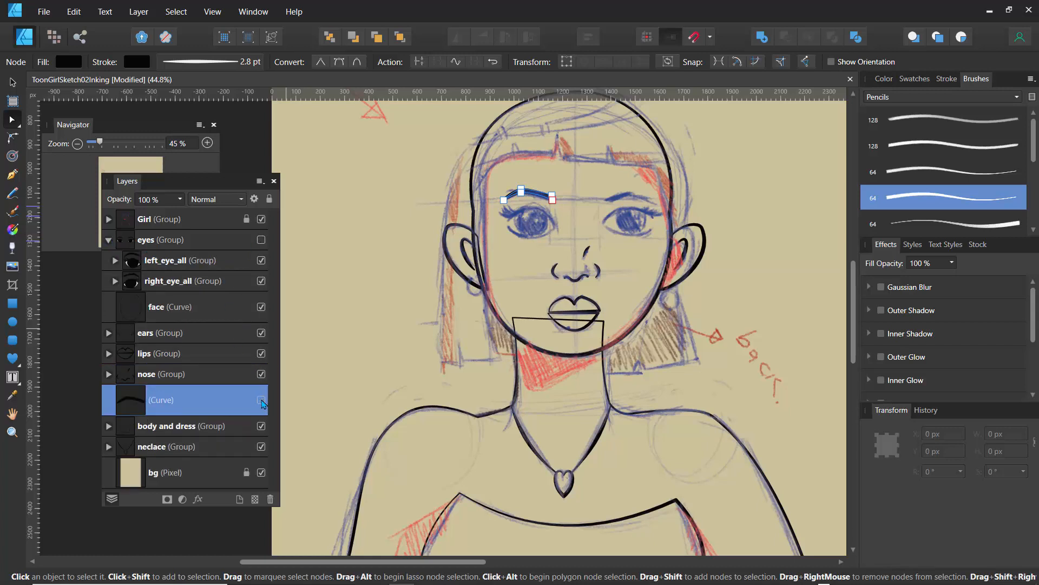
pyautogui.click(262, 401)
pyautogui.click(512, 175)
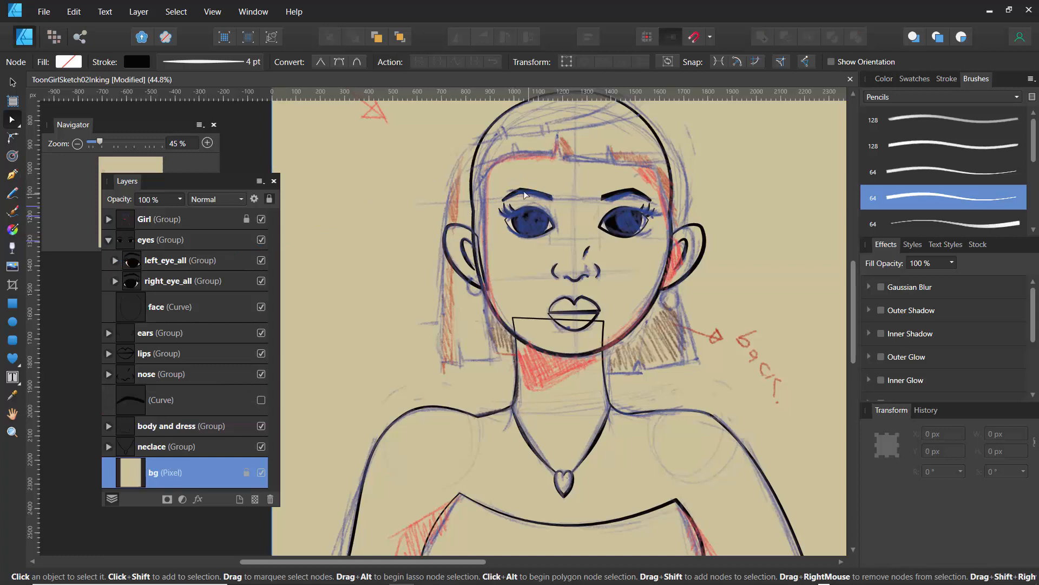
# Step: Delete the unnamed eyebrow curve below the nose group, save the document and collapse the eyes group
pyautogui.click(161, 406)
pyautogui.press('Delete')
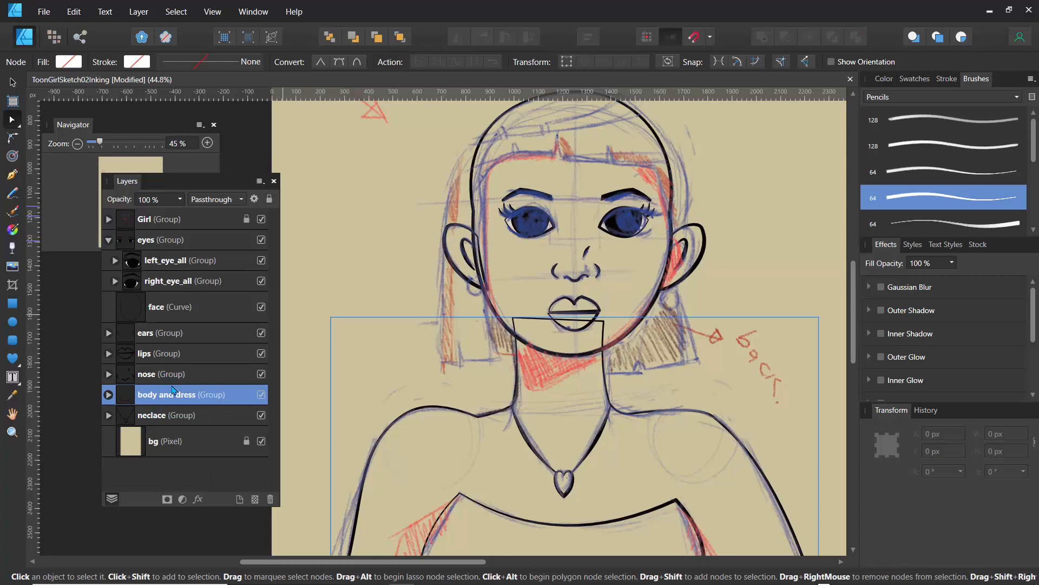
pyautogui.hotkey('ctrl', 's')
pyautogui.click(108, 239)
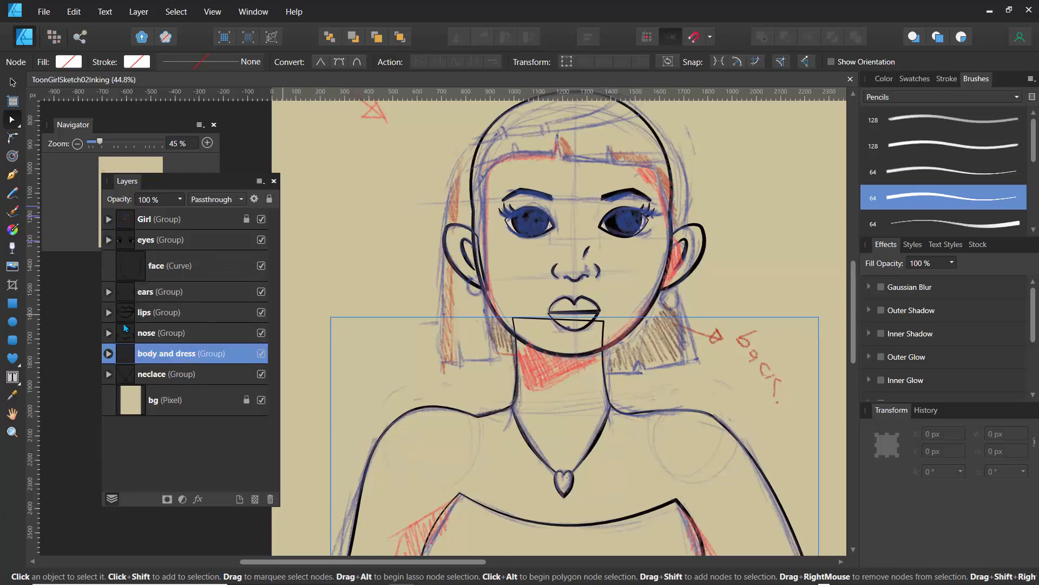
# Step: Hide the "eyes" and "body and dress" groups and set the face curve's opacity to 50%
pyautogui.click(130, 275)
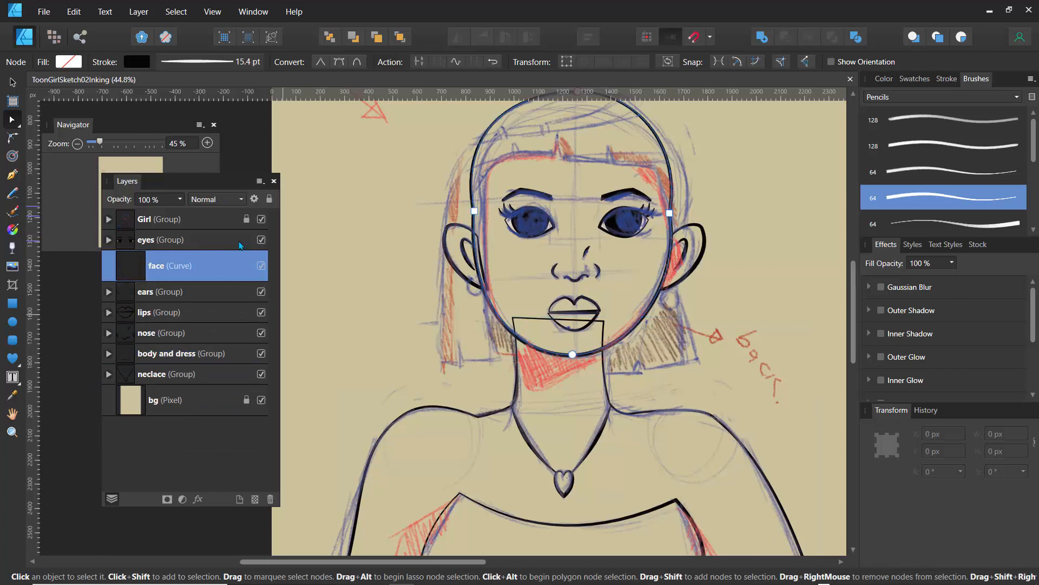
pyautogui.click(261, 241)
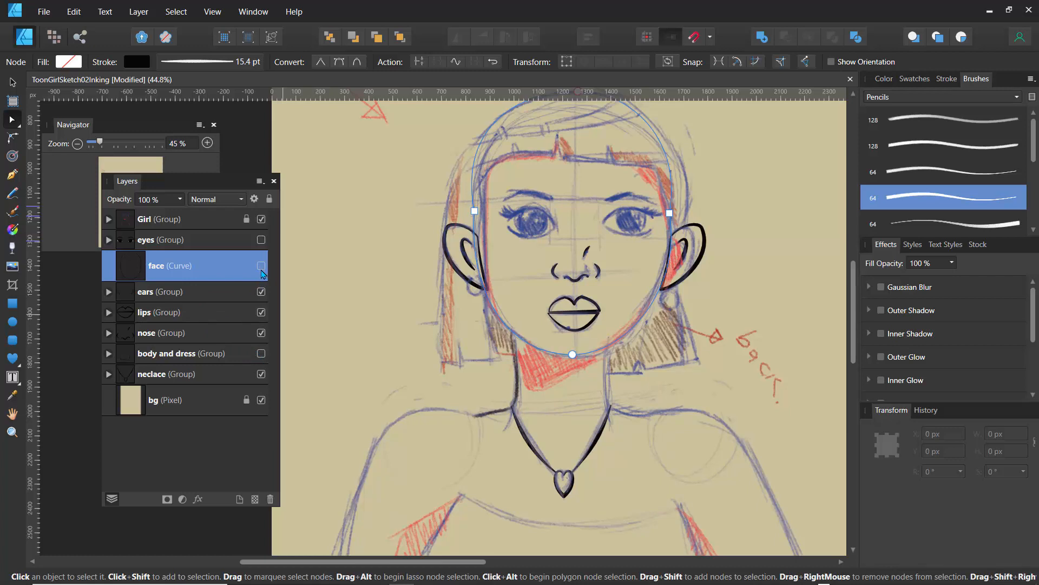
pyautogui.click(262, 267)
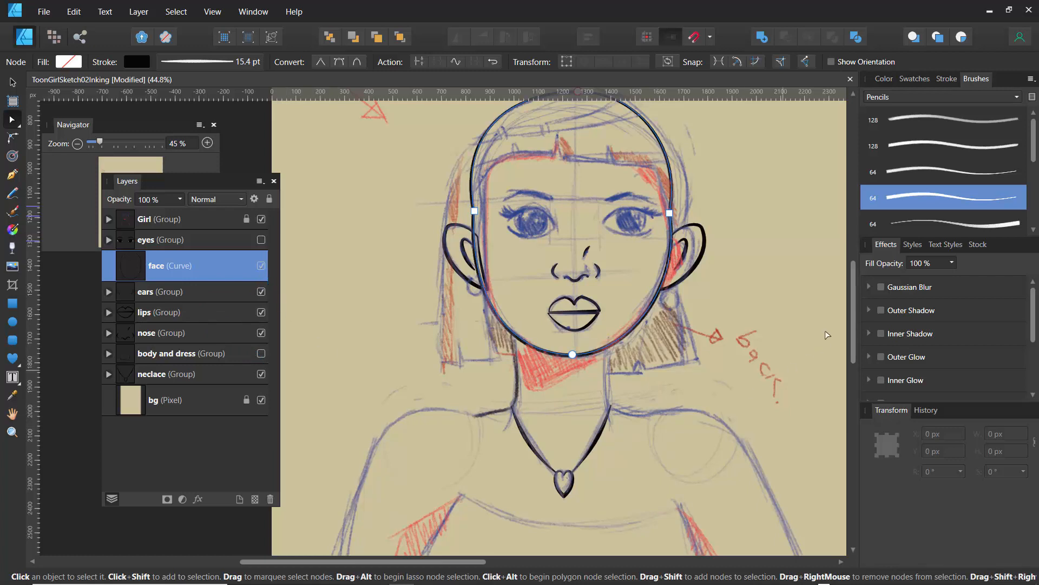
pyautogui.moveTo(854, 332); pyautogui.dragTo(854, 310)
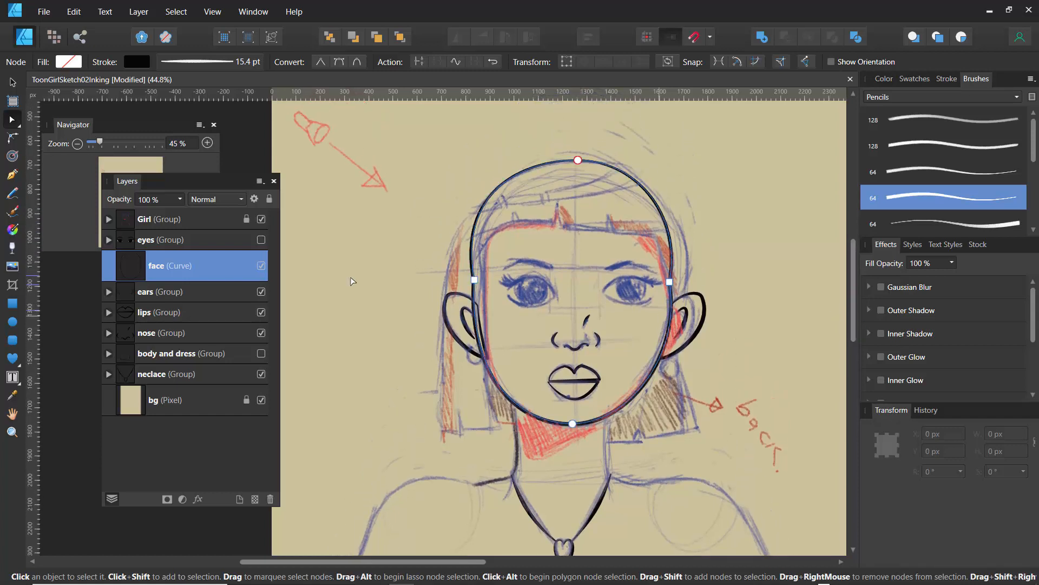
pyautogui.click(181, 200)
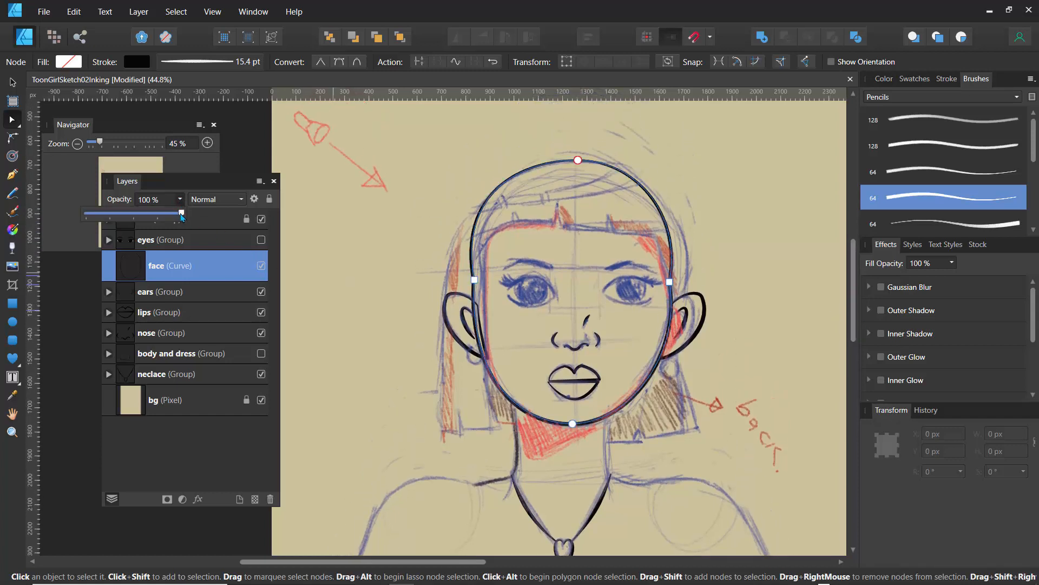
pyautogui.moveTo(182, 215); pyautogui.dragTo(125, 228)
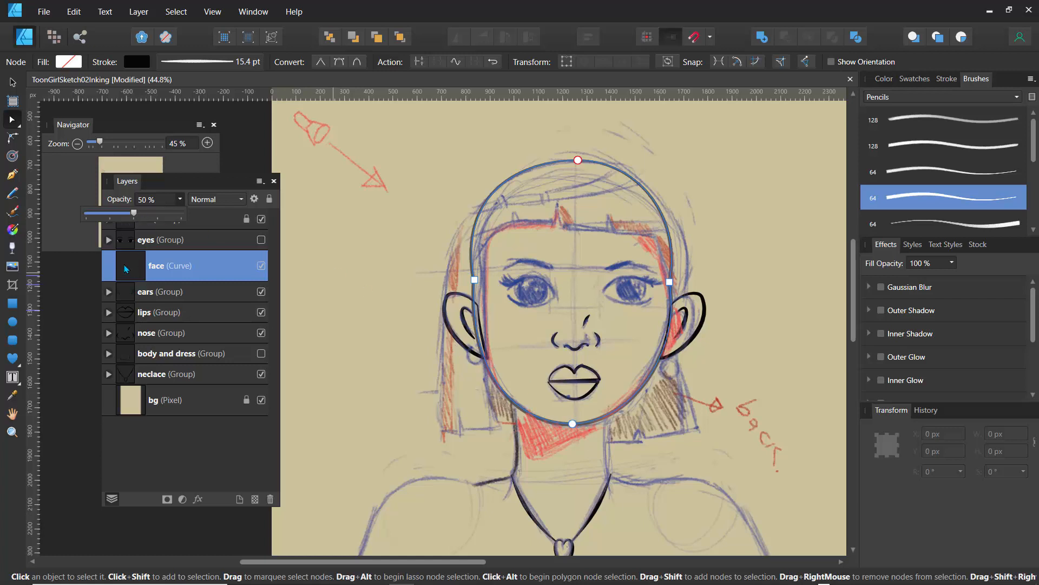
# Step: Draw a closed Pen tool curve for the back hair behind the face, with a small notch in its lower edge following the sketch
pyautogui.click(12, 175)
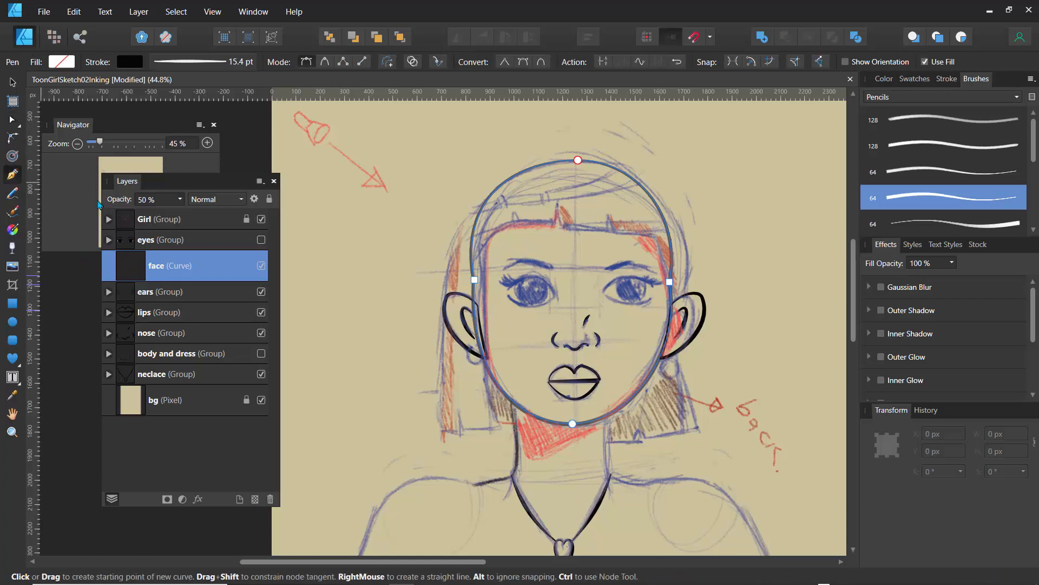
pyautogui.keyDown('ctrl'); pyautogui.click(368, 260); pyautogui.keyUp('ctrl')
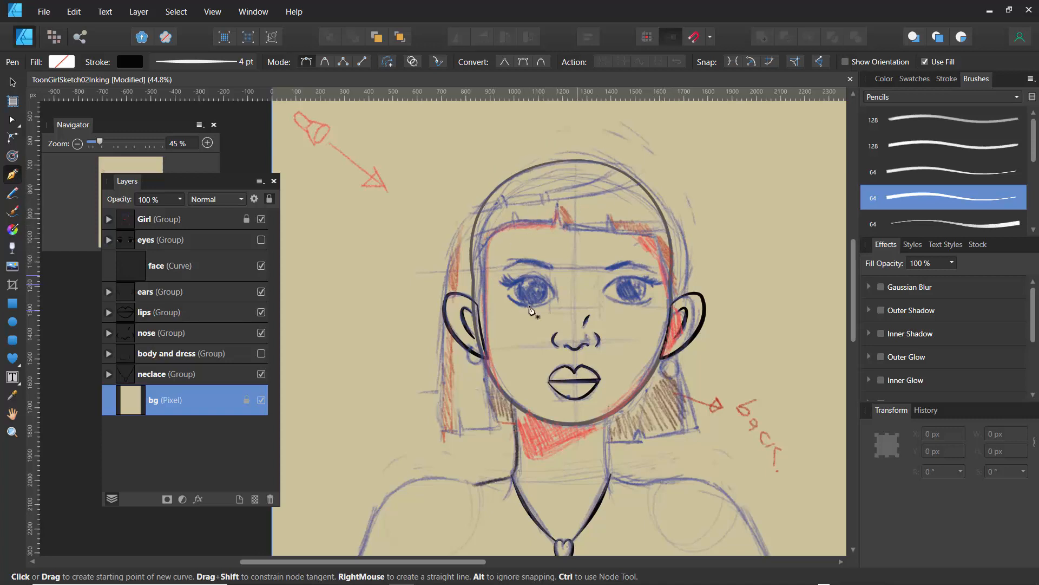
pyautogui.click(660, 260)
pyautogui.click(697, 427)
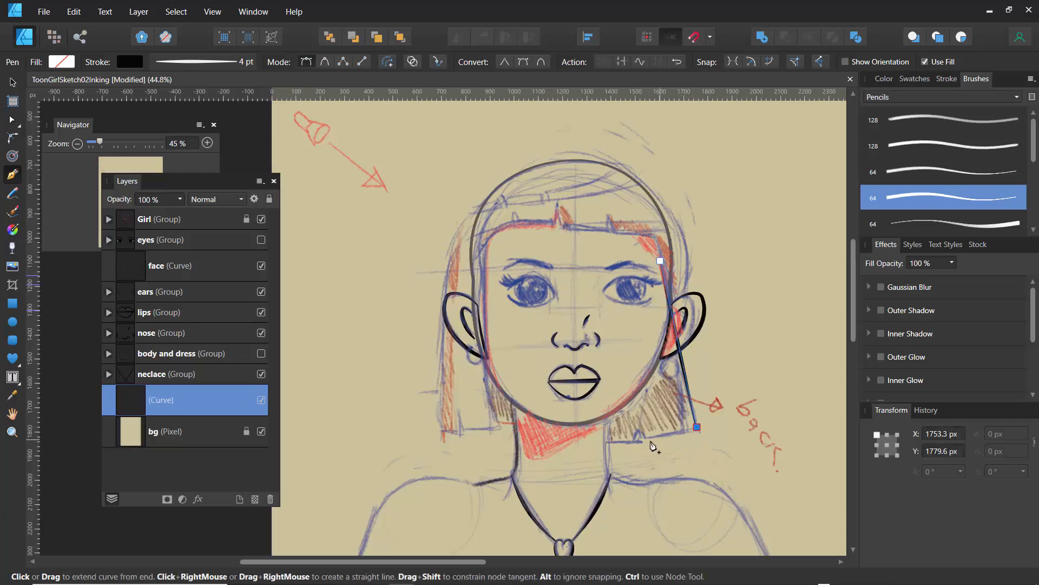
pyautogui.click(645, 436)
pyautogui.click(636, 440)
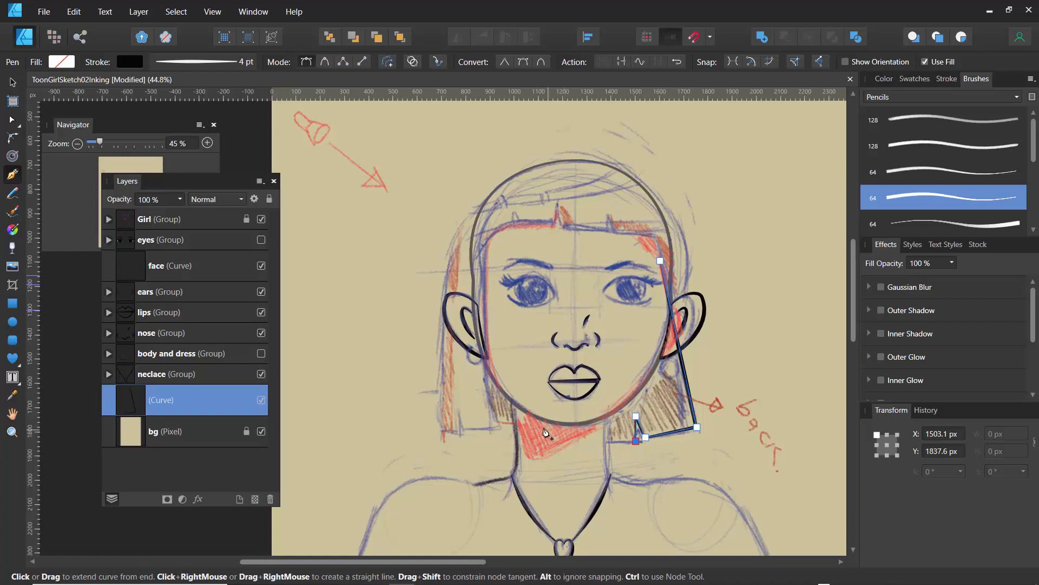
pyautogui.click(476, 413)
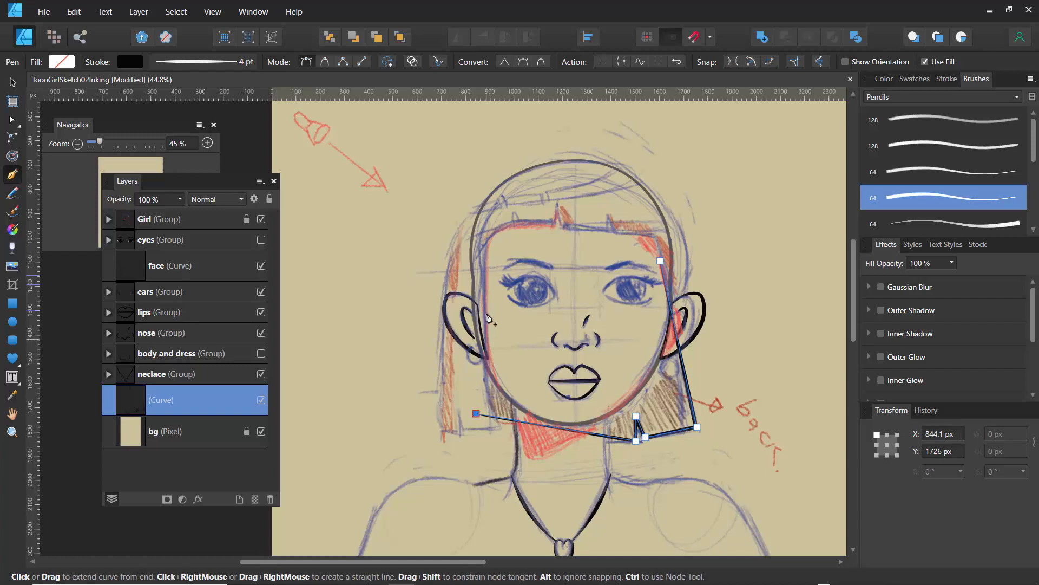
pyautogui.moveTo(494, 266); pyautogui.dragTo(499, 249)
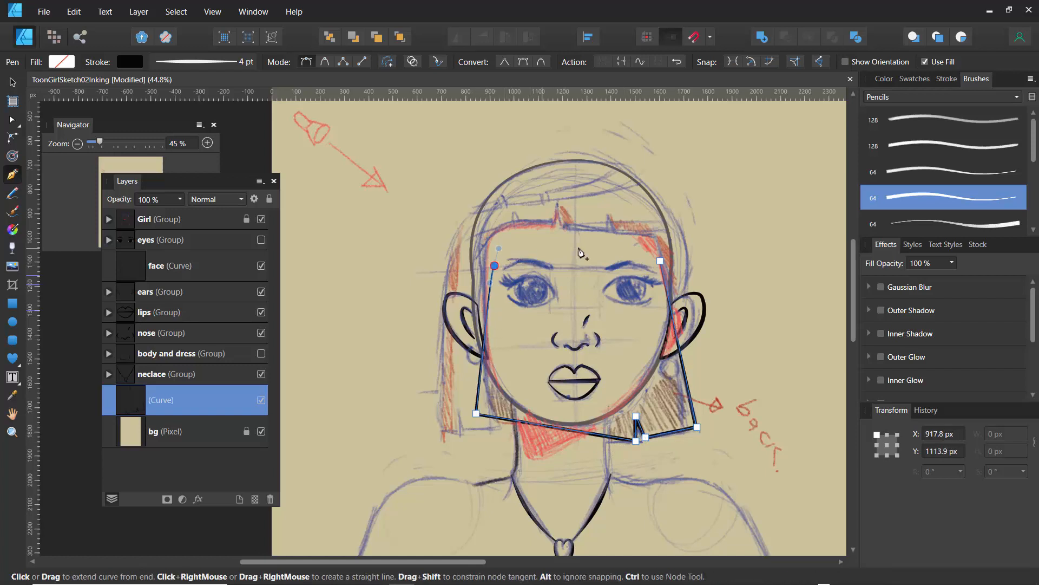
pyautogui.click(660, 261)
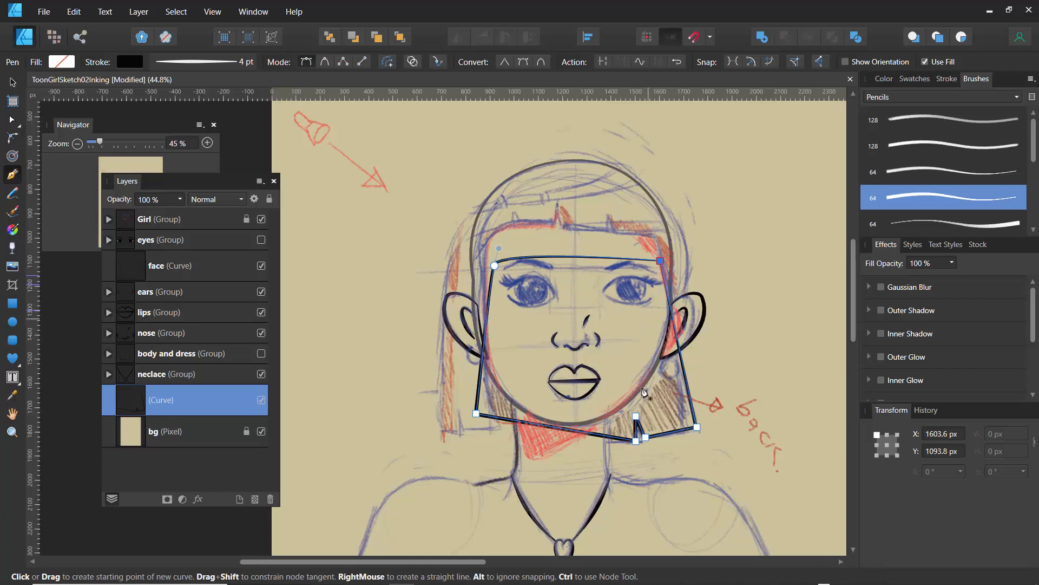
# Step: Name the new hair curve "back_hait" and hide it together with the face curve
pyautogui.doubleClick(162, 400)
pyautogui.write('back hait')
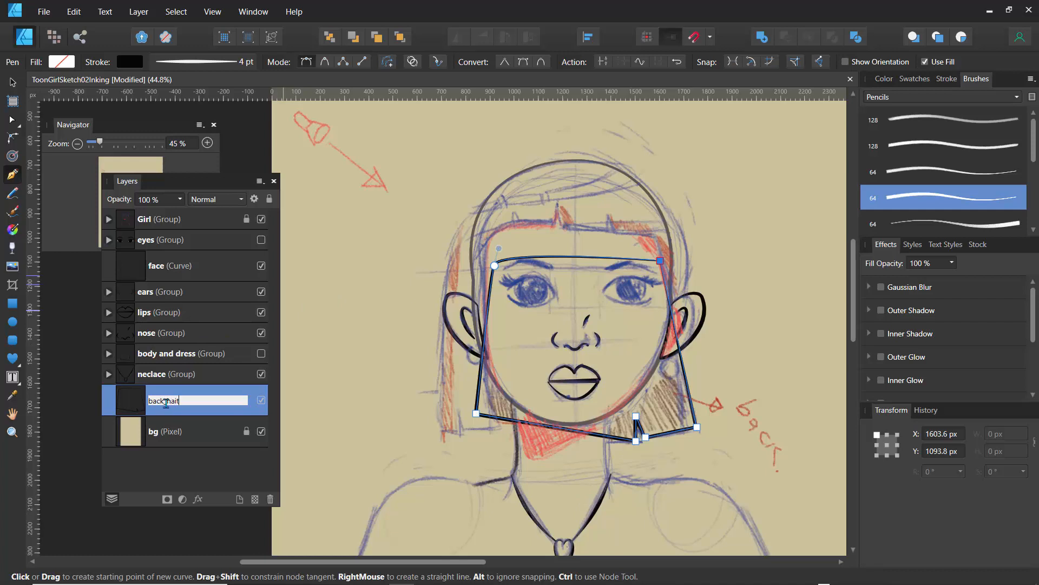
pyautogui.press('Return')
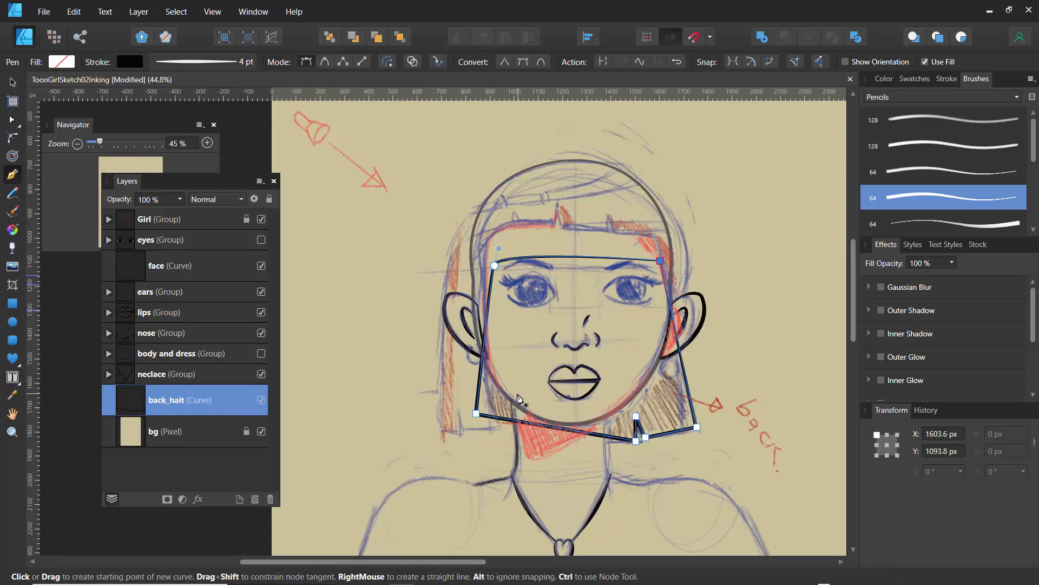
pyautogui.click(261, 400)
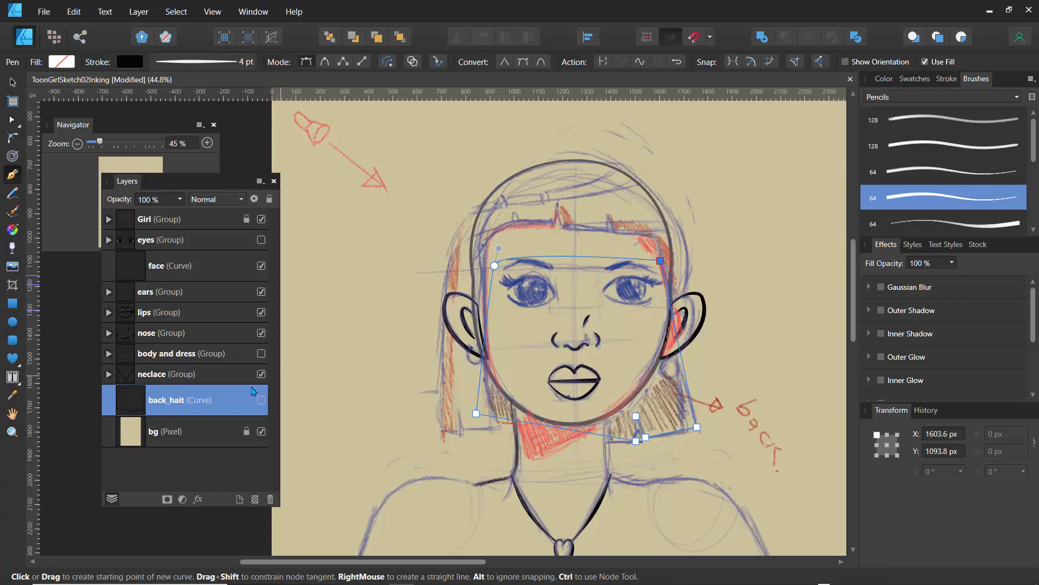
pyautogui.click(262, 267)
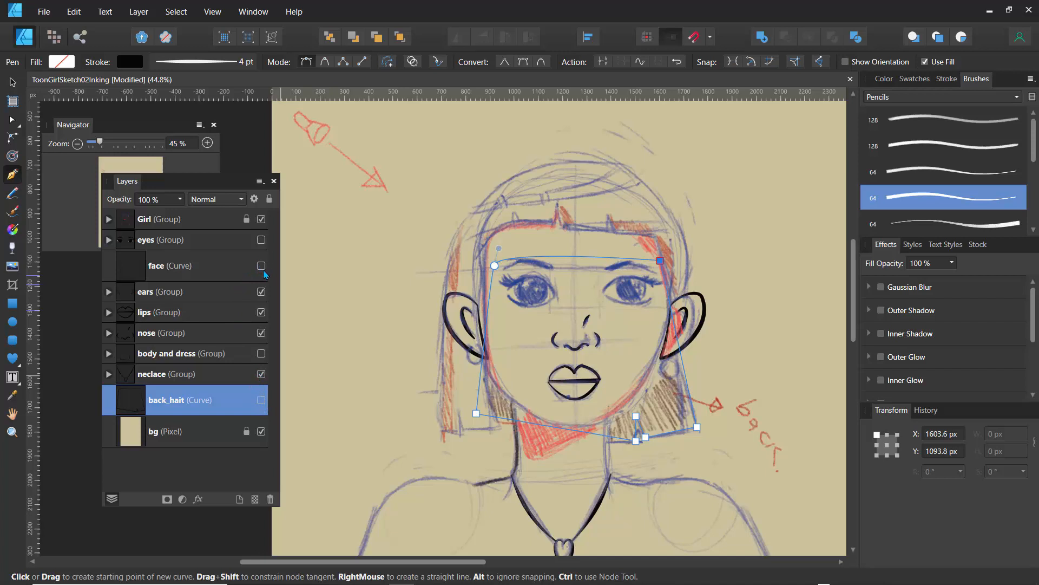
# Step: Switch to the Pixel Persona, hide the sketch layer inside the Girl group and move the floating panels off the drawing
pyautogui.click(55, 39)
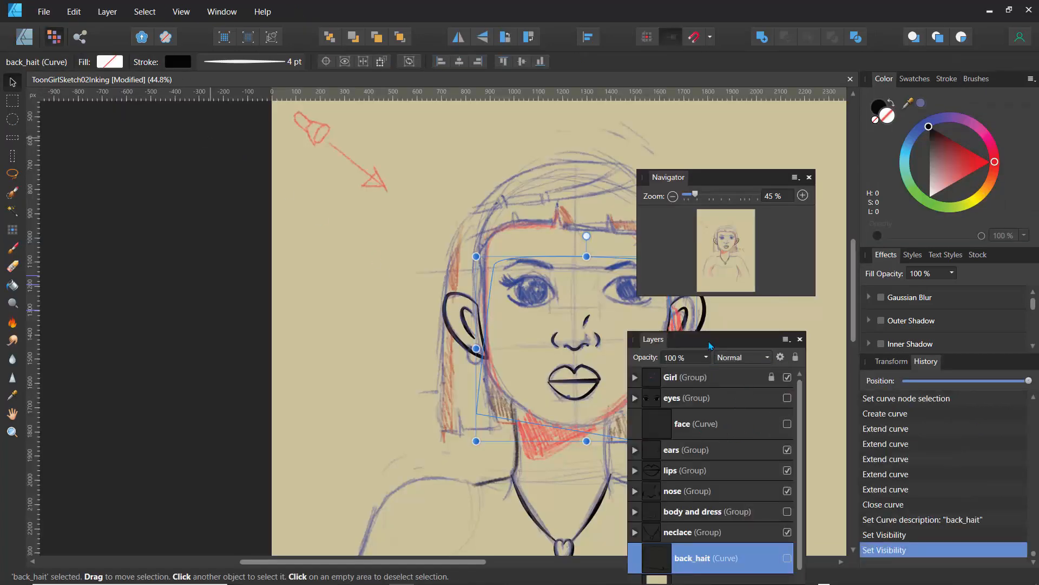
pyautogui.moveTo(711, 345); pyautogui.dragTo(135, 138)
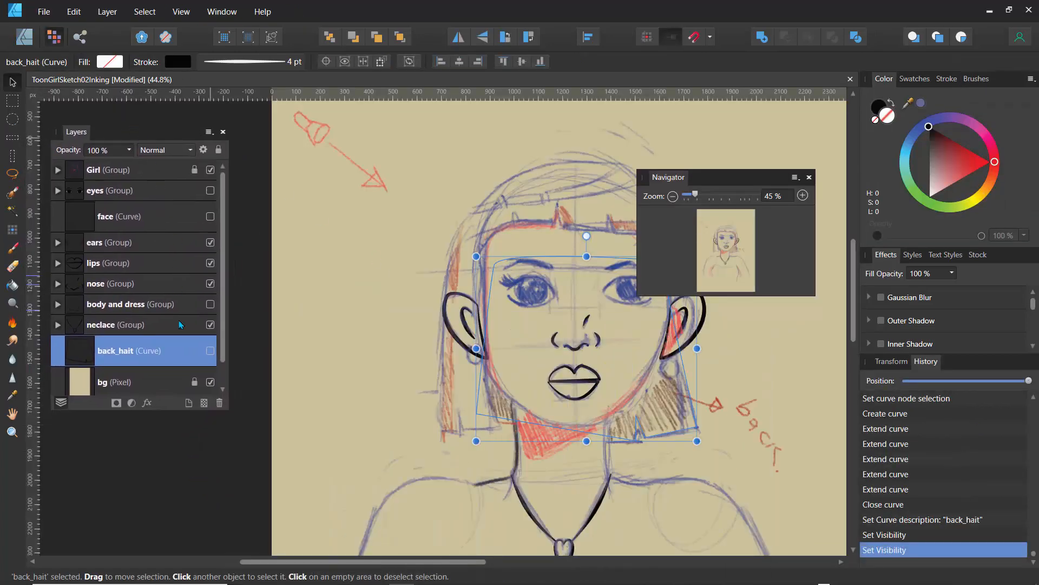
pyautogui.click(106, 173)
pyautogui.click(57, 170)
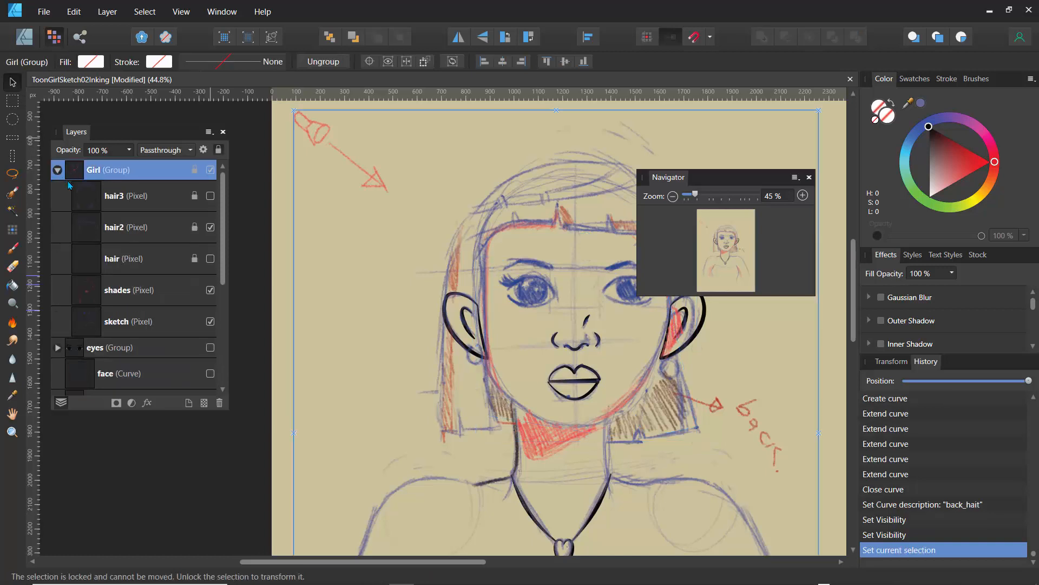
pyautogui.click(210, 321)
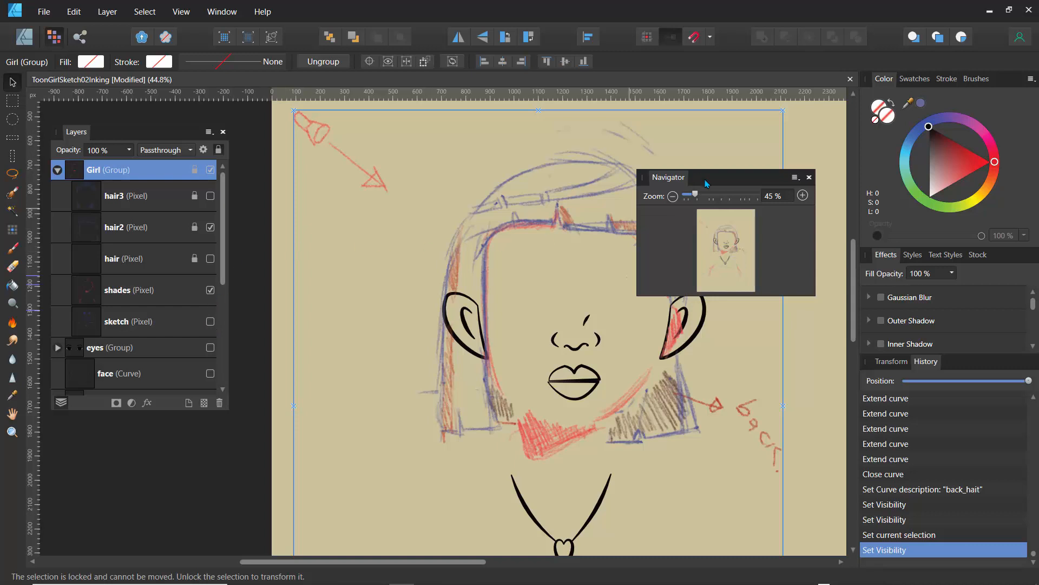
pyautogui.moveTo(707, 183); pyautogui.dragTo(817, 239)
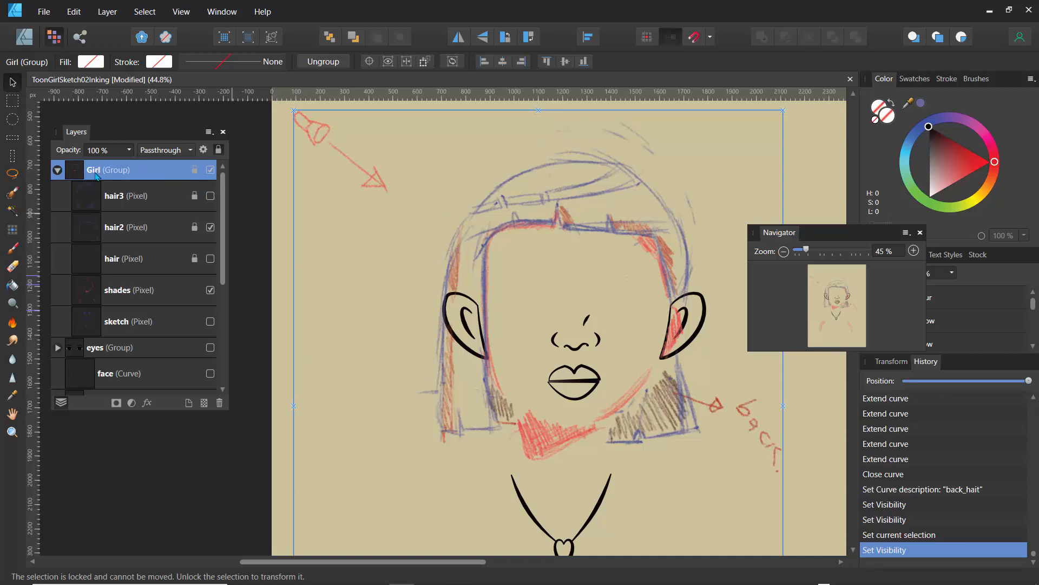
# Step: Show the sketch layer again, return to the Designer Persona with the Girl group collapsed, and activate the Pen tool
pyautogui.click(211, 198)
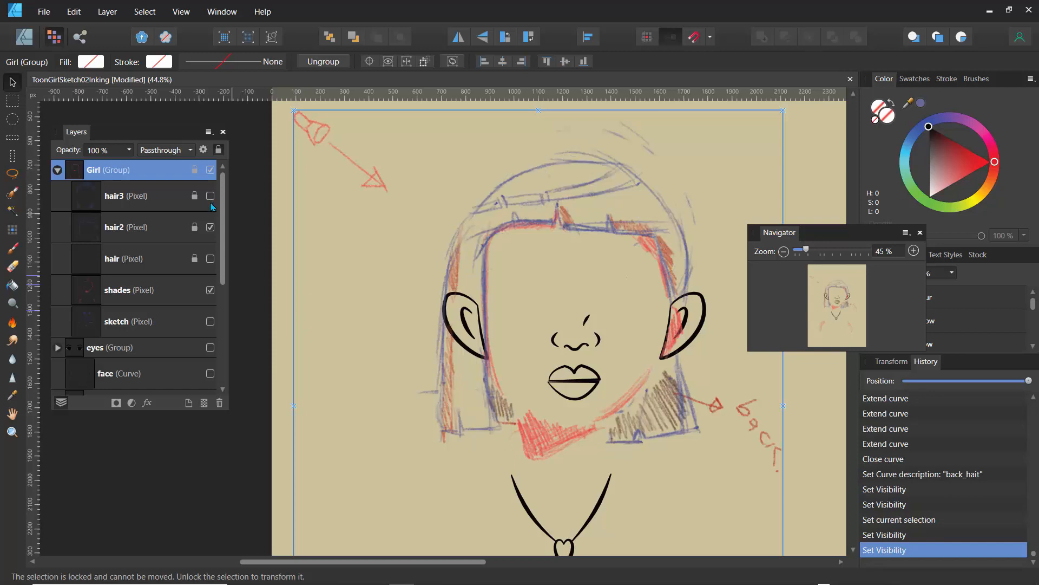
pyautogui.click(211, 322)
pyautogui.click(32, 39)
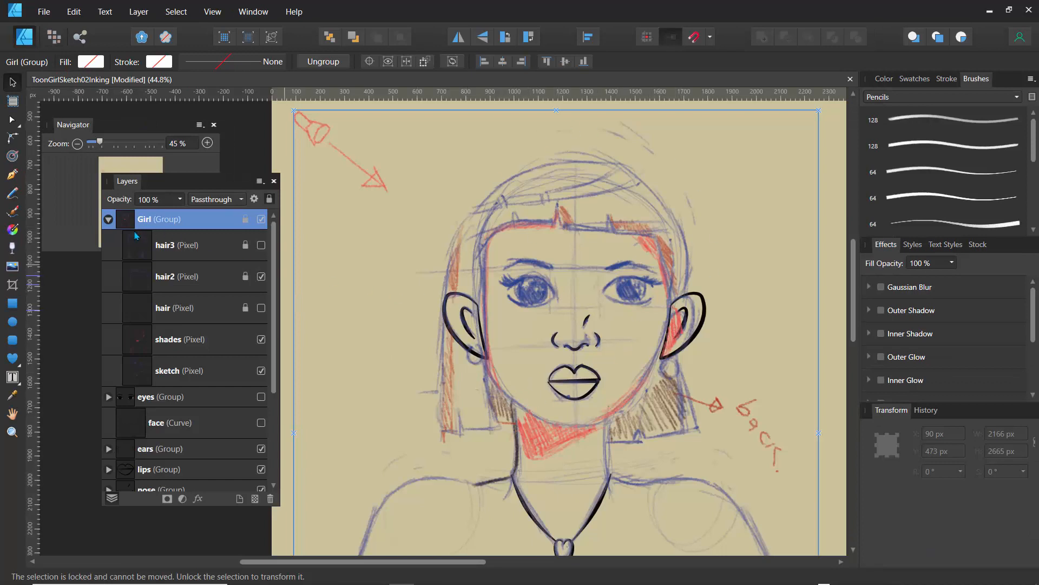
pyautogui.click(108, 219)
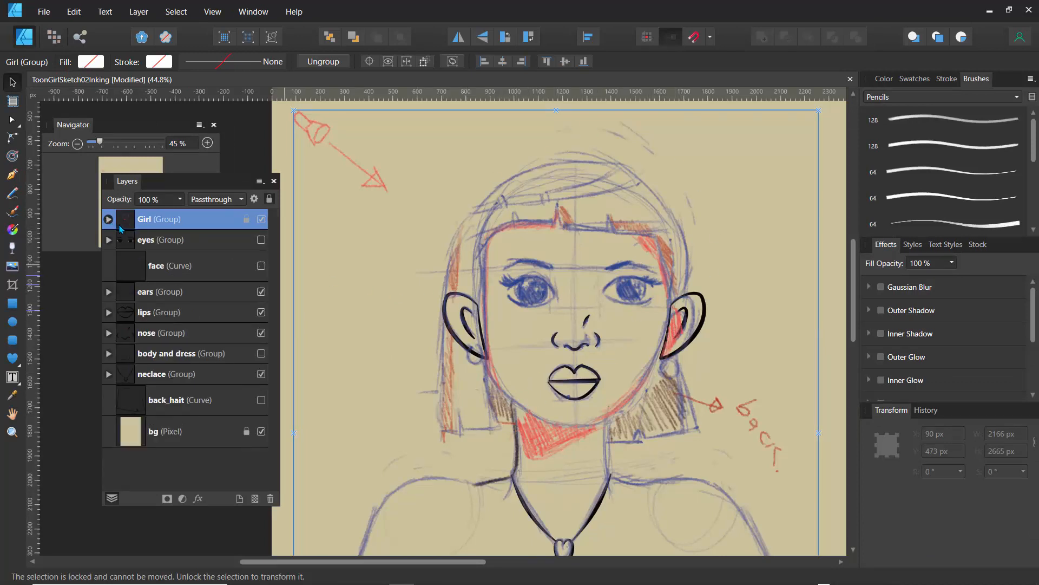
pyautogui.click(392, 216)
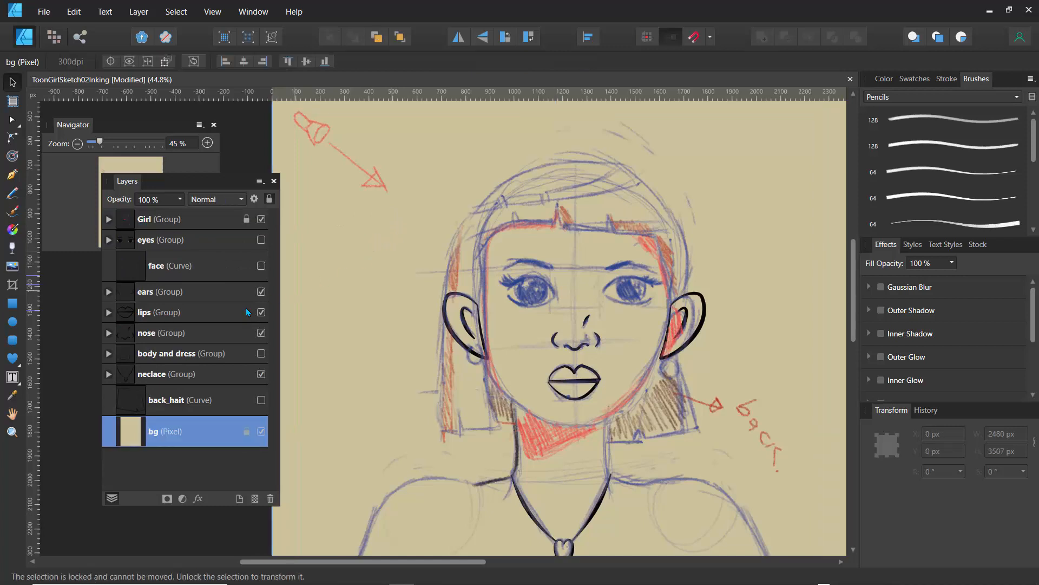
pyautogui.click(12, 174)
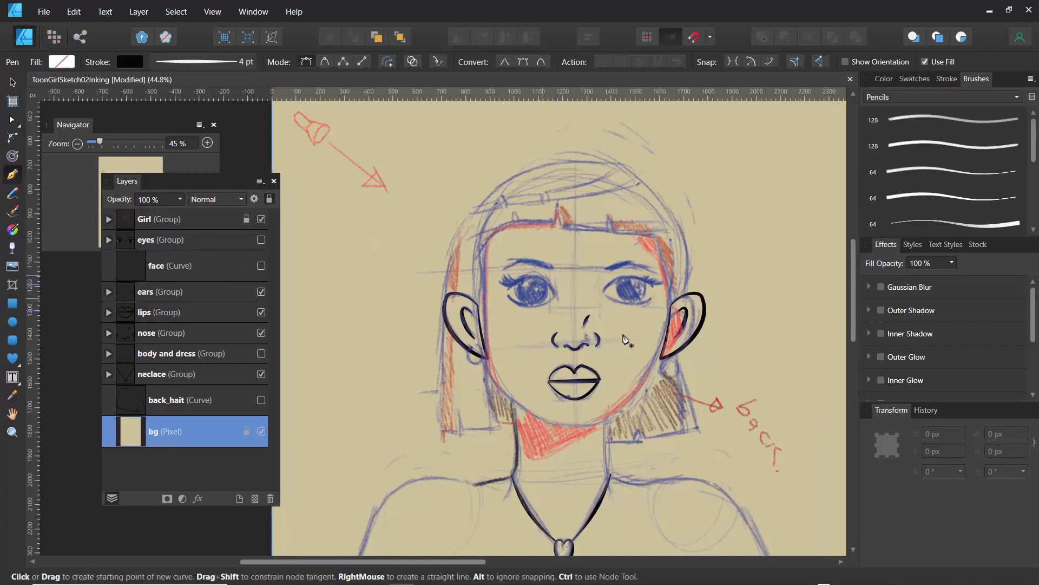
pyautogui.click(668, 314)
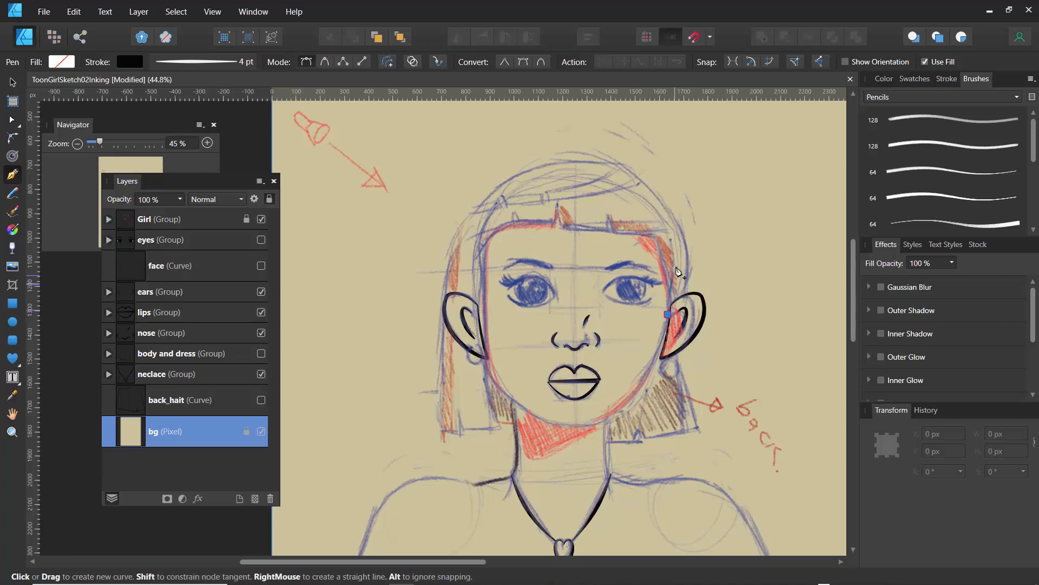
pyautogui.click(679, 228)
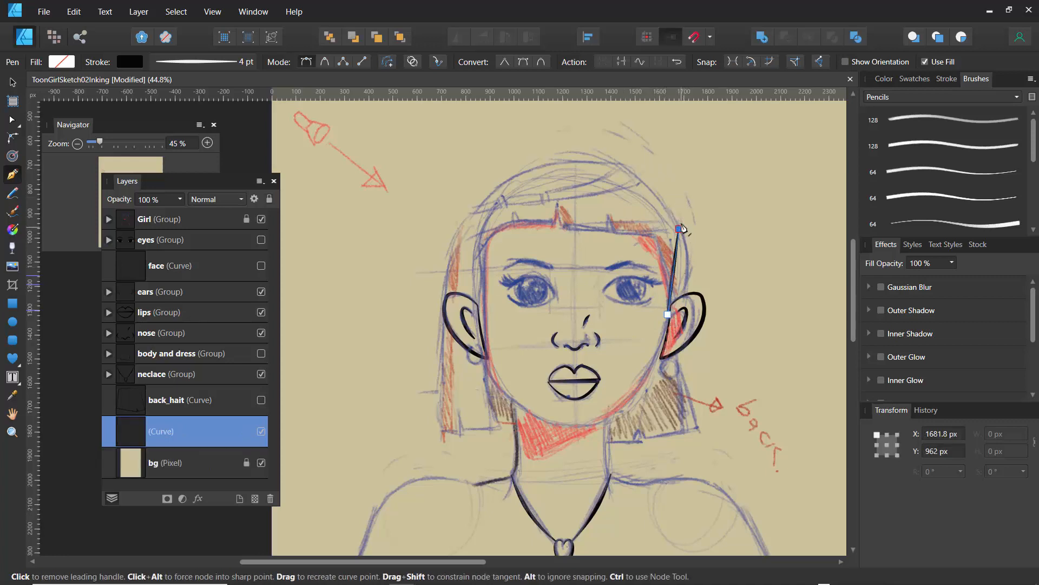
pyautogui.click(574, 148)
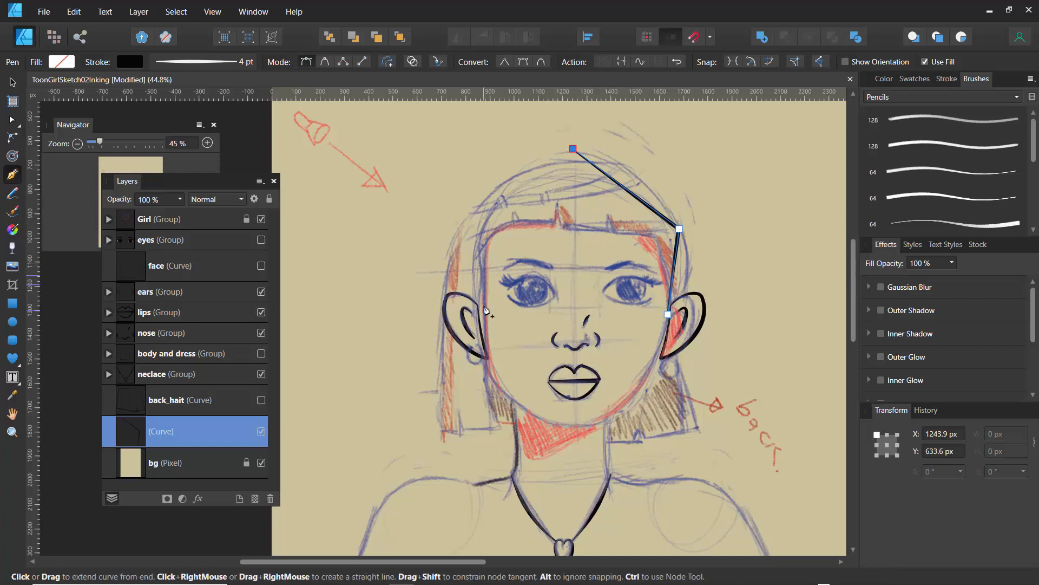
pyautogui.hotkey('ctrl', 'z')
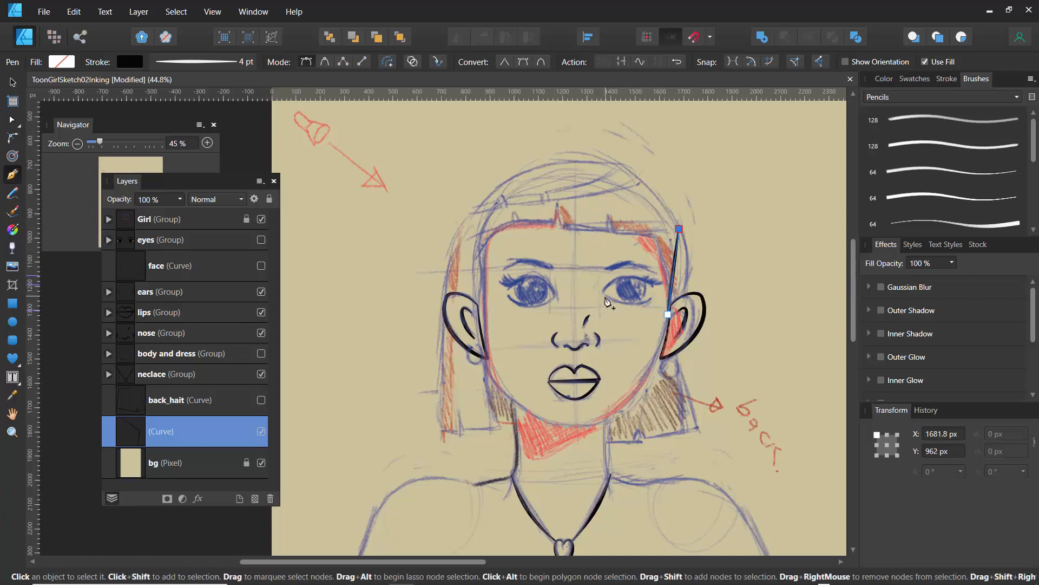
pyautogui.hotkey('ctrl', 'z')
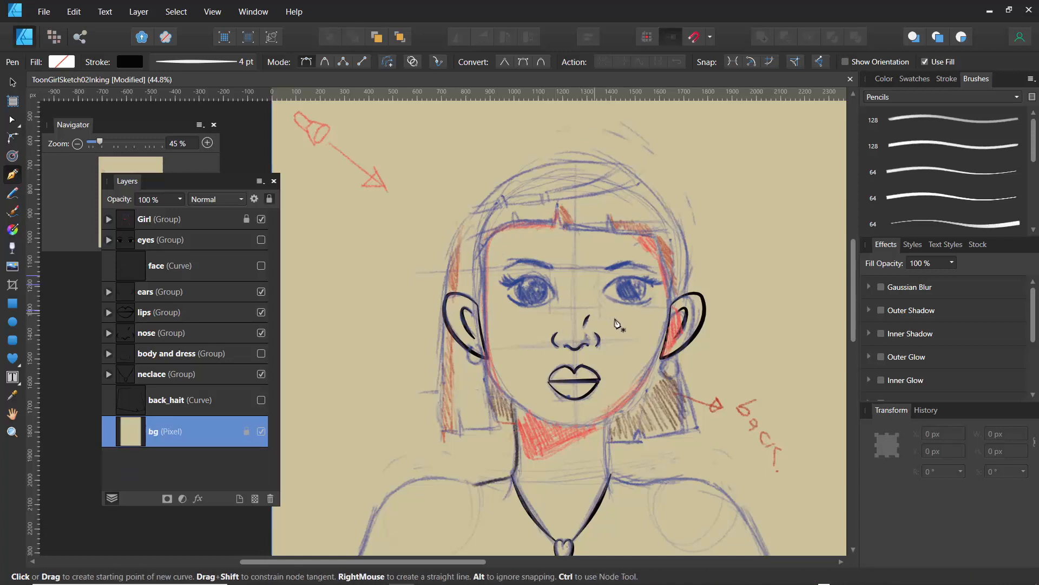
# Step: Draw the fringe with the Pen tool from the right ear across the forehead to the left temple, adding three small pointed notches
pyautogui.click(668, 310)
pyautogui.click(654, 236)
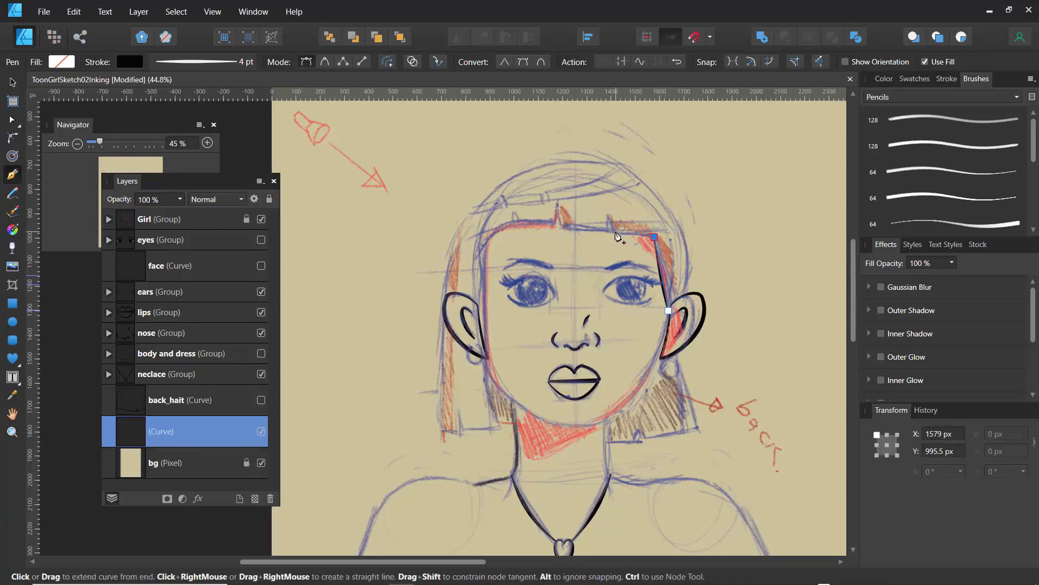
pyautogui.click(616, 231)
pyautogui.click(607, 213)
pyautogui.click(606, 231)
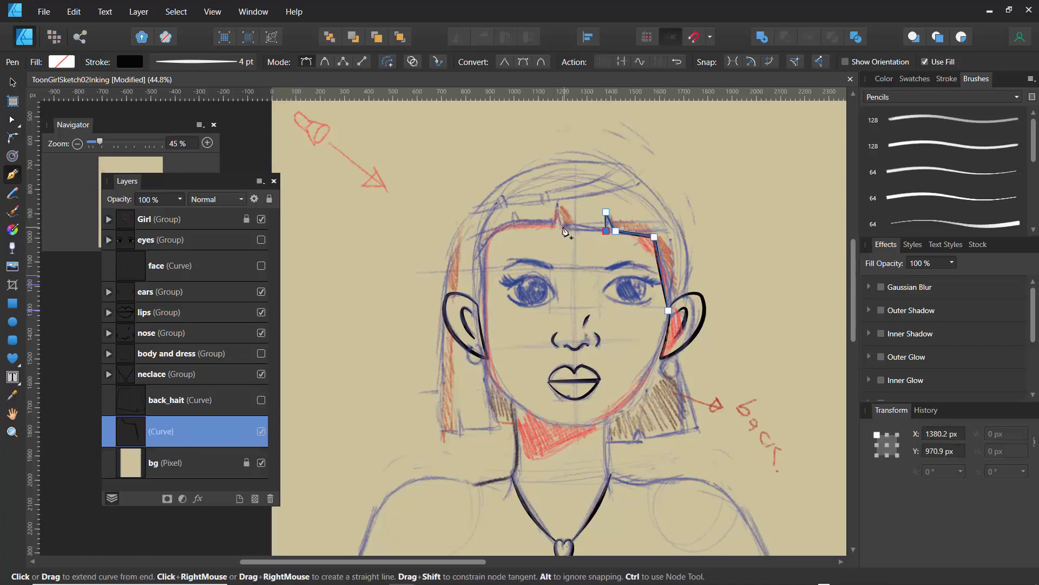
pyautogui.click(559, 222)
pyautogui.click(557, 202)
pyautogui.click(553, 222)
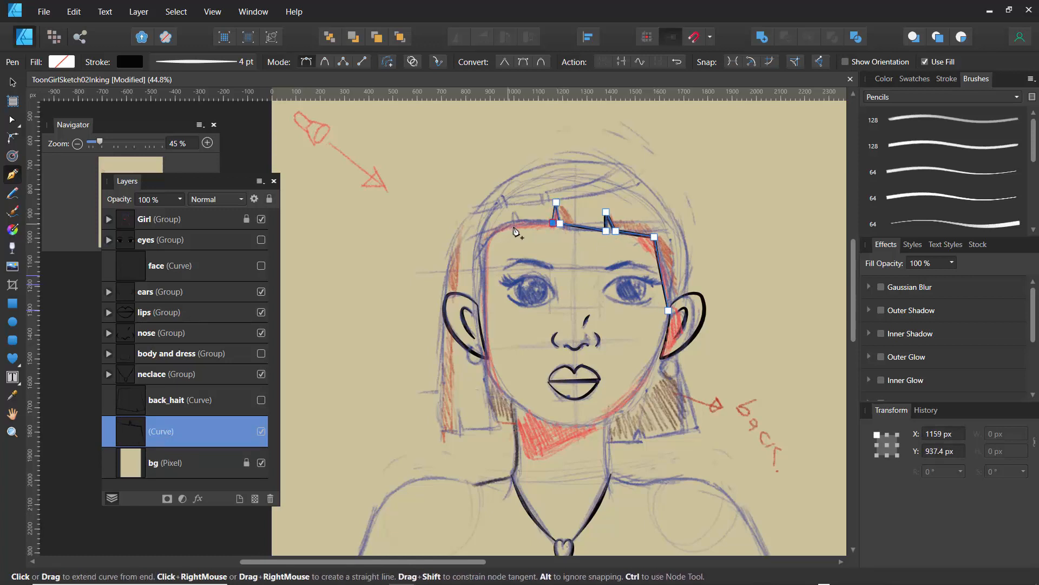
pyautogui.moveTo(513, 211); pyautogui.dragTo(519, 216)
pyautogui.click(485, 245)
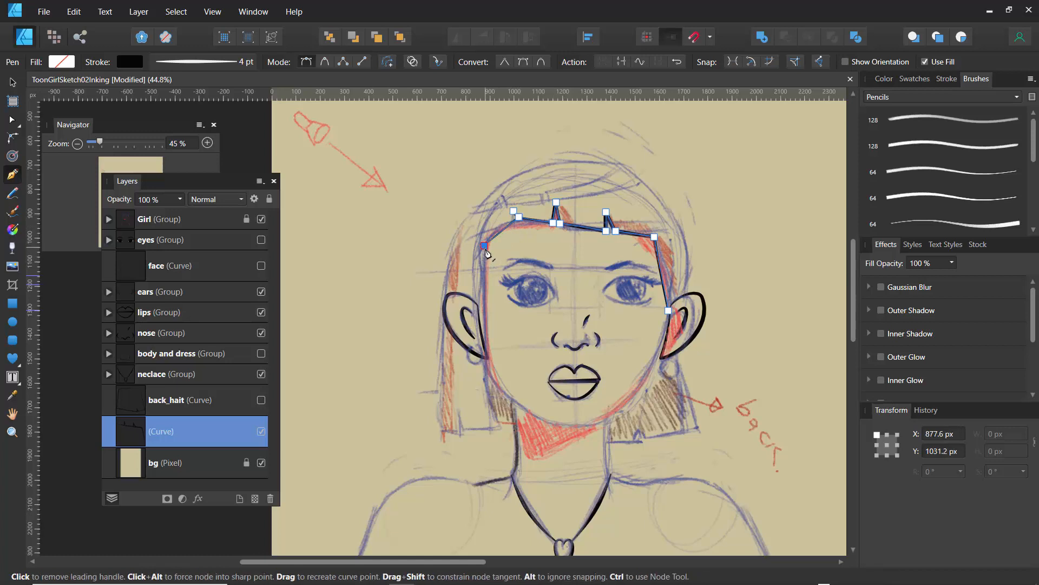
# Step: Extend the curve down the left side lock, notch its lower edge, and close it over the crown at the right ear
pyautogui.click(484, 372)
pyautogui.click(505, 426)
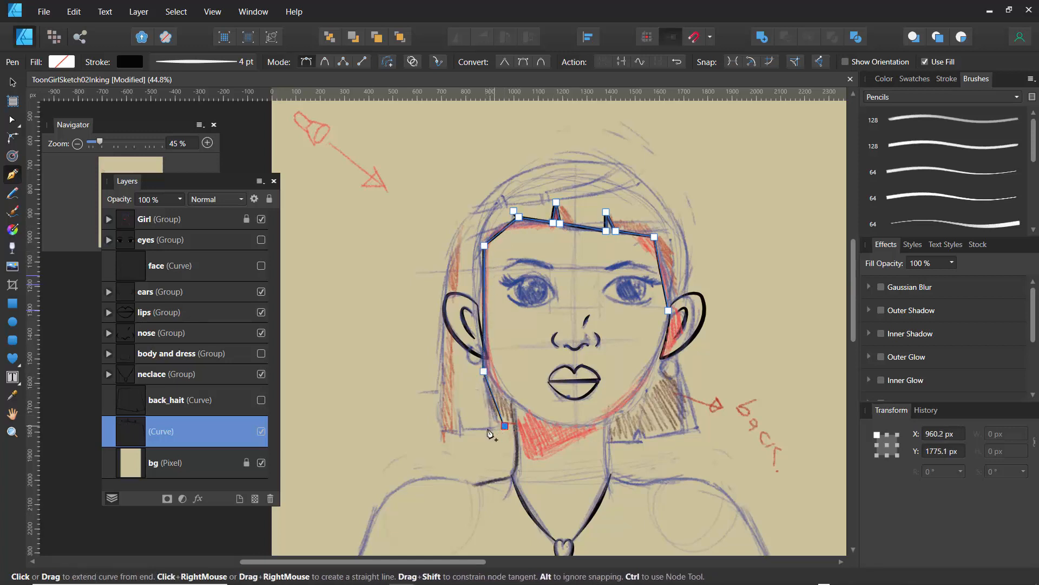
pyautogui.click(464, 429)
pyautogui.click(459, 410)
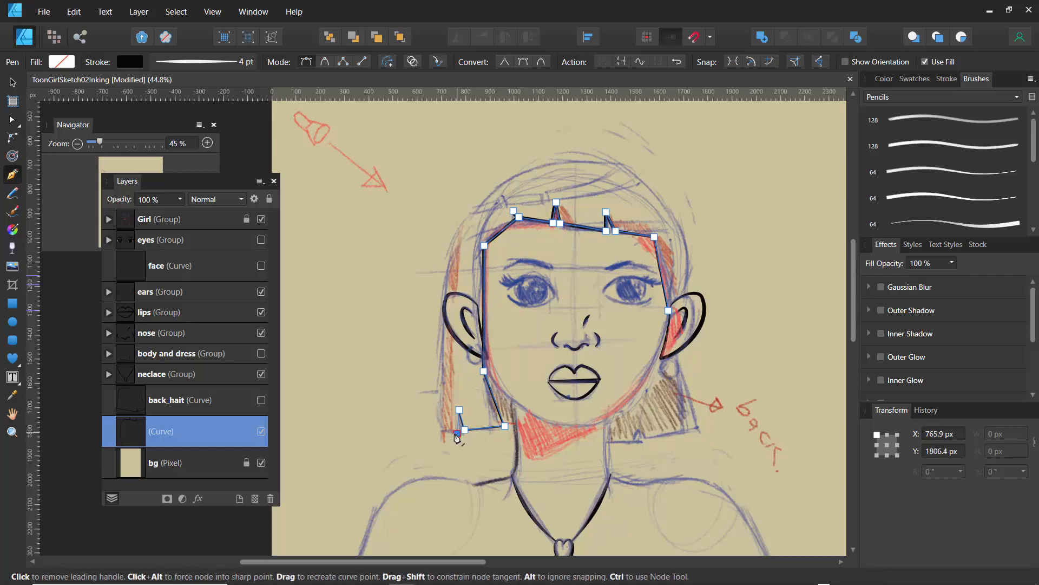
pyautogui.click(457, 434)
pyautogui.click(441, 433)
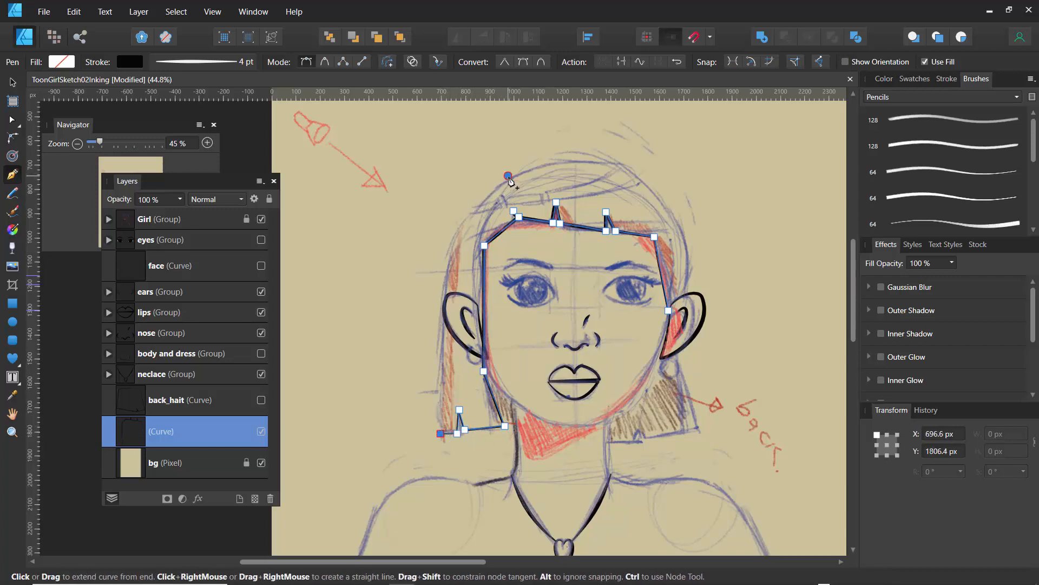
pyautogui.click(508, 176)
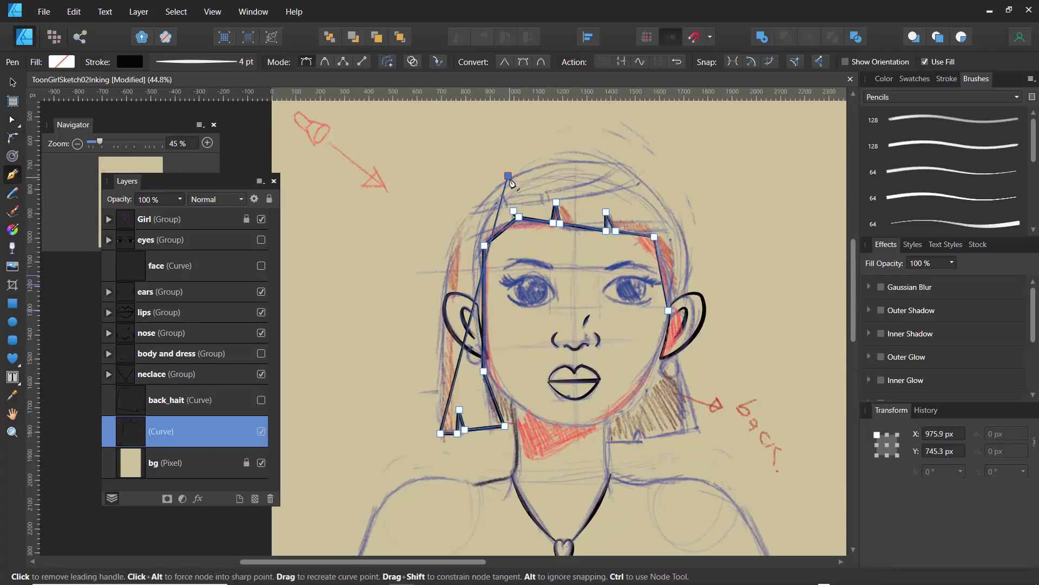
pyautogui.click(633, 173)
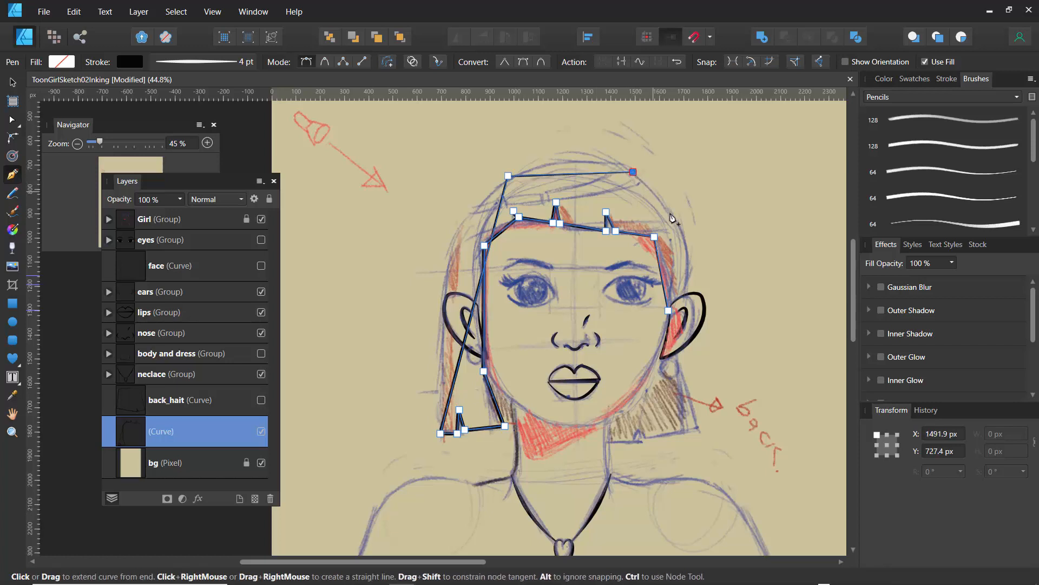
pyautogui.click(669, 311)
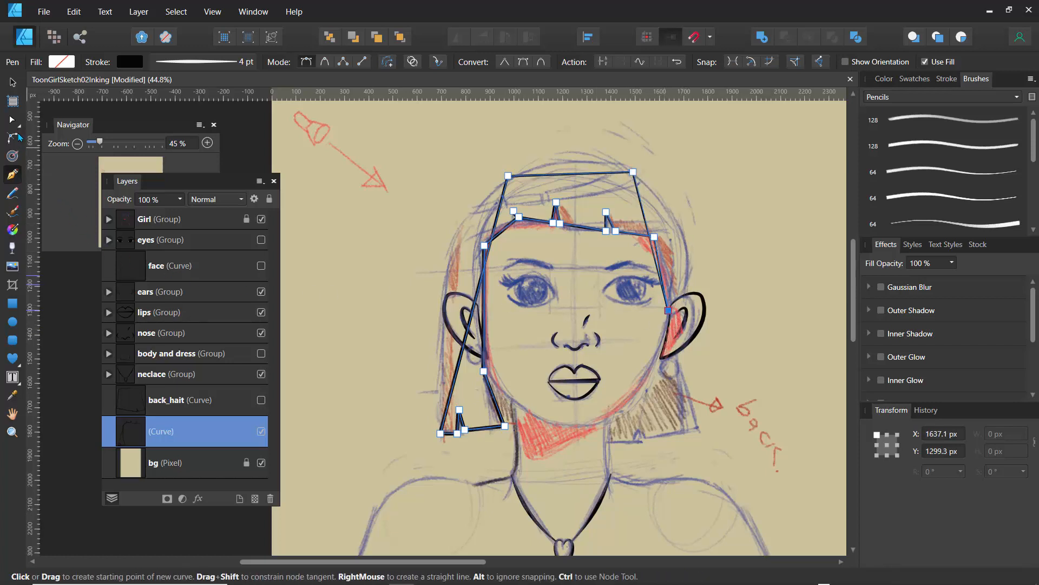
# Step: Bend the outer segments of the front hair curve to follow the sketched crown and left side with the Node tool
pyautogui.click(13, 120)
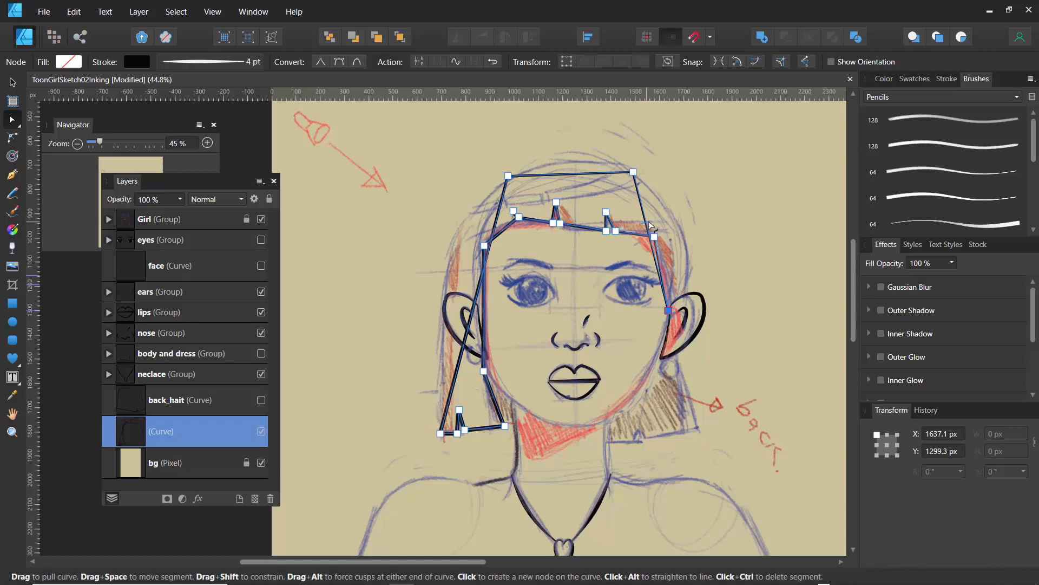
pyautogui.moveTo(651, 227); pyautogui.dragTo(680, 224)
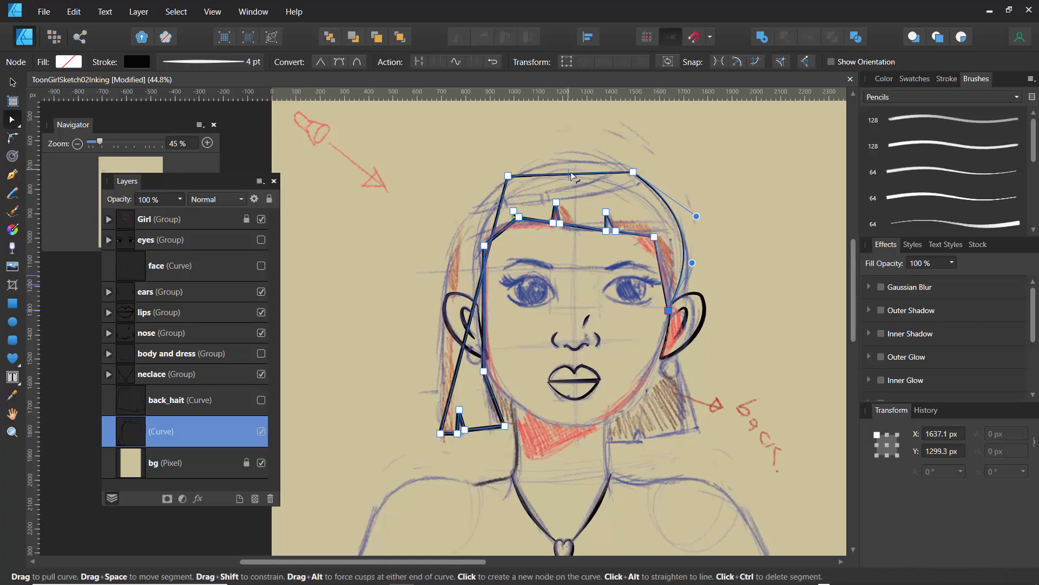
pyautogui.moveTo(570, 174); pyautogui.dragTo(570, 158)
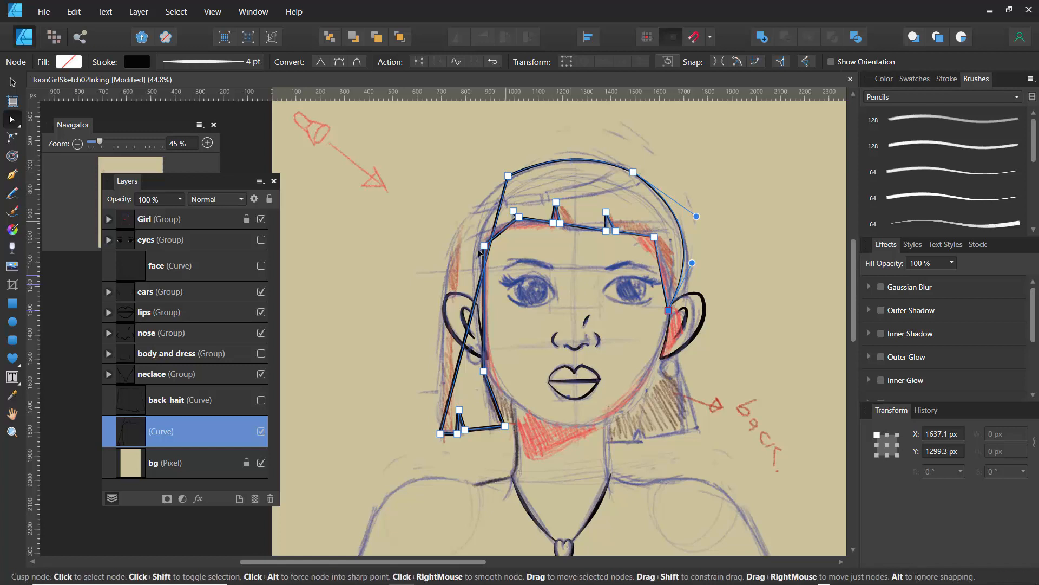
pyautogui.moveTo(480, 287); pyautogui.dragTo(448, 258)
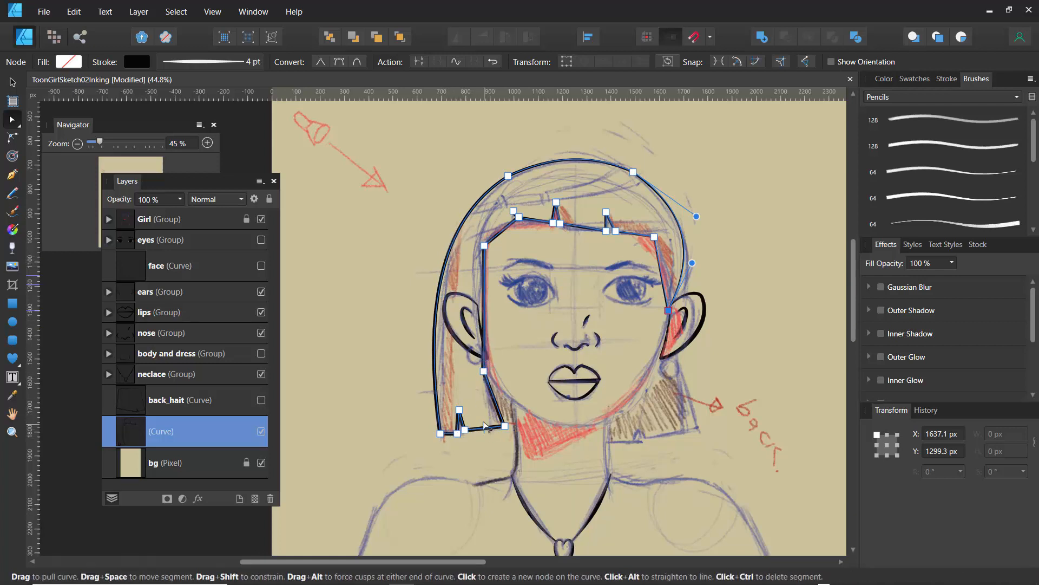
# Step: Remove the extra node on the left lock's inner edge and bend that edge along the side of the face
pyautogui.moveTo(487, 429); pyautogui.dragTo(488, 435)
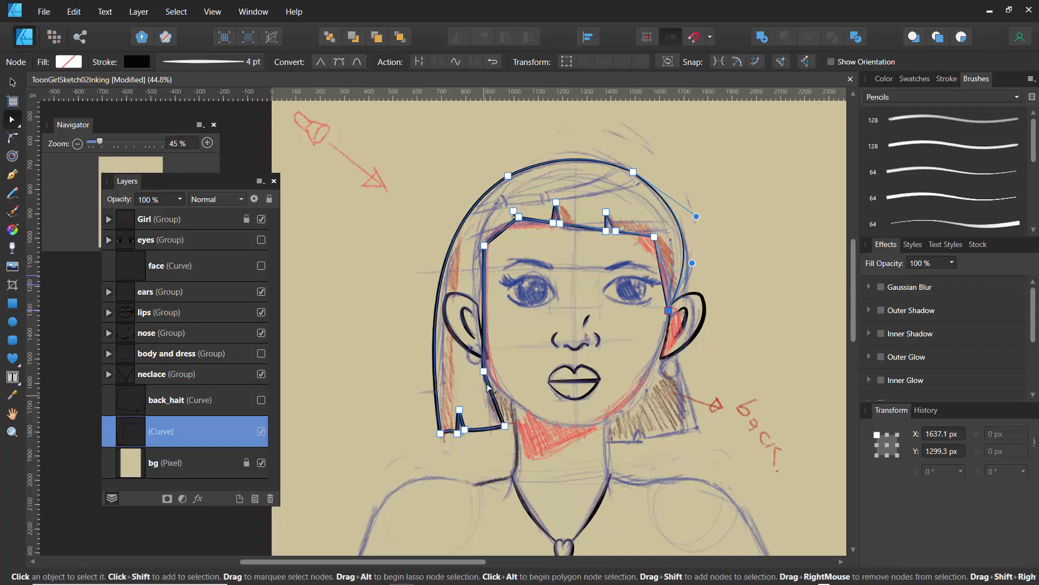
pyautogui.moveTo(494, 375); pyautogui.dragTo(502, 376)
pyautogui.press('Delete')
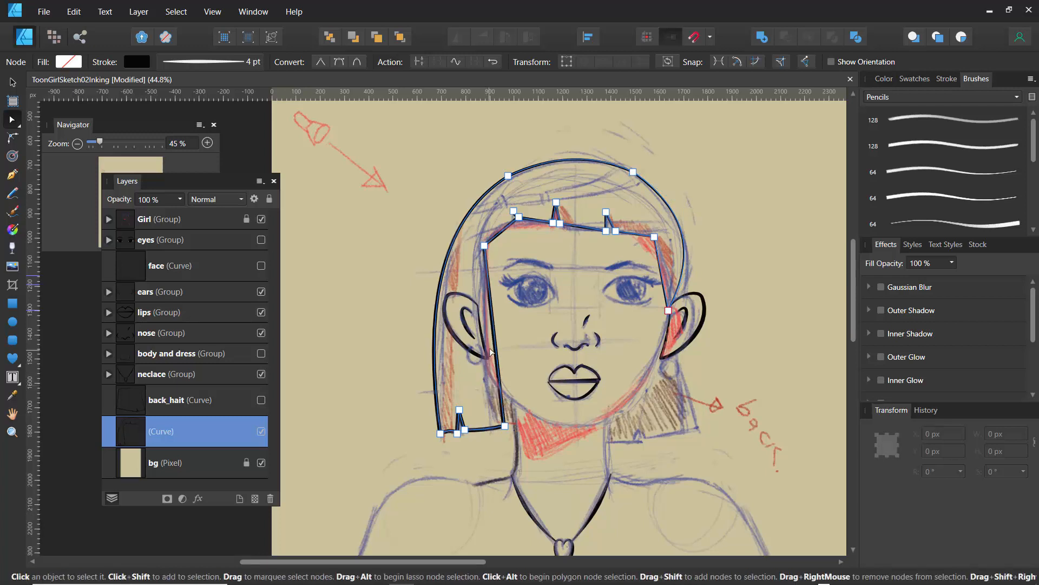
pyautogui.moveTo(495, 349); pyautogui.dragTo(482, 356)
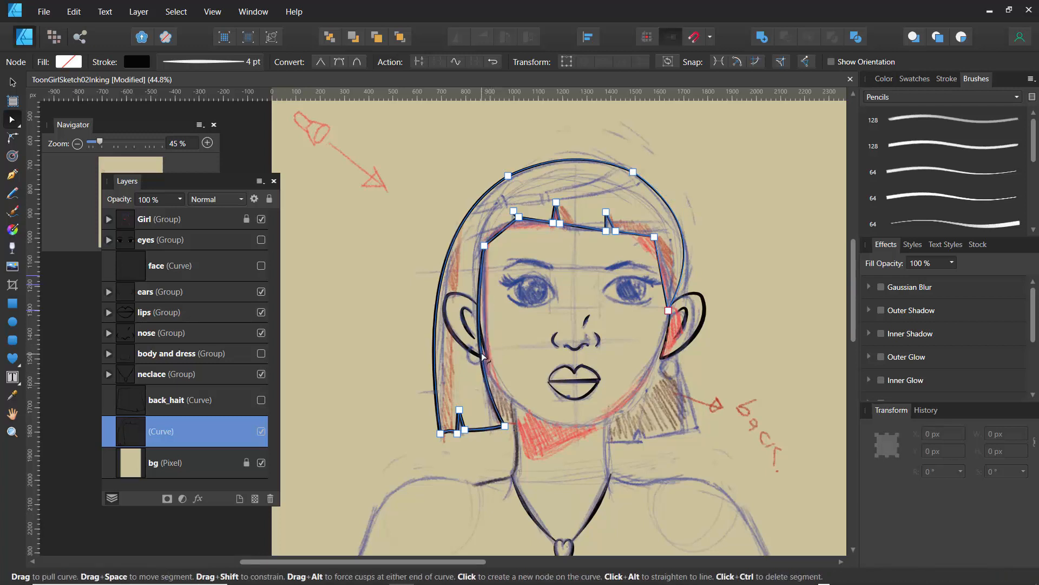
# Step: Adjust the base nodes of the three fringe notches, adding one beside the leftmost notch, to follow the sketched fringe line
pyautogui.click(509, 223)
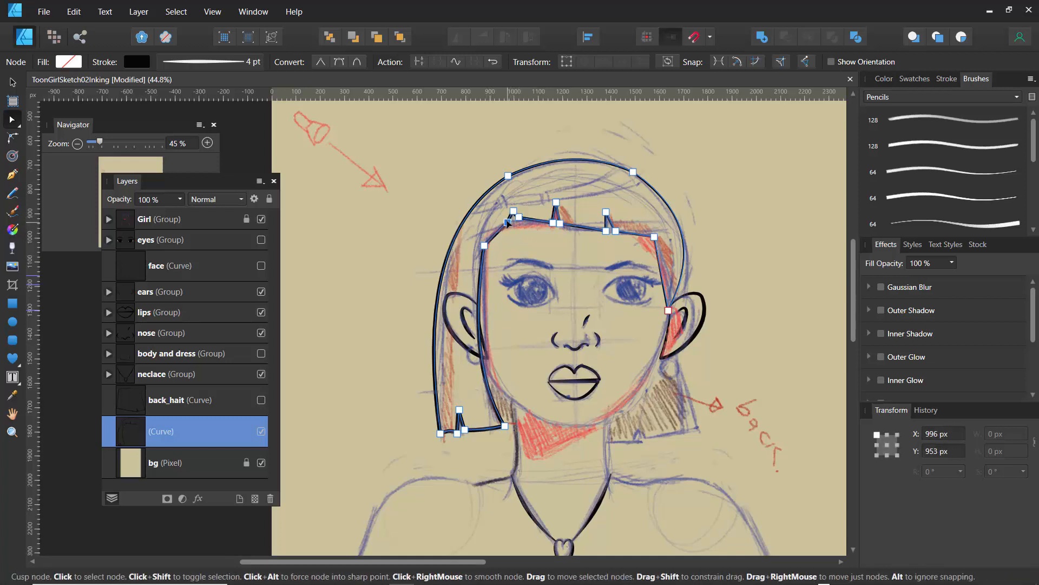
pyautogui.moveTo(519, 216); pyautogui.dragTo(603, 225)
pyautogui.click(563, 231)
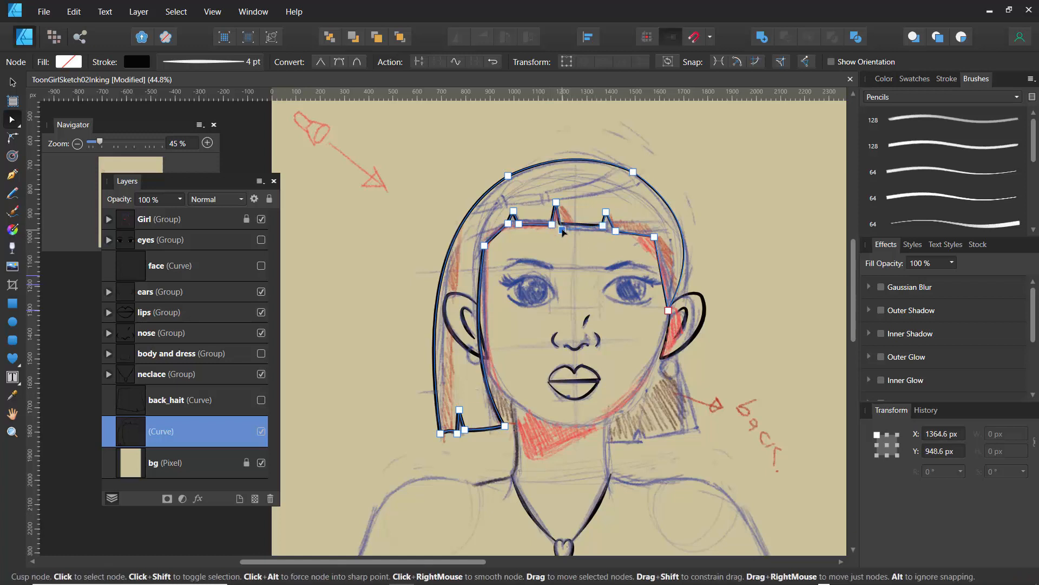
pyautogui.moveTo(602, 226); pyautogui.dragTo(599, 231)
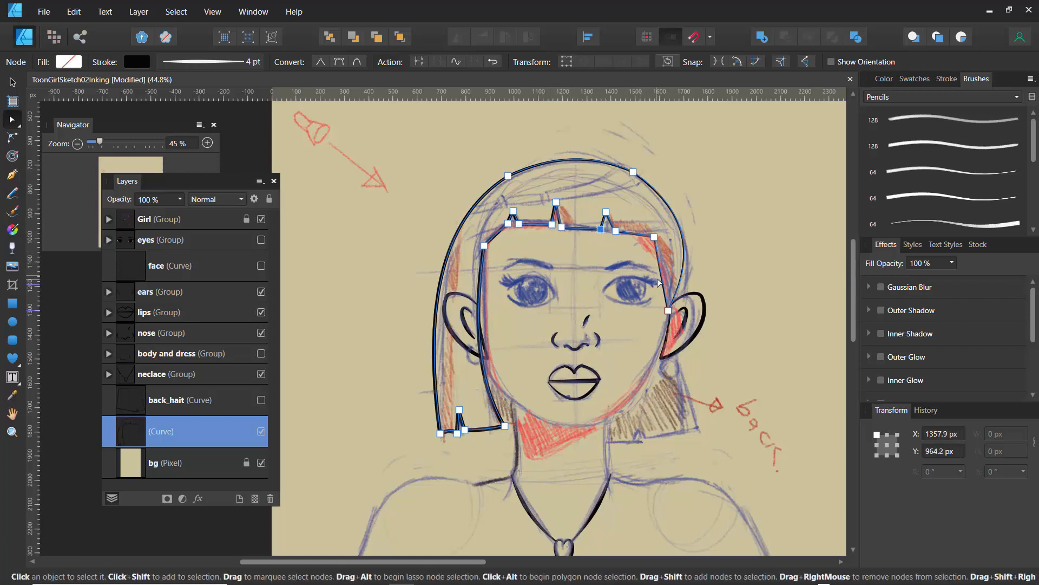
# Step: Round the fringe's right corner by curving the segment toward the ear and converting the corner node to smooth
pyautogui.moveTo(669, 278); pyautogui.dragTo(651, 247)
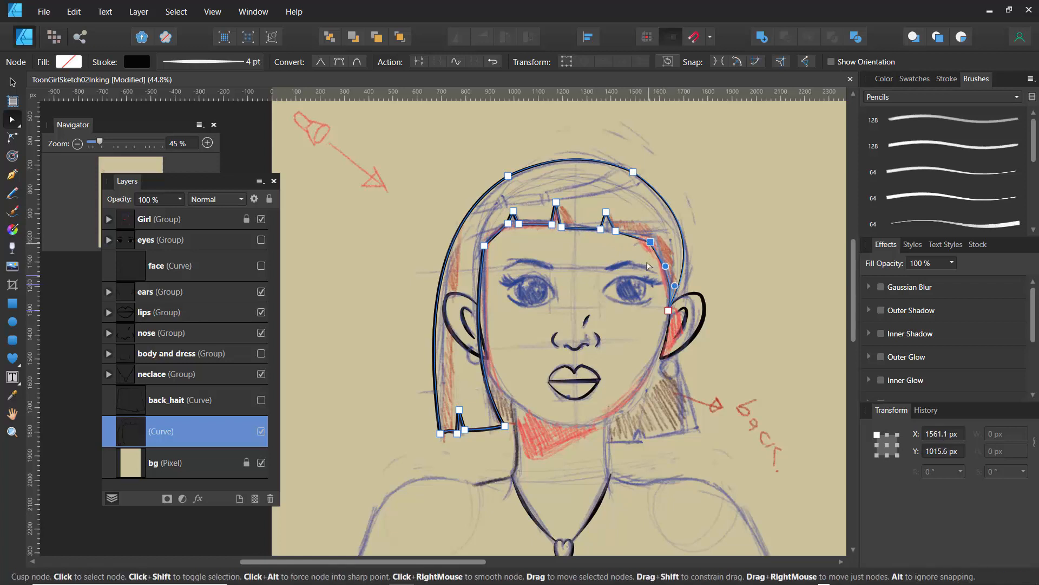
pyautogui.click(340, 62)
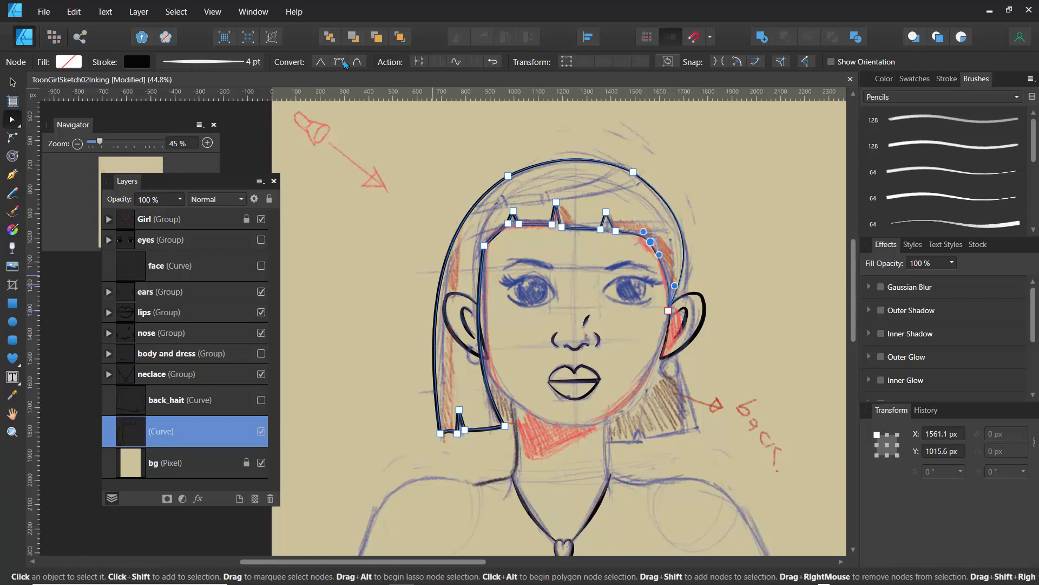
pyautogui.click(669, 312)
# Step: Set the front hair curve's stroke width to 5.3 pt, deselect it and activate the Pen tool for another curve
pyautogui.click(205, 64)
pyautogui.moveTo(182, 109); pyautogui.dragTo(190, 113)
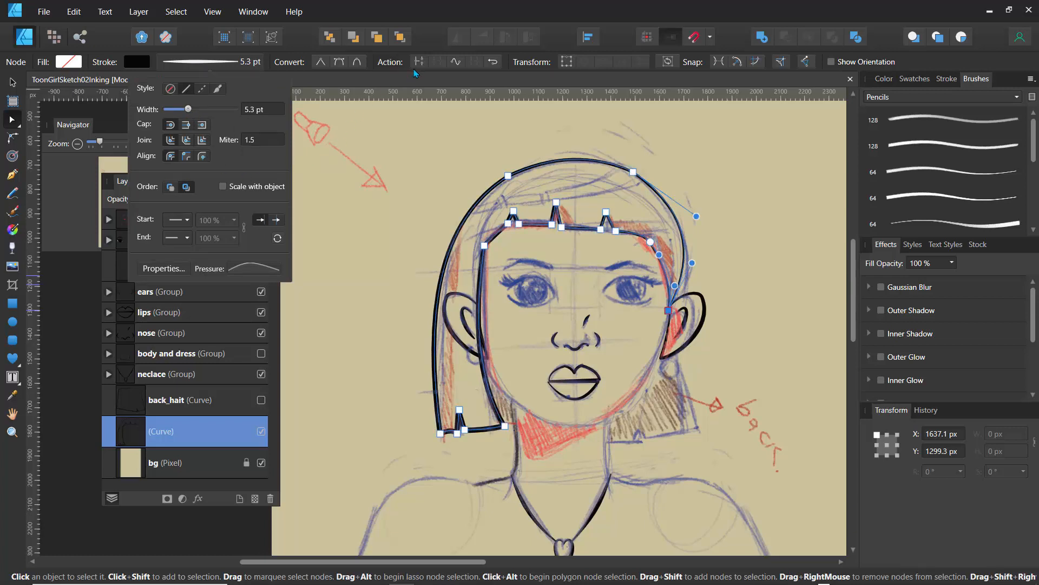
pyautogui.click(453, 180)
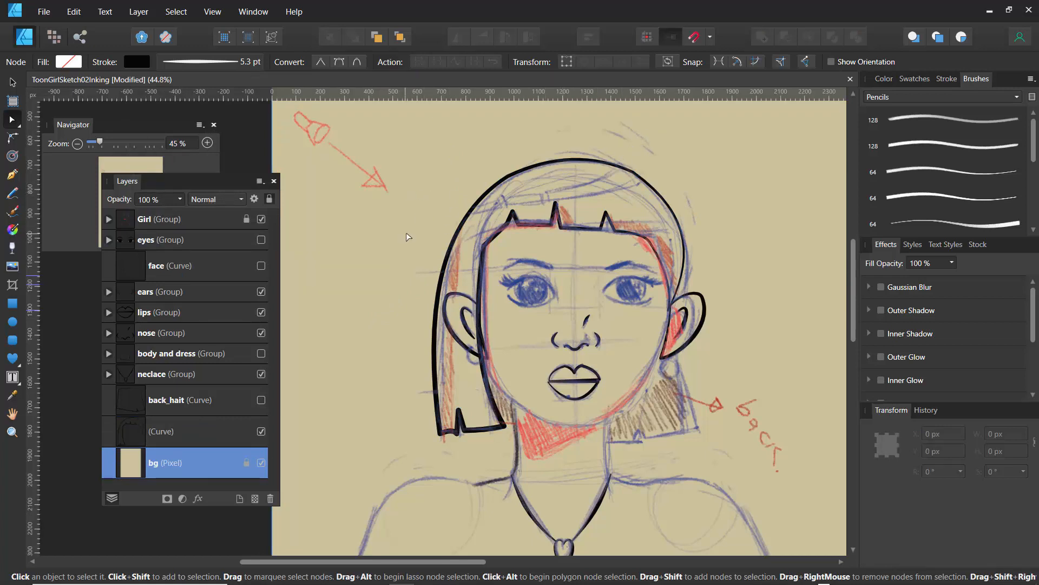
pyautogui.press('p')
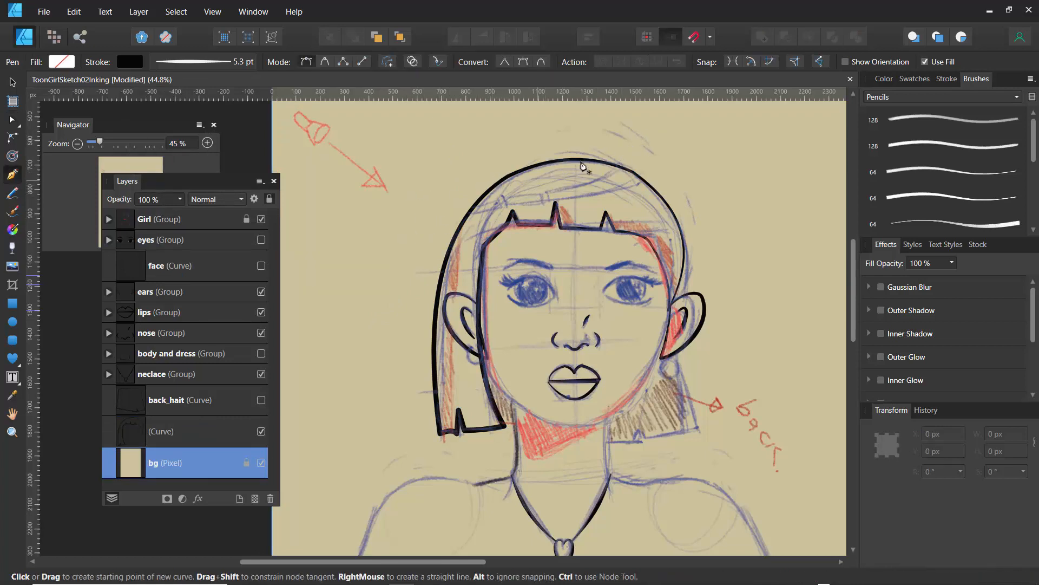
# Step: Draw a closed four-node hairband strip slanting across the top of the head, extending past the hair outline at both ends
pyautogui.click(629, 153)
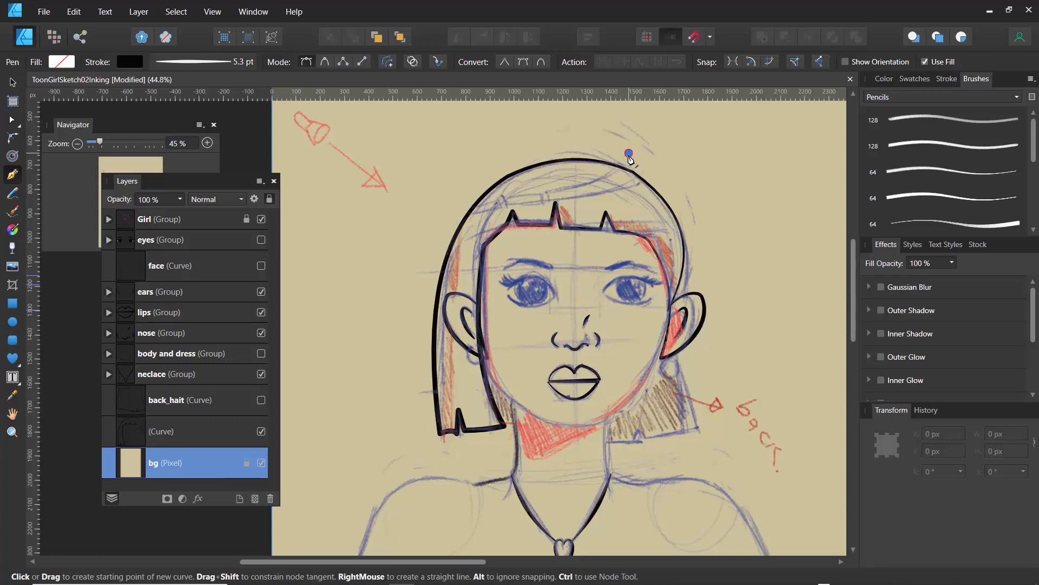
pyautogui.click(437, 198)
pyautogui.click(432, 216)
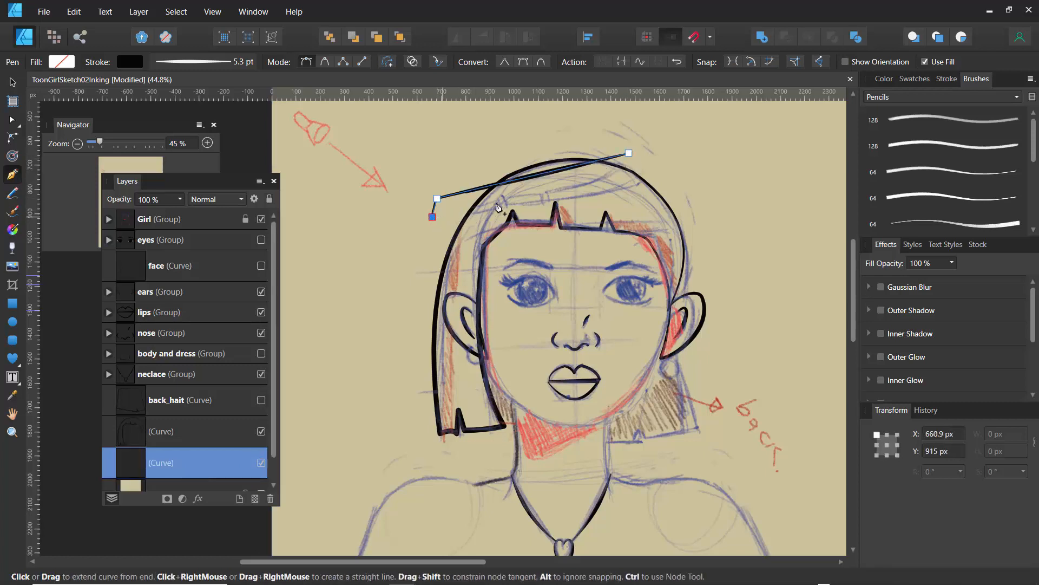
pyautogui.click(640, 161)
pyautogui.click(629, 154)
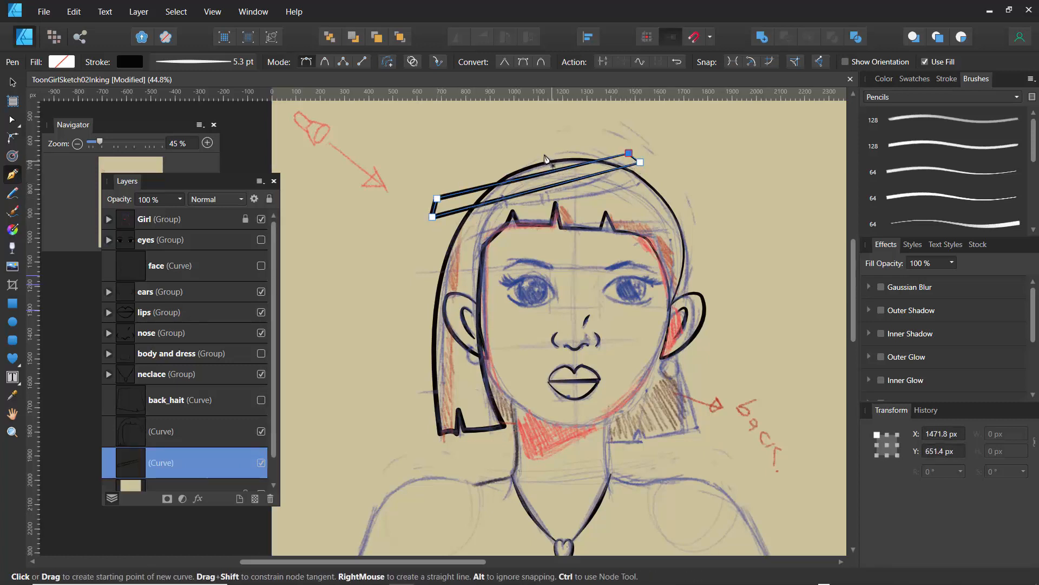
# Step: Bend the hairband strip's two long edges downward to follow the sketched band around the head and deselect the curve
pyautogui.press('a')
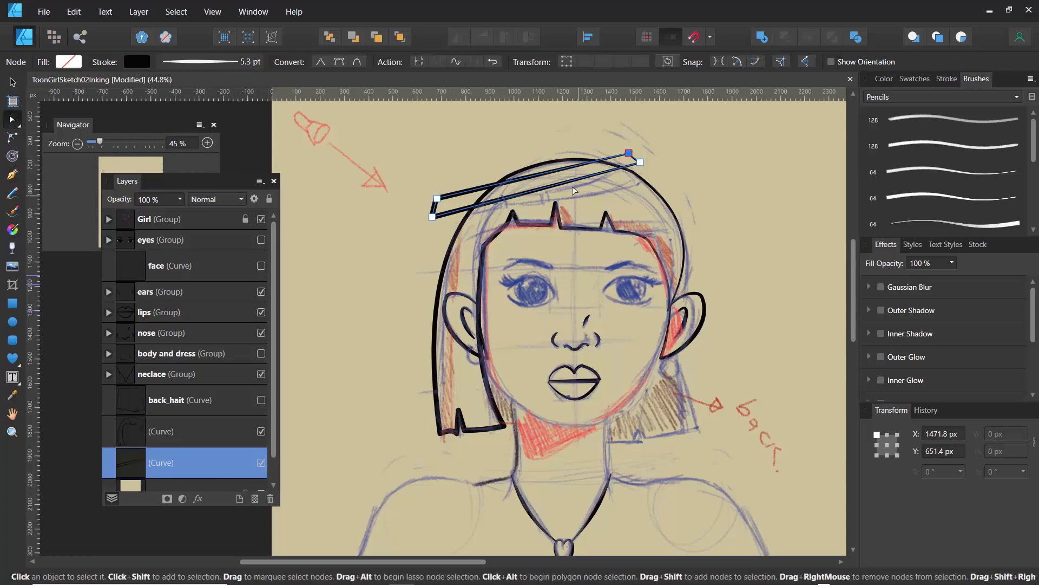
pyautogui.moveTo(563, 185); pyautogui.dragTo(637, 186)
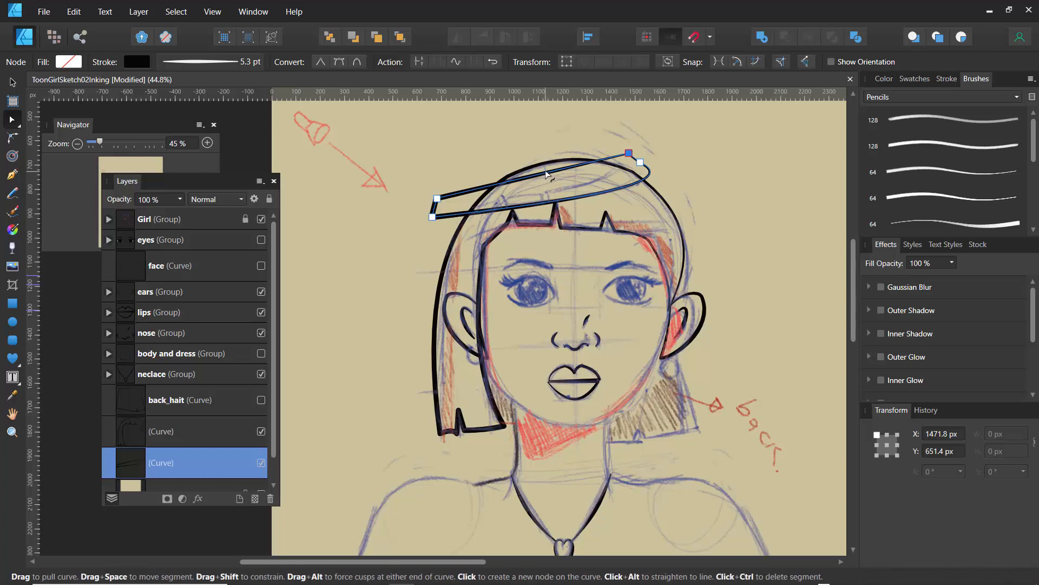
pyautogui.moveTo(548, 173); pyautogui.dragTo(568, 192)
pyautogui.click(490, 161)
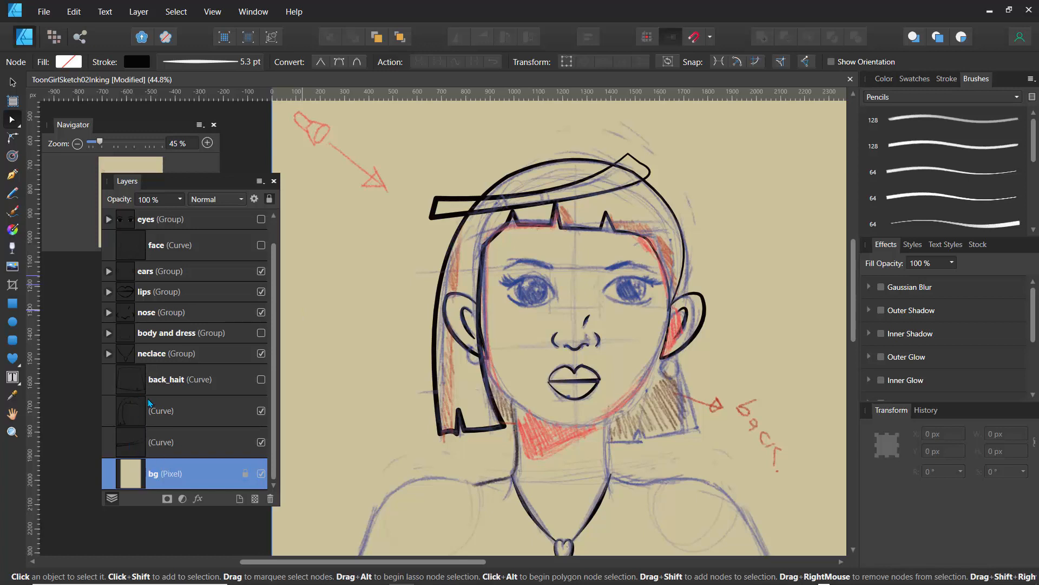
# Step: Clip the hairband curve inside the front hair curve and rename the front hair curve as hair_back
pyautogui.moveTo(145, 423); pyautogui.dragTo(150, 426)
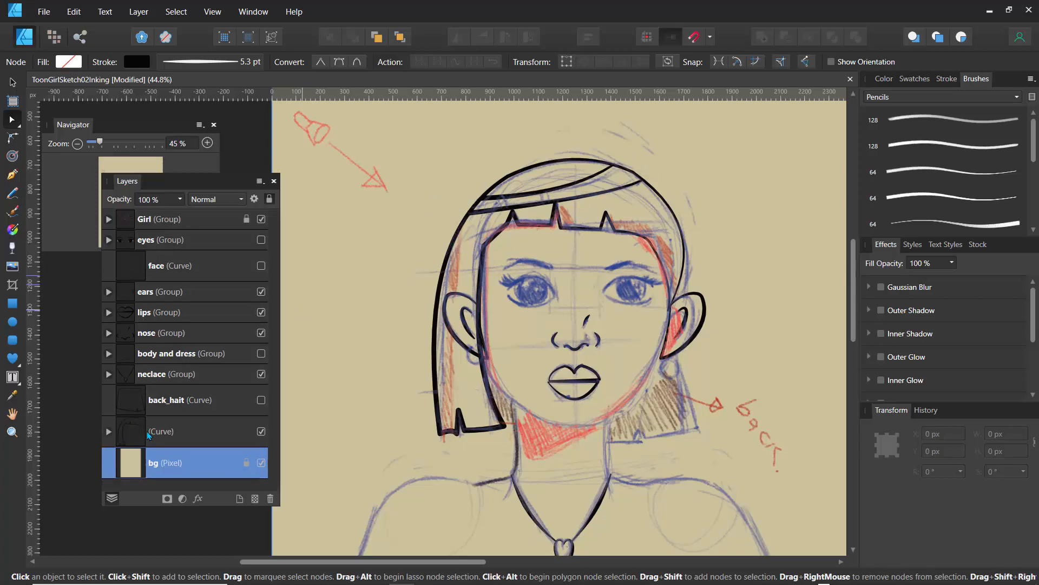
pyautogui.click(109, 431)
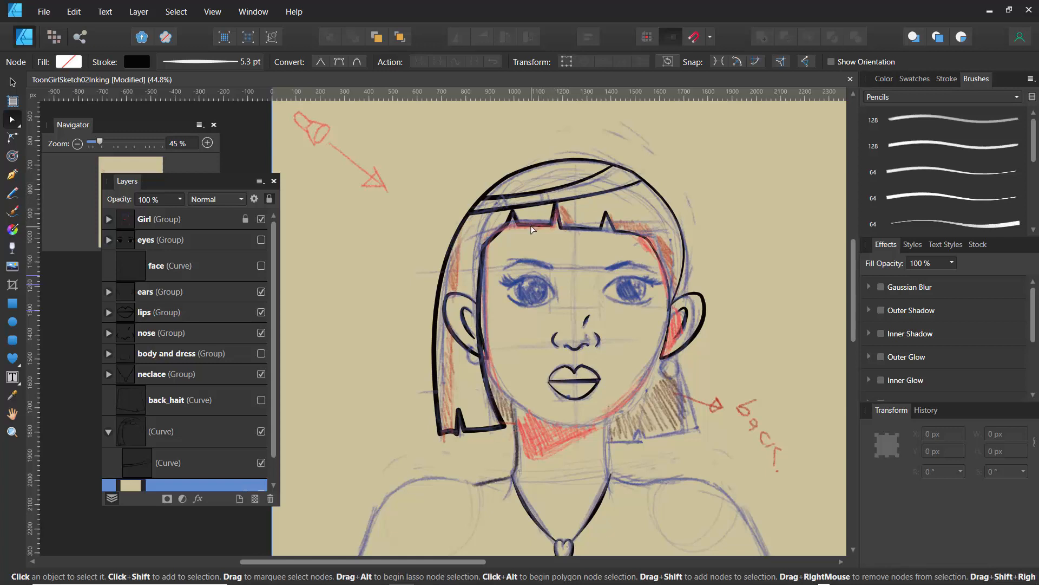
pyautogui.doubleClick(163, 432)
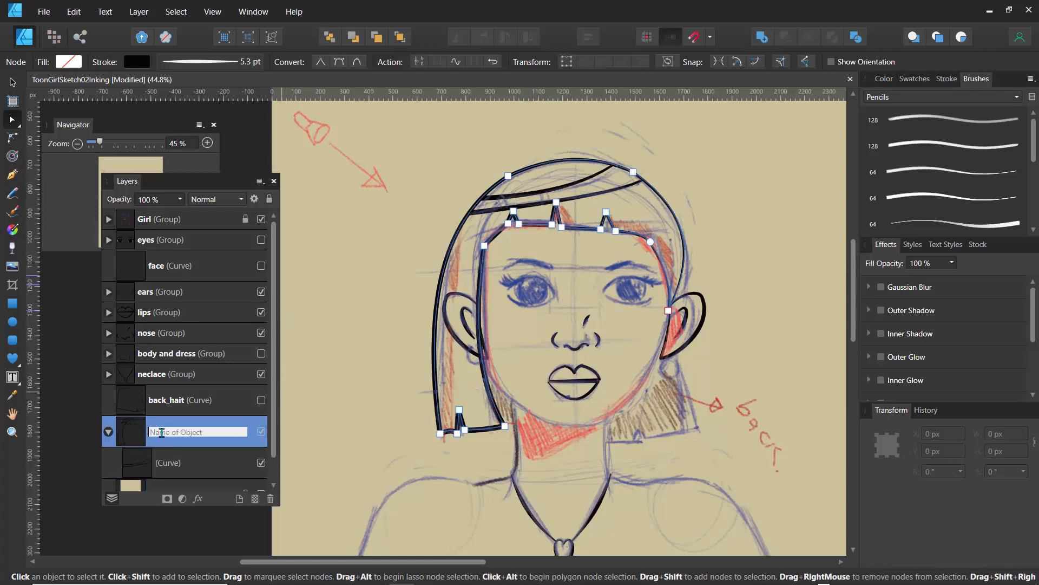
pyautogui.write('hair_back')
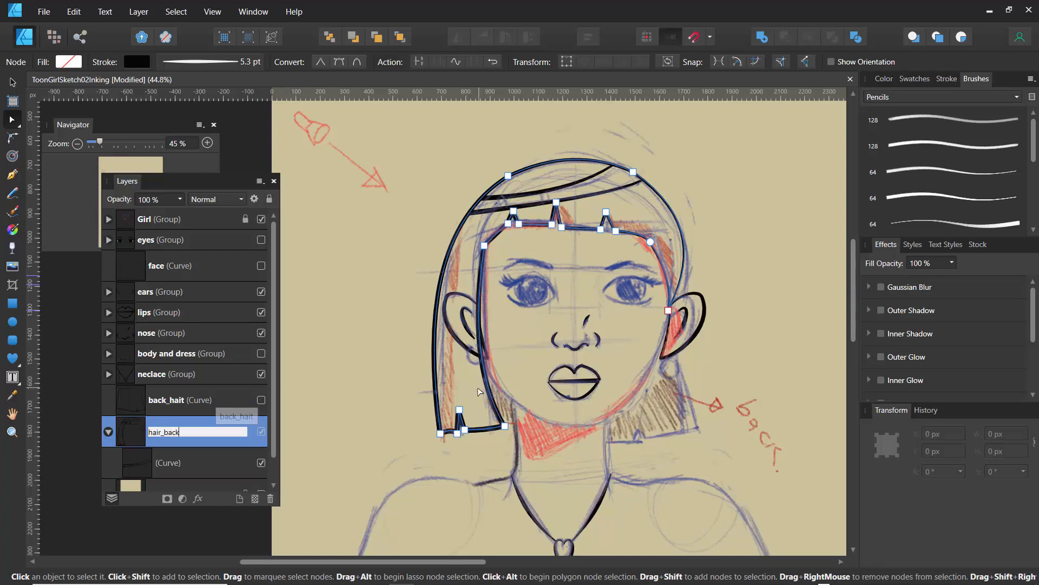
pyautogui.press('Return')
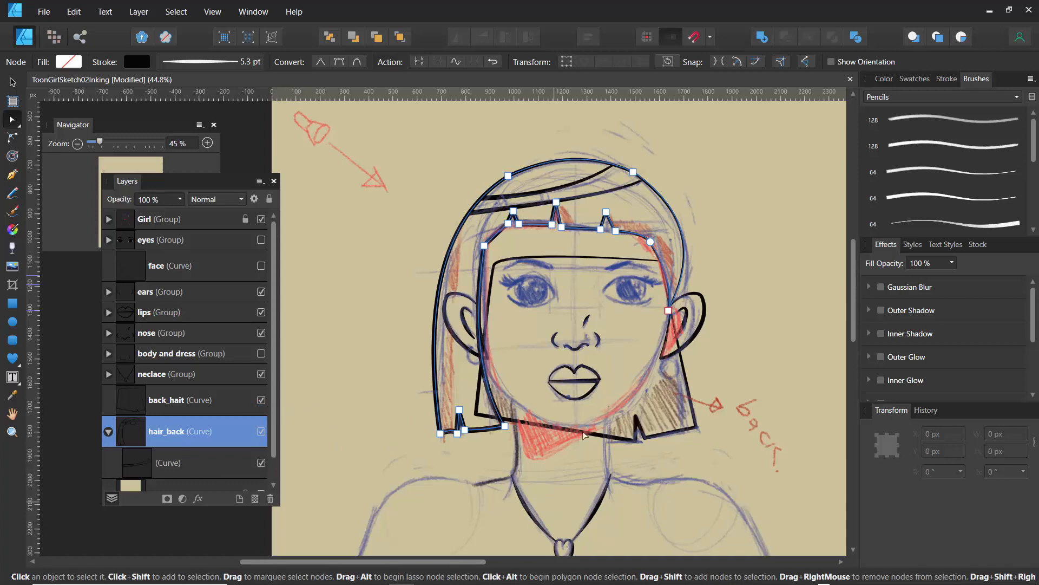
# Step: Group the back_hait and hair_back curves and name the group hair
pyautogui.click(108, 431)
pyautogui.click(133, 412)
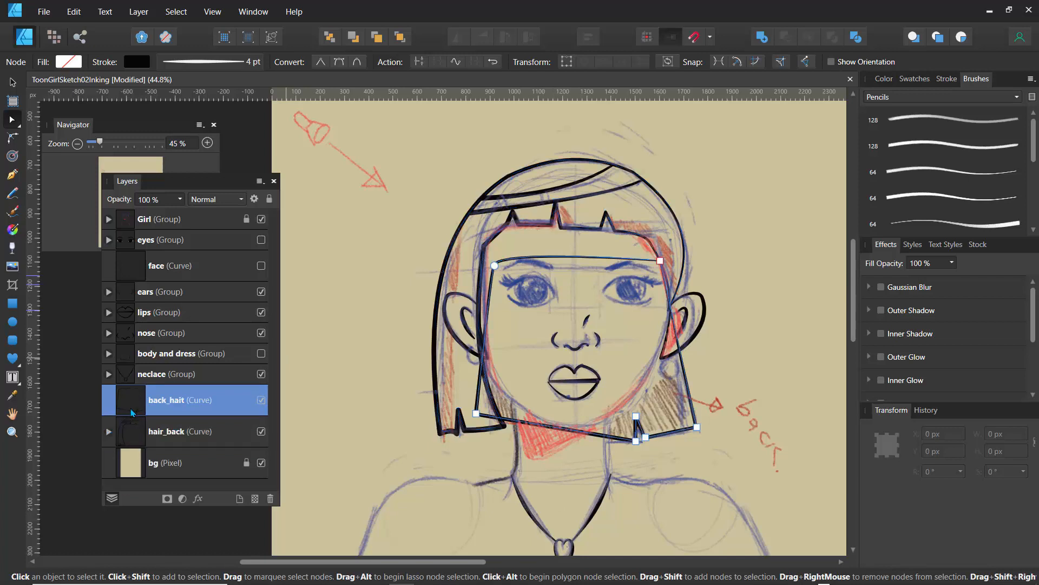
pyautogui.click(131, 434)
pyautogui.click(129, 408)
pyautogui.keyDown('shift'); pyautogui.click(130, 432); pyautogui.keyUp('shift')
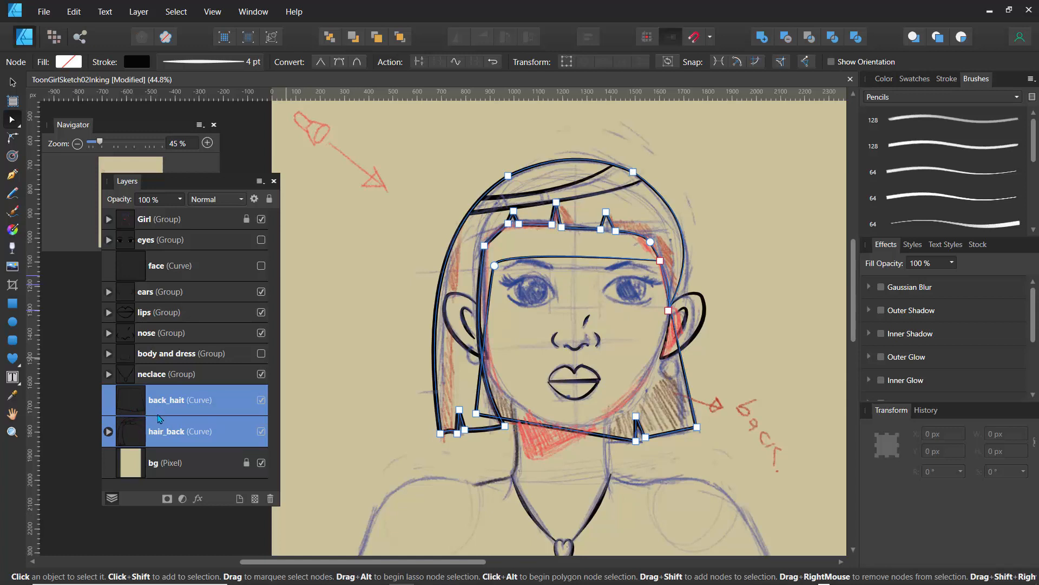
pyautogui.hotkey('ctrl', 'g')
pyautogui.doubleClick(151, 399)
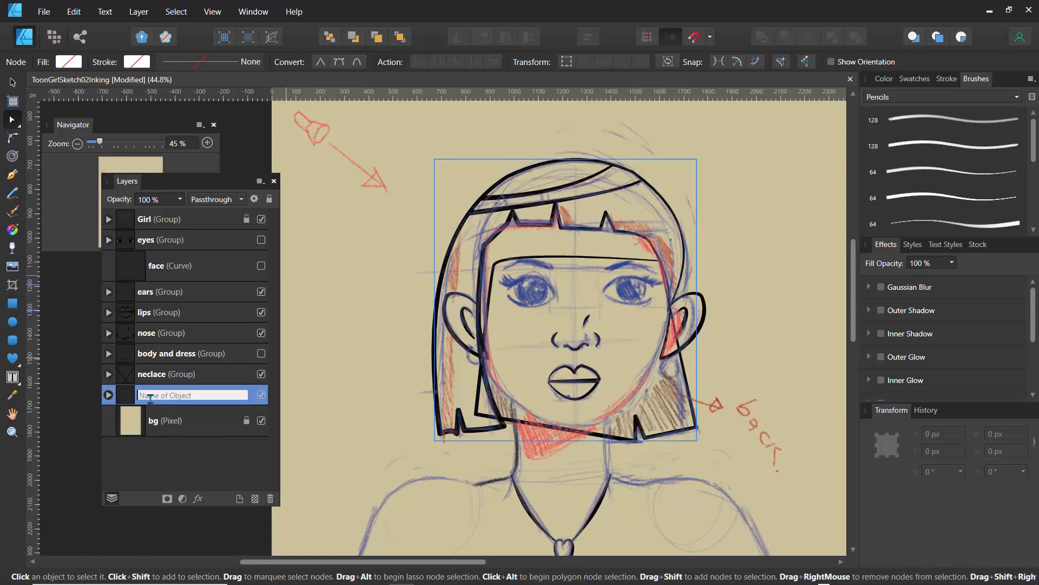
pyautogui.write('hair')
pyautogui.press('Return')
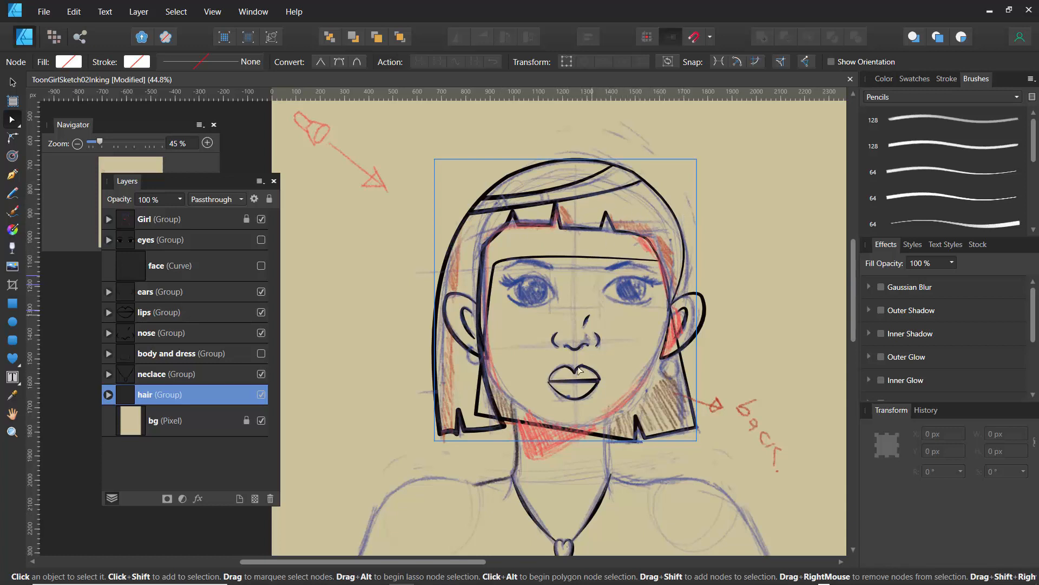
# Step: Show the face, eyes, and body and dress layers, and hide the Girl sketch group
pyautogui.click(261, 266)
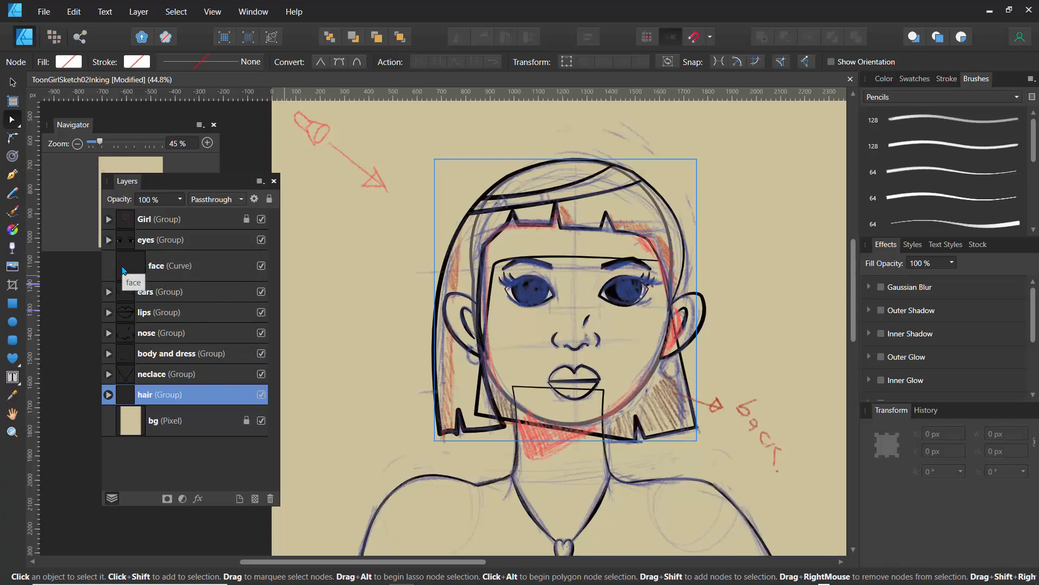
pyautogui.click(193, 224)
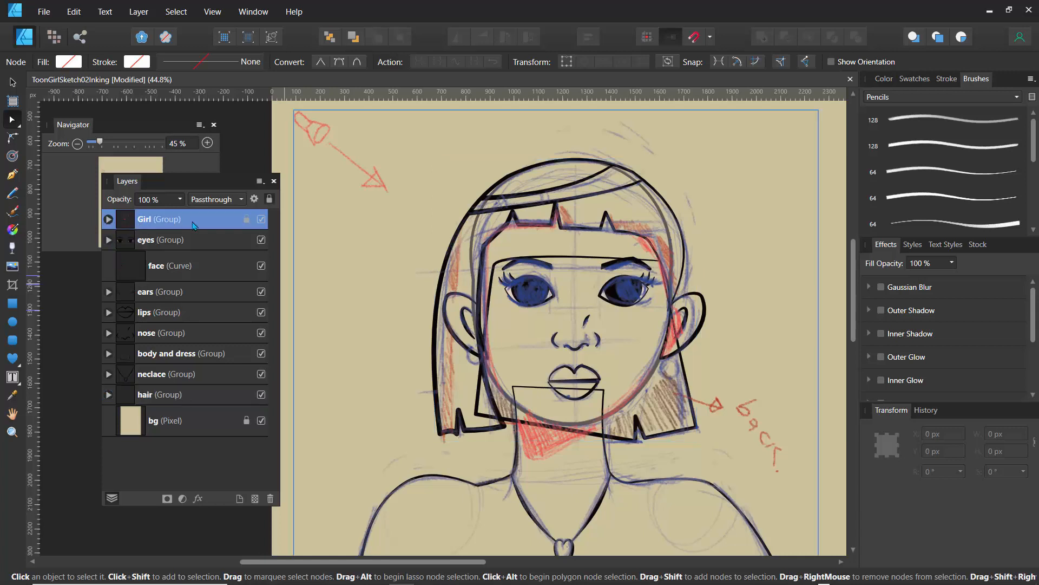
pyautogui.click(262, 220)
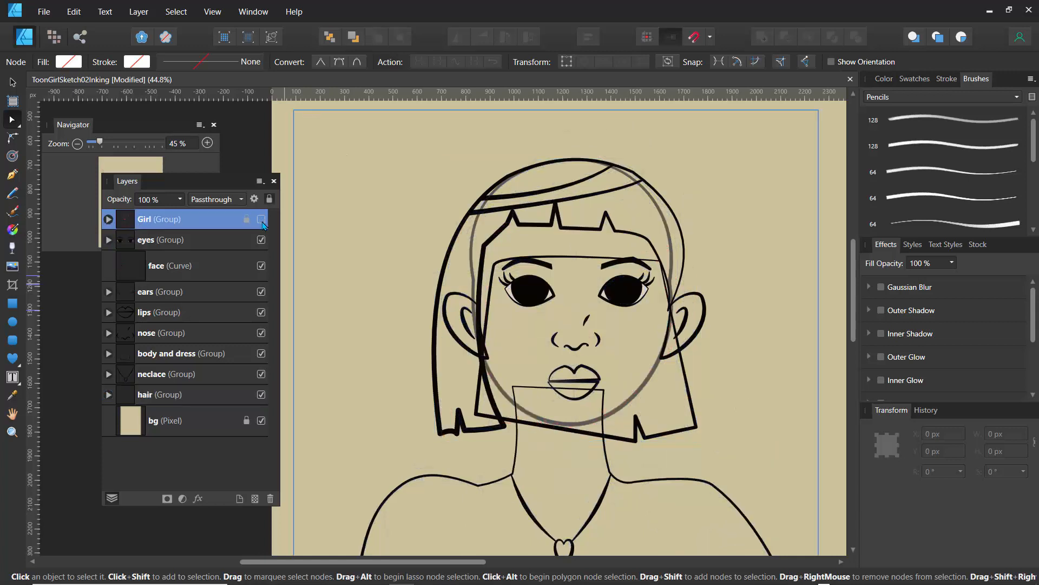
# Step: Raise the face curve's opacity to 100 %
pyautogui.click(141, 267)
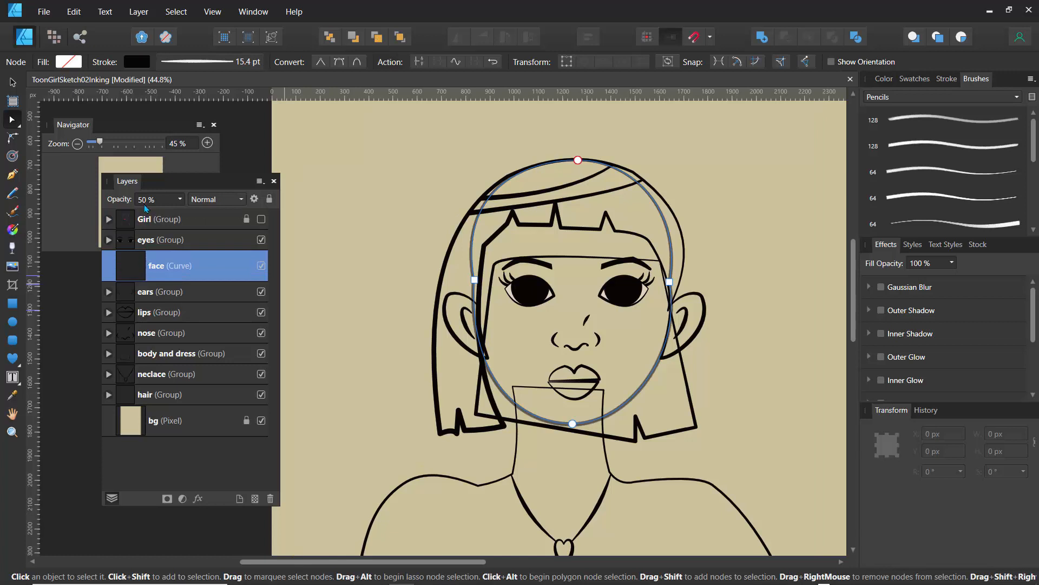
pyautogui.click(180, 200)
pyautogui.moveTo(182, 212); pyautogui.dragTo(229, 213)
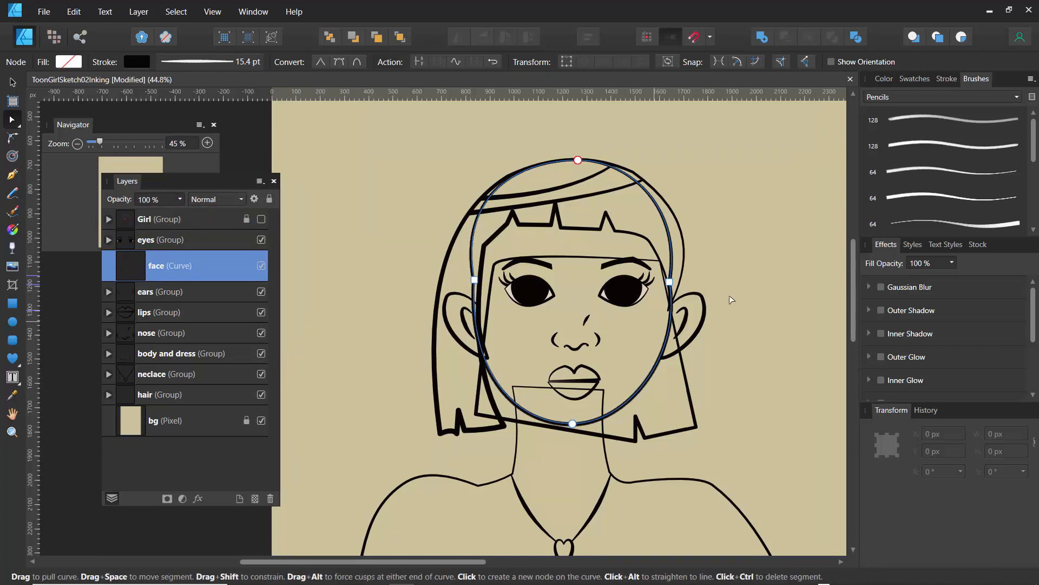
# Step: Set the stroke width of the body curve in the body and dress group to 6.7 pt
pyautogui.moveTo(854, 328); pyautogui.dragTo(855, 379)
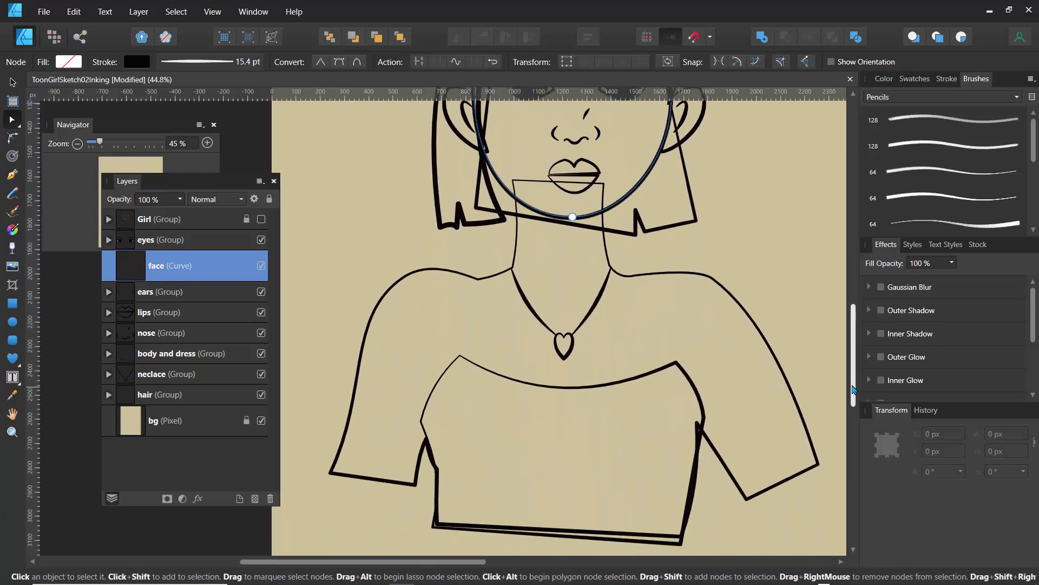
pyautogui.click(149, 358)
pyautogui.click(109, 353)
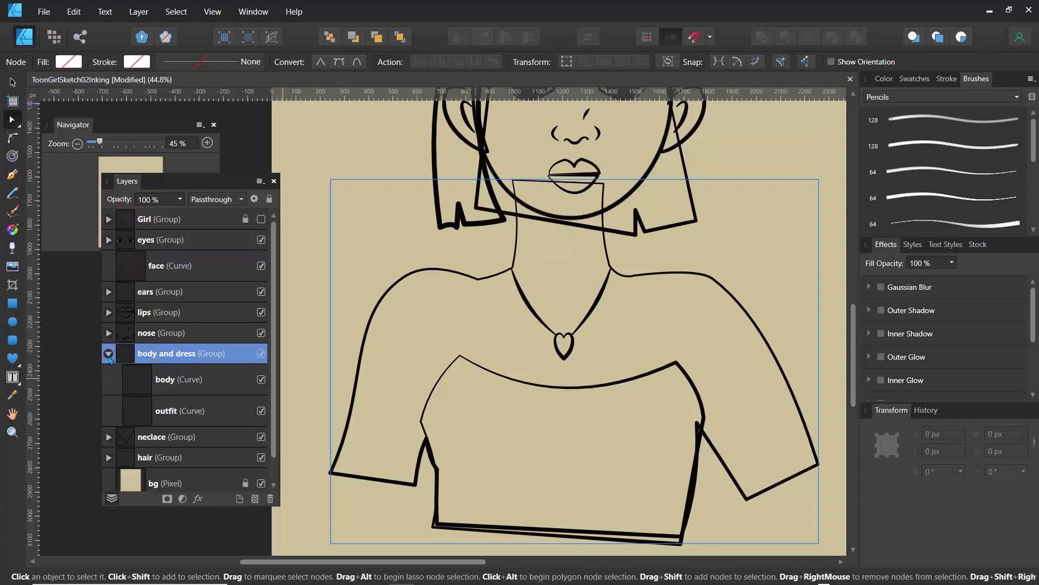
pyautogui.click(108, 354)
pyautogui.click(109, 353)
pyautogui.click(147, 384)
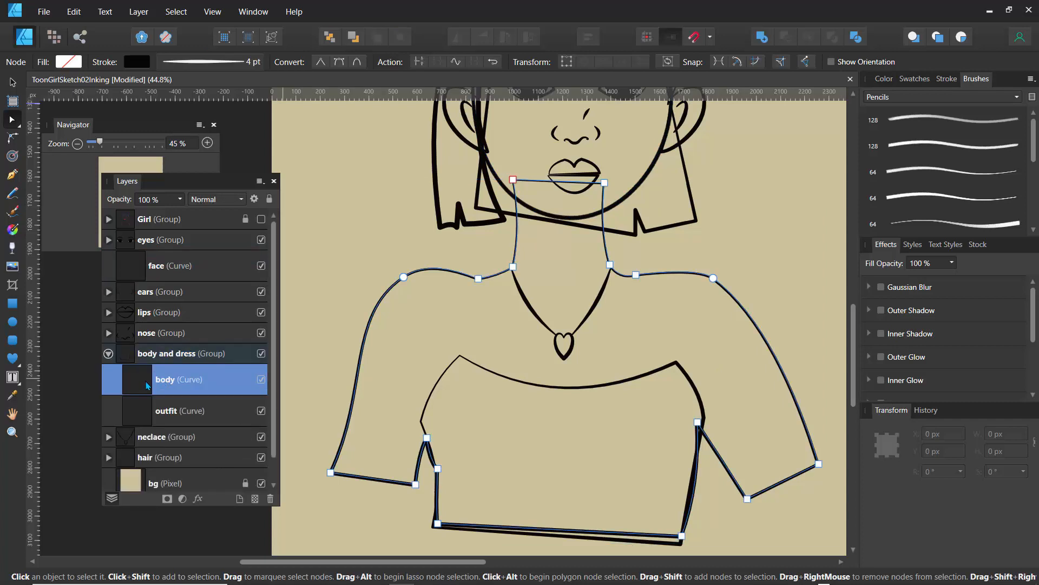
pyautogui.click(206, 67)
pyautogui.moveTo(186, 109); pyautogui.dragTo(193, 118)
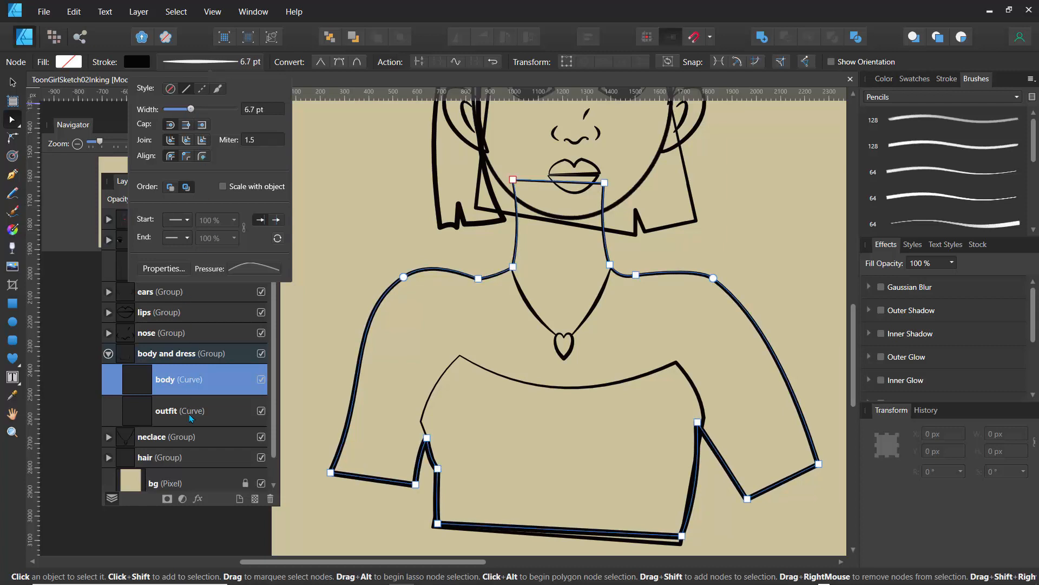
# Step: Set the outfit curve's stroke width to 6 pt and deselect it
pyautogui.click(150, 418)
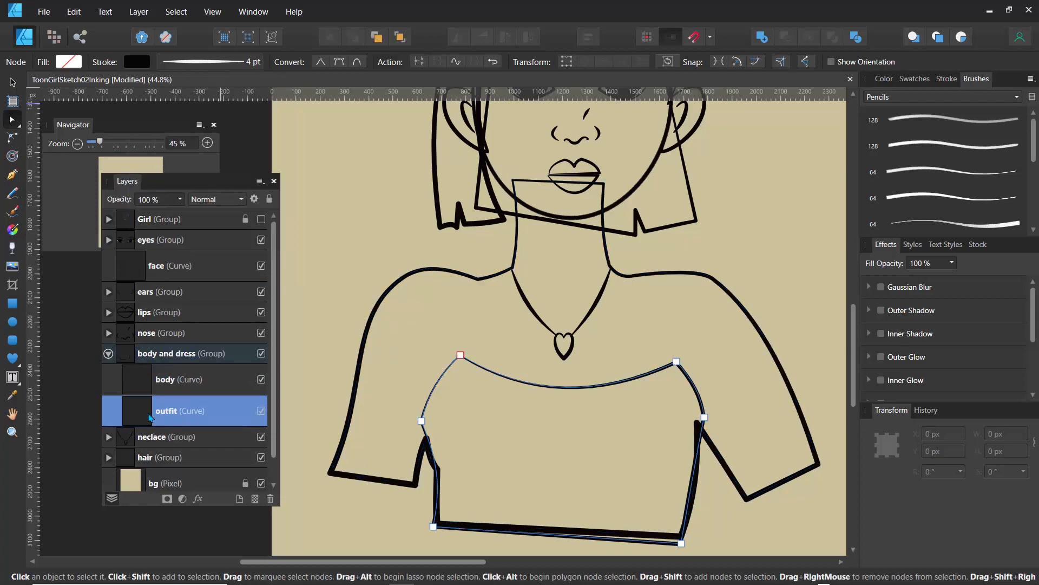
pyautogui.click(205, 65)
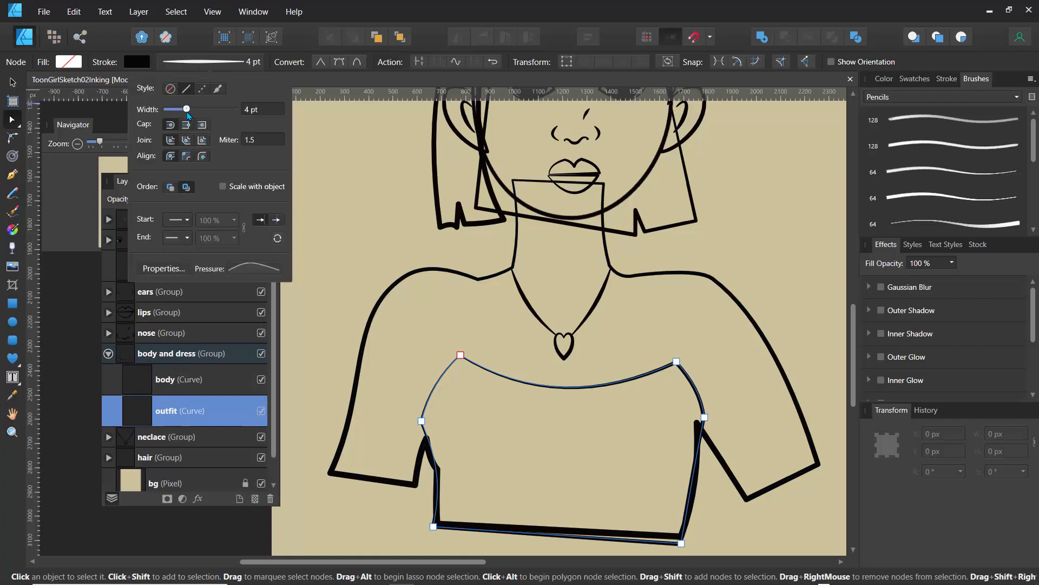
pyautogui.moveTo(188, 115); pyautogui.dragTo(192, 114)
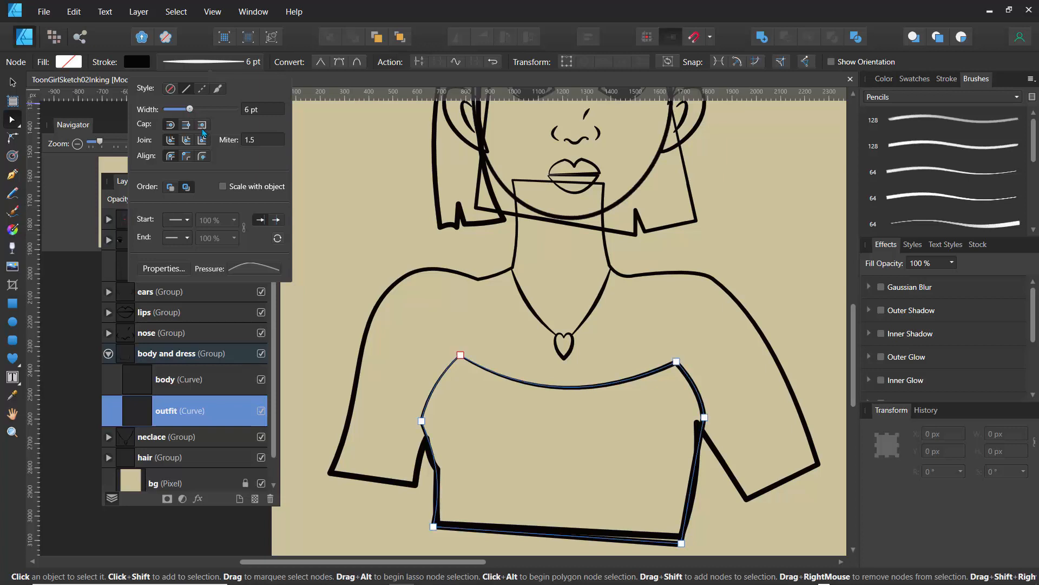
pyautogui.click(348, 262)
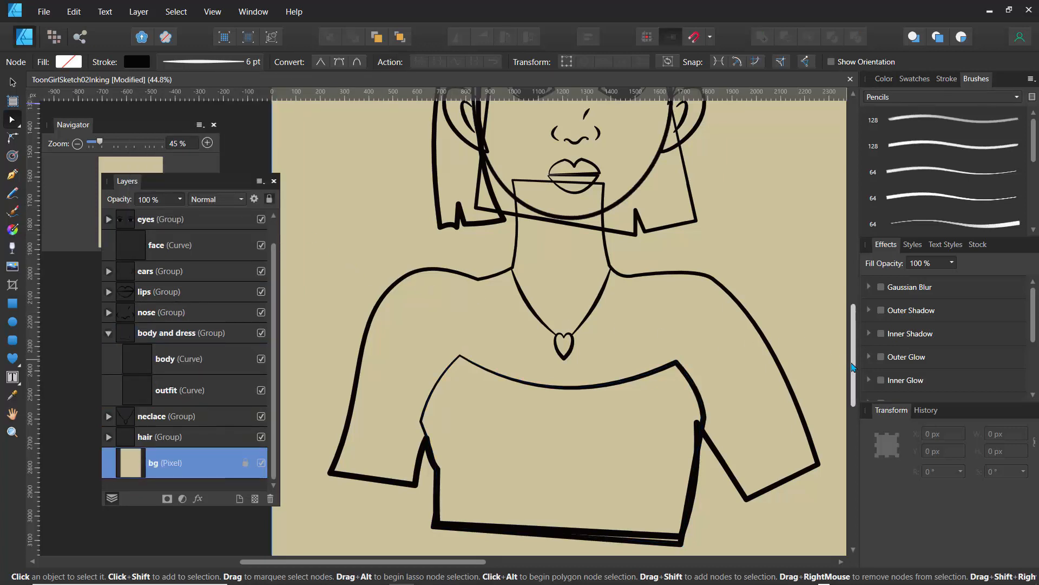
# Step: Draw two black-filled ellipse earrings, about 58 × 72 px under the right ear and 56 × 76 px under the left
pyautogui.moveTo(852, 364); pyautogui.dragTo(851, 327)
pyautogui.click(13, 323)
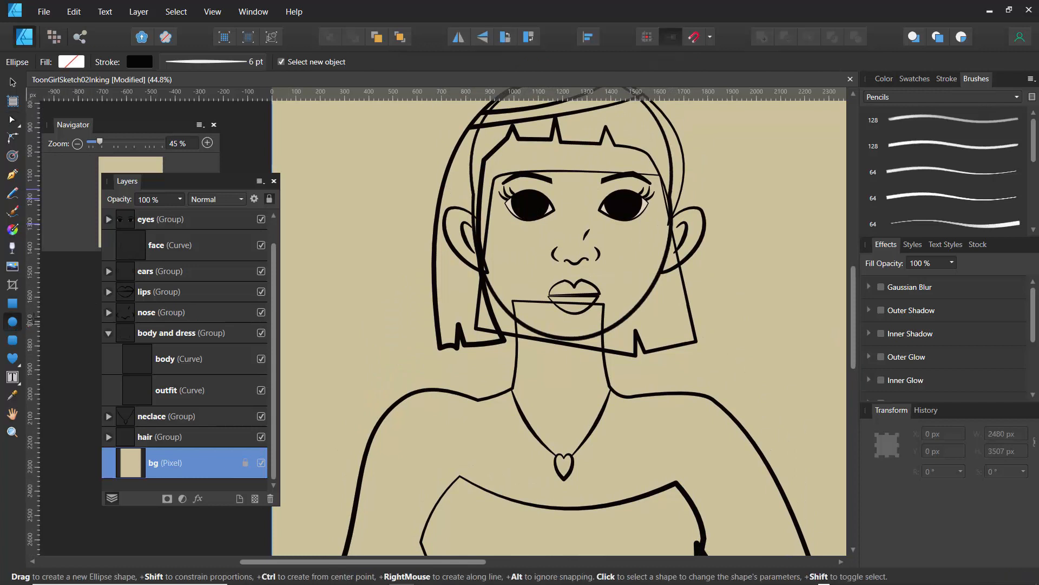
pyautogui.click(71, 62)
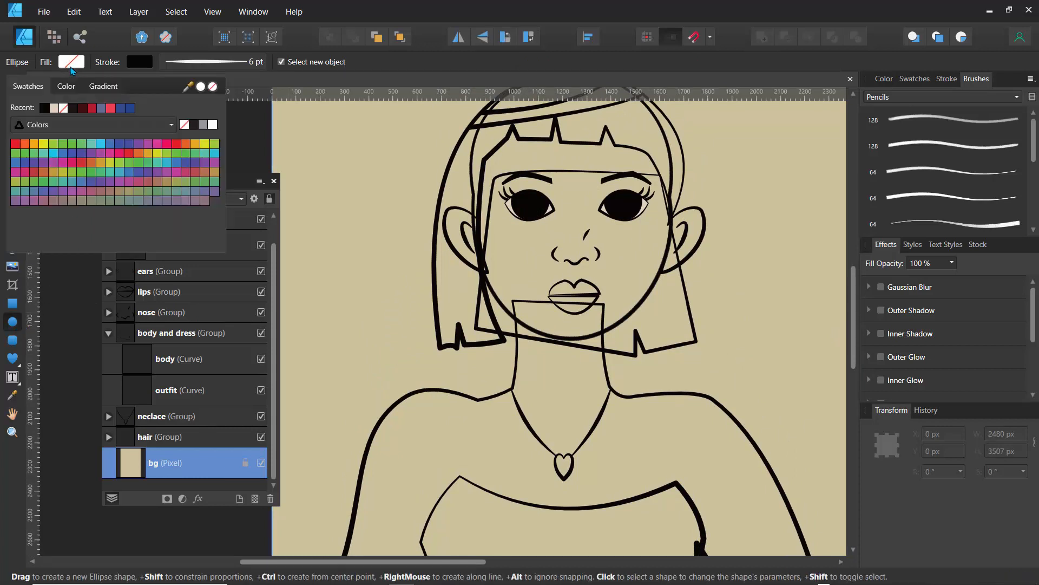
pyautogui.click(45, 109)
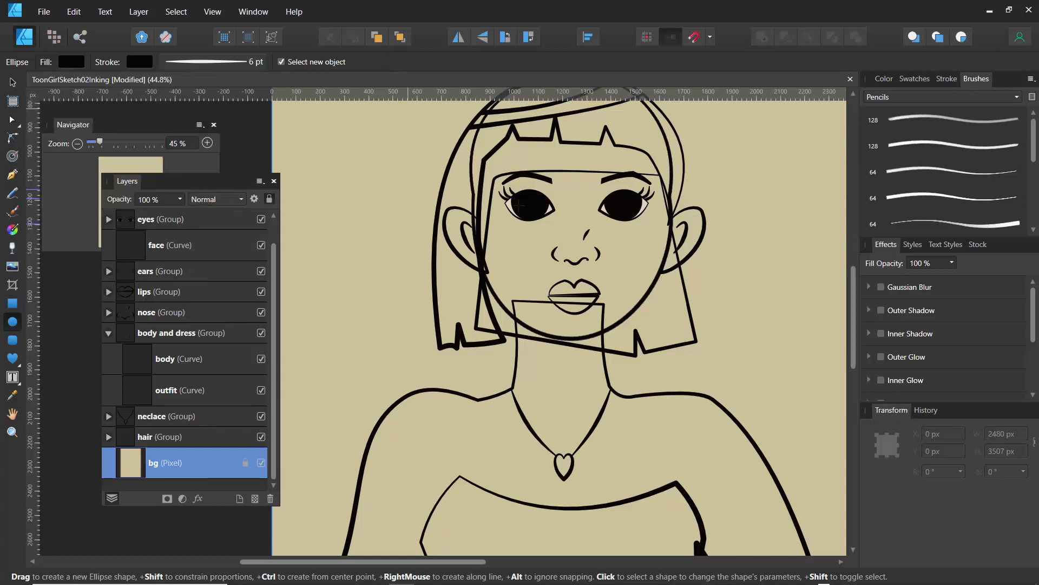
pyautogui.moveTo(659, 263); pyautogui.dragTo(674, 282)
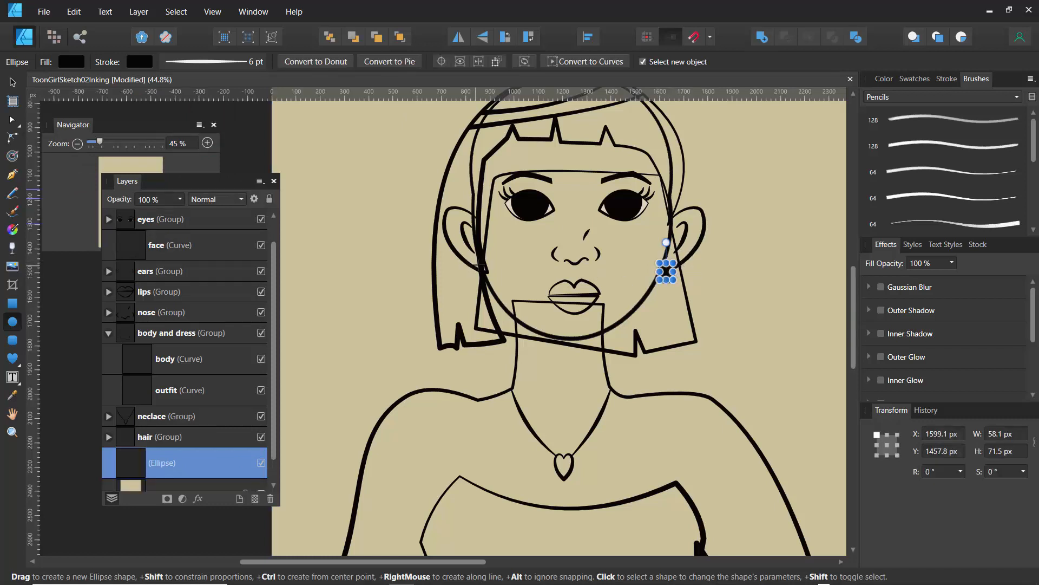
pyautogui.moveTo(476, 259); pyautogui.dragTo(490, 278)
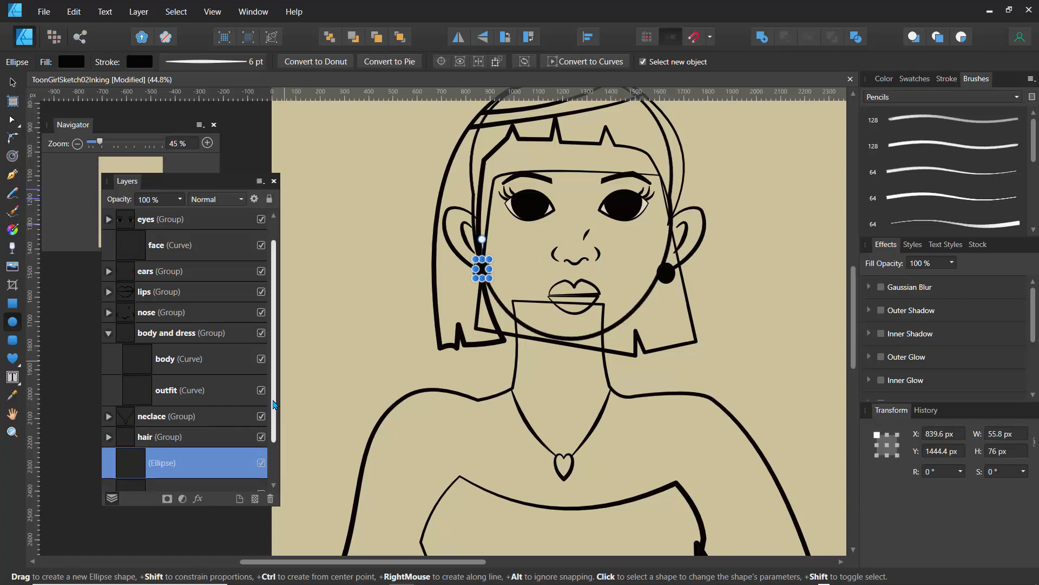
# Step: Group the two earring ellipses and name the group ear_rings
pyautogui.scroll(-2, 267, 407)
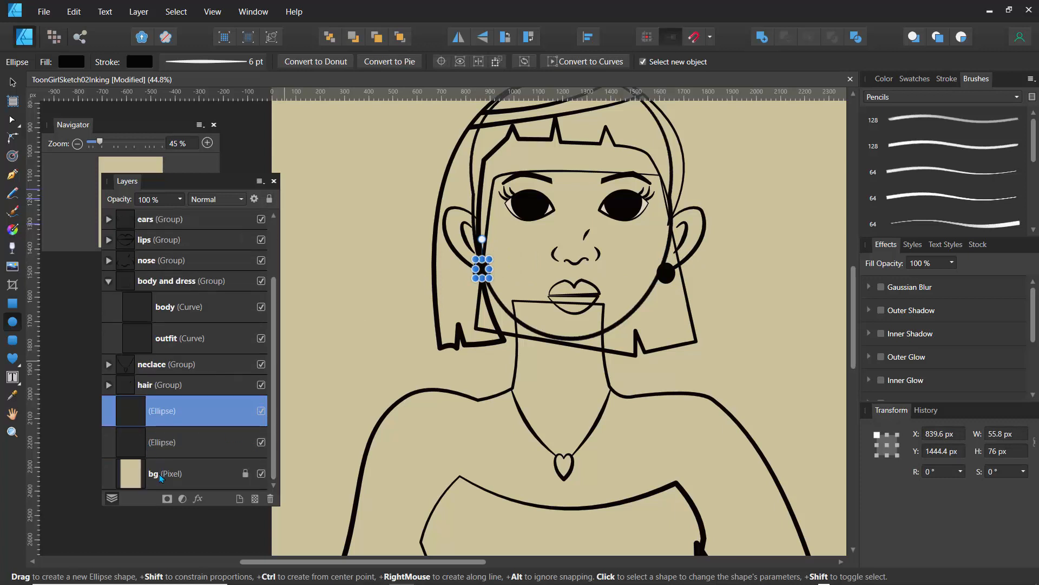
pyautogui.keyDown('shift'); pyautogui.click(145, 454); pyautogui.keyUp('shift')
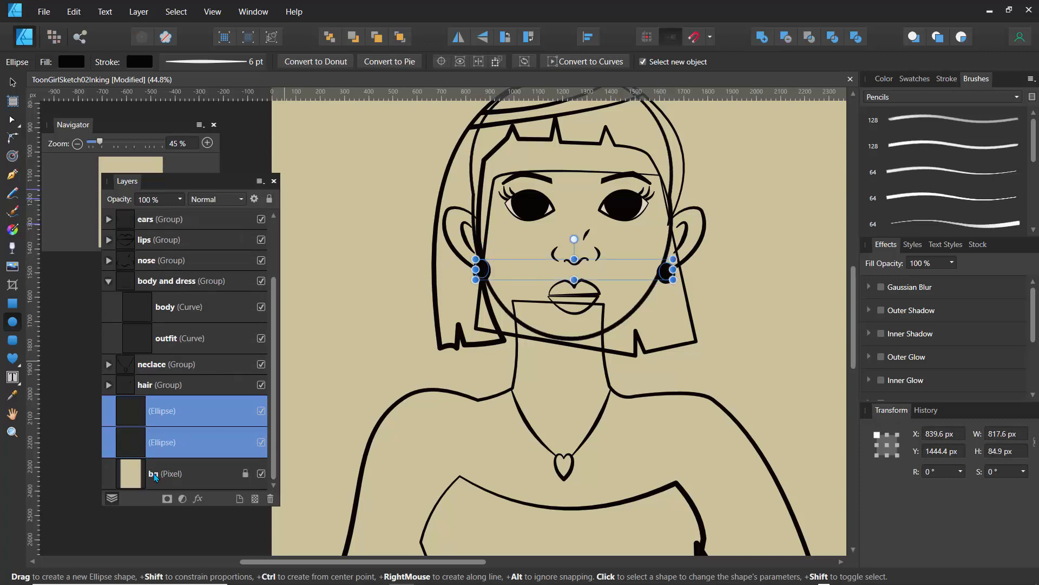
pyautogui.hotkey('ctrl', 'g')
pyautogui.doubleClick(149, 438)
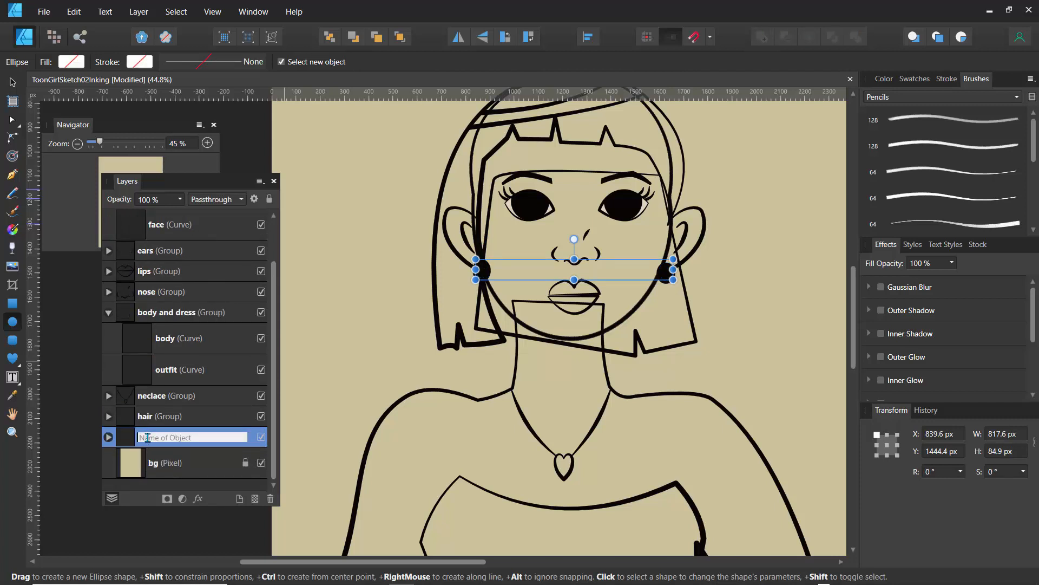
pyautogui.write('ear_rings')
pyautogui.press('Return')
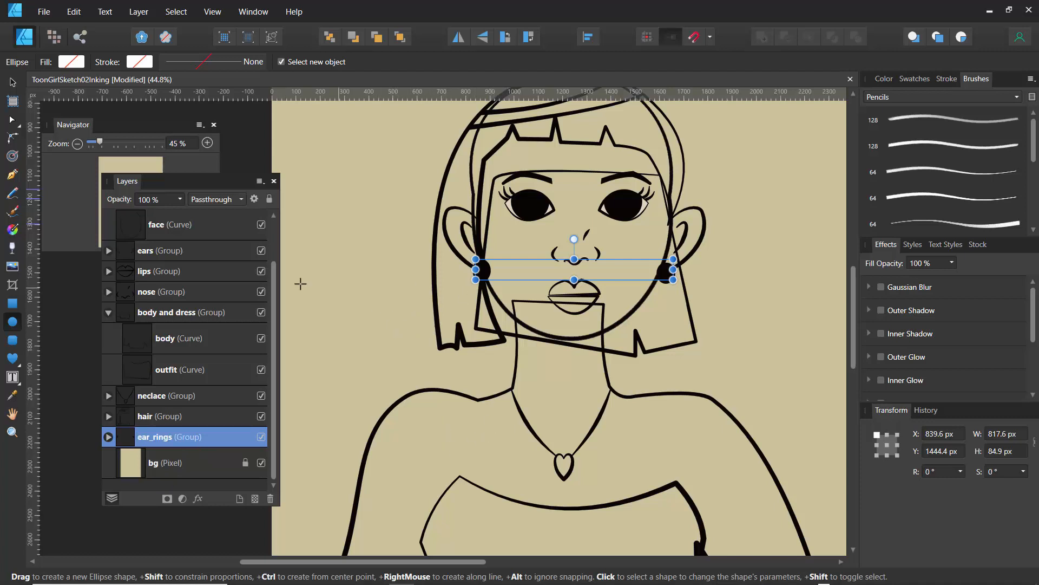
# Step: Group all the line-art layers from eyes down to ear_rings and name the group Girl_lines
pyautogui.click(107, 316)
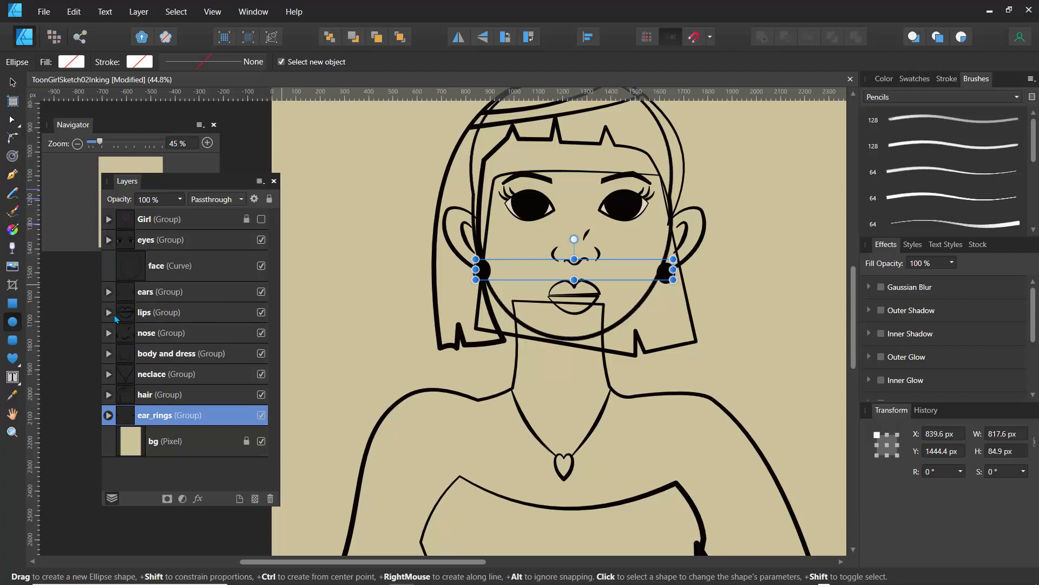
pyautogui.click(159, 242)
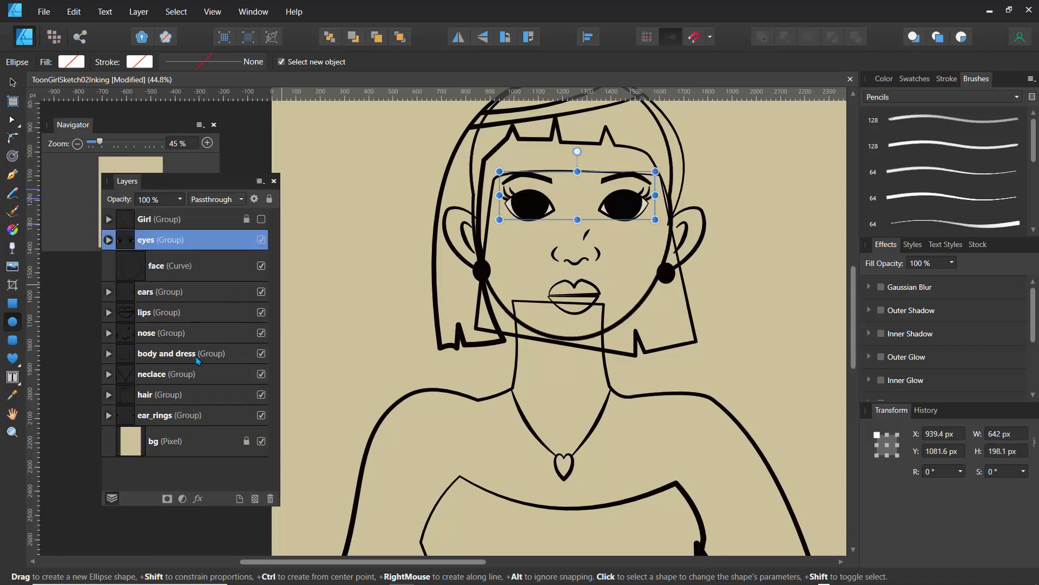
pyautogui.keyDown('shift'); pyautogui.click(170, 419); pyautogui.keyUp('shift')
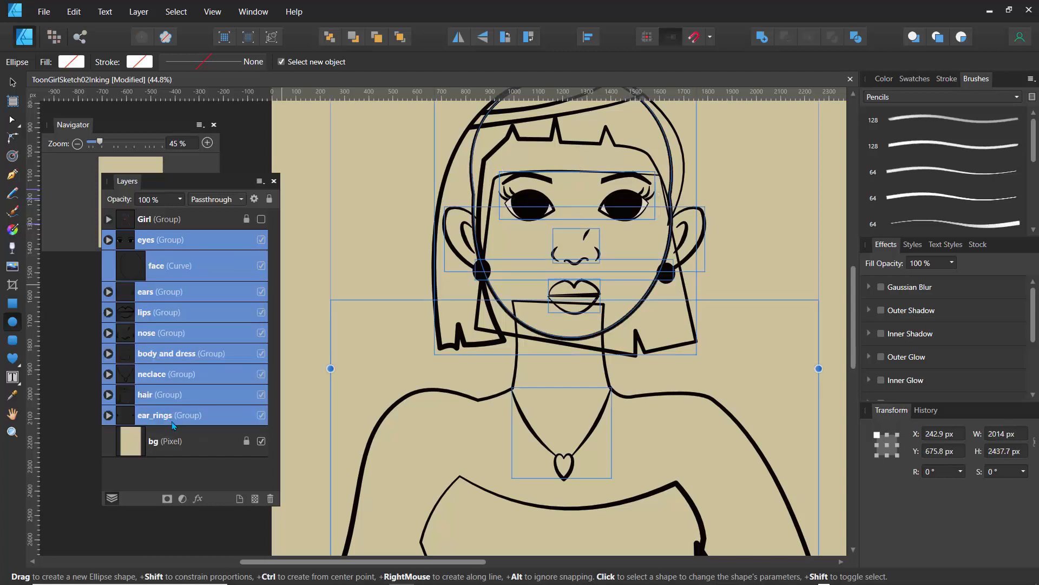
pyautogui.hotkey('ctrl', 'g')
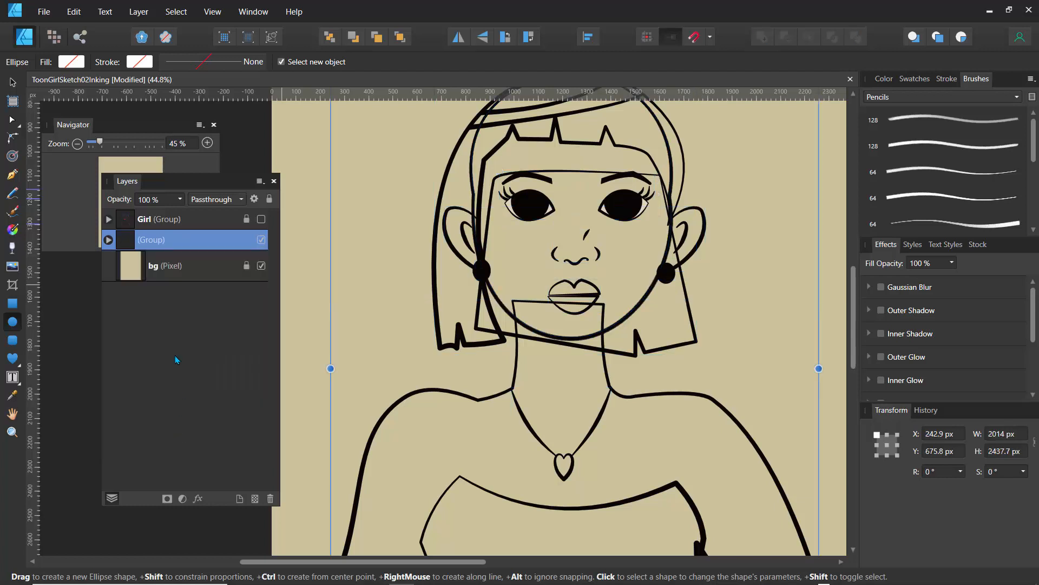
pyautogui.doubleClick(148, 240)
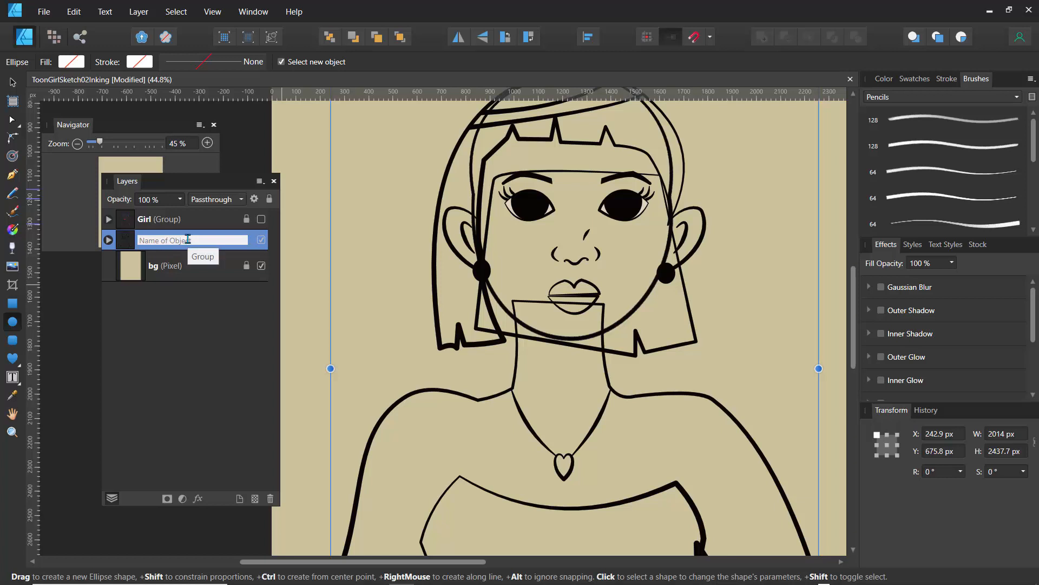
pyautogui.write('Gr')
pyautogui.press('Return')
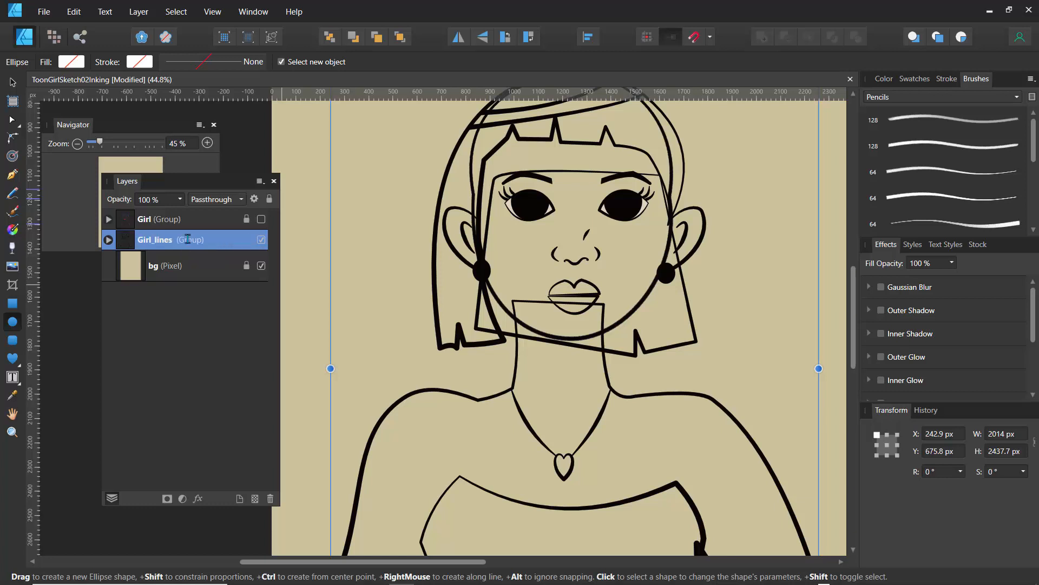
# Step: Show the Girl sketch group and place it directly below the Girl_lines group
pyautogui.click(261, 219)
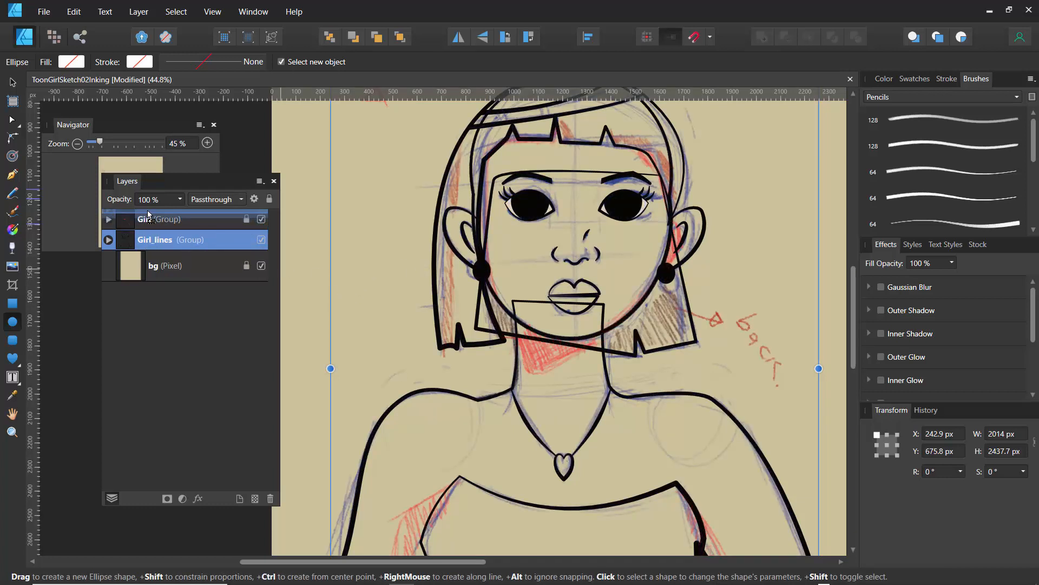
pyautogui.moveTo(150, 217); pyautogui.dragTo(150, 272)
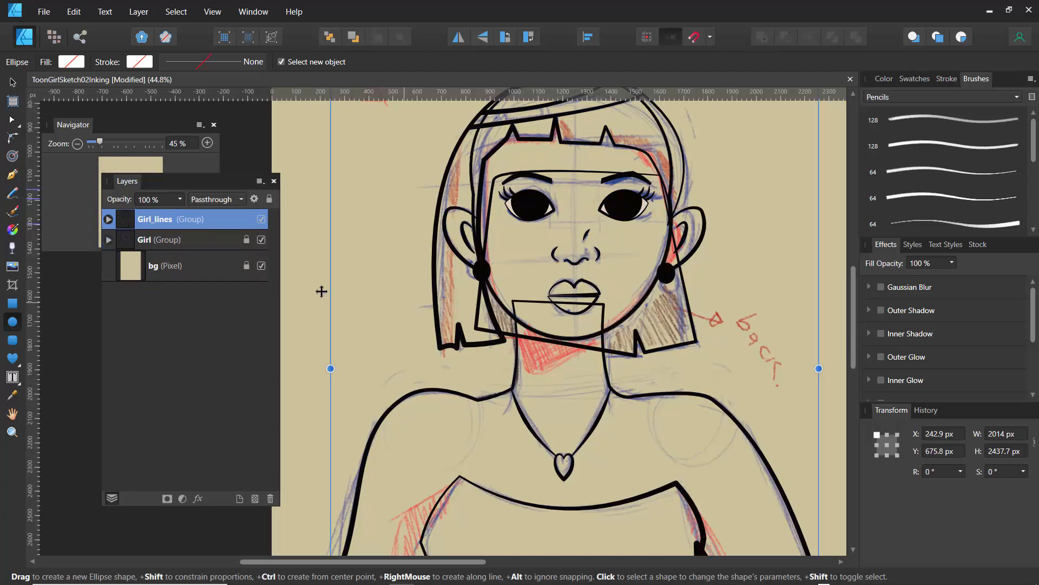
# Step: Compare the inked lines with the sketch by toggling the visibility of the Girl_lines and Girl groups
pyautogui.click(262, 240)
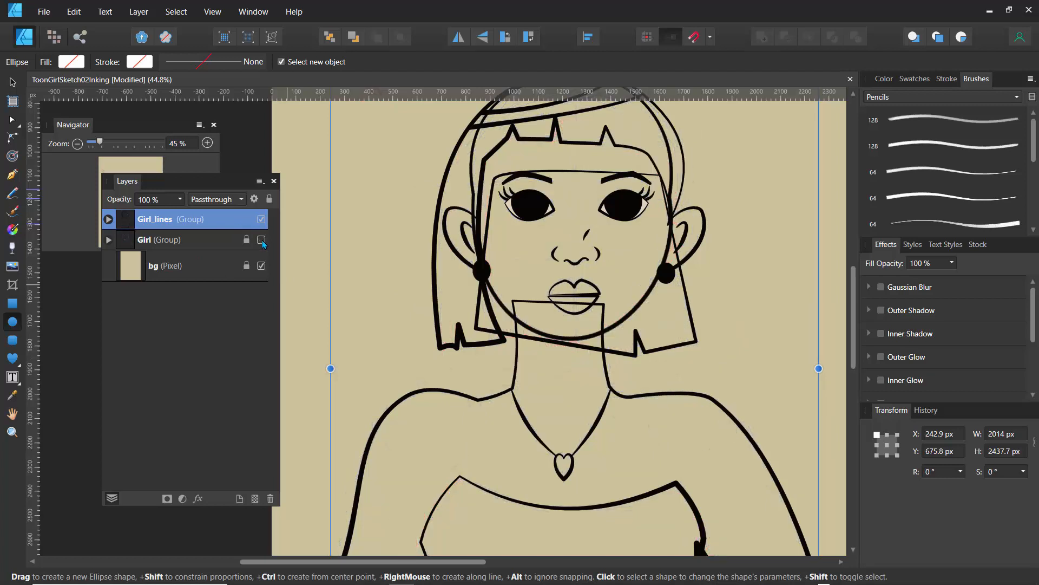
pyautogui.click(262, 240)
pyautogui.click(262, 220)
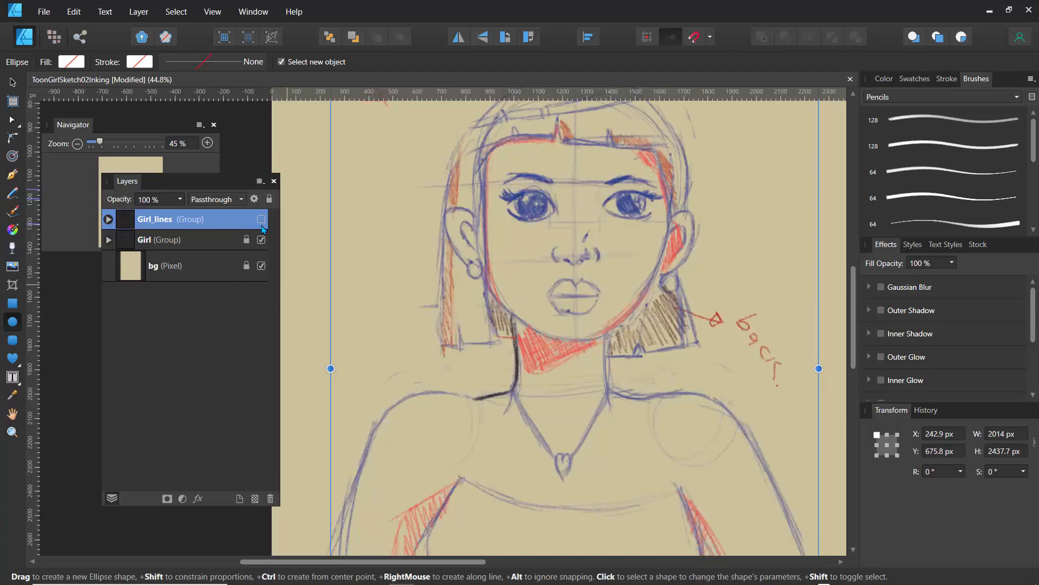
pyautogui.click(262, 225)
pyautogui.click(262, 226)
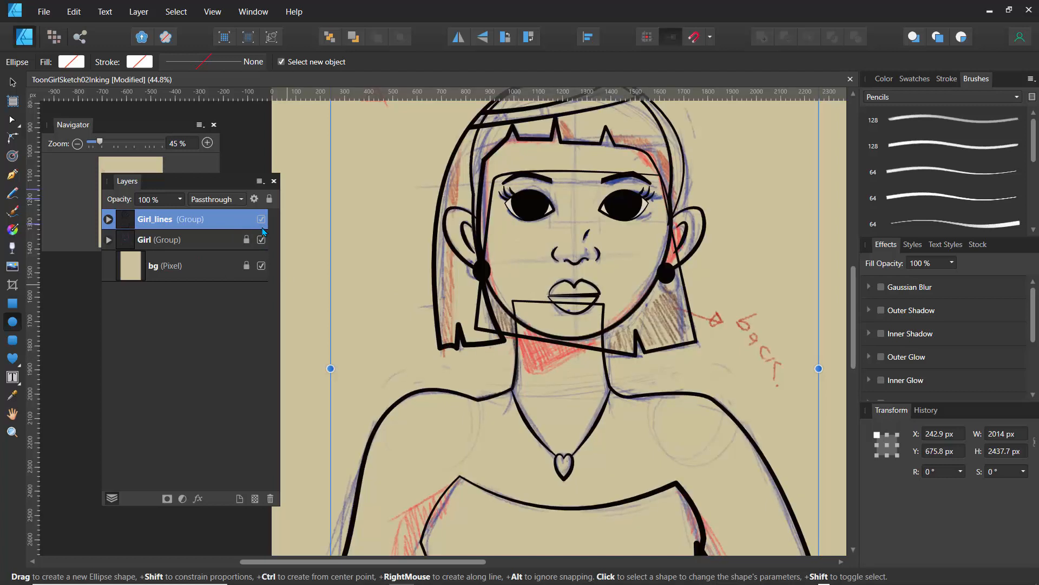
pyautogui.click(262, 226)
pyautogui.click(263, 233)
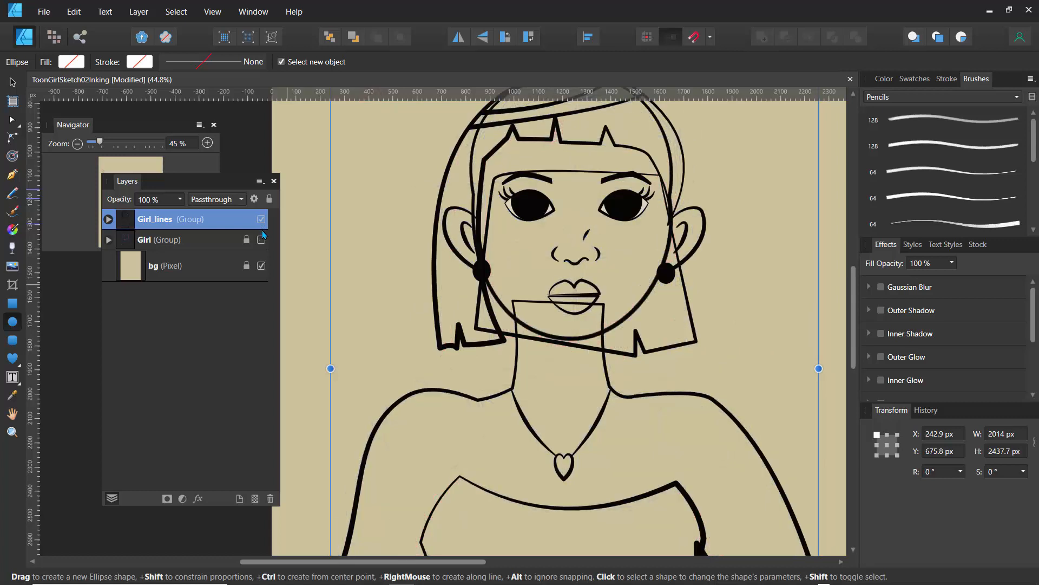
pyautogui.click(262, 226)
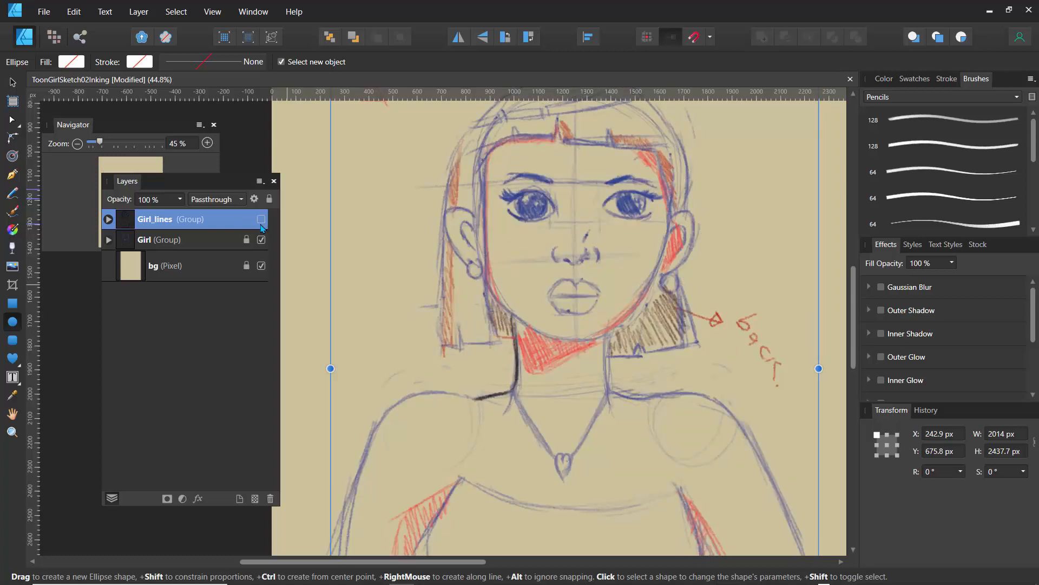
pyautogui.click(261, 226)
pyautogui.click(262, 227)
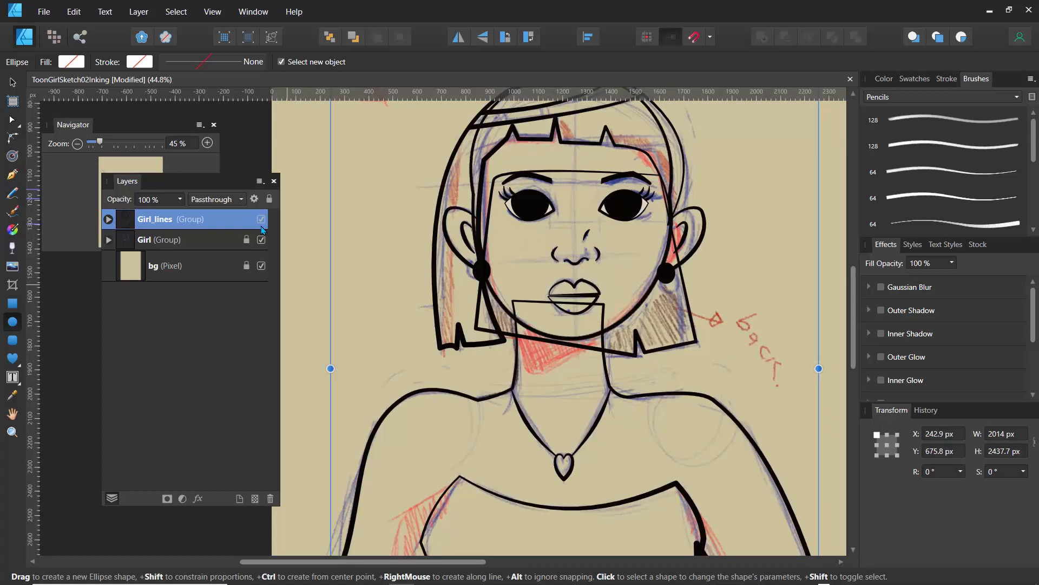
pyautogui.click(261, 226)
# Step: Shrink the pupil ellipse in left_eye_all to about 130 × 138 px, nudge it into place within the eye and deselect it
pyautogui.click(109, 219)
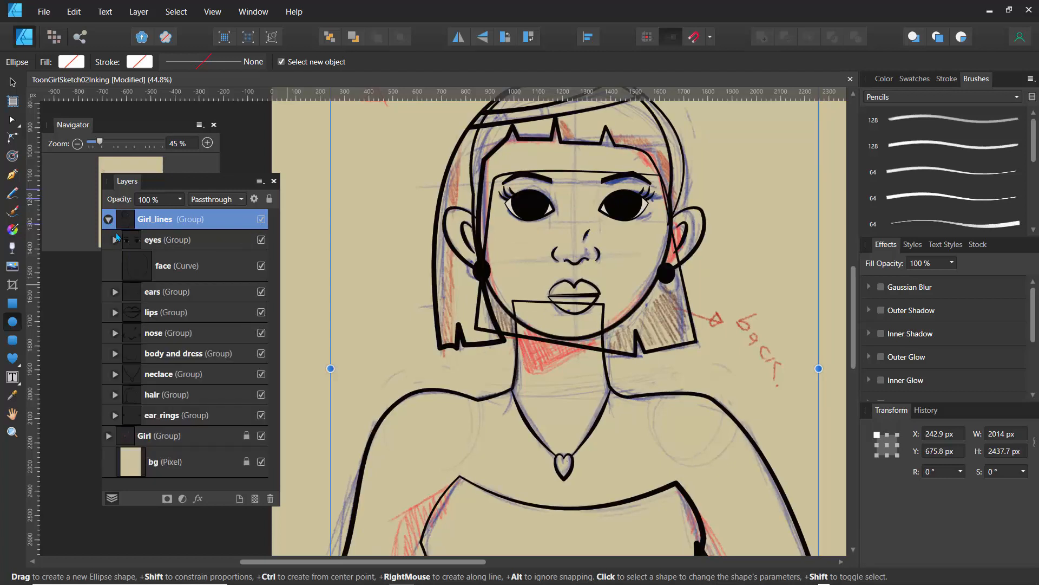
pyautogui.click(115, 239)
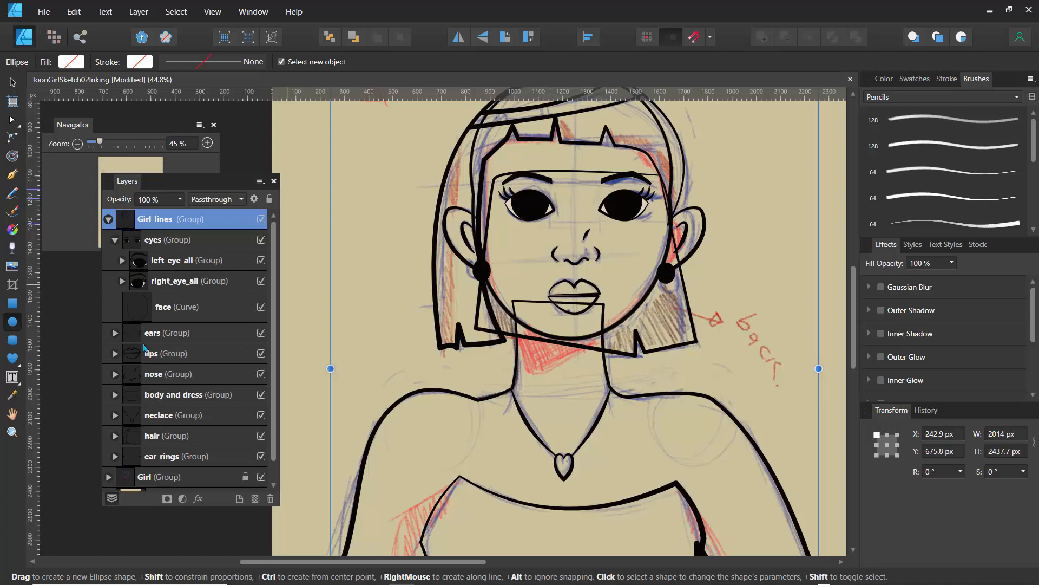
pyautogui.click(122, 261)
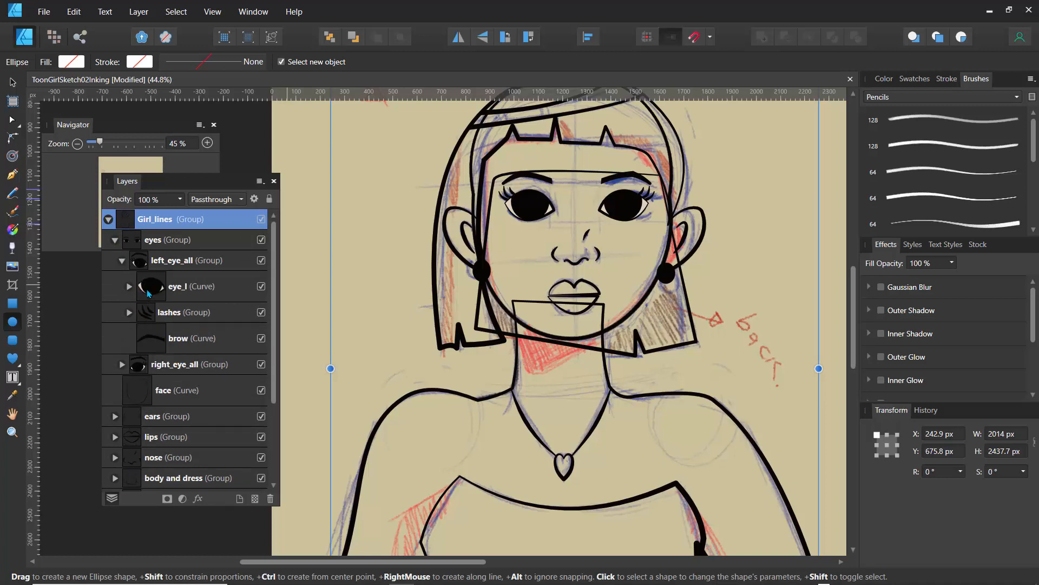
pyautogui.click(129, 286)
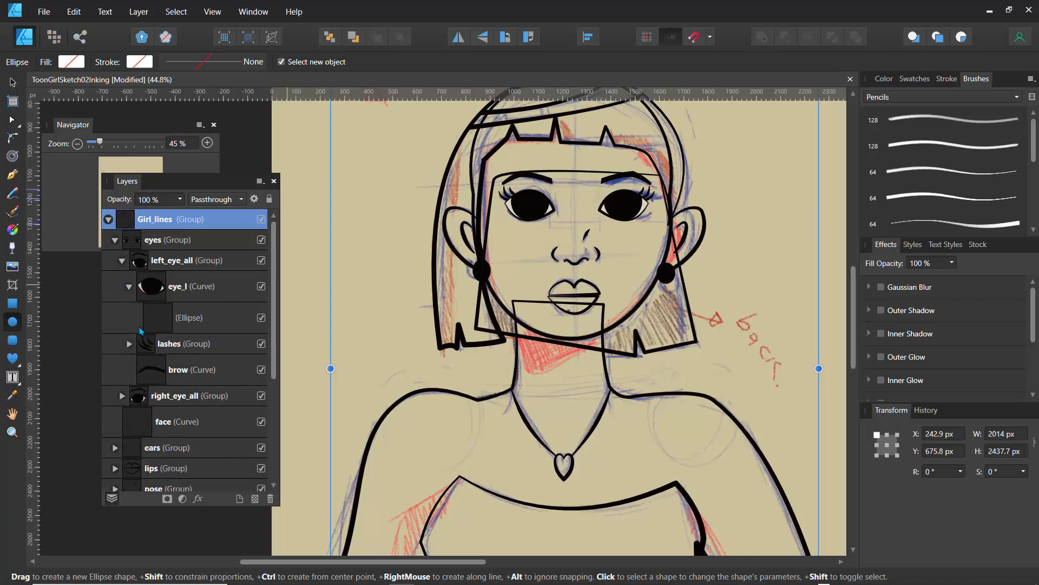
pyautogui.click(161, 328)
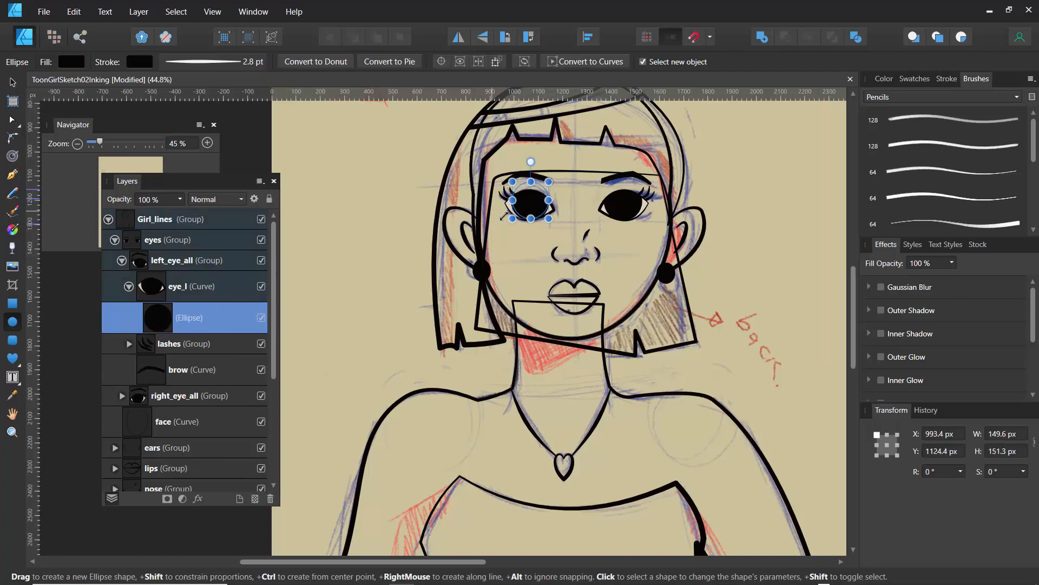
pyautogui.moveTo(519, 214)
pyautogui.mouseDown()
pyautogui.moveTo(528, 209)
pyautogui.moveTo(517, 215)
pyautogui.mouseUp()
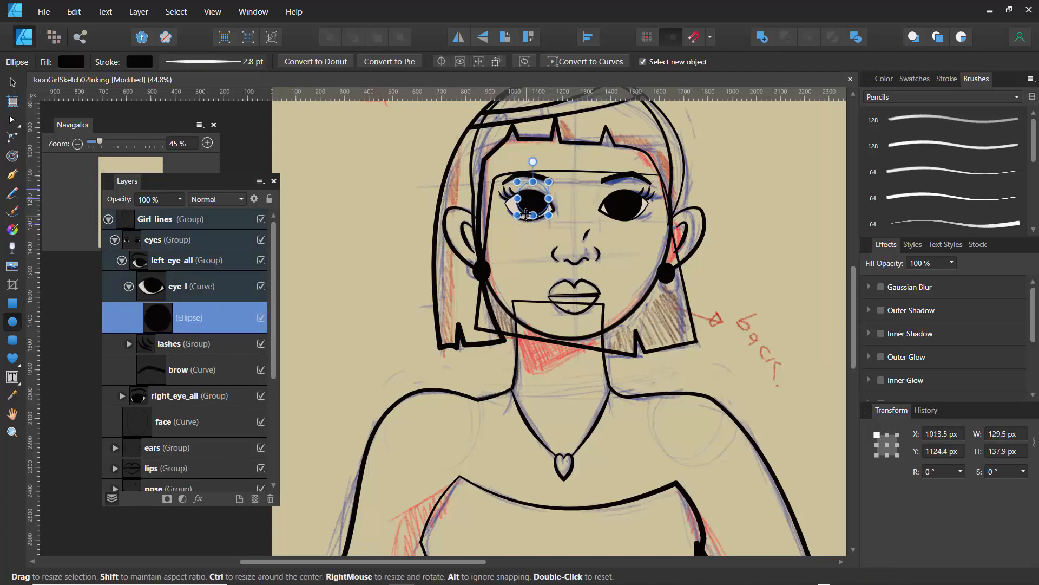
pyautogui.press('v')
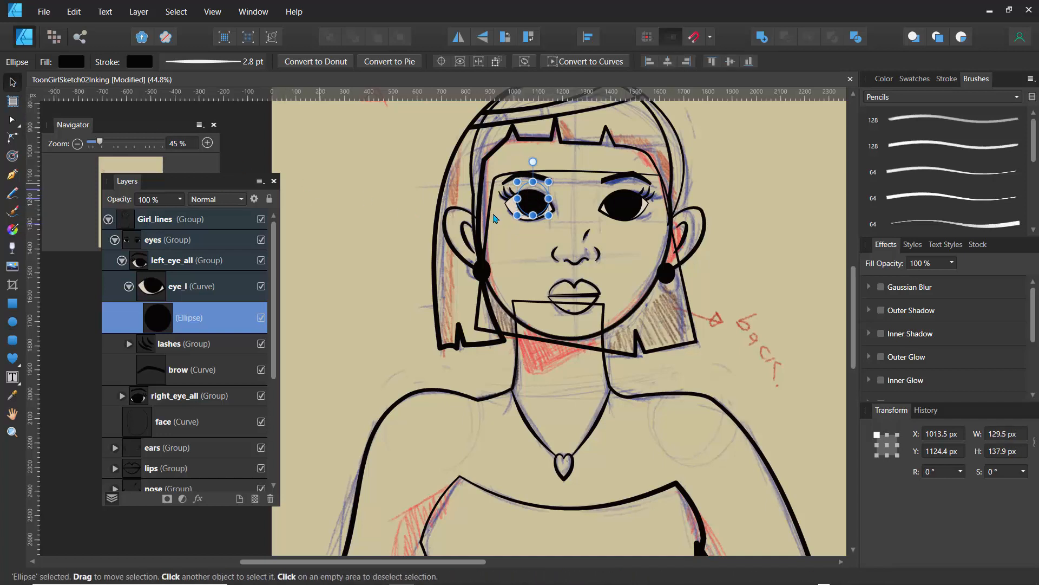
pyautogui.moveTo(529, 204); pyautogui.dragTo(534, 204)
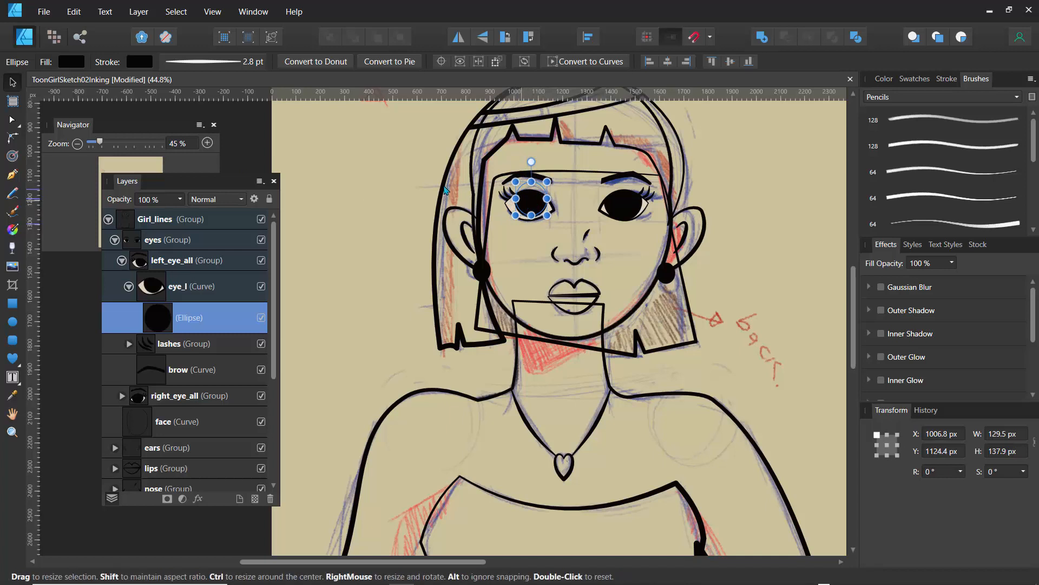
pyautogui.click(417, 182)
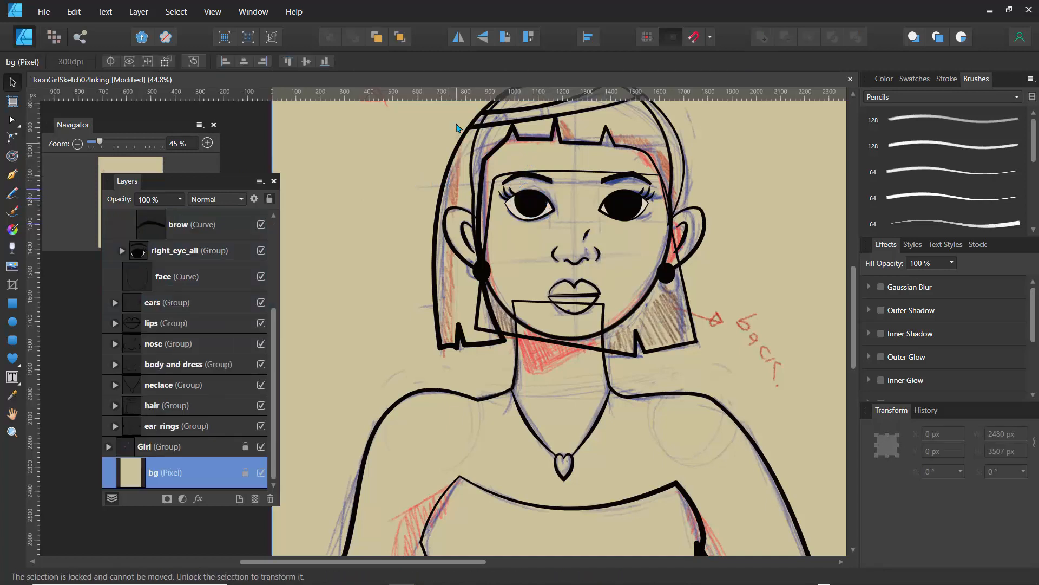
# Step: Place four horizontal guides across the eyes and collapse the left_eye_all group
pyautogui.moveTo(451, 95); pyautogui.dragTo(459, 217)
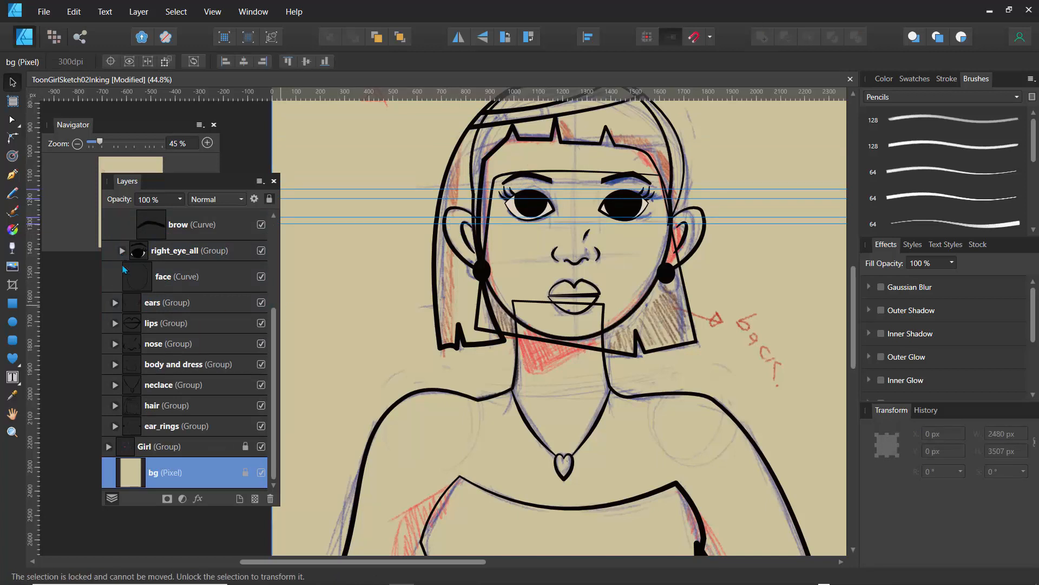
pyautogui.scroll(4, 162, 303)
pyautogui.click(129, 246)
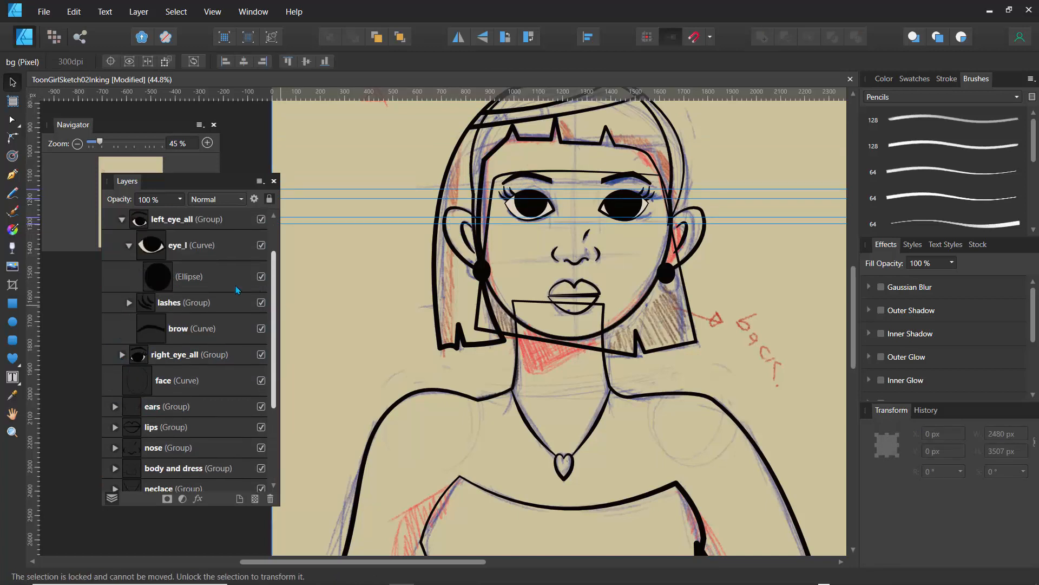
pyautogui.click(129, 246)
pyautogui.click(122, 220)
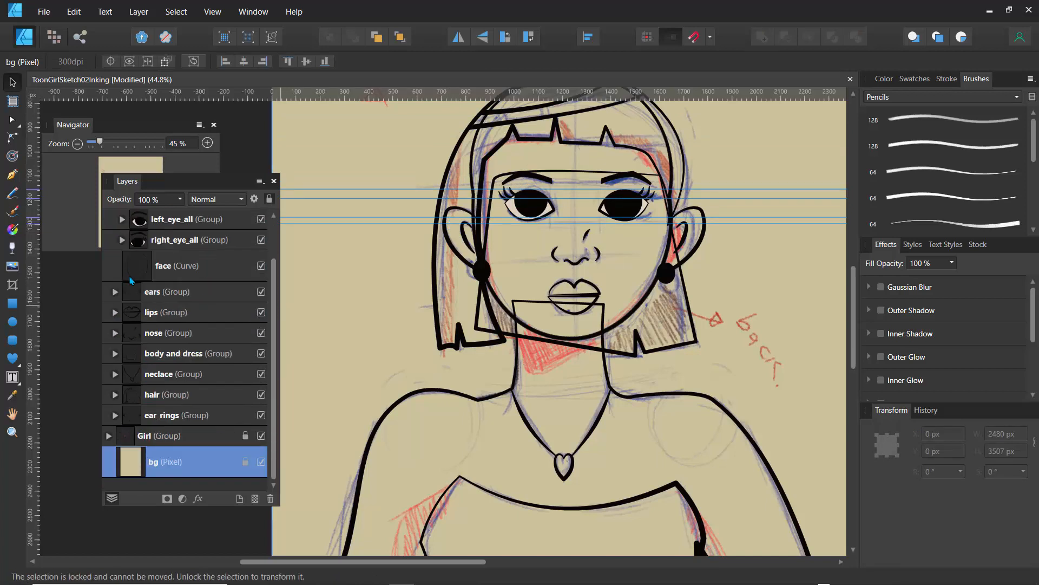
# Step: Shrink the pupil ellipse in right_eye_all to about 145 × 136 px, shift it slightly right and down, and deselect it
pyautogui.click(122, 241)
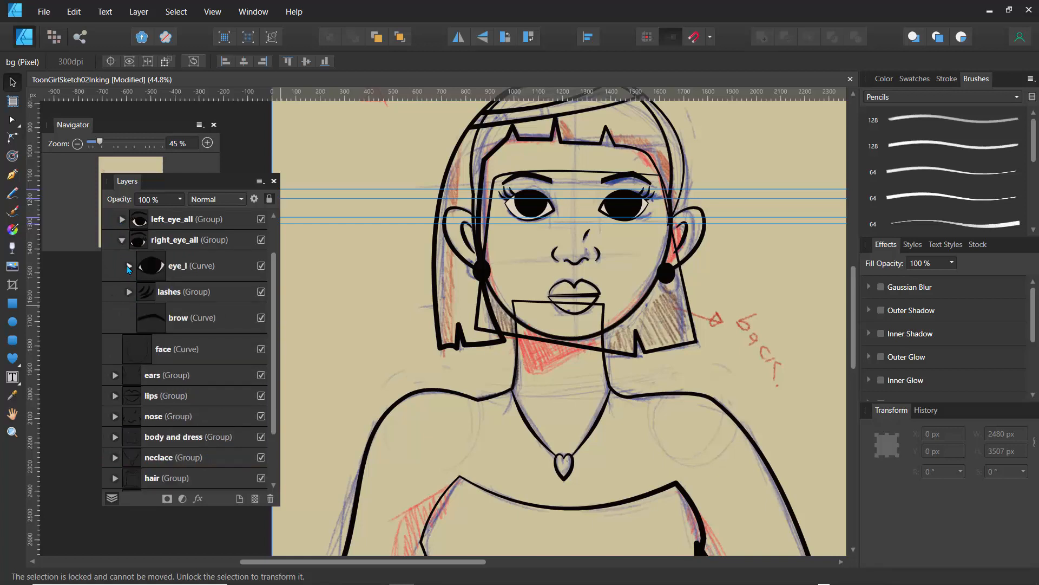
pyautogui.click(128, 268)
pyautogui.click(155, 303)
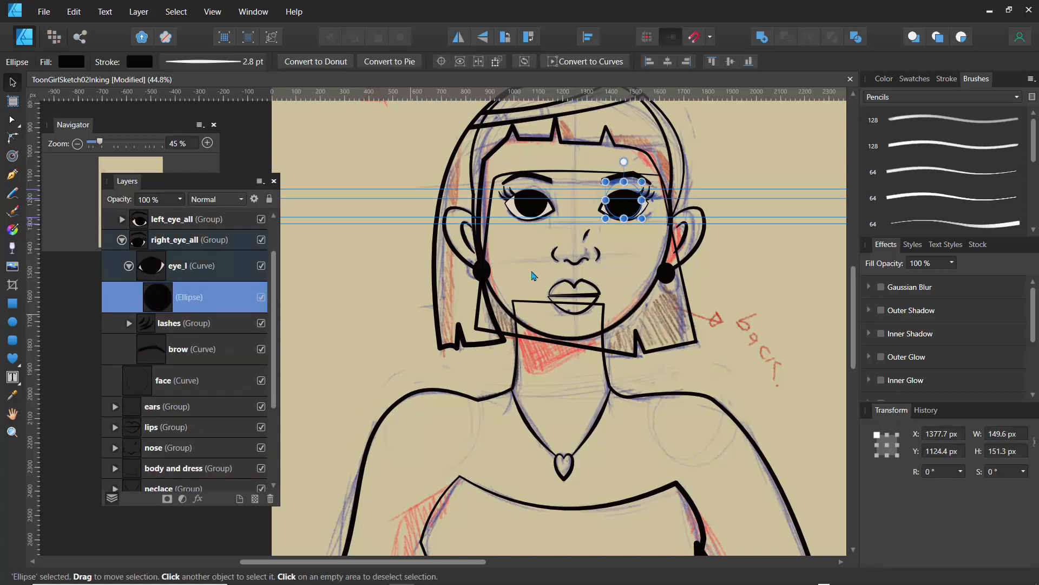
pyautogui.moveTo(642, 218); pyautogui.dragTo(641, 216)
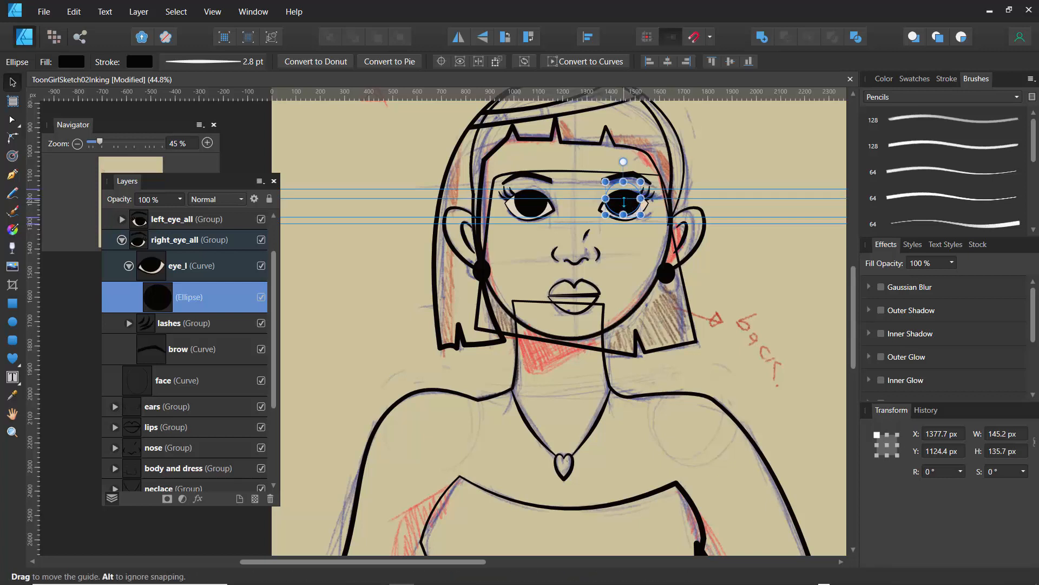
pyautogui.moveTo(634, 210); pyautogui.dragTo(628, 210)
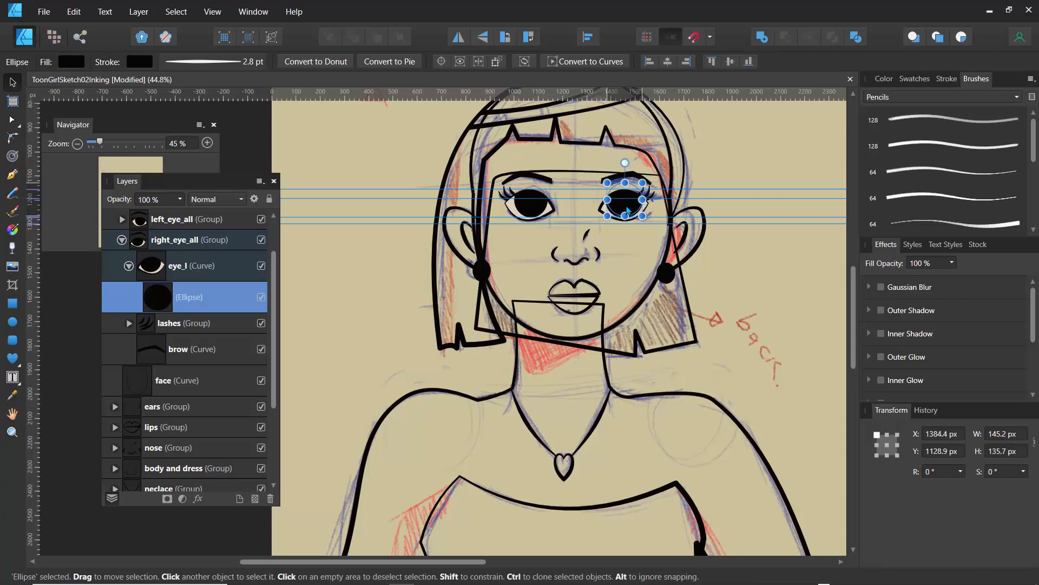
pyautogui.click(698, 196)
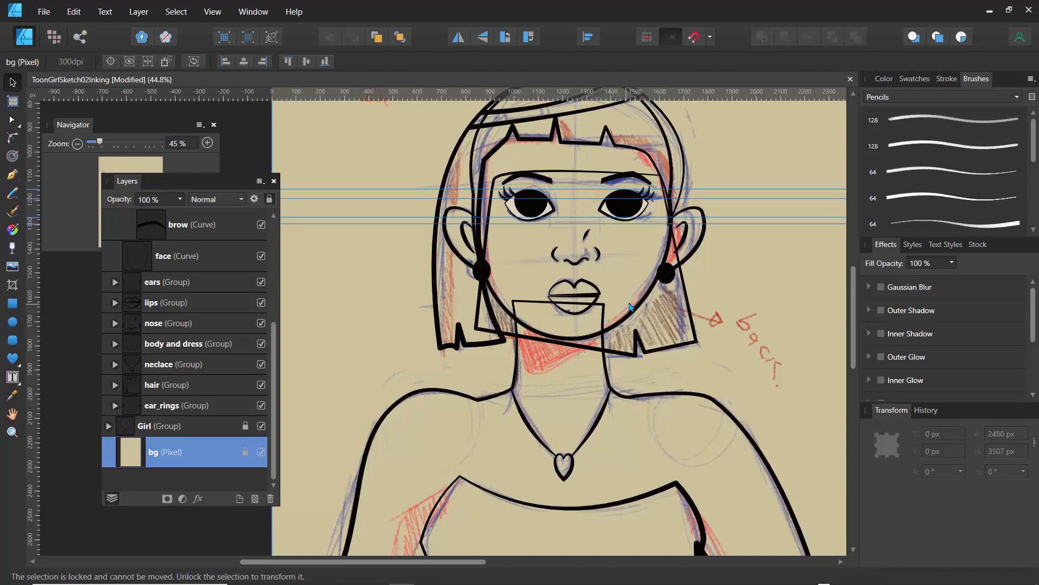
# Step: Nudge the pupil ellipse in right_eye_all to about X 1389, Y 1122 px within the eye and deselect it
pyautogui.click(636, 215)
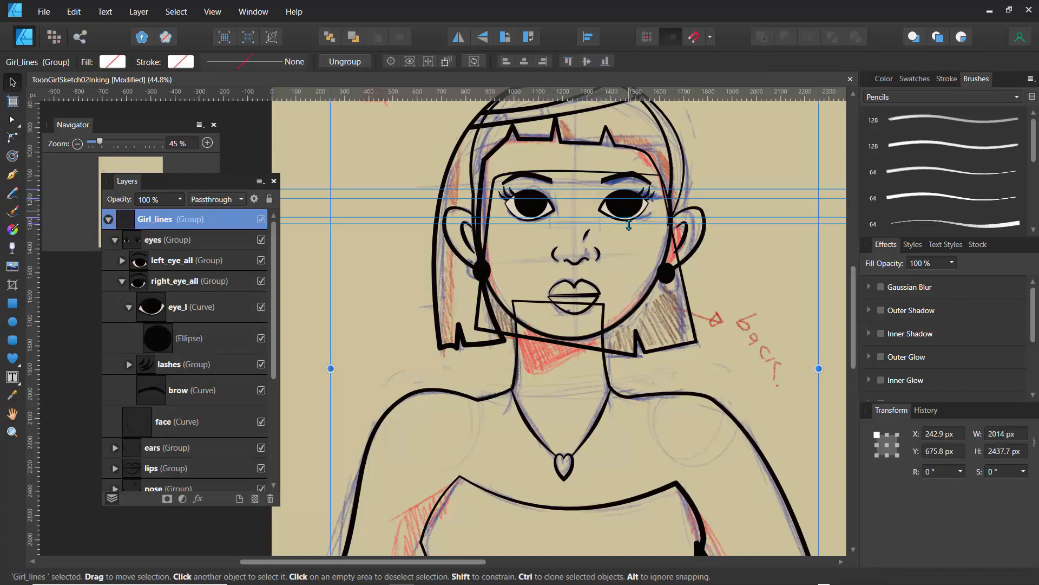
pyautogui.click(12, 119)
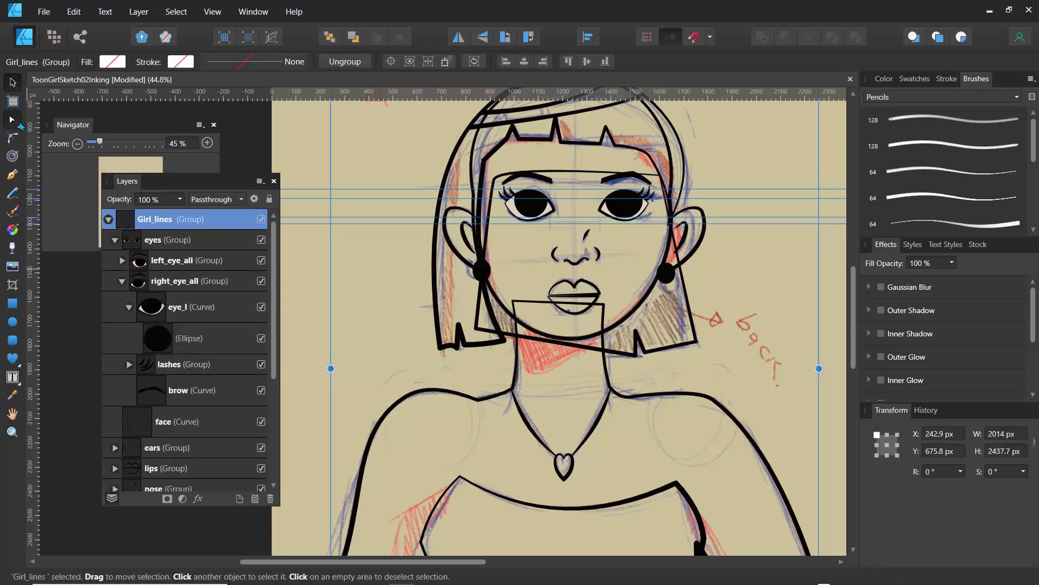
pyautogui.click(627, 206)
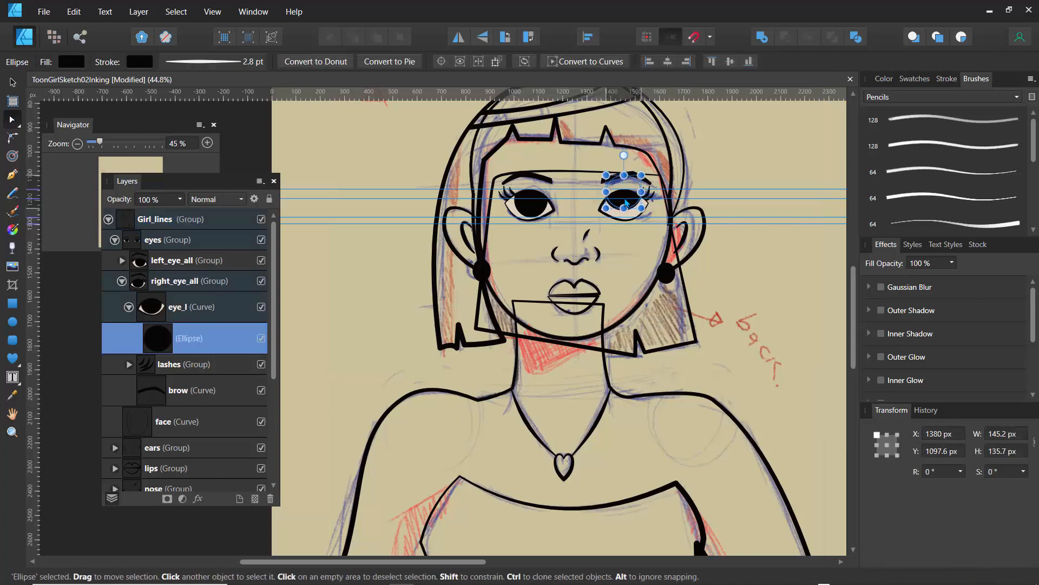
pyautogui.moveTo(626, 202); pyautogui.dragTo(626, 206)
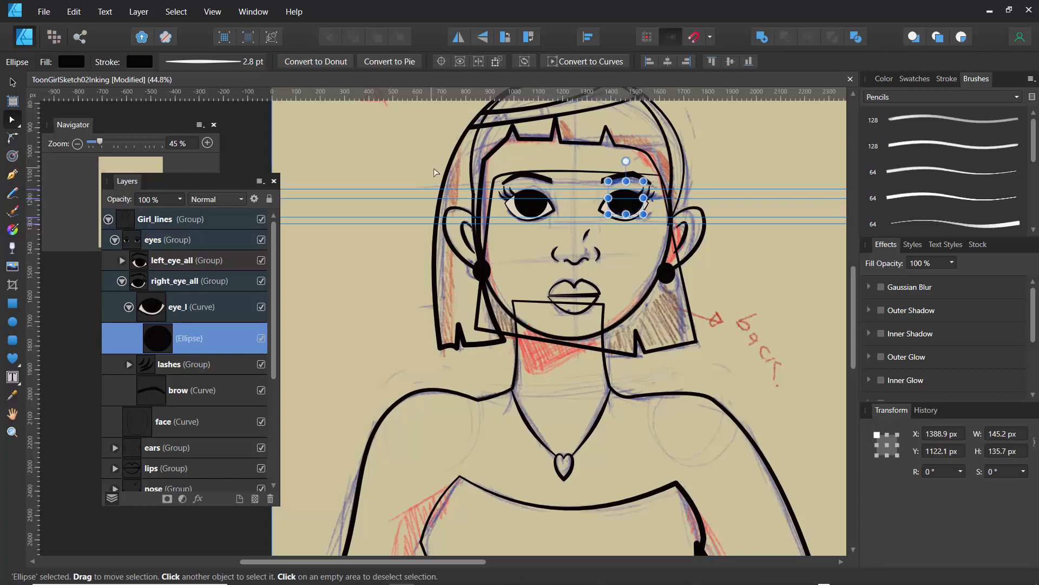
pyautogui.press('a')
pyautogui.click(457, 183)
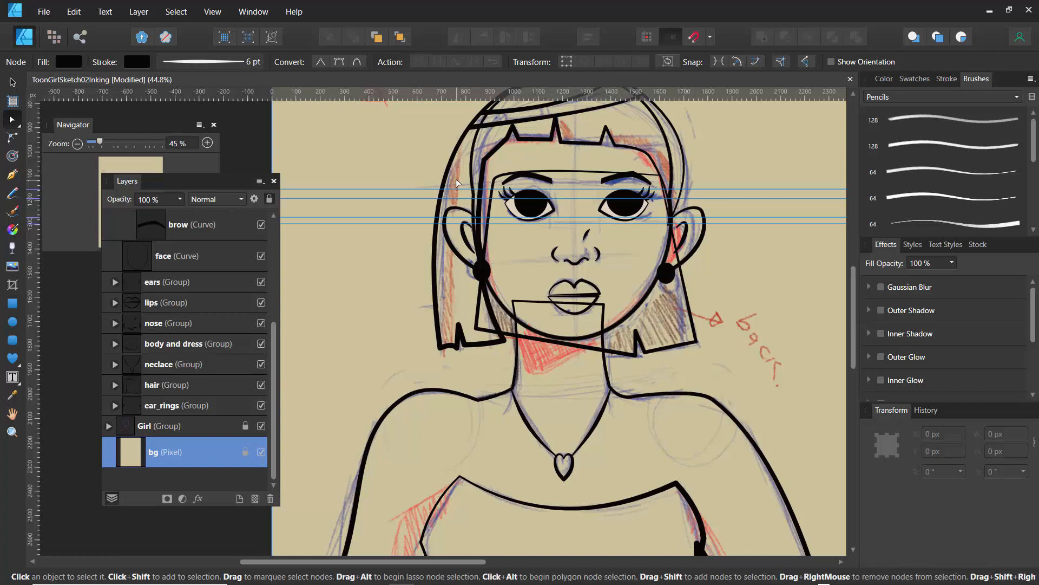
# Step: Move the lower-left corner node of the back_hait curve down and bow its left edge outward
pyautogui.click(479, 337)
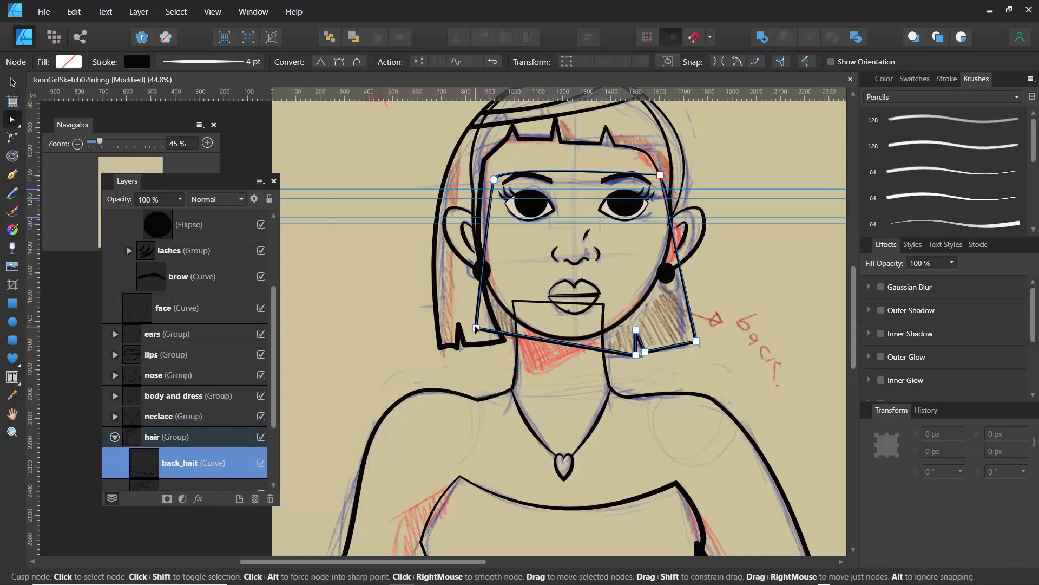
pyautogui.moveTo(478, 332); pyautogui.dragTo(489, 352)
pyautogui.moveTo(493, 260); pyautogui.dragTo(480, 252)
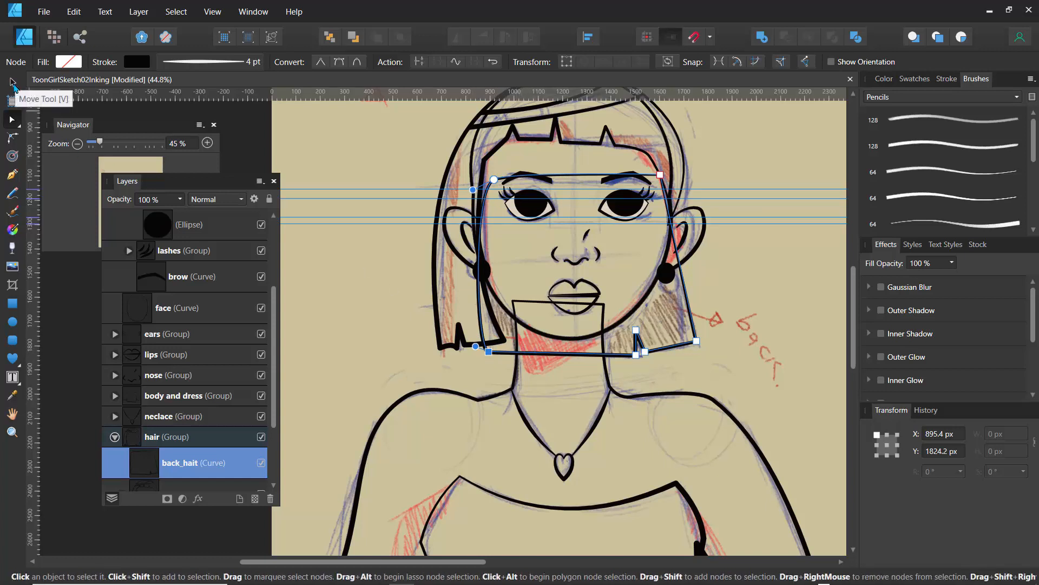
# Step: Shorten the back_hait curve from its lower edge to a height of about 699 px and deselect it
pyautogui.click(13, 83)
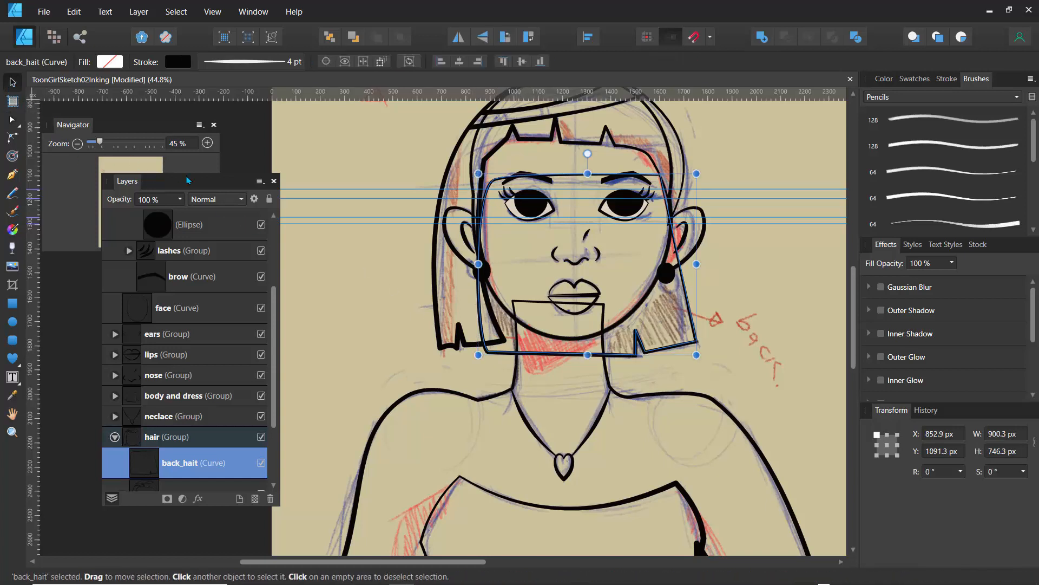
pyautogui.moveTo(587, 352); pyautogui.dragTo(589, 344)
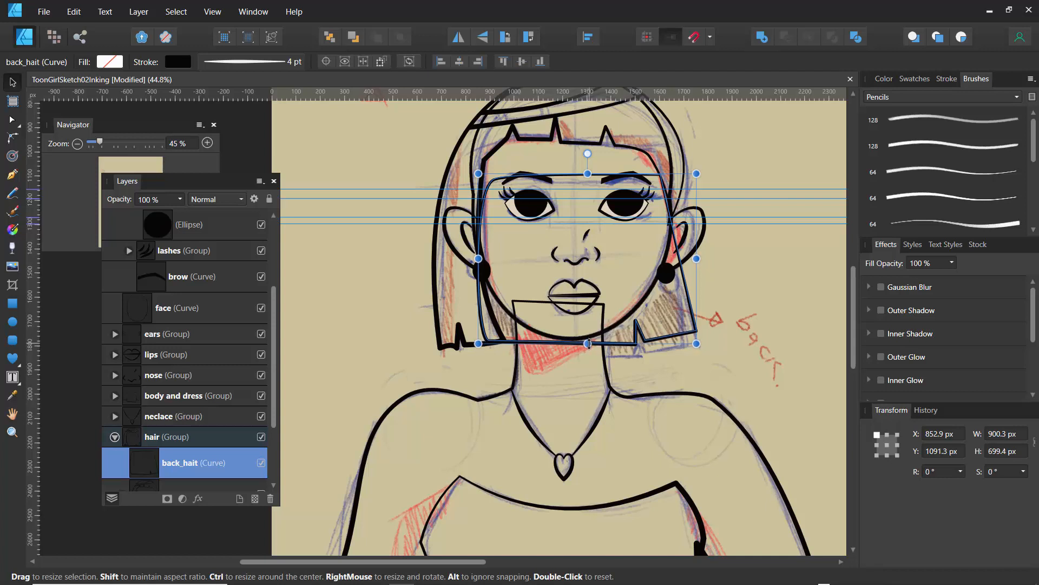
pyautogui.click(379, 308)
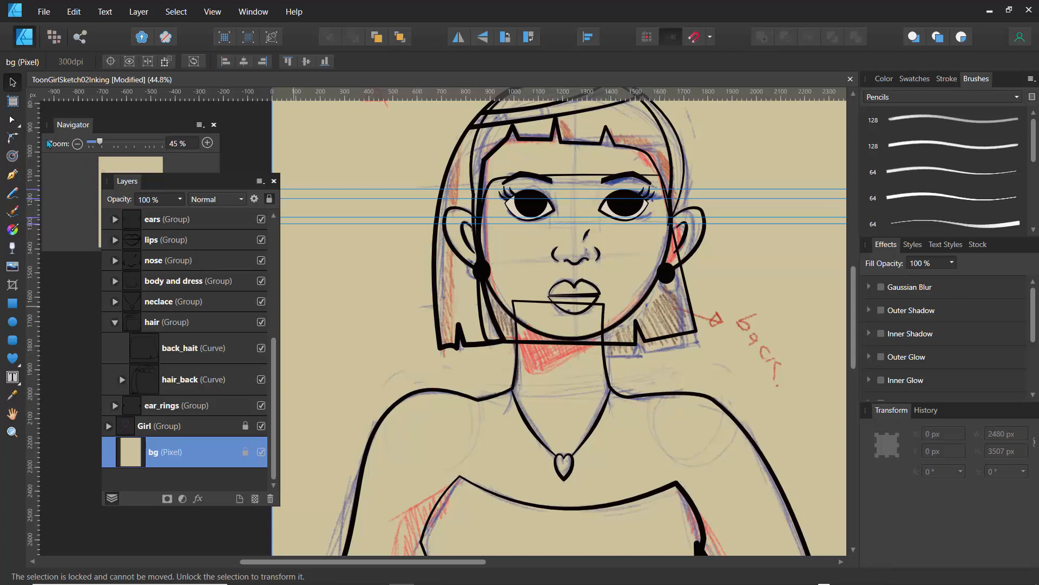
# Step: Make the body curve's node between the neck and the right-hand shoulder sharp, move it to about X 1542, Y 2021 px, and deselect the curve
pyautogui.click(12, 119)
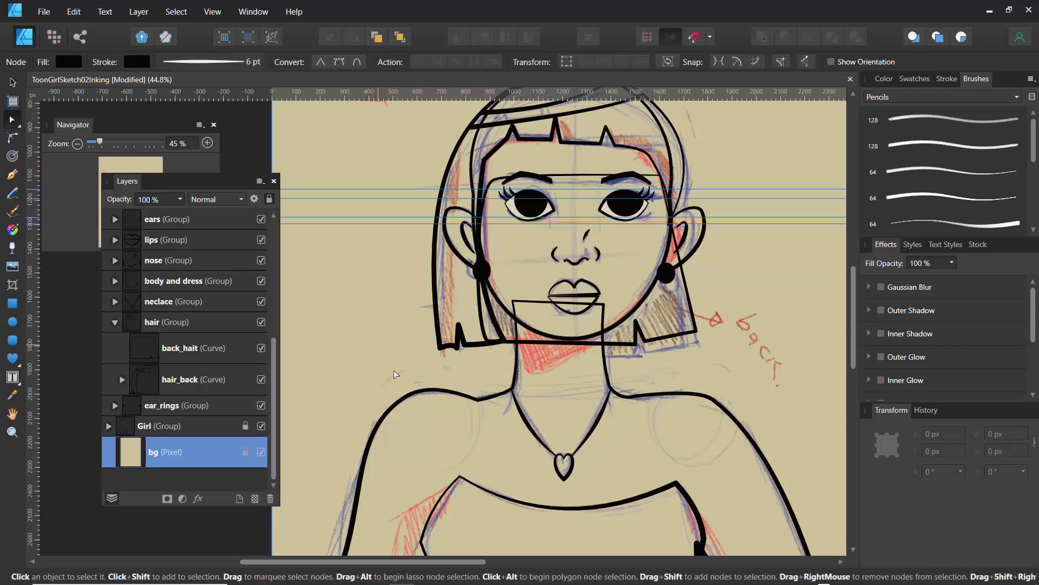
pyautogui.click(413, 396)
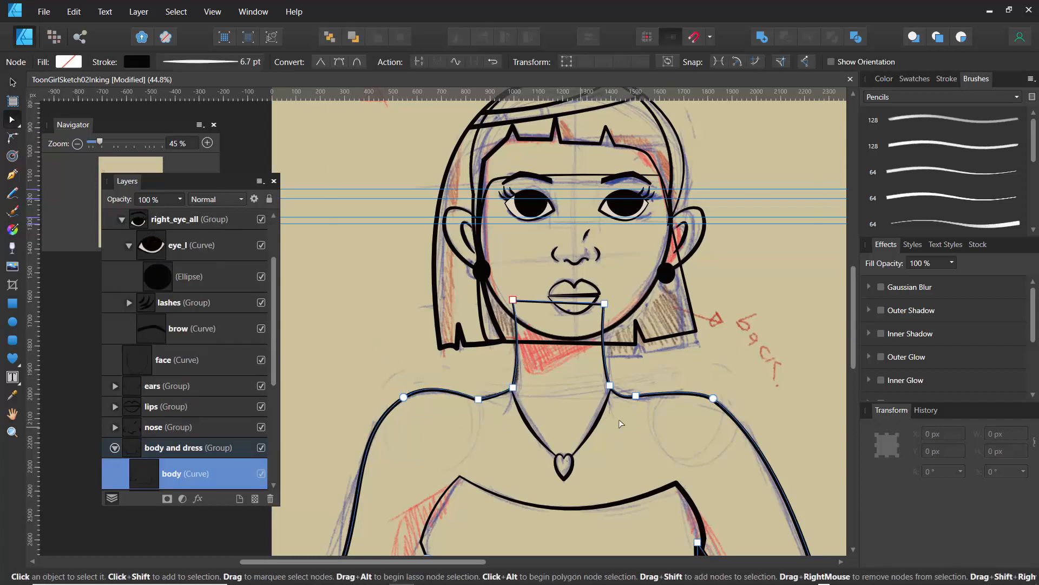
pyautogui.click(636, 396)
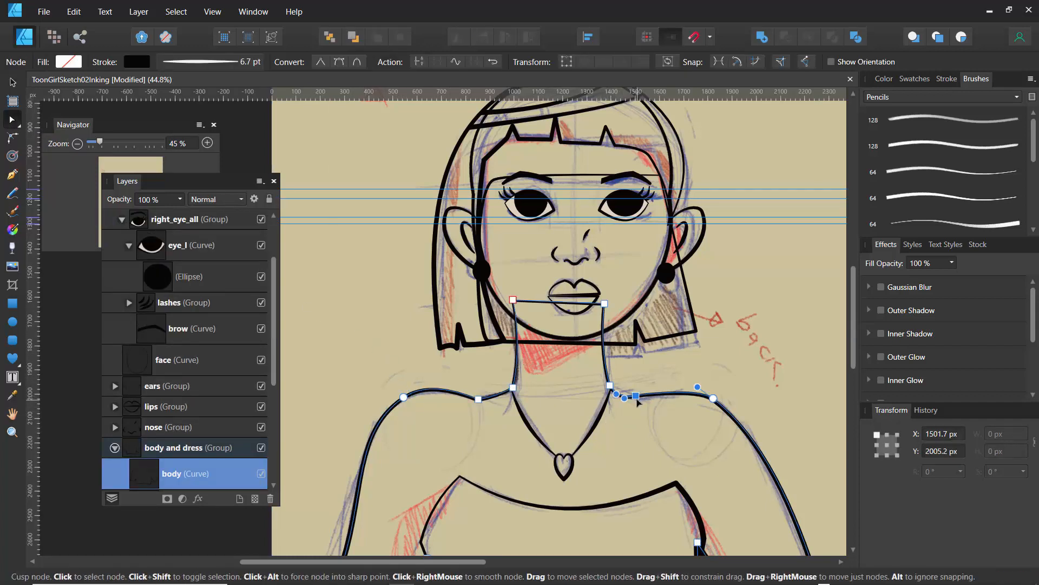
pyautogui.click(321, 62)
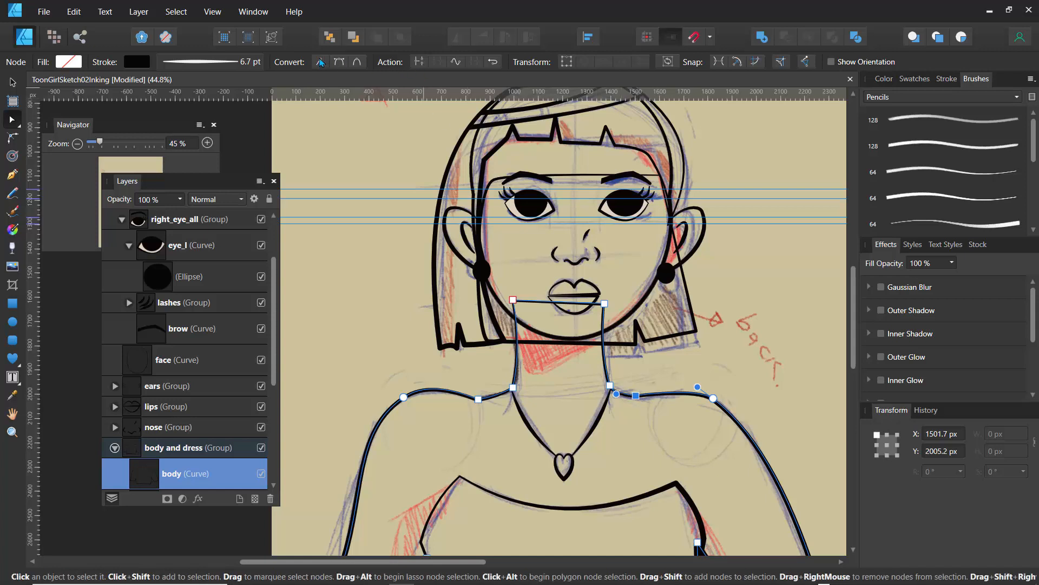
pyautogui.moveTo(636, 396); pyautogui.dragTo(646, 400)
pyautogui.click(635, 406)
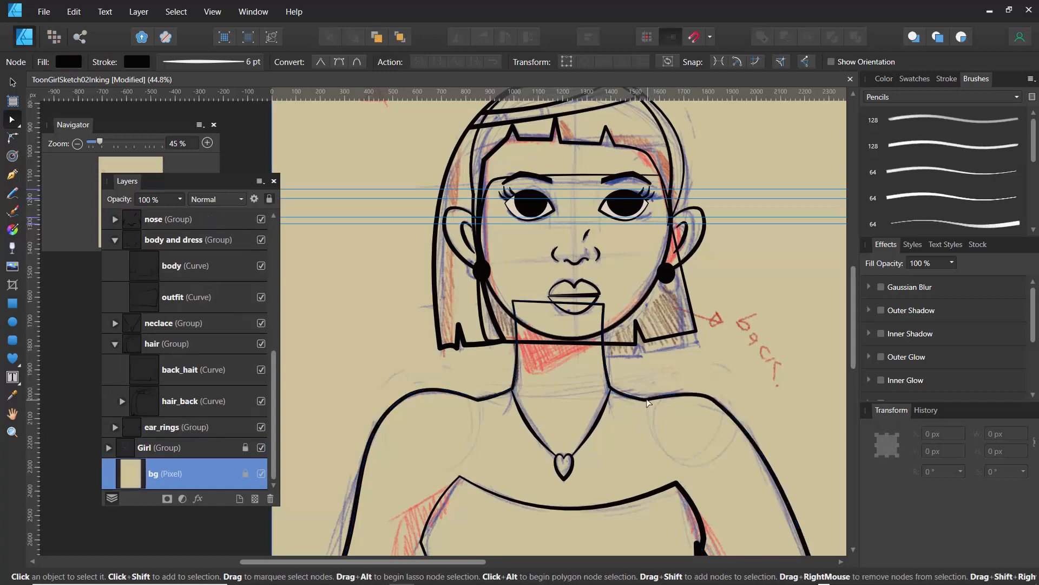
# Step: Shift the body curve's right-hand shoulder node to about X 1852, Y 2009 px and curve the outer arm line inward using the sleeve corner's handle
pyautogui.click(648, 405)
pyautogui.click(646, 400)
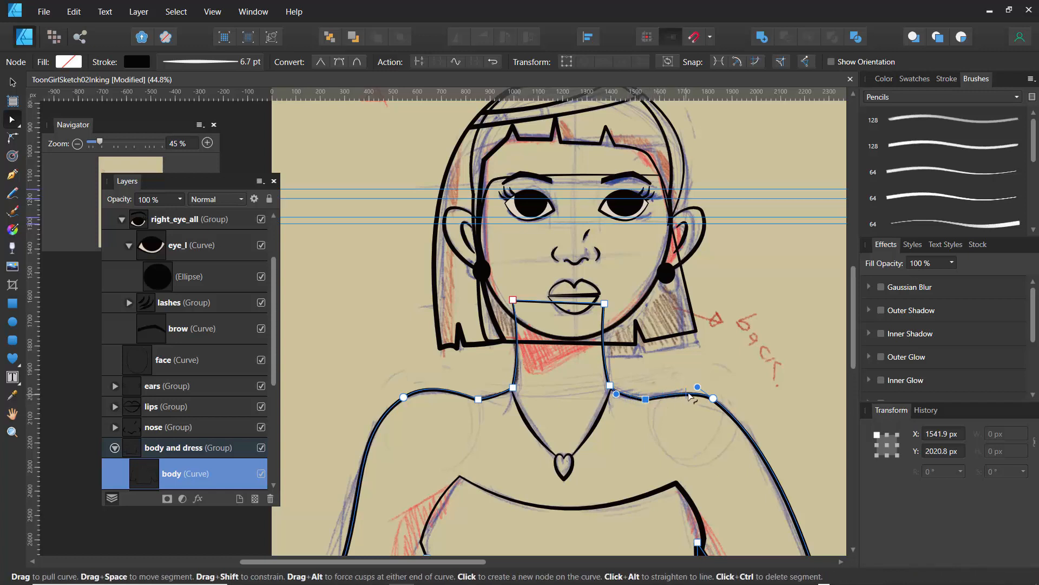
pyautogui.moveTo(697, 386)
pyautogui.mouseDown()
pyautogui.moveTo(721, 397)
pyautogui.moveTo(700, 385)
pyautogui.mouseUp()
pyautogui.moveTo(854, 355); pyautogui.dragTo(854, 401)
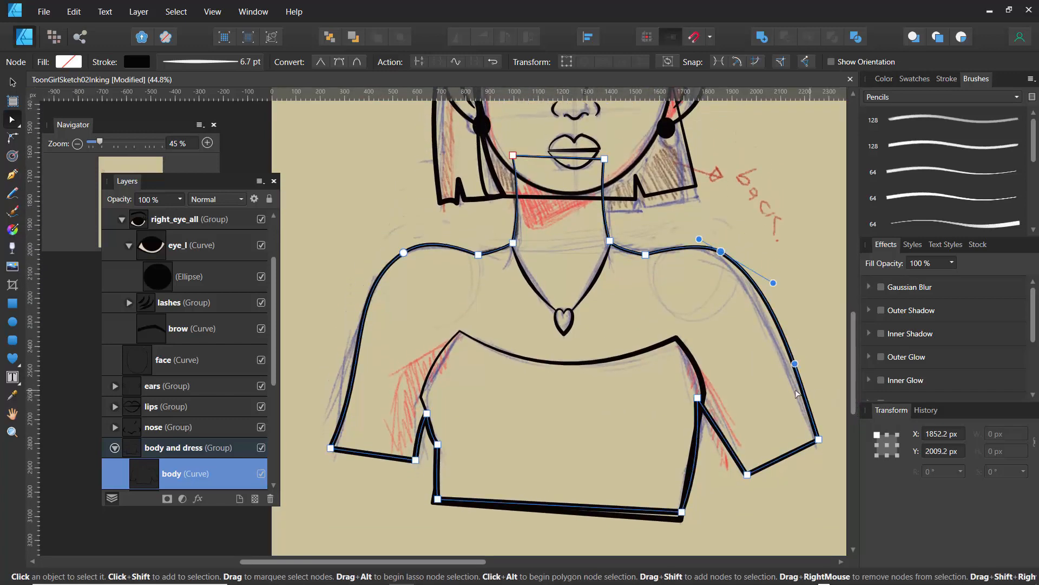
pyautogui.click(819, 440)
pyautogui.moveTo(795, 364); pyautogui.dragTo(760, 357)
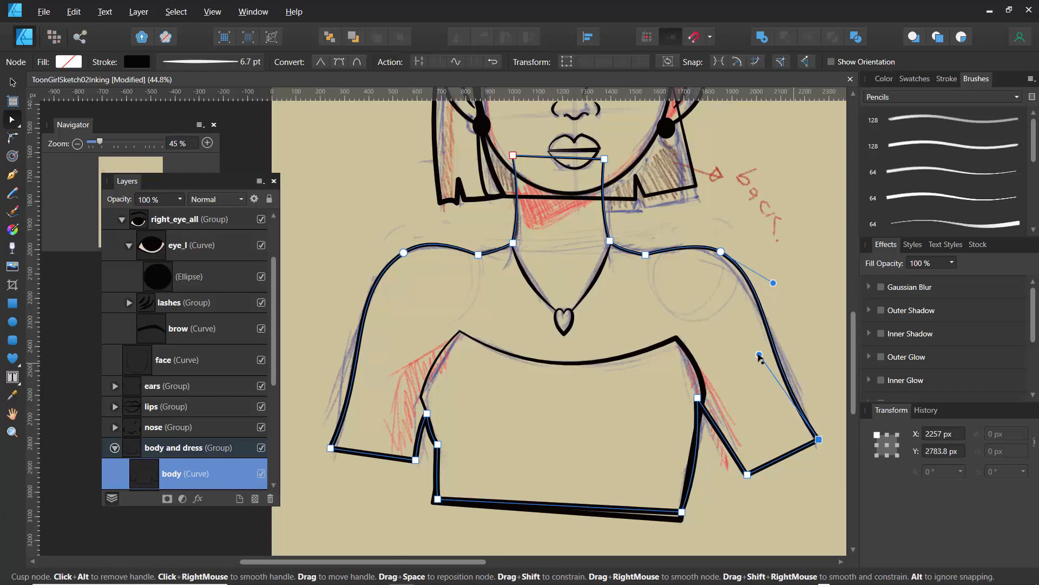
pyautogui.click(671, 216)
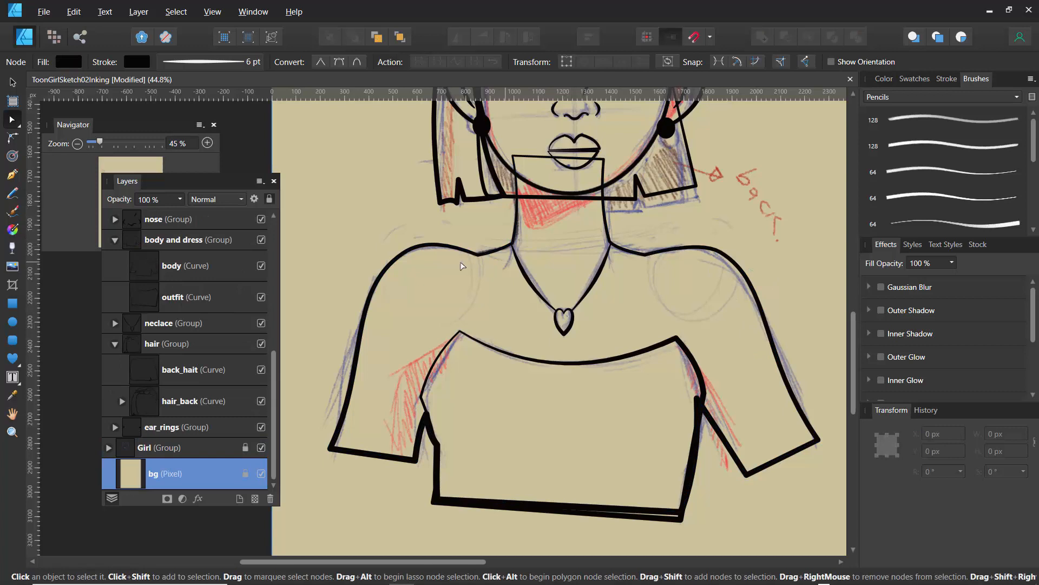
# Step: Reselect the body curve, lower the node between the neck and the right-hand shoulder slightly, and deselect the curve
pyautogui.click(645, 259)
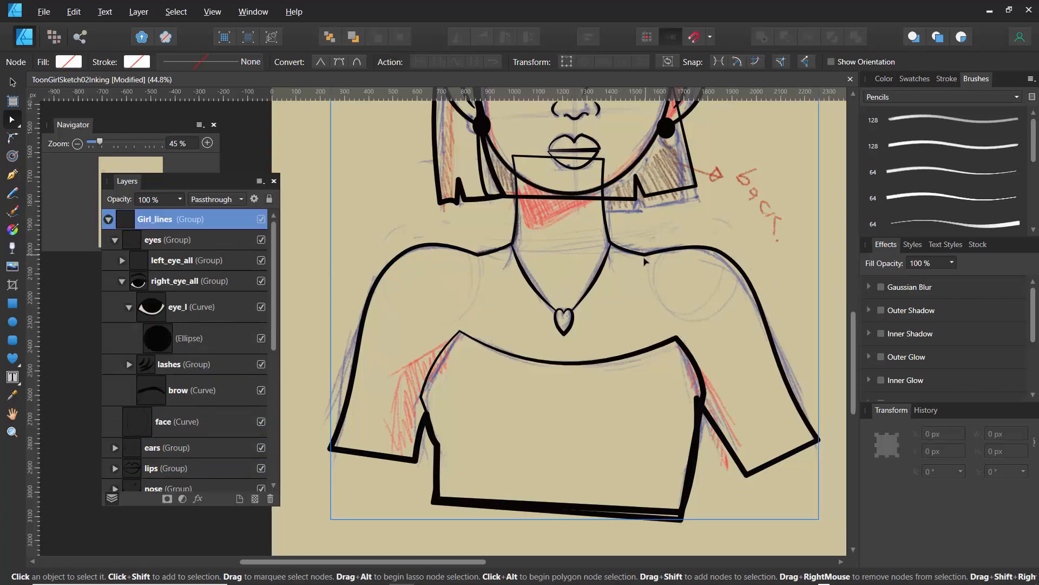
pyautogui.click(645, 260)
pyautogui.click(646, 257)
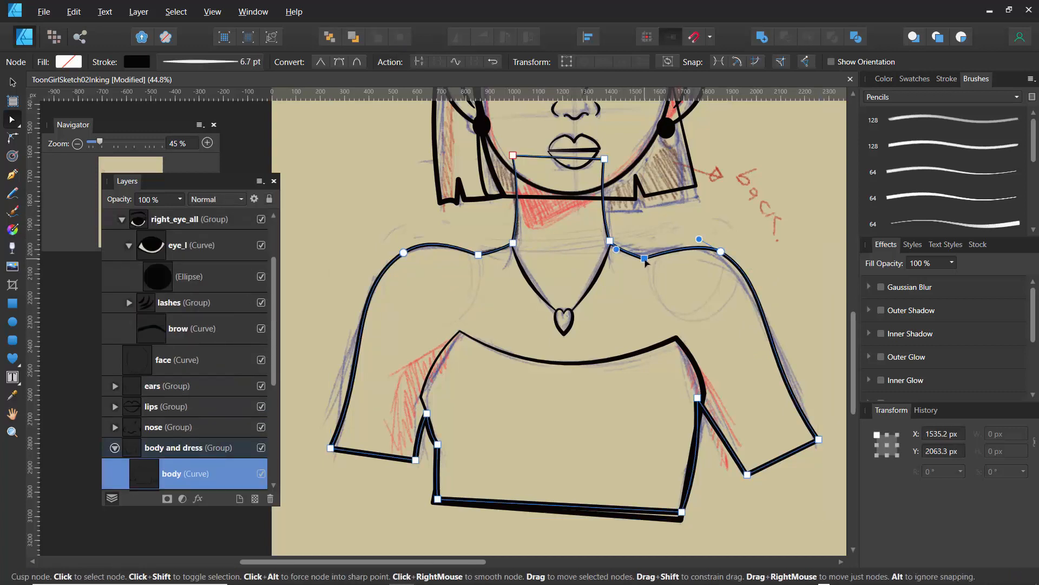
pyautogui.click(646, 265)
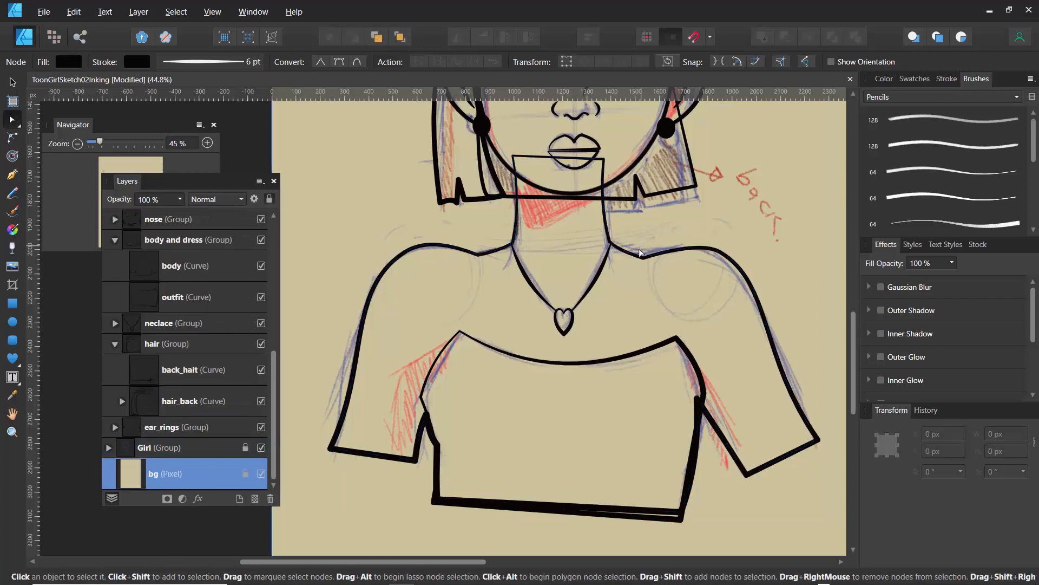